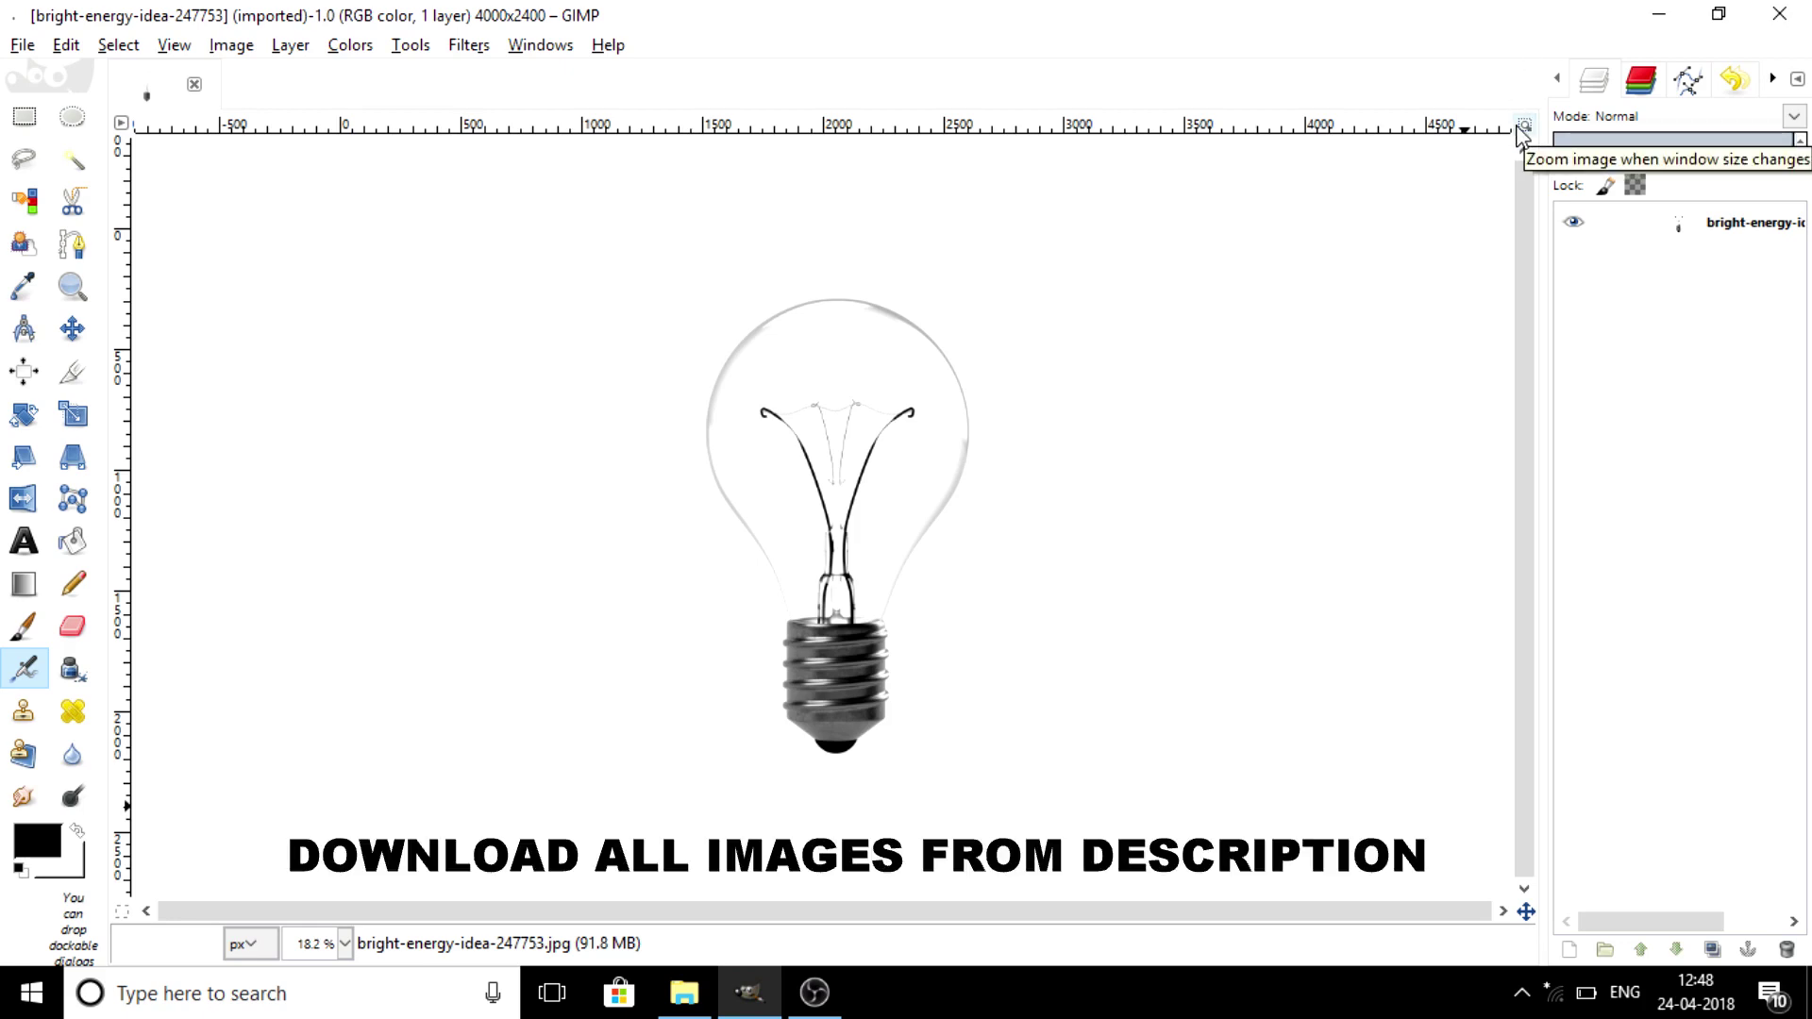
- Add an alpha channel to the light bulb layer
key("plus")
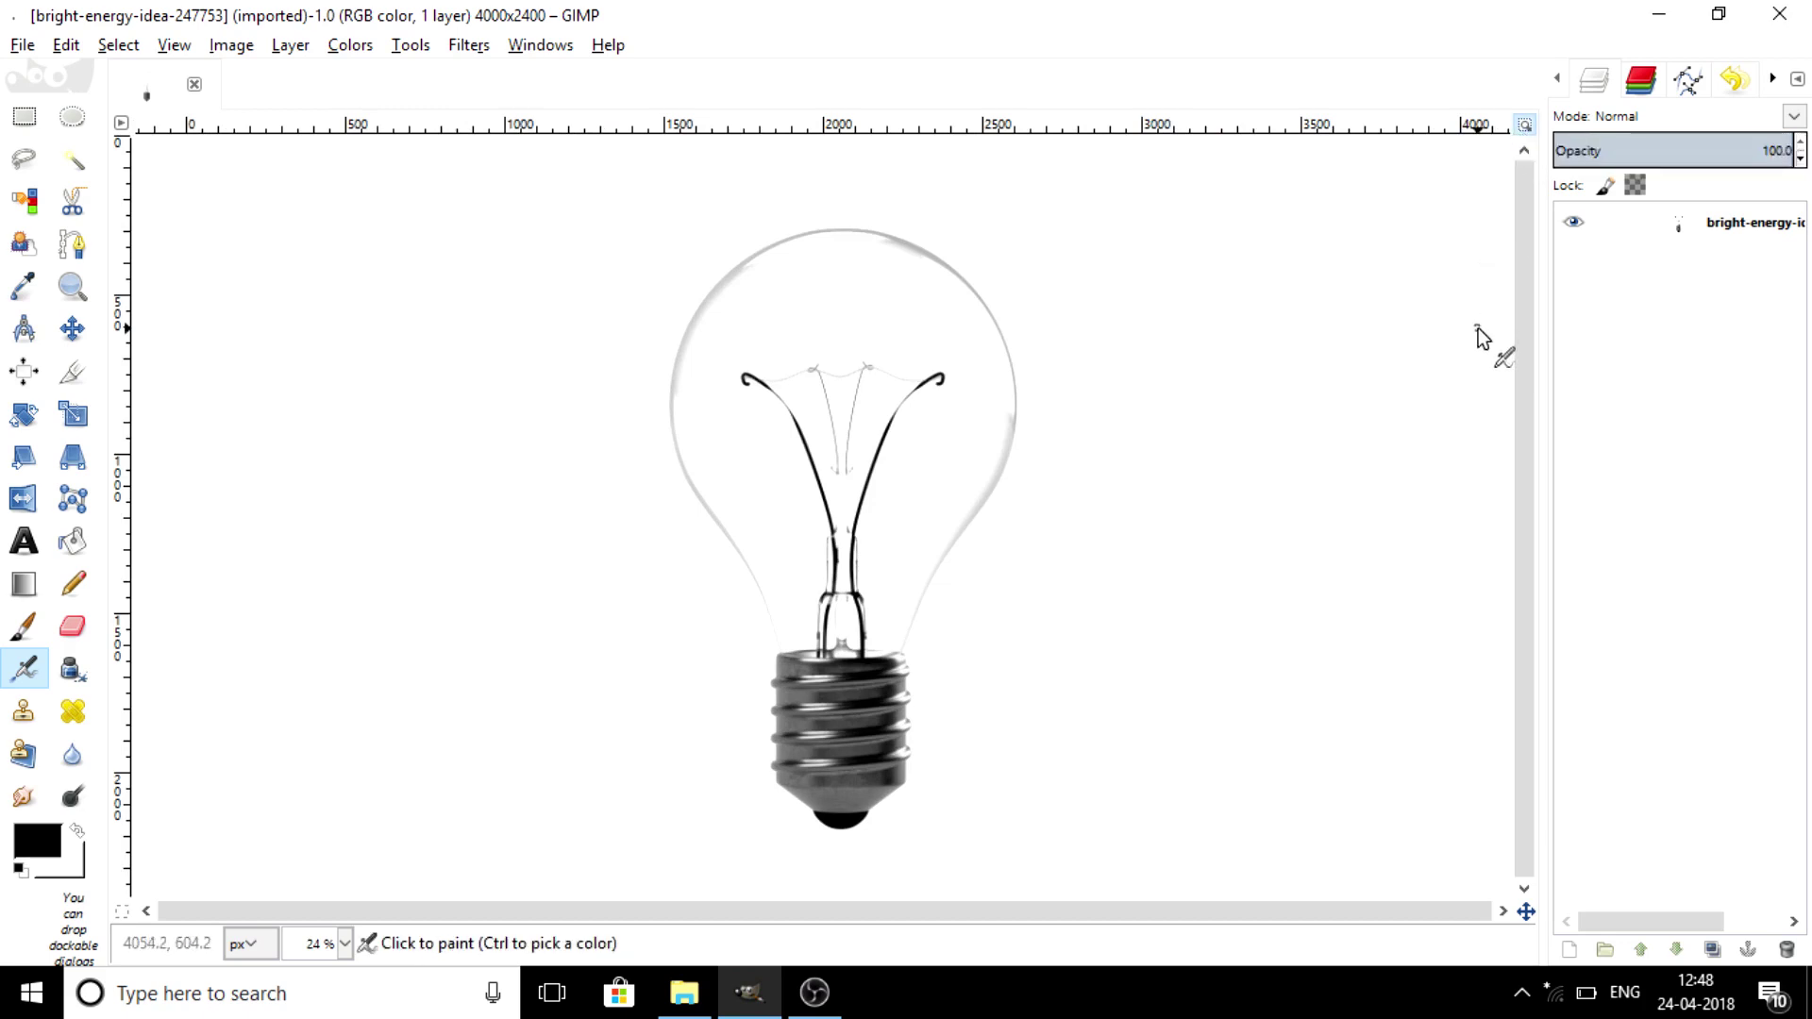
left_click(1666, 236)
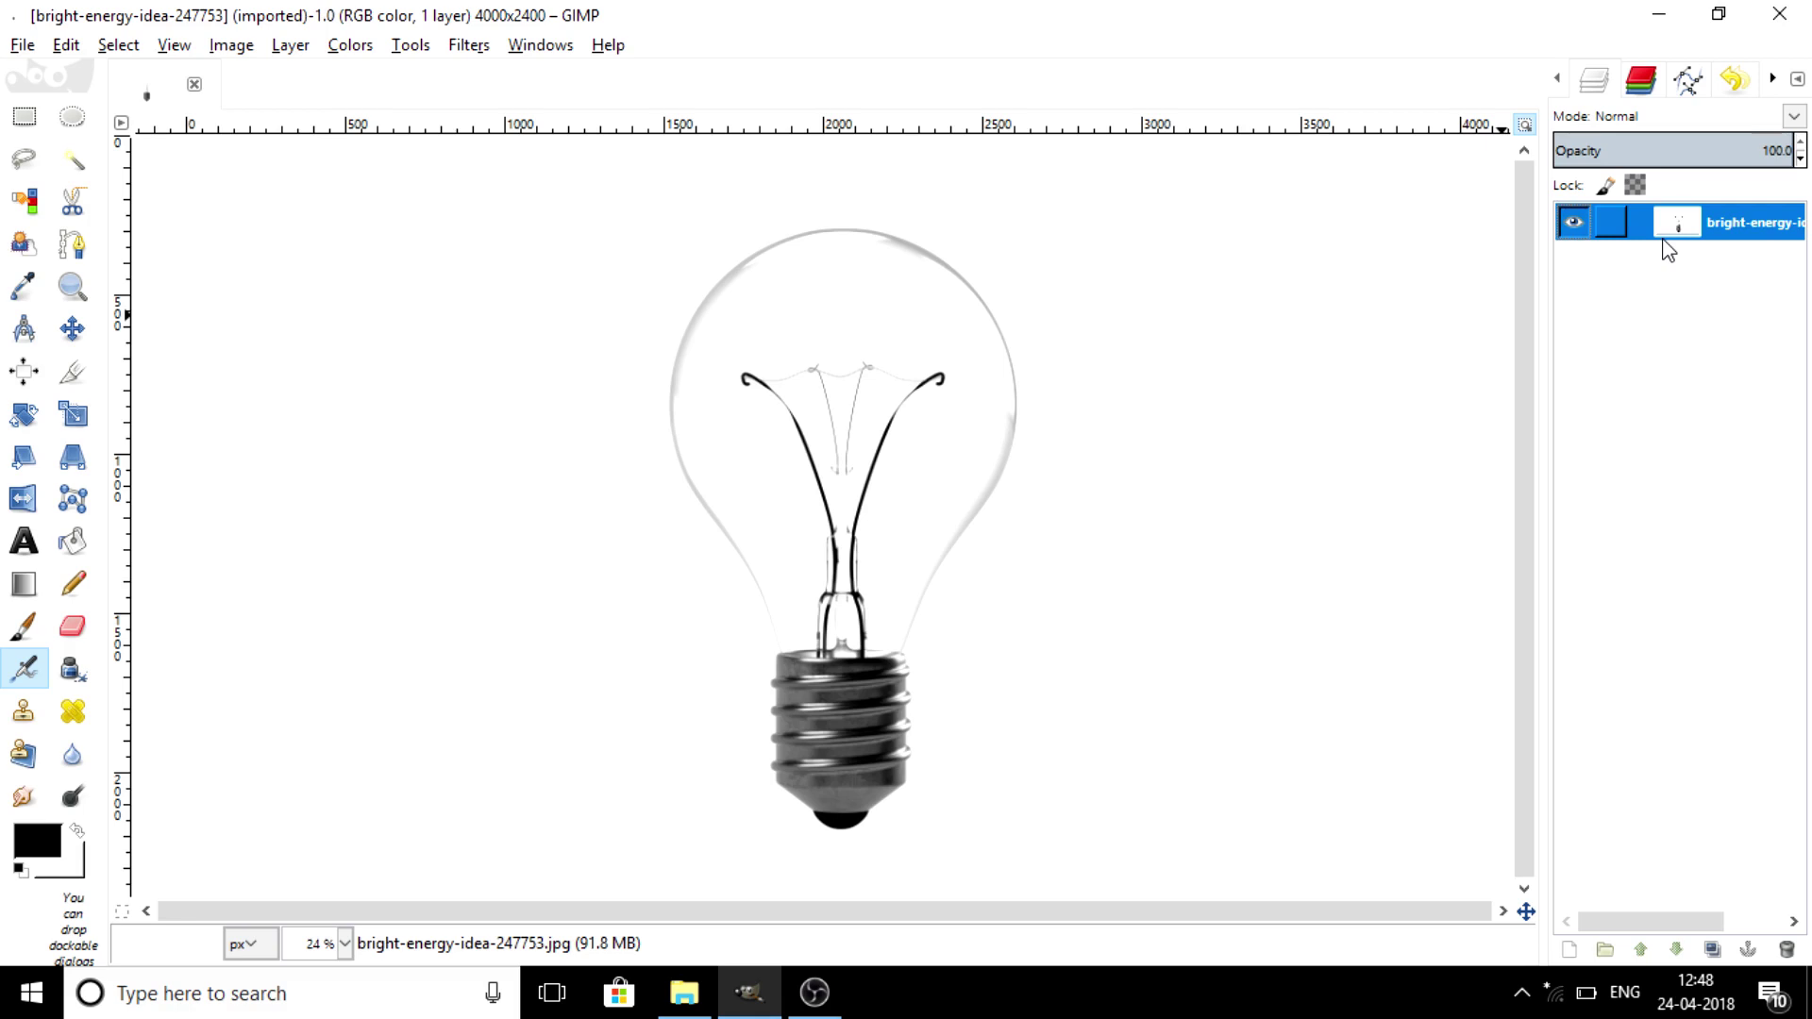
right_click(1675, 236)
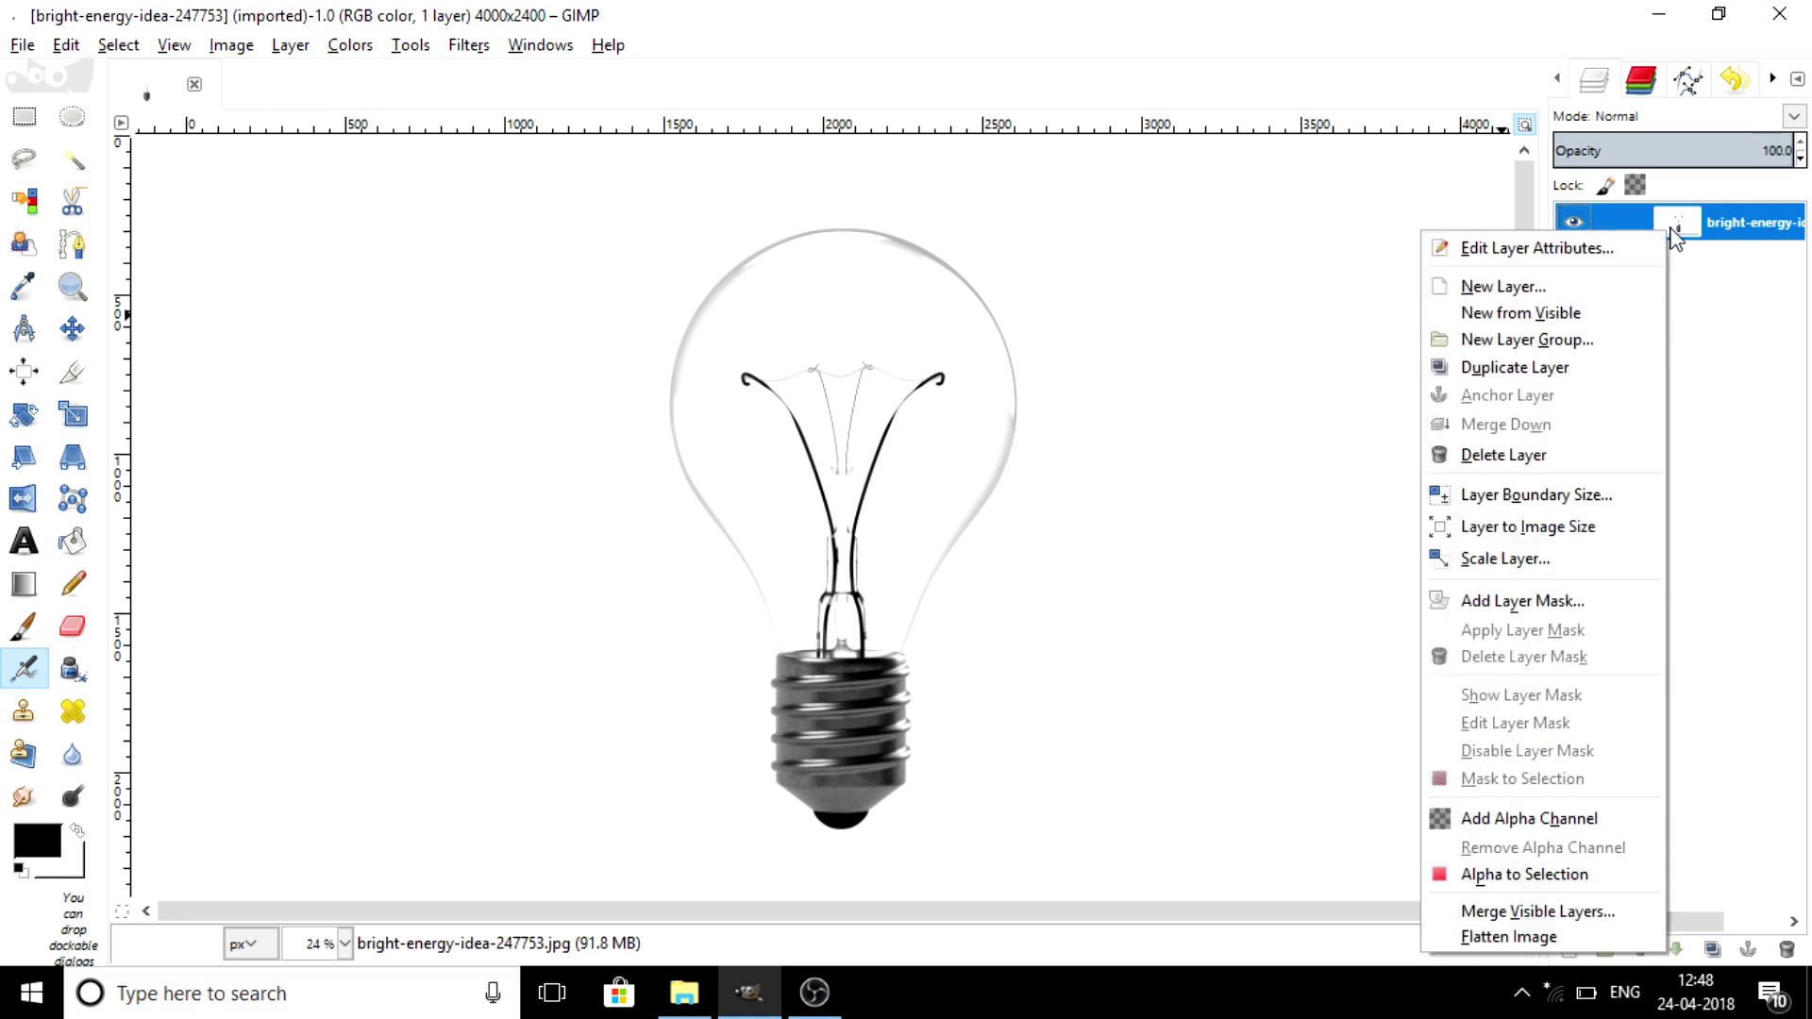
left_click(1504, 820)
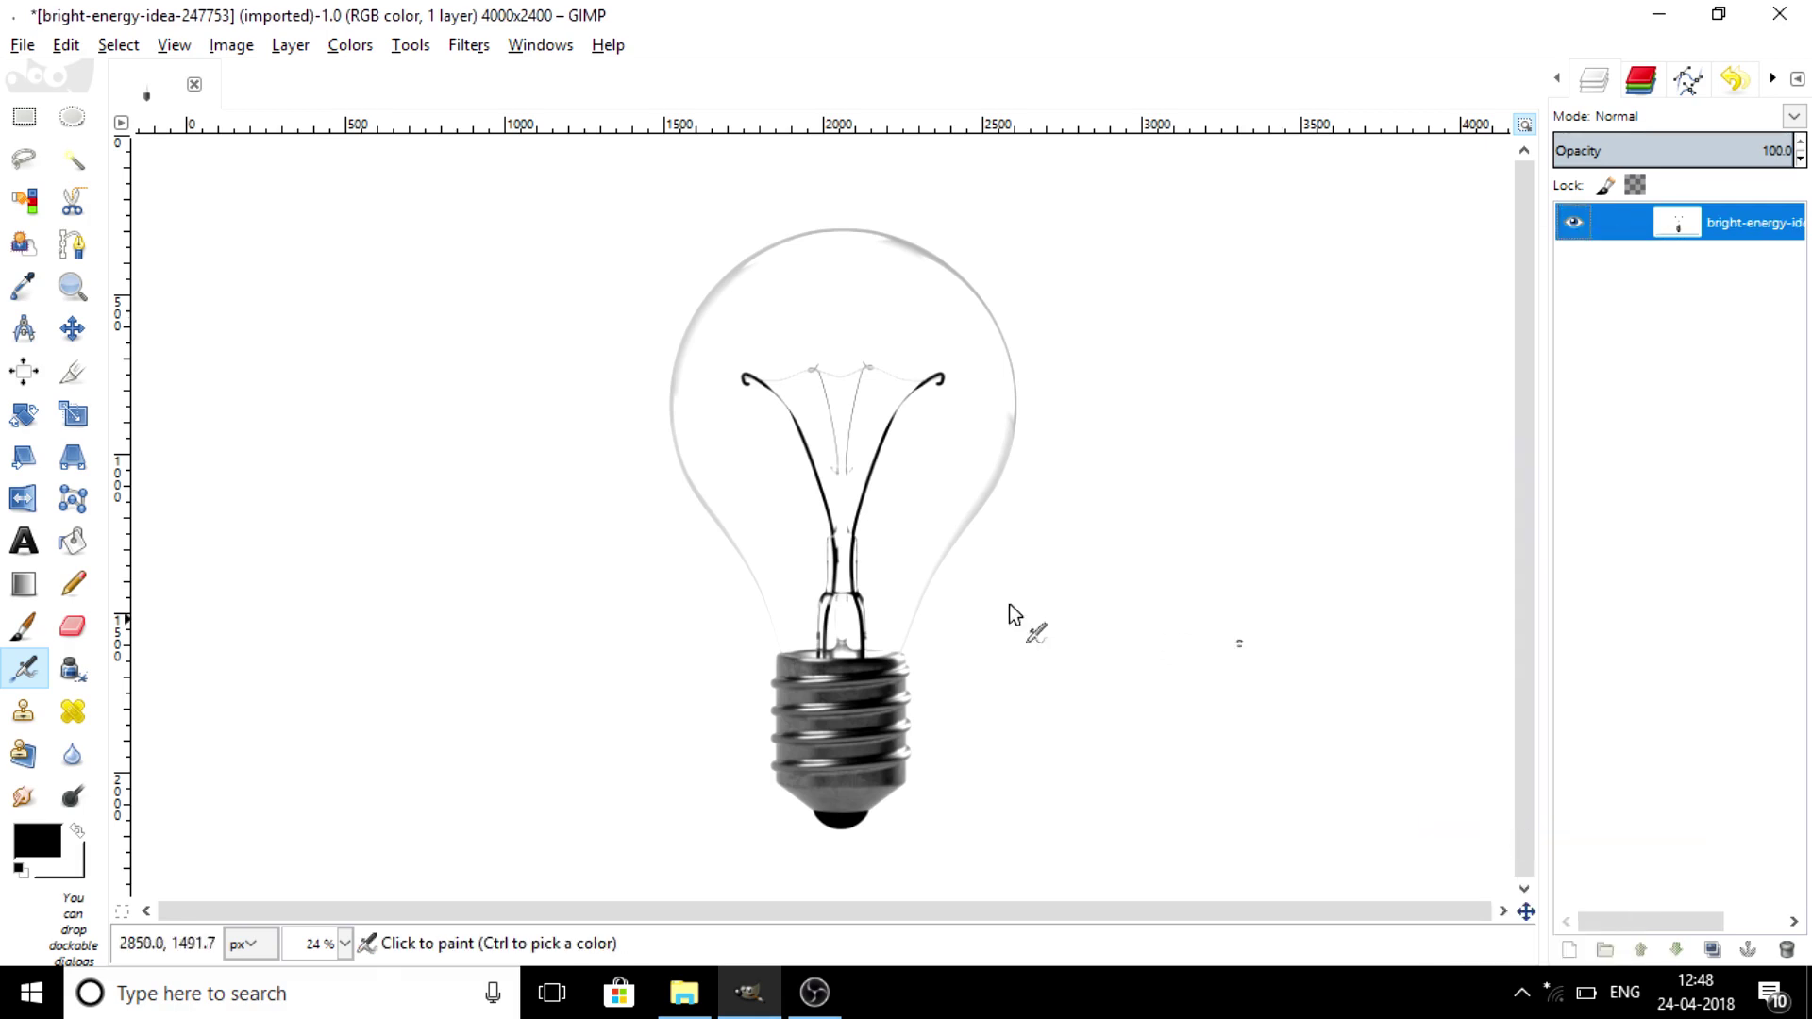
- Fuzzy-select and delete the white background around the bulb, then clear the selection
left_click(73, 160)
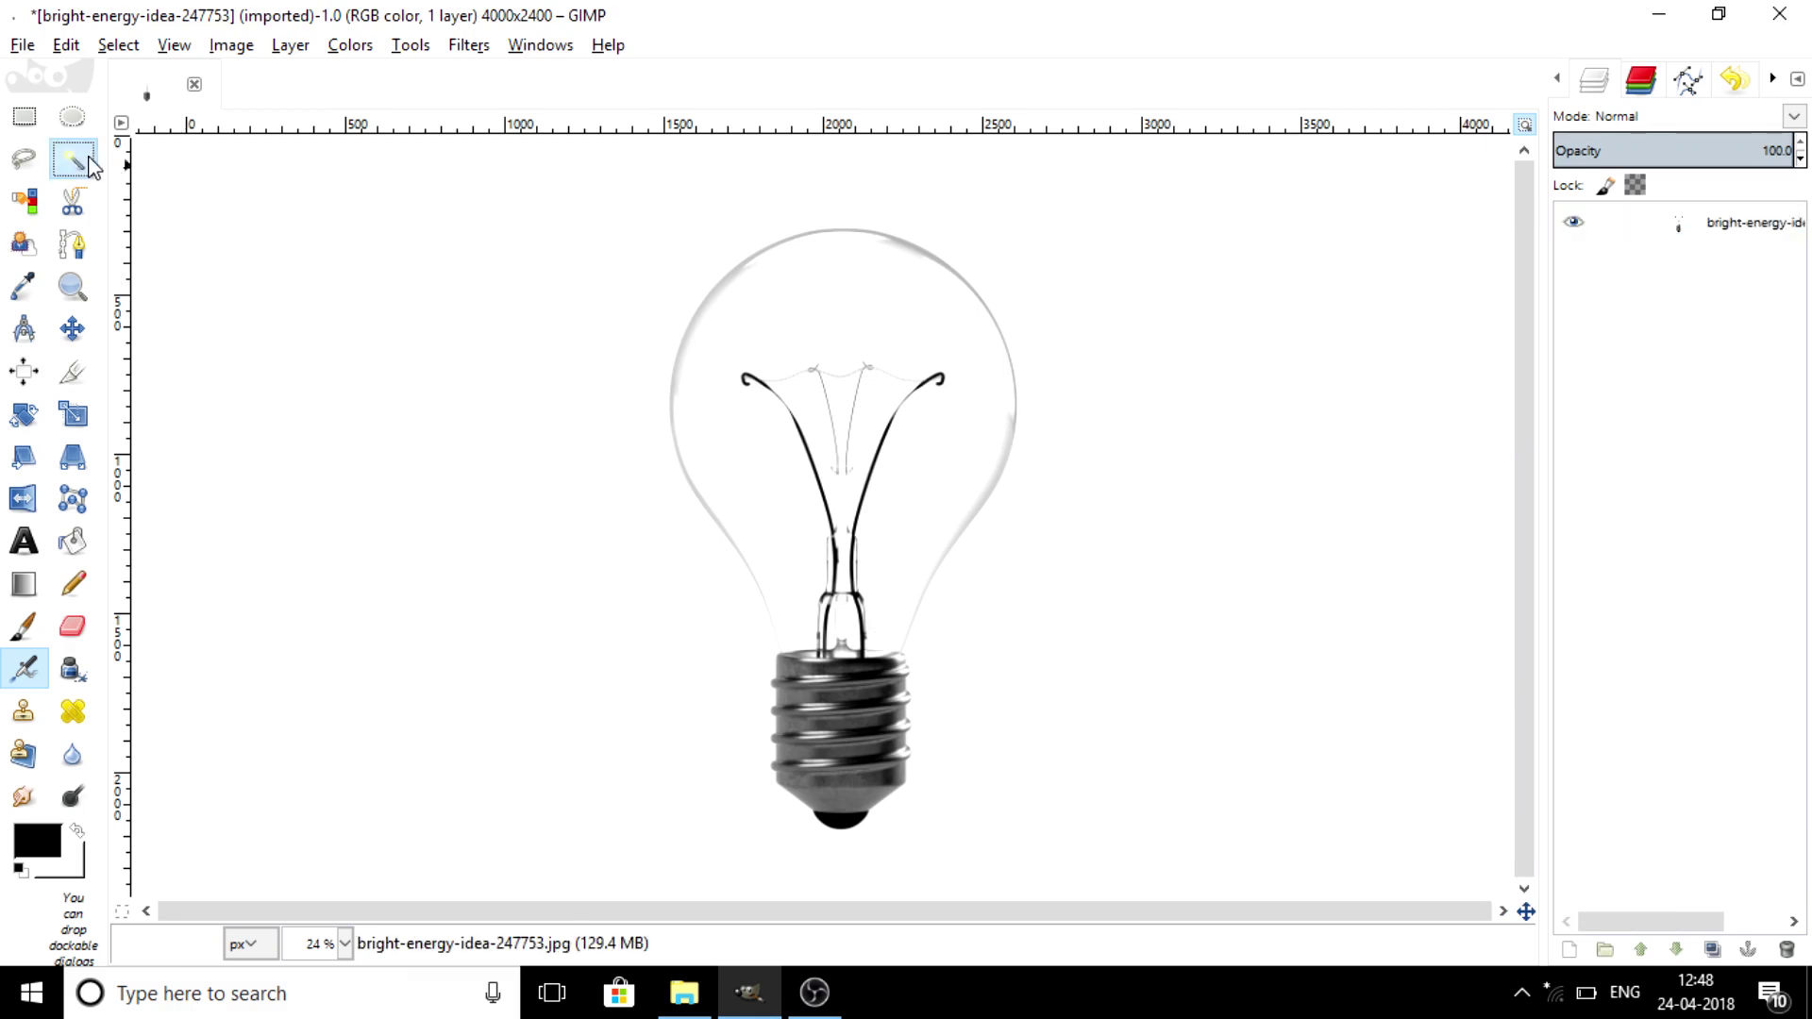
left_click(451, 390)
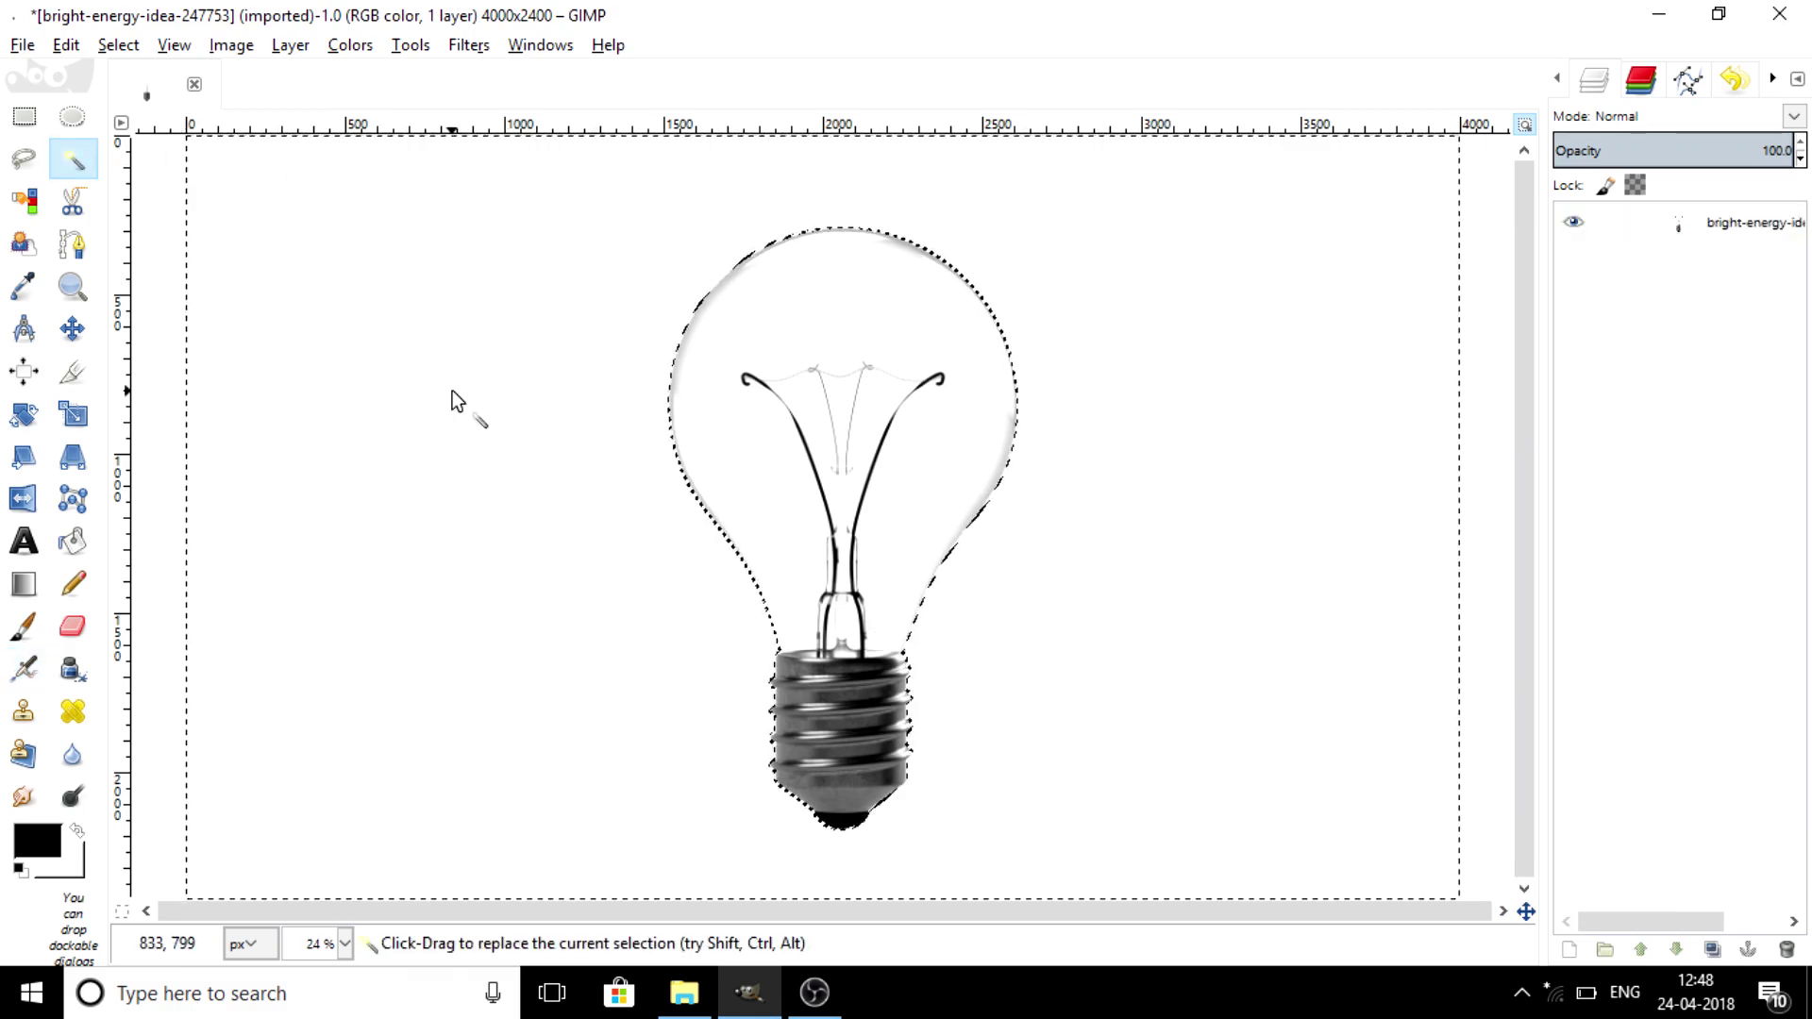
key("Delete")
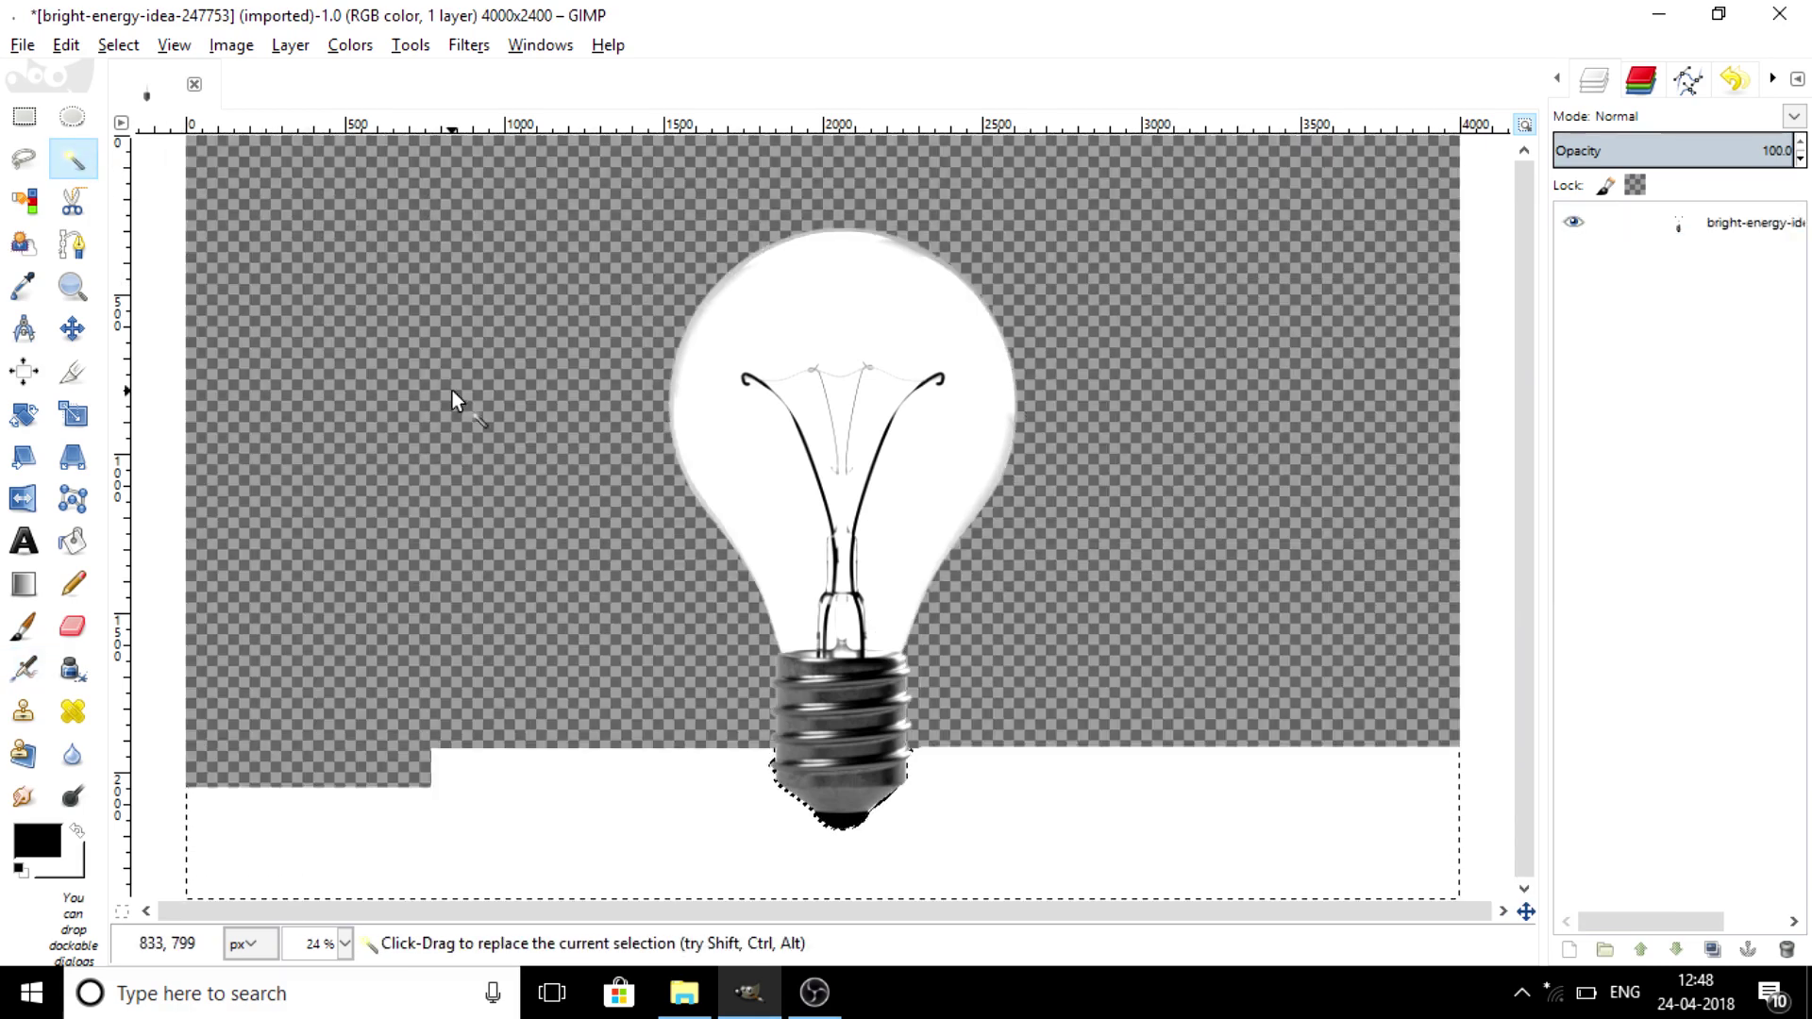
right_click(895, 484)
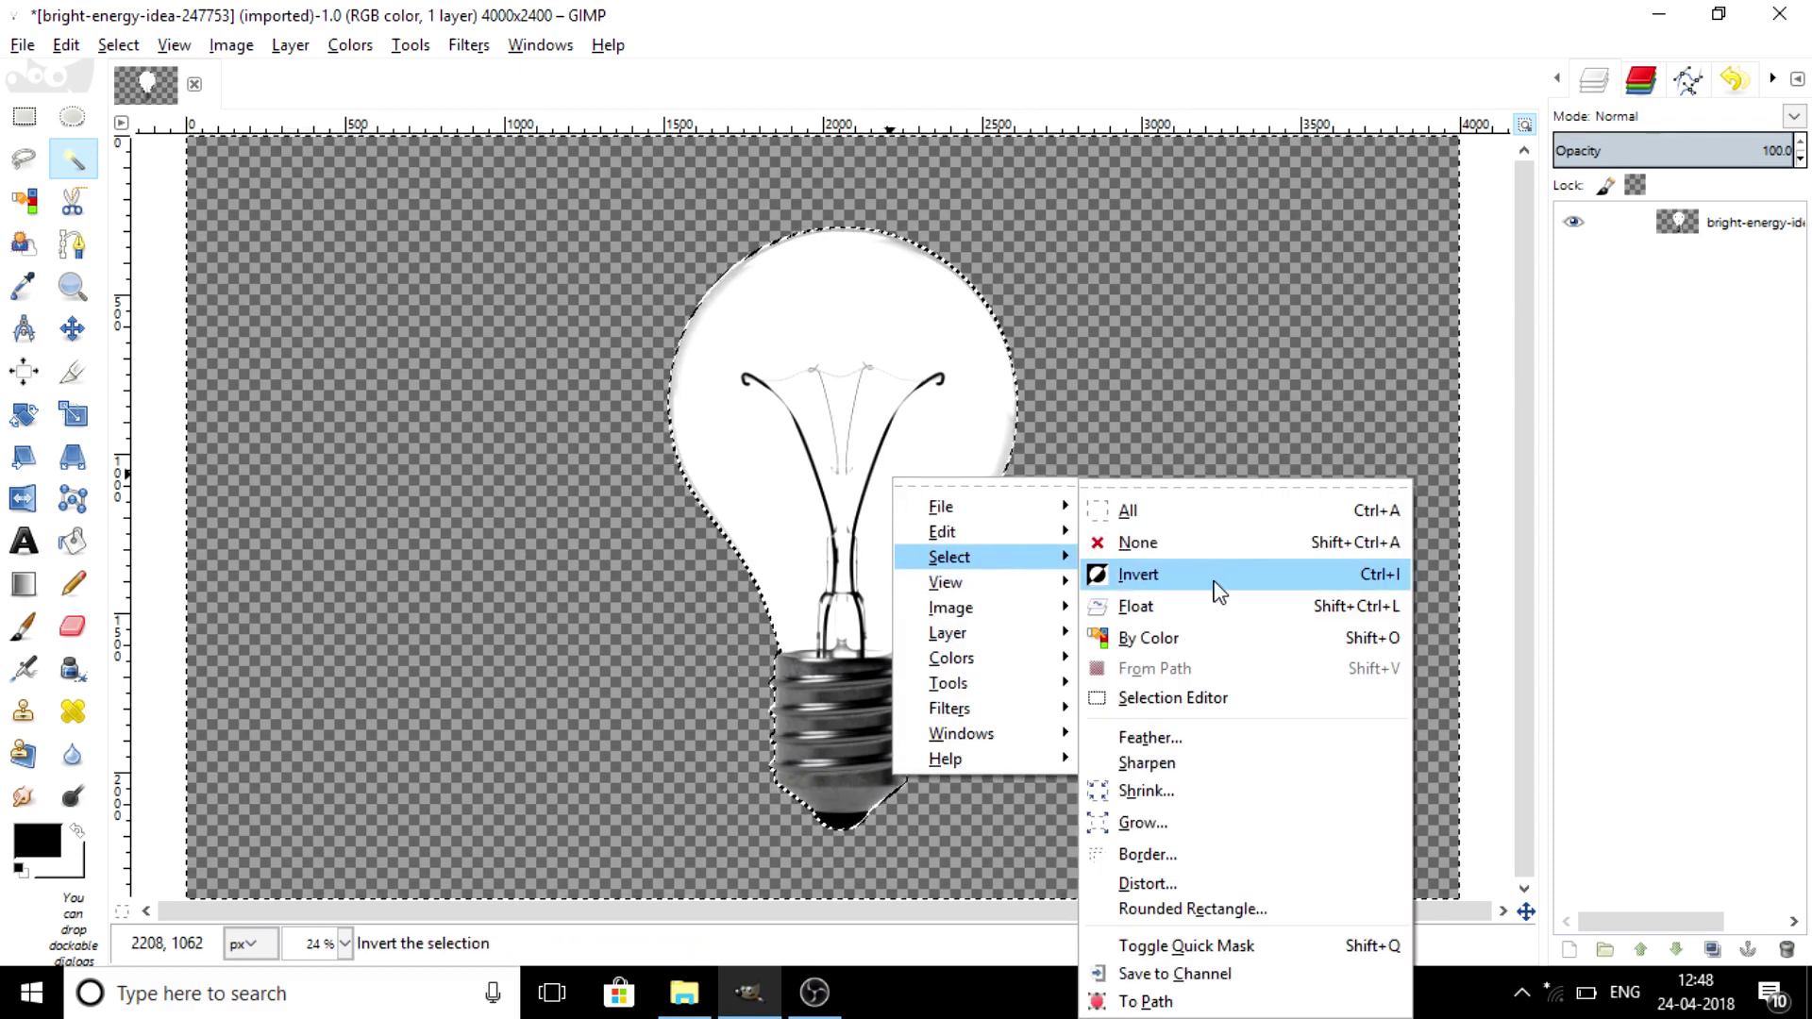
key("Escape")
left_click(1192, 556)
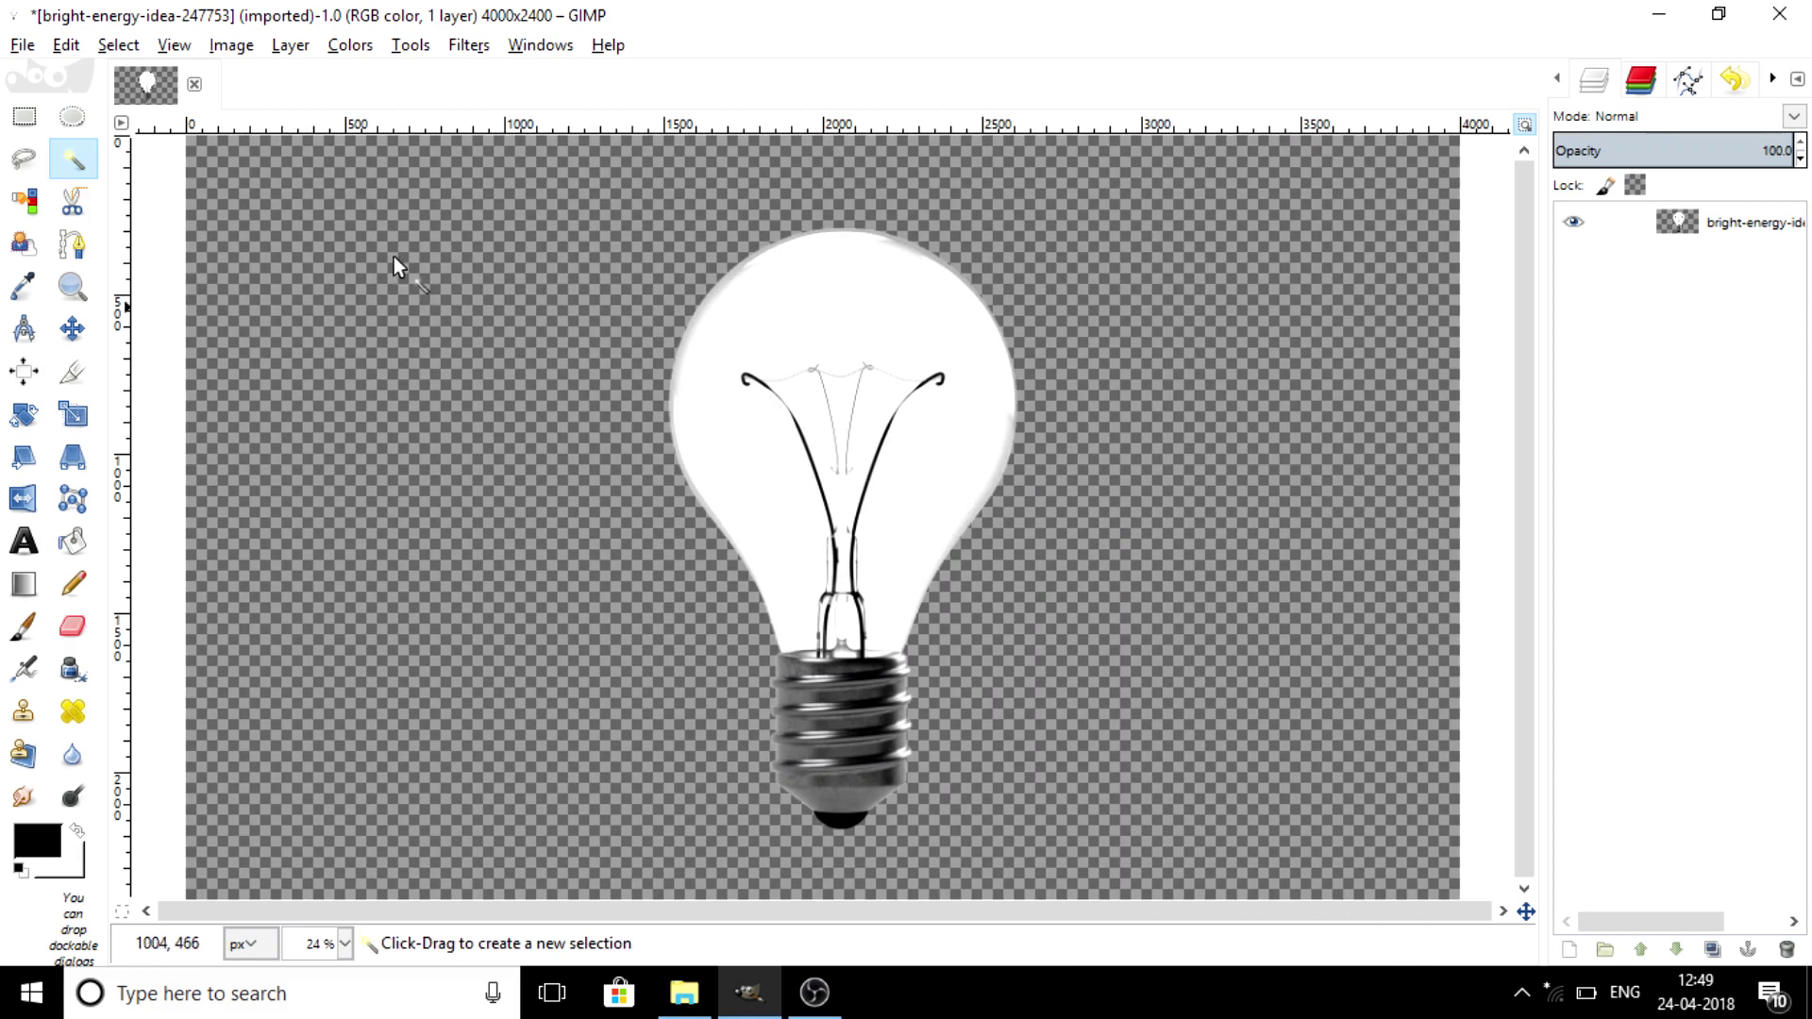
- Rotate the bulb layer 90 degrees so its screw base points left
left_click(25, 415)
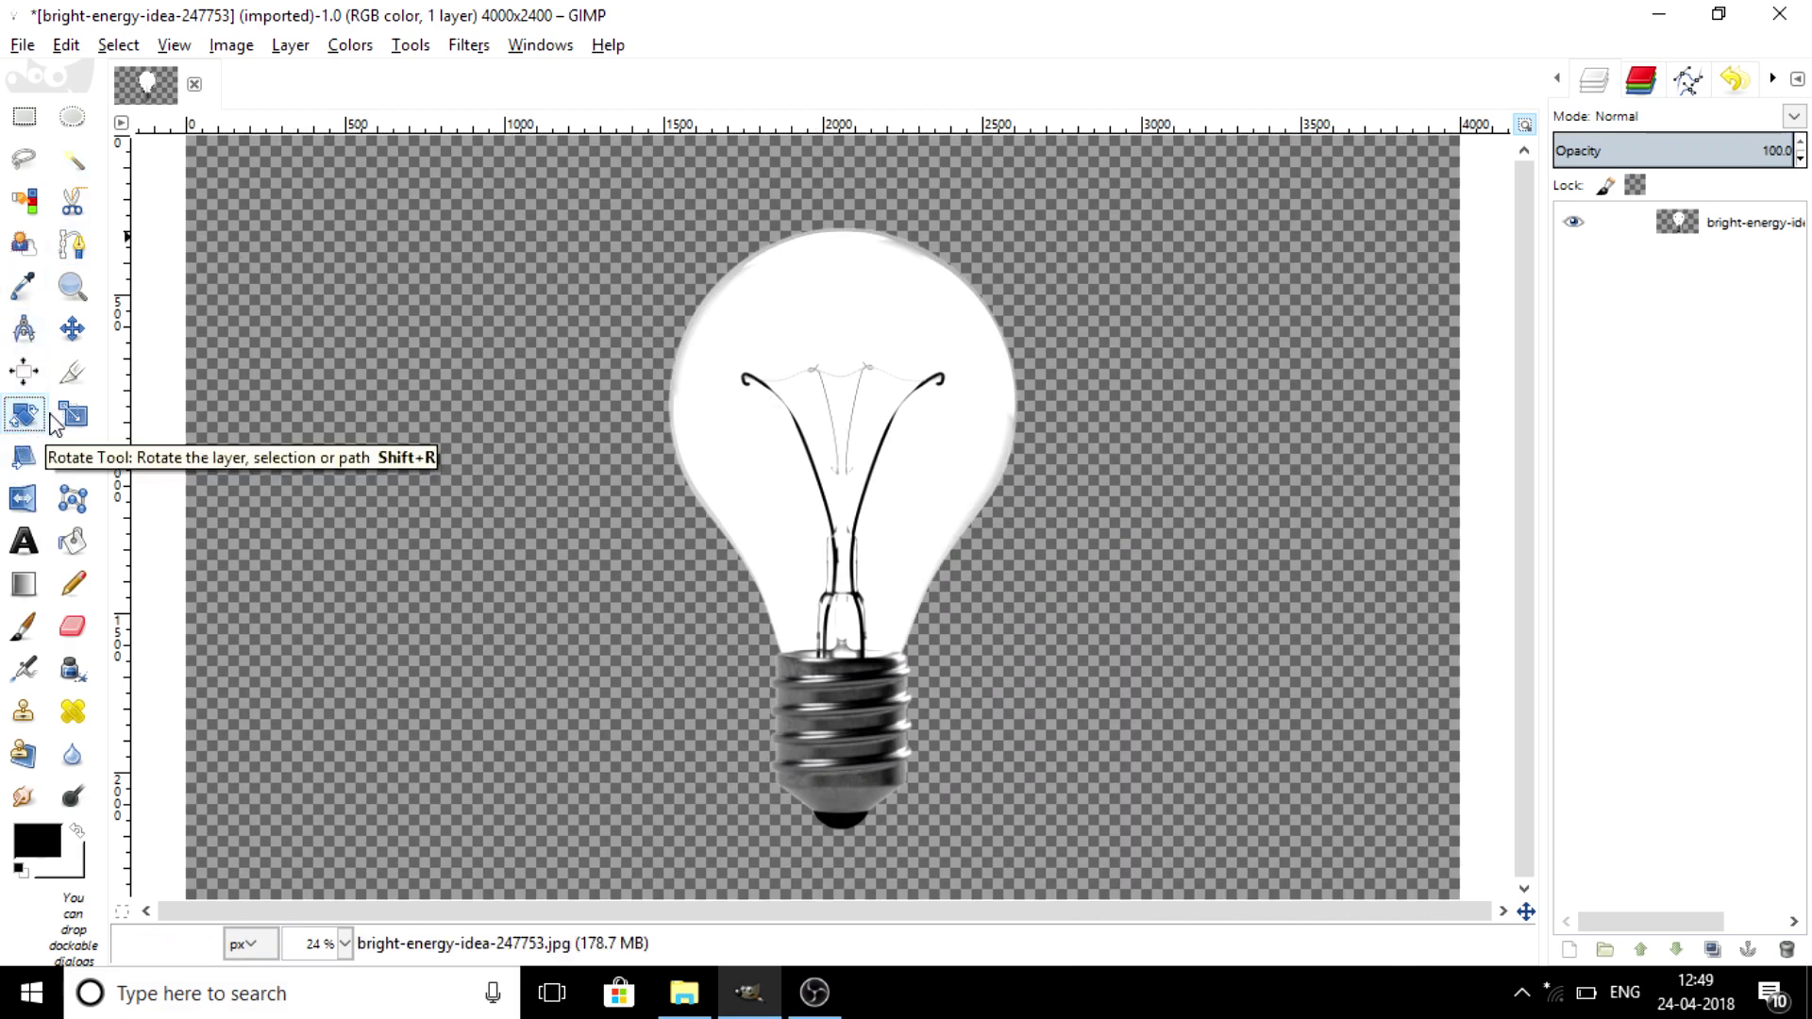
left_click(864, 357)
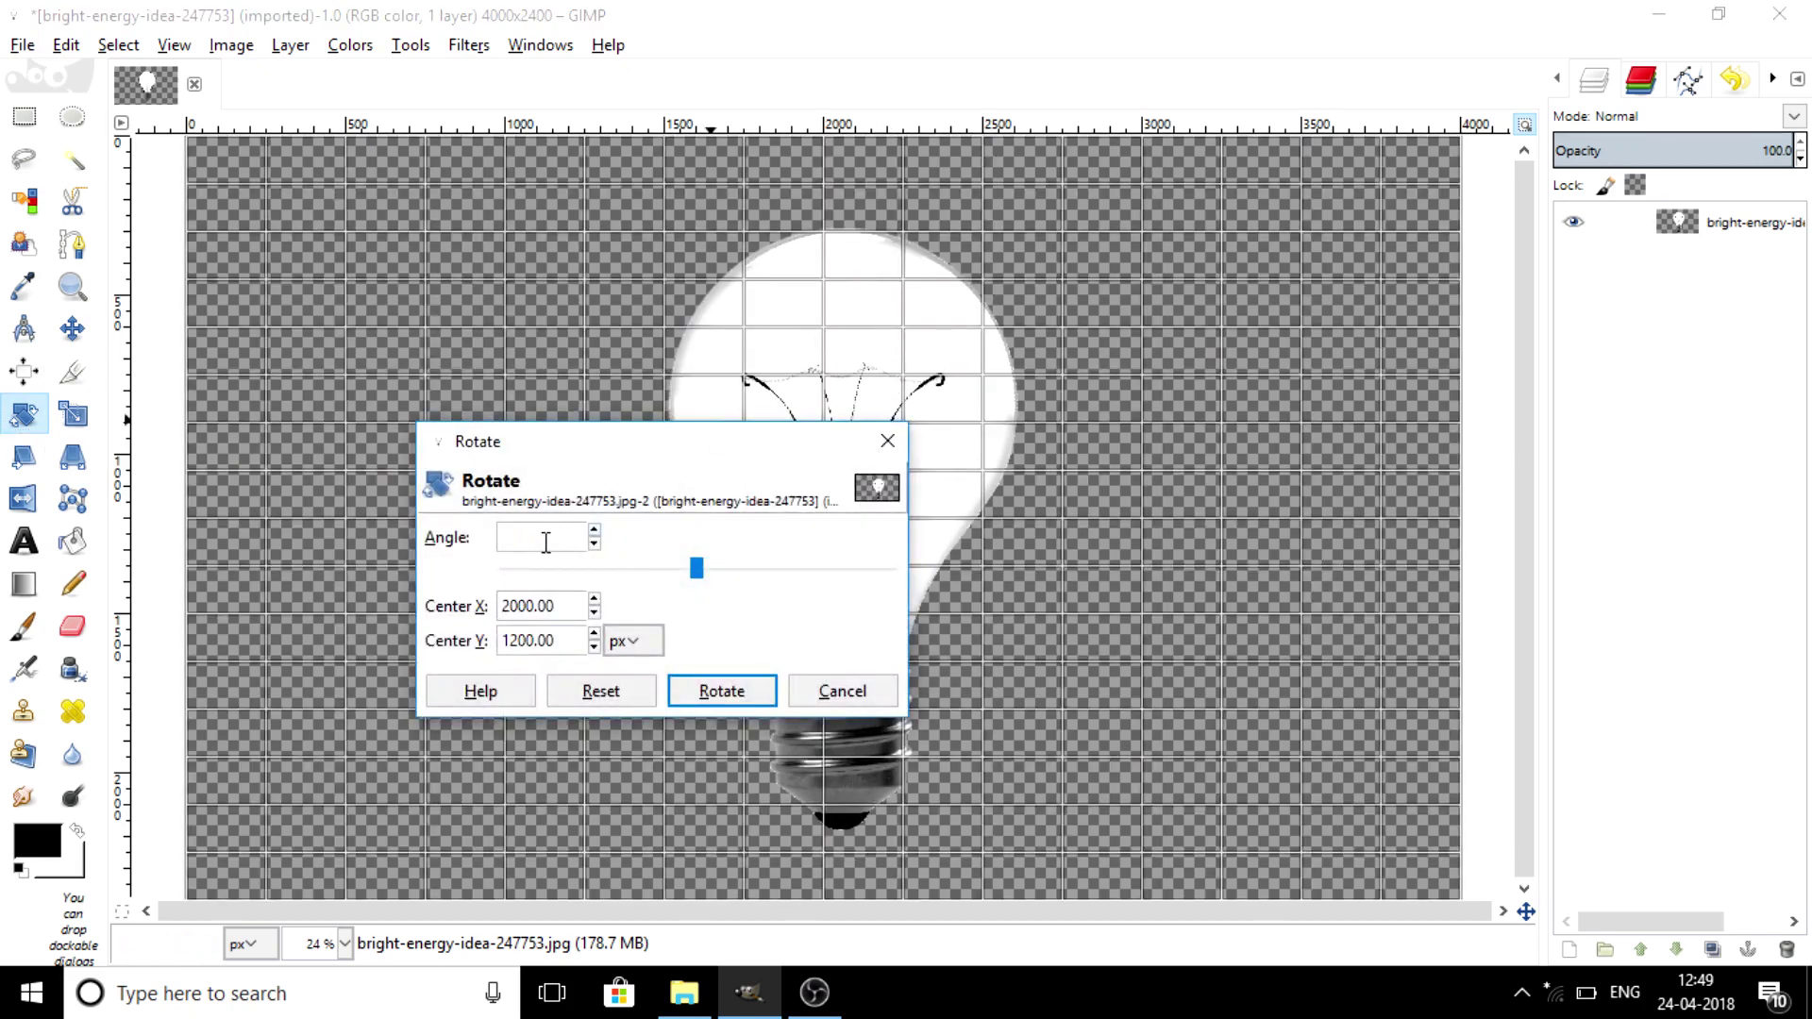
type("90")
key("Return")
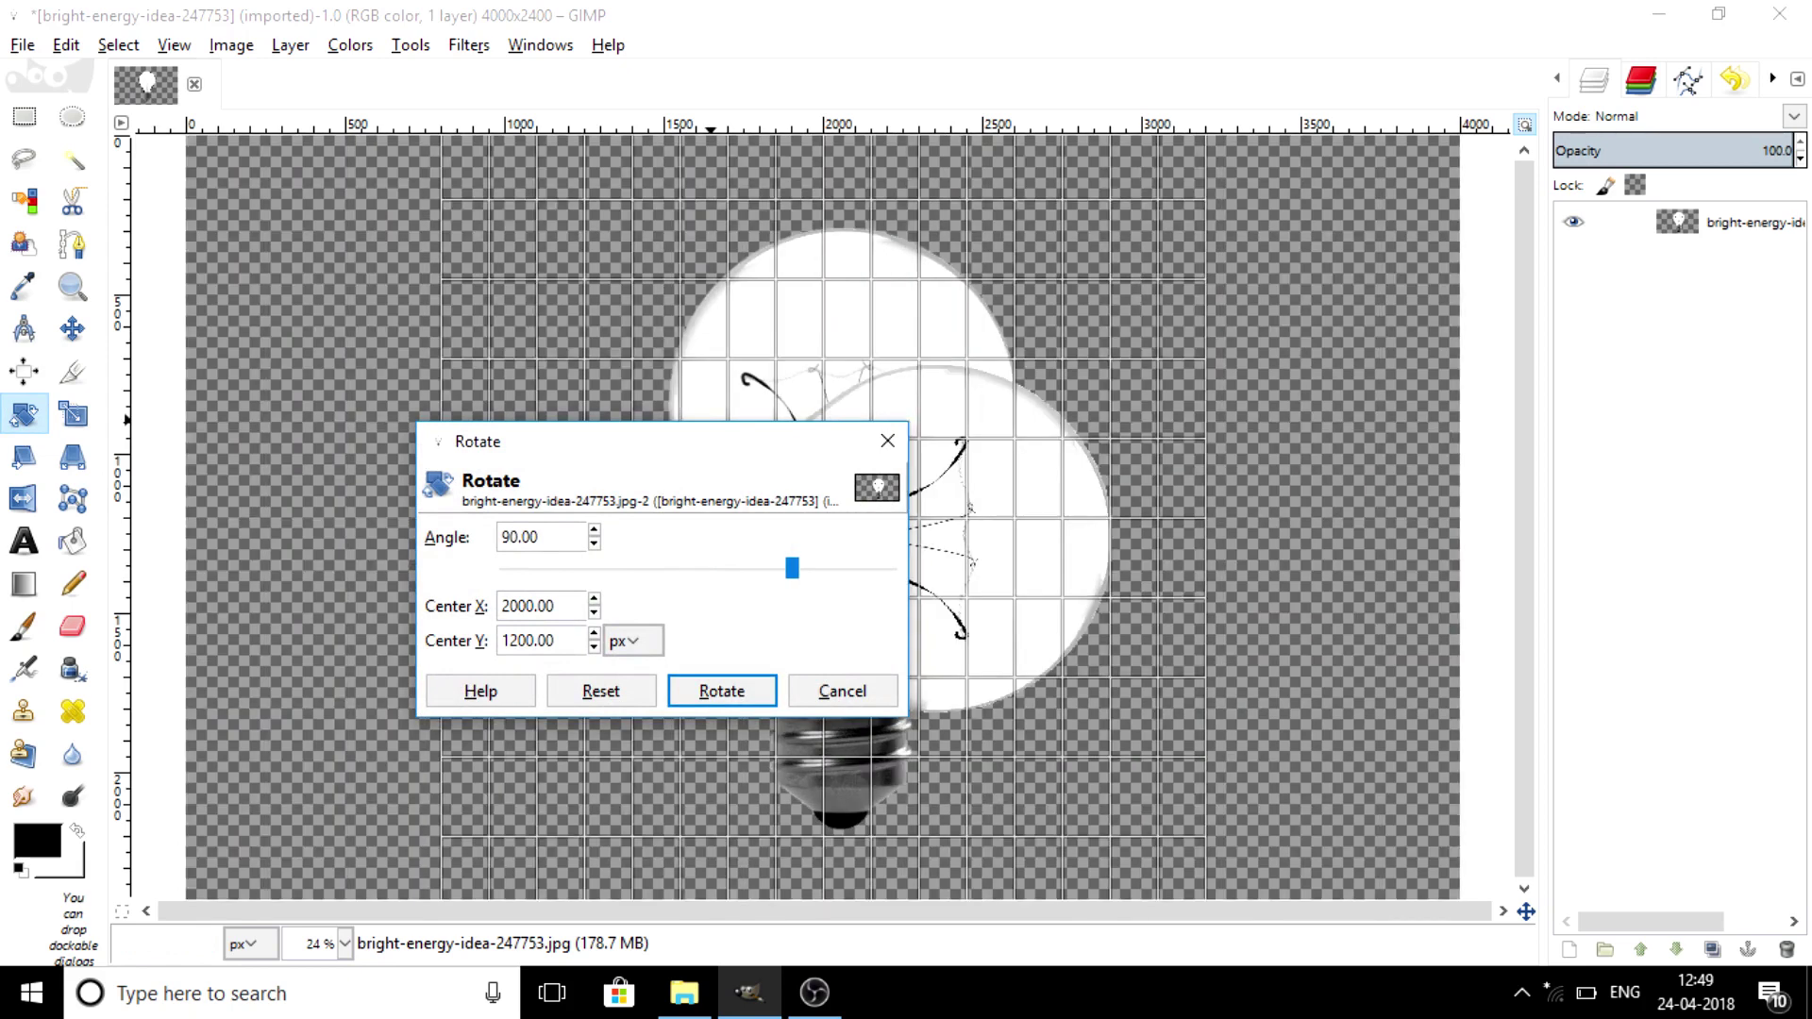
left_click(719, 692)
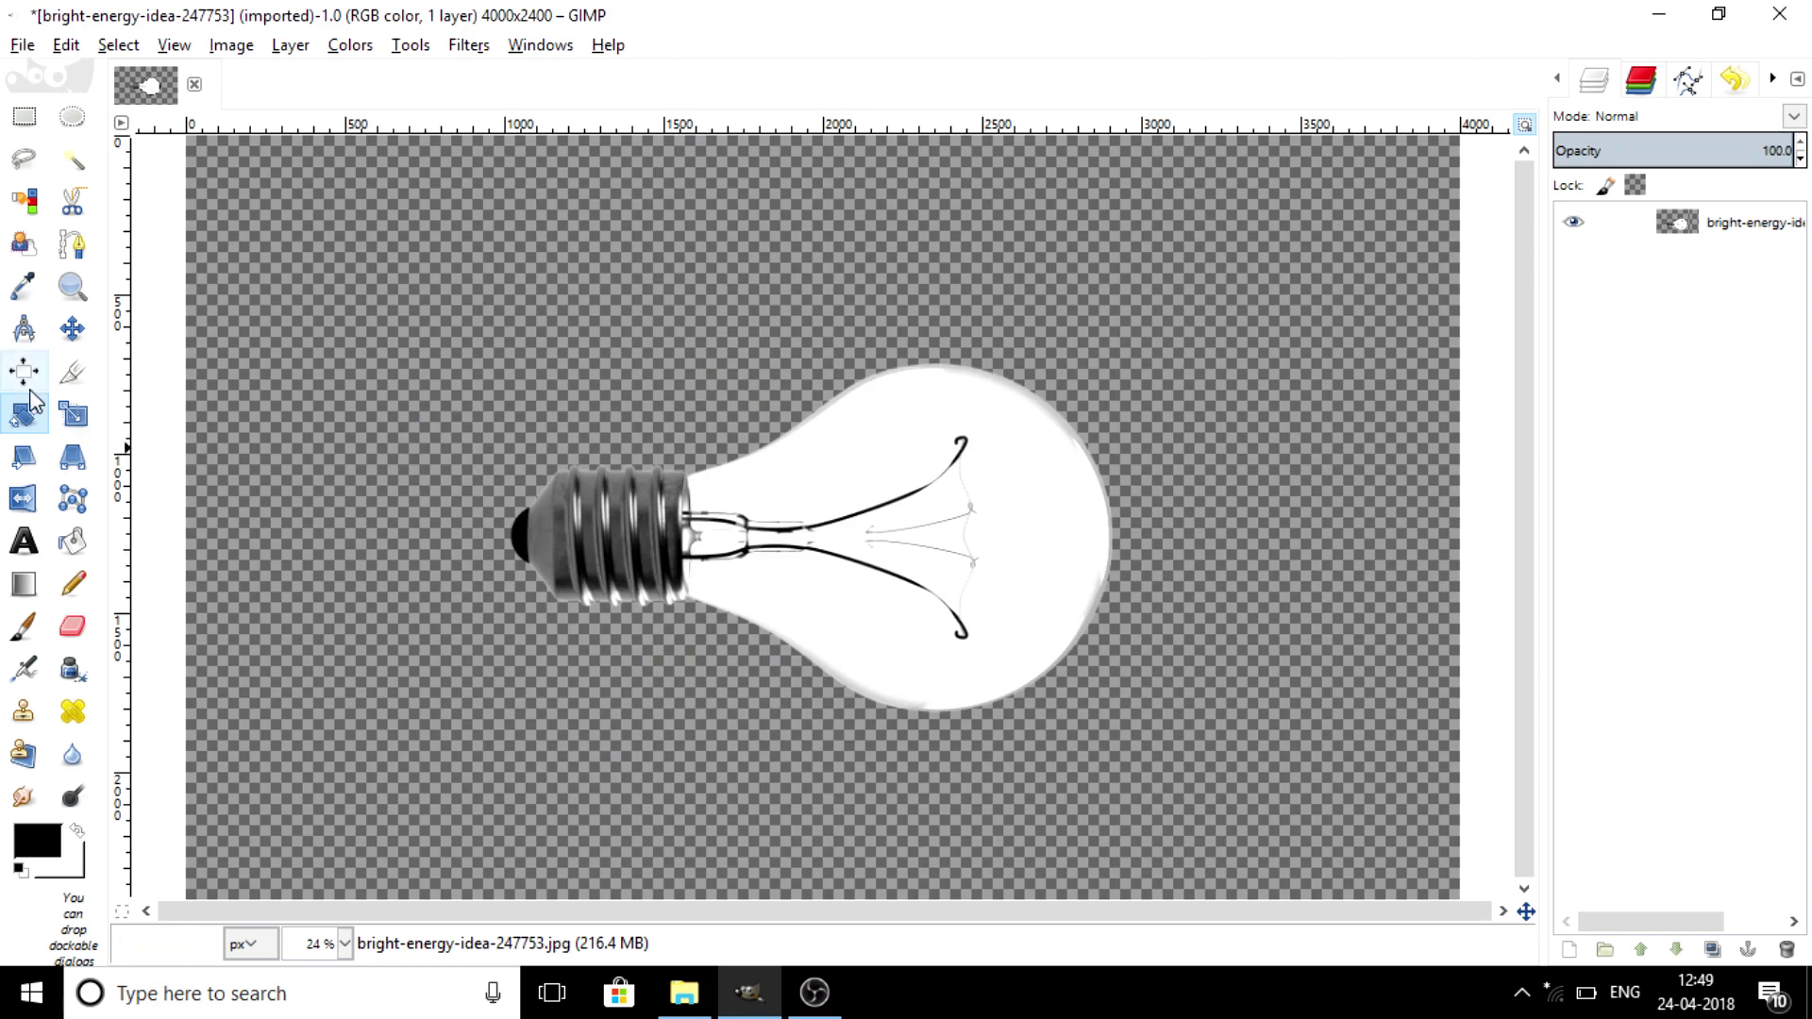
left_click(73, 416)
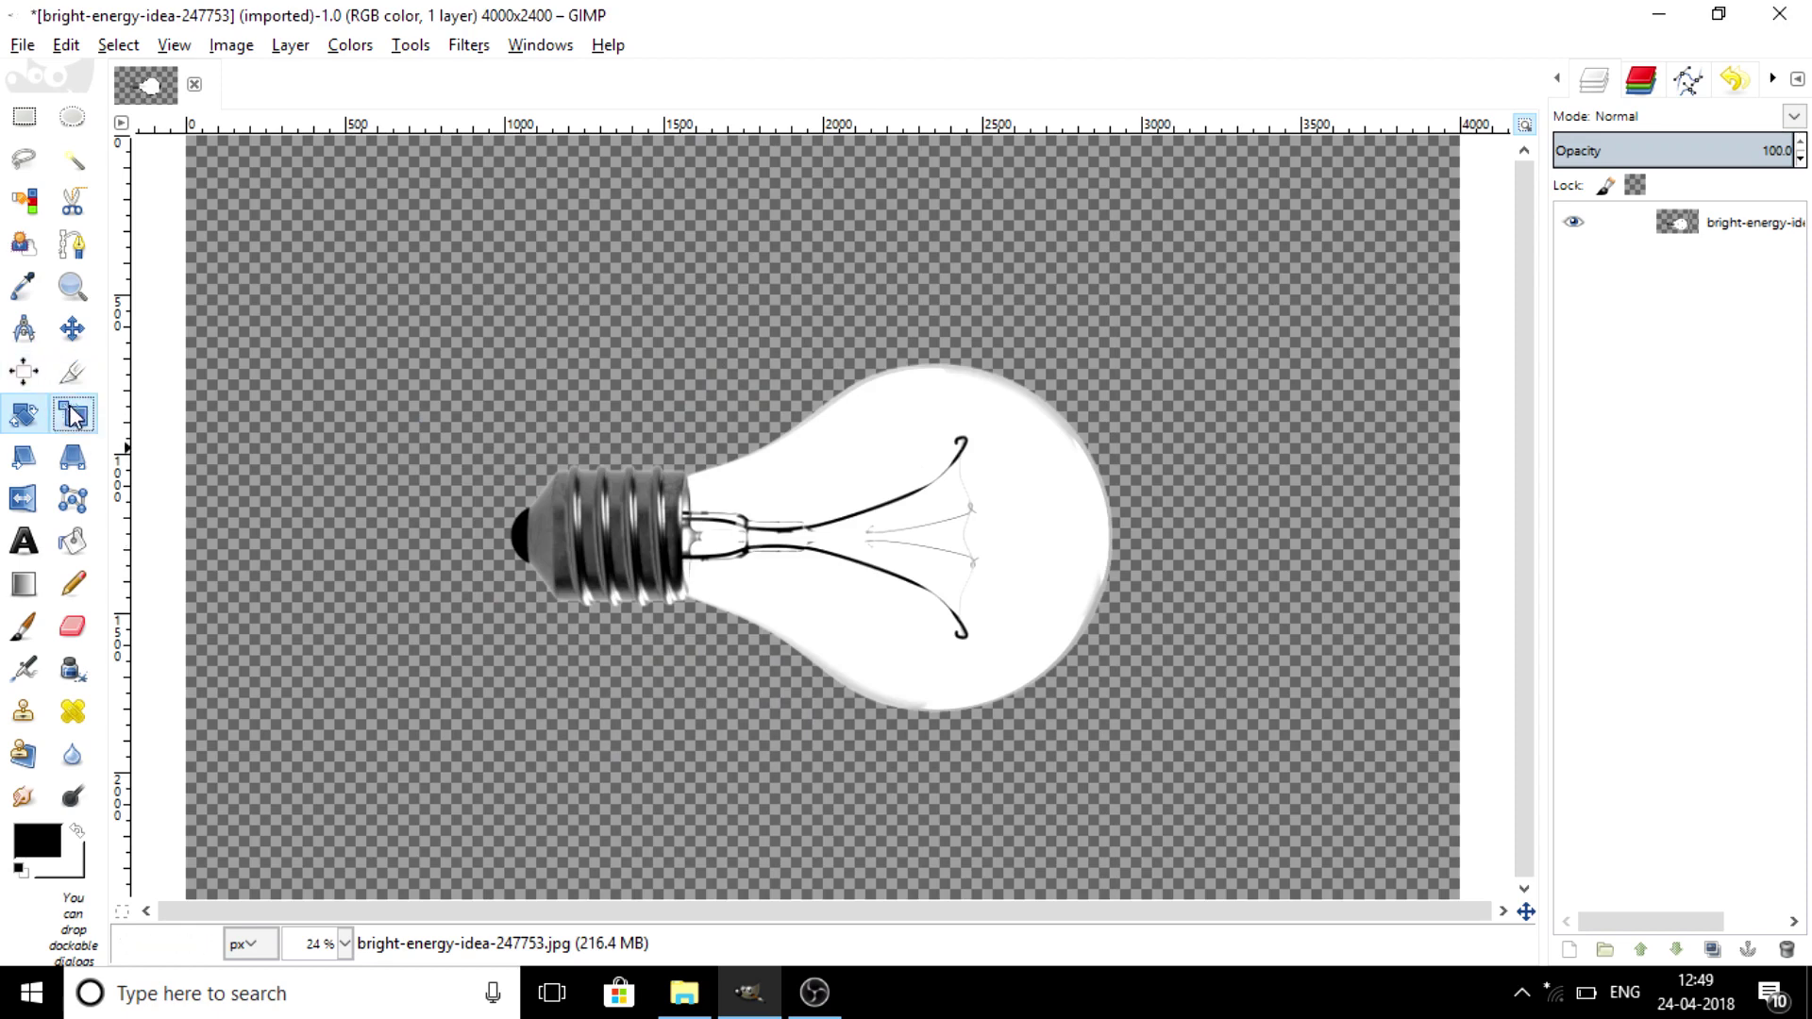
- Scale the sideways bulb layer up to 2923 × 4869 pixels
left_click(926, 522)
key("minus")
key("minus")
key("minus")
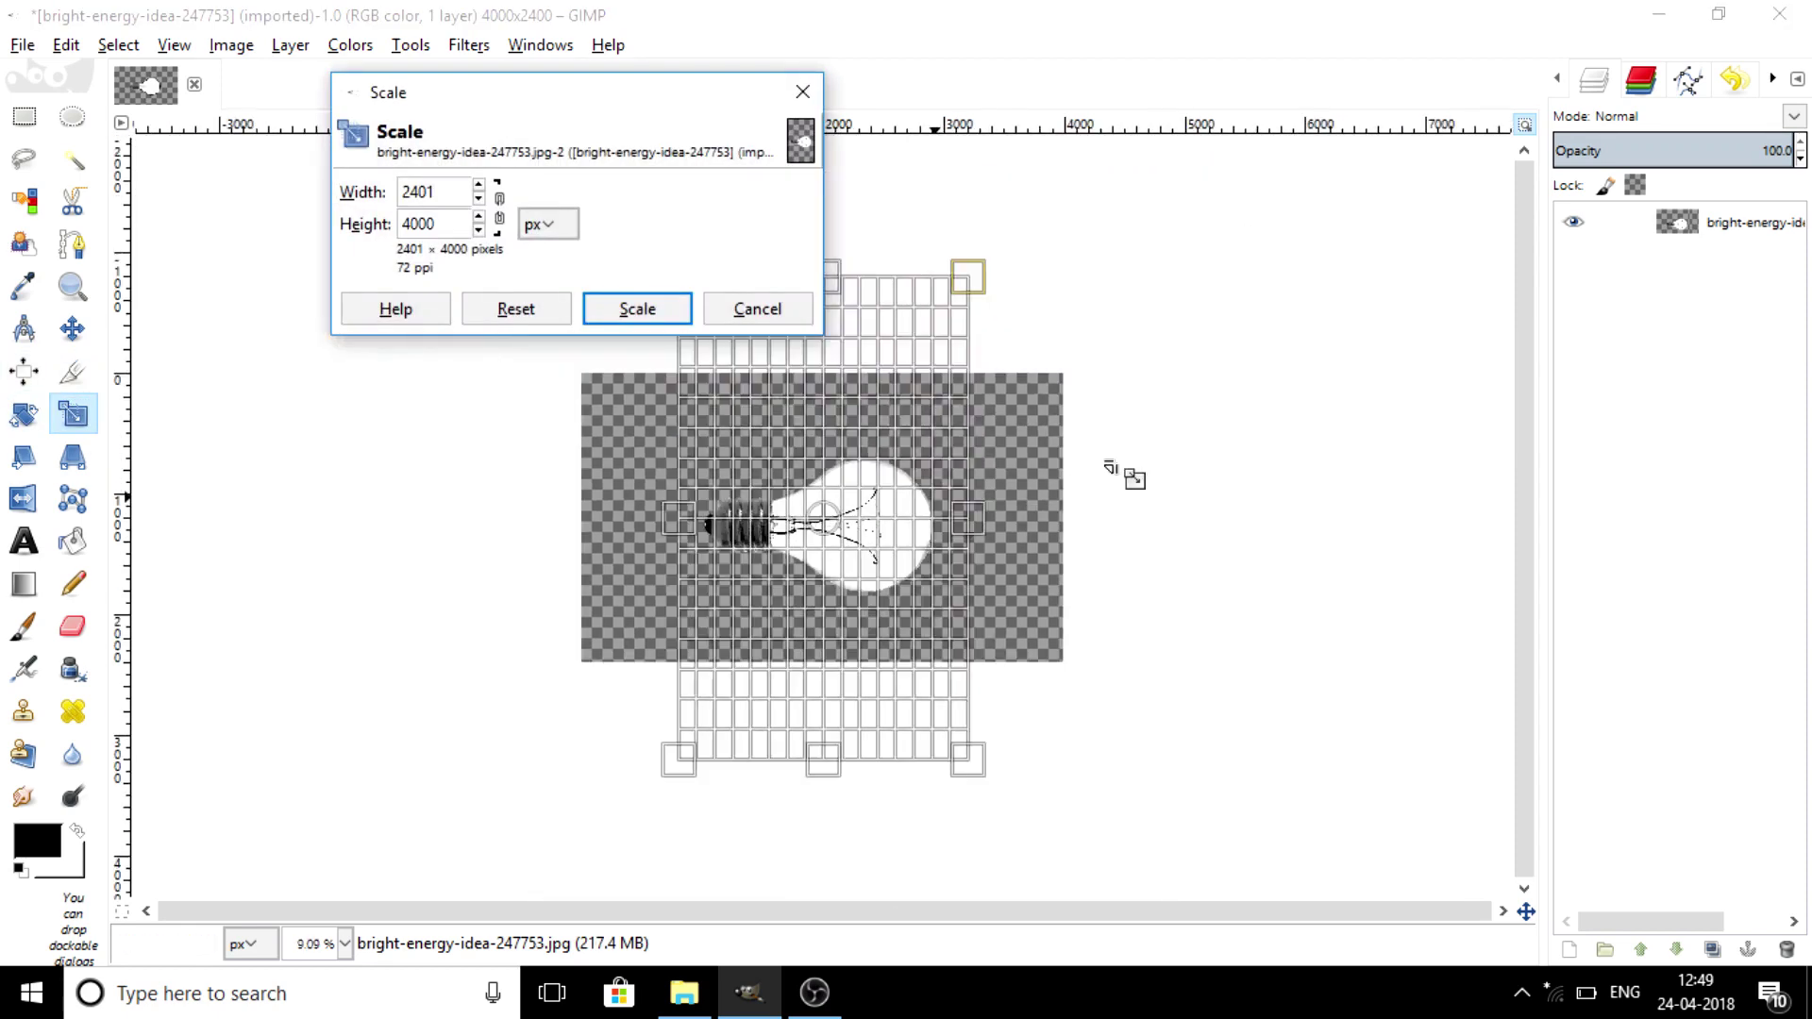
left_click_drag(965, 275, 1080, 171)
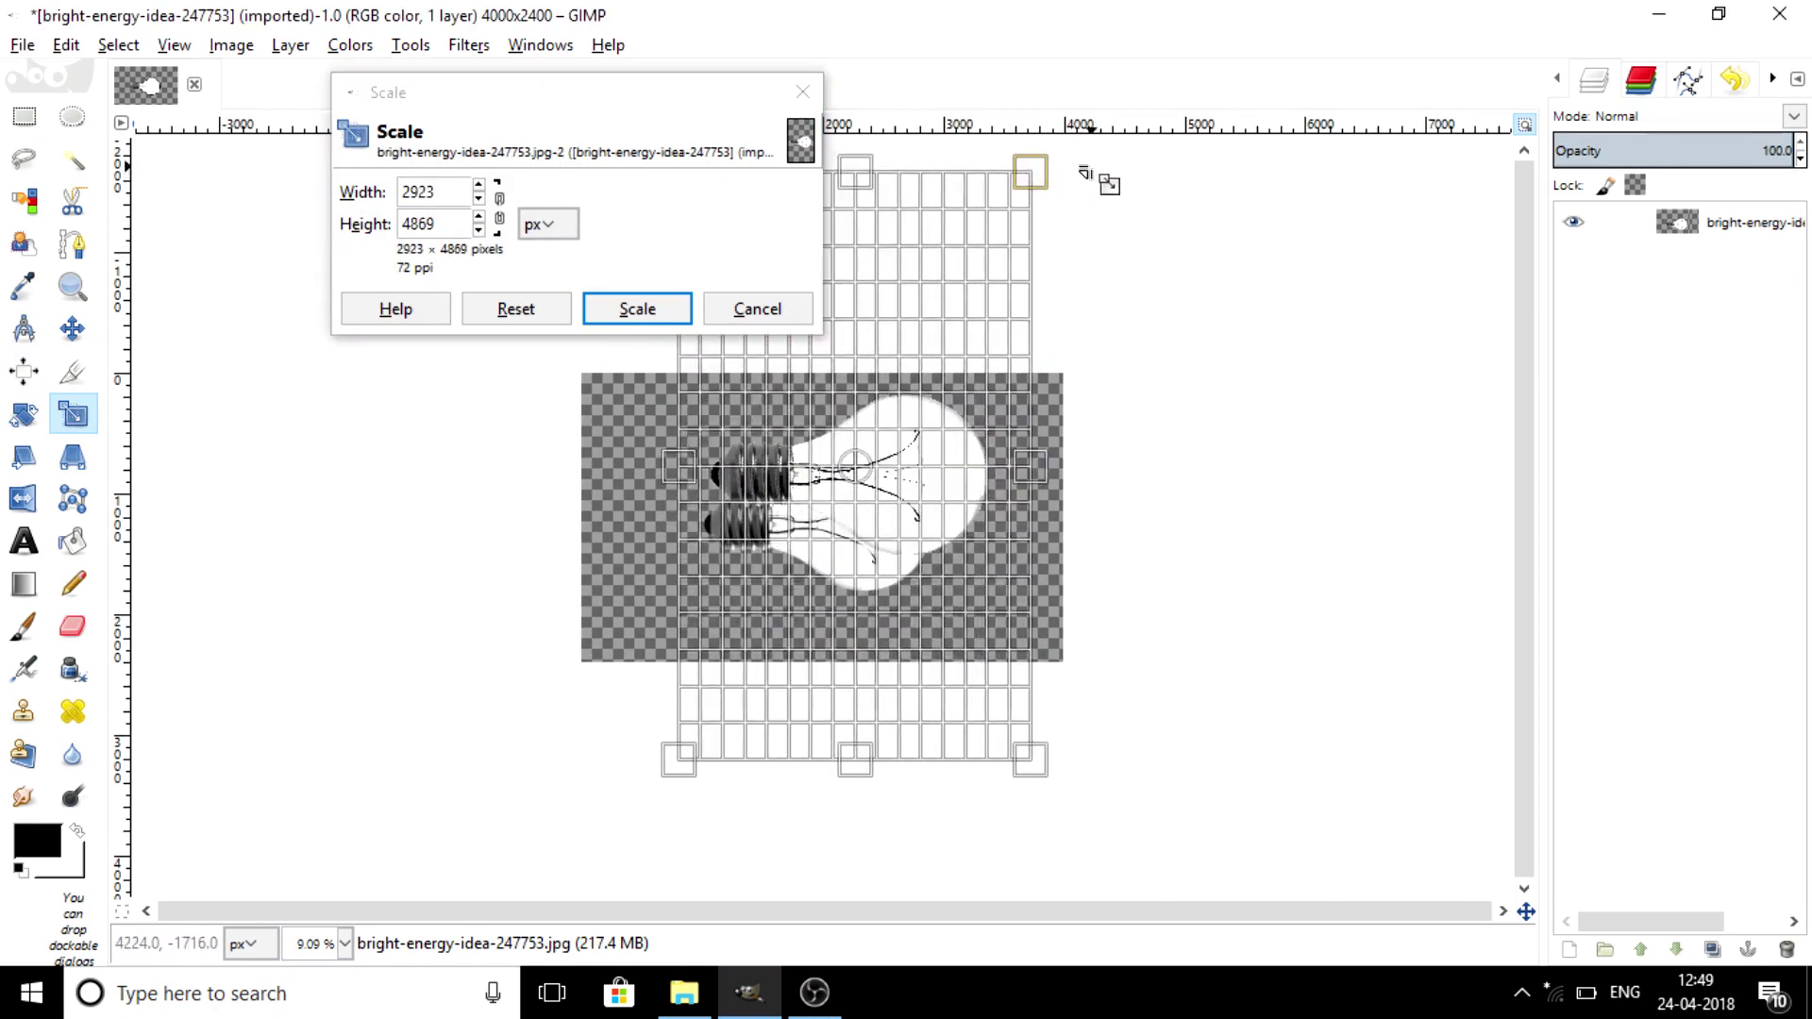
left_click(635, 307)
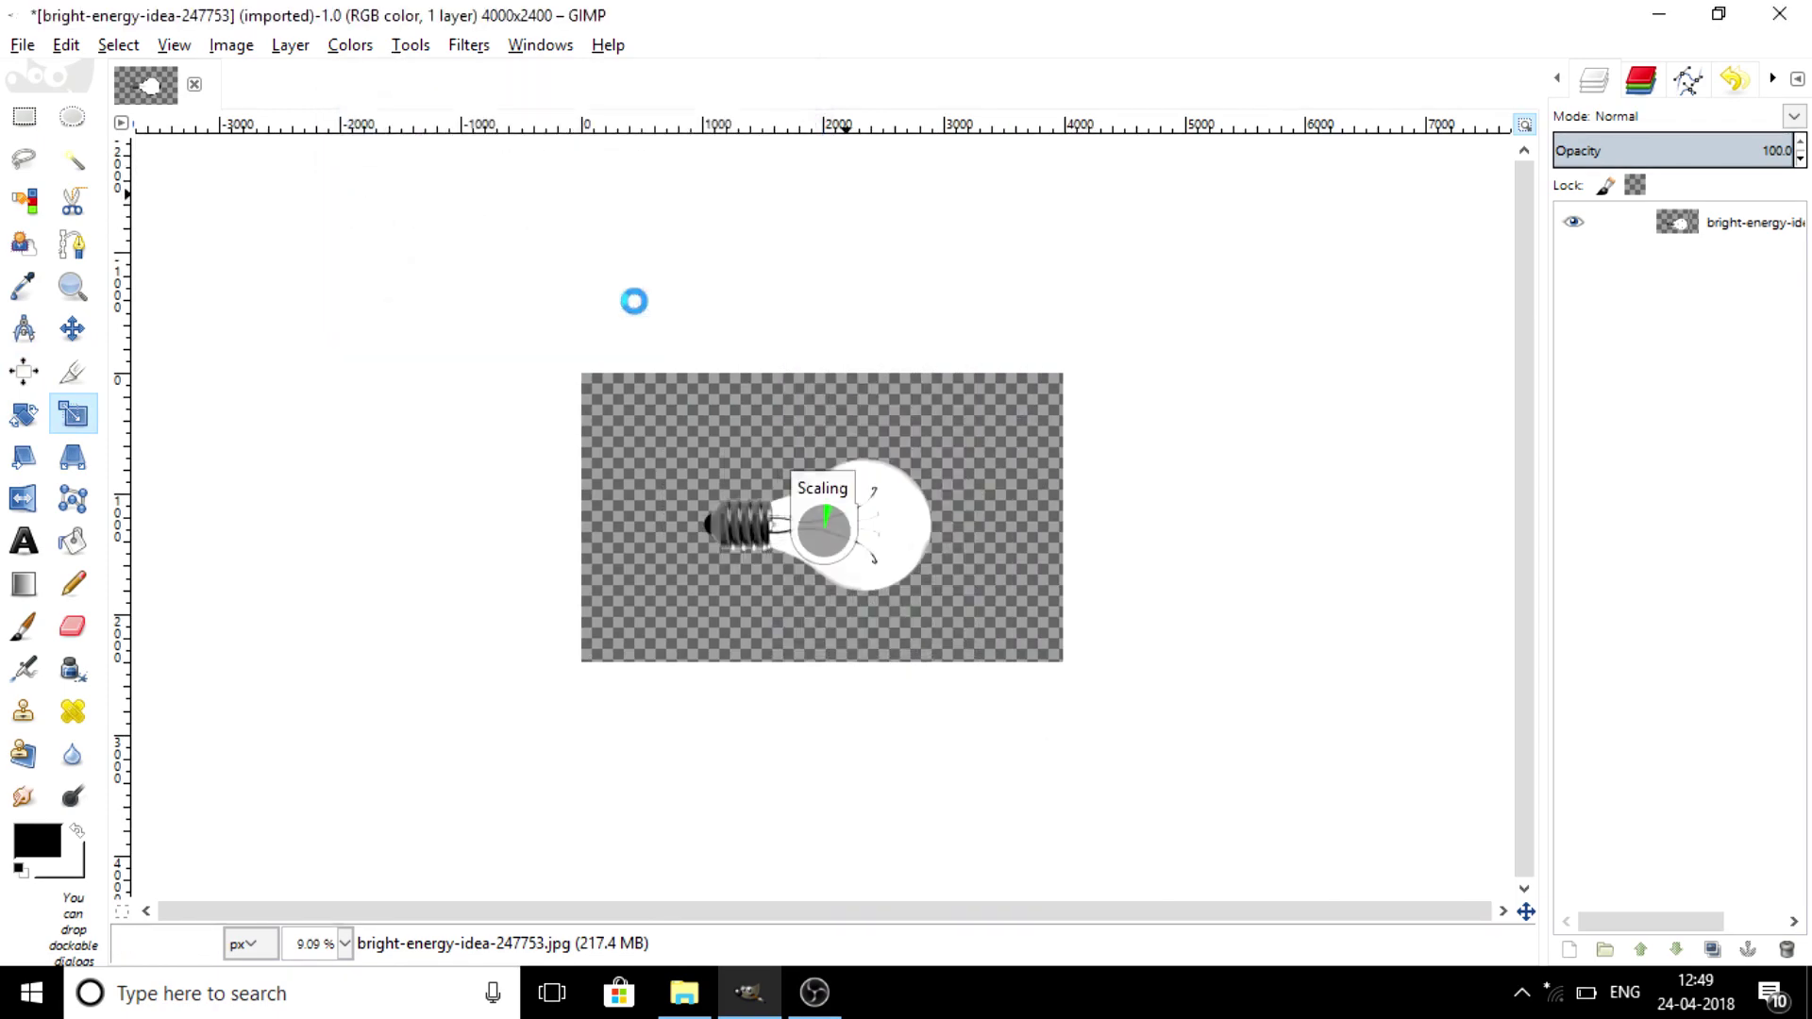
- Move the bulb left and down, and add woman-3214594.jpg as a layer above it
left_click(1525, 124)
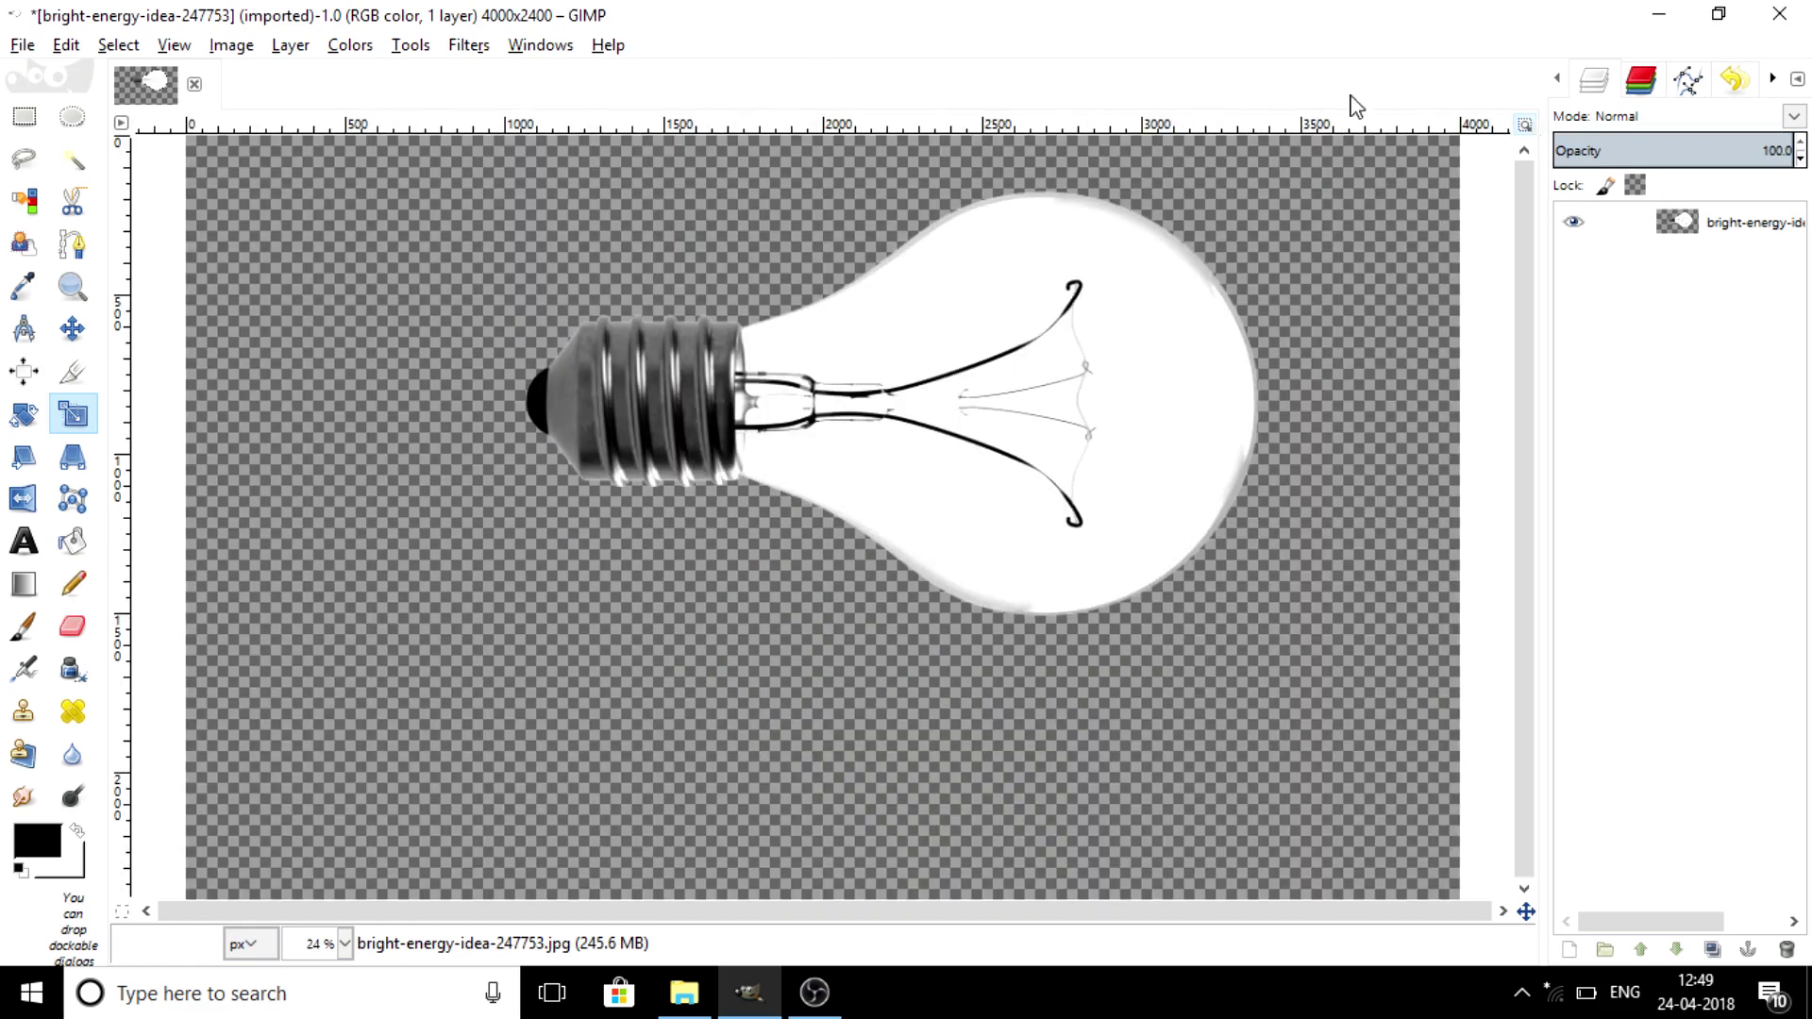
key("m")
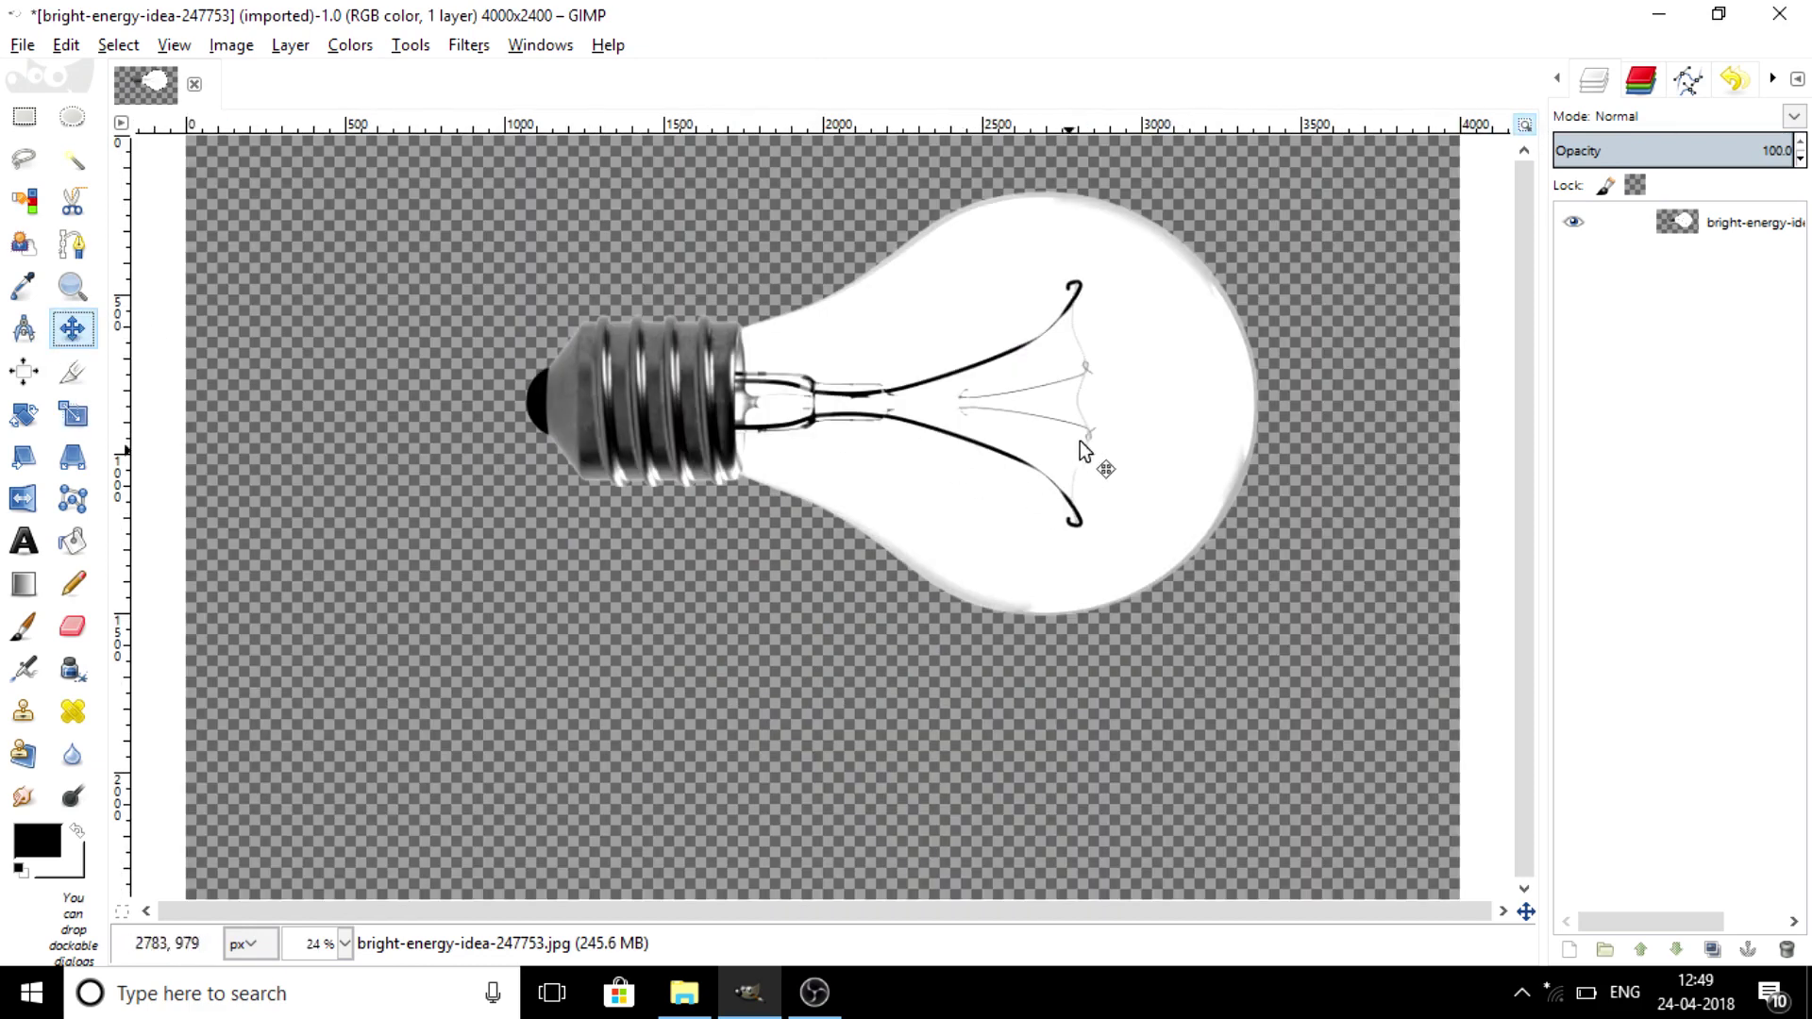
mouse_move(1047, 462)
left_mouse_down()
mouse_move(937, 525)
mouse_move(969, 525)
left_mouse_up()
left_click(959, 525)
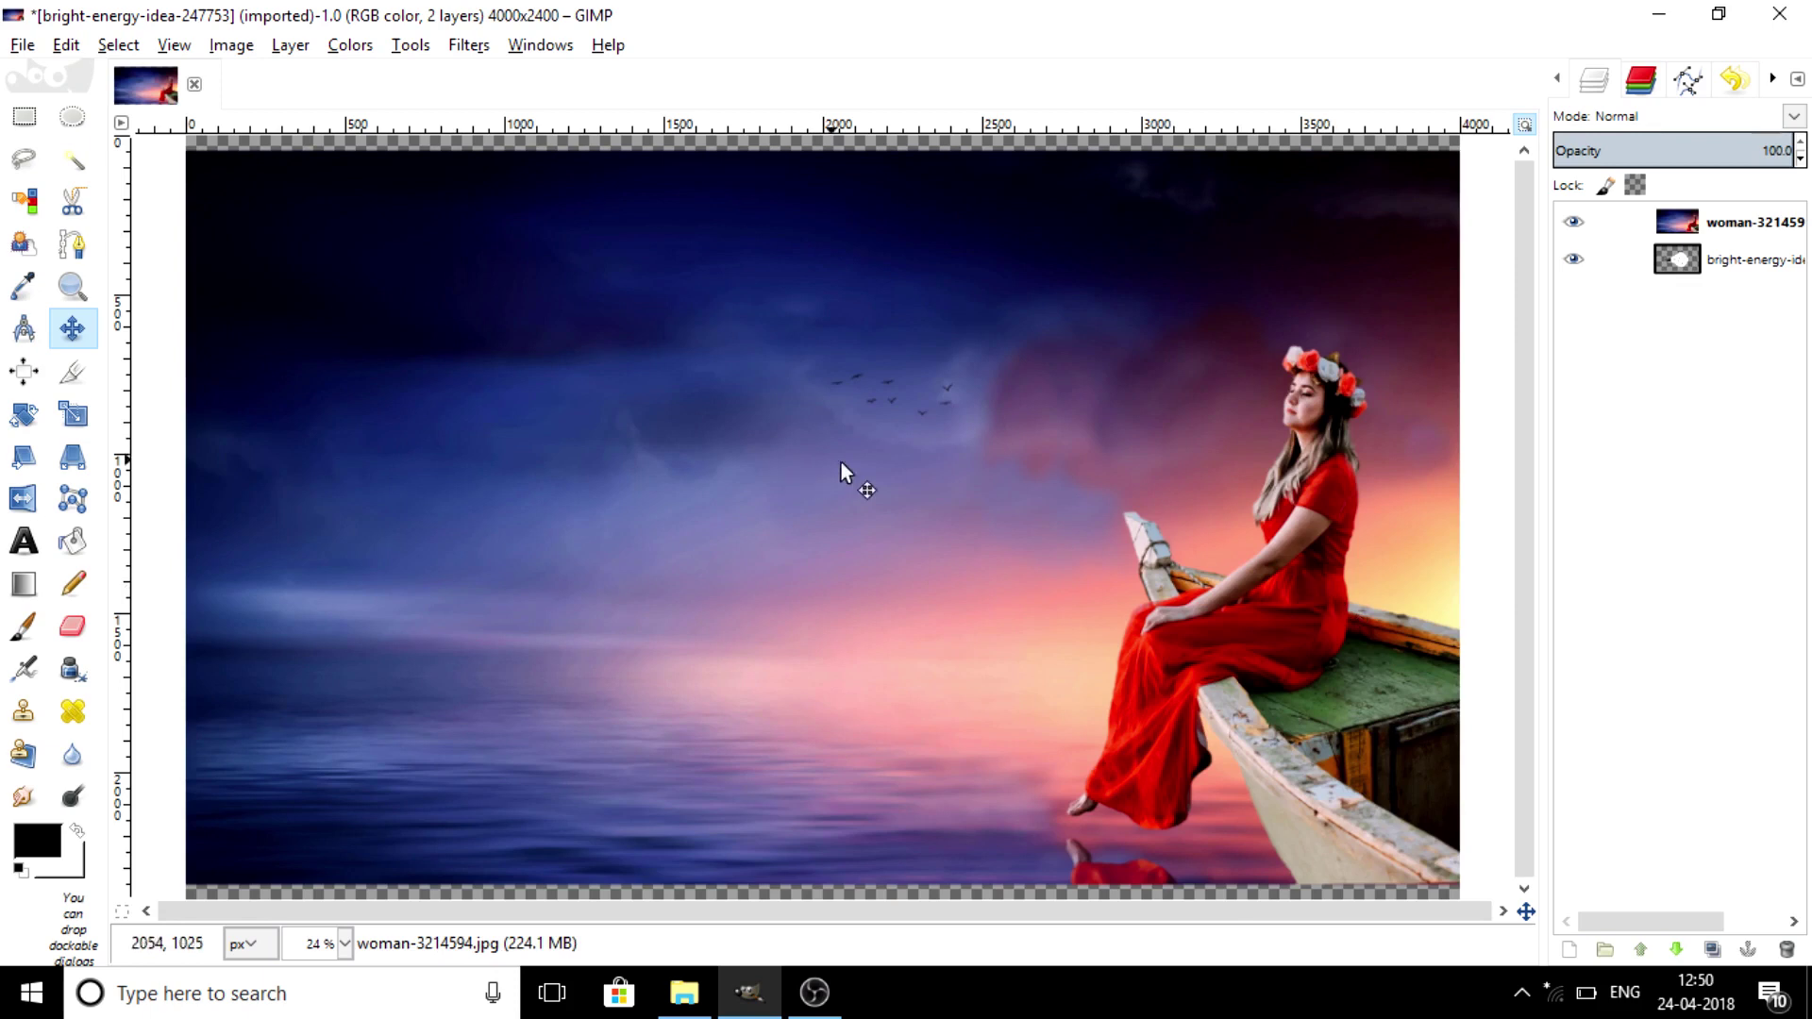
- Duplicate the woman-on-boat layer, place the copy below the bulb, and hide it
scroll(881, 484, "down", 1)
left_click(1699, 234)
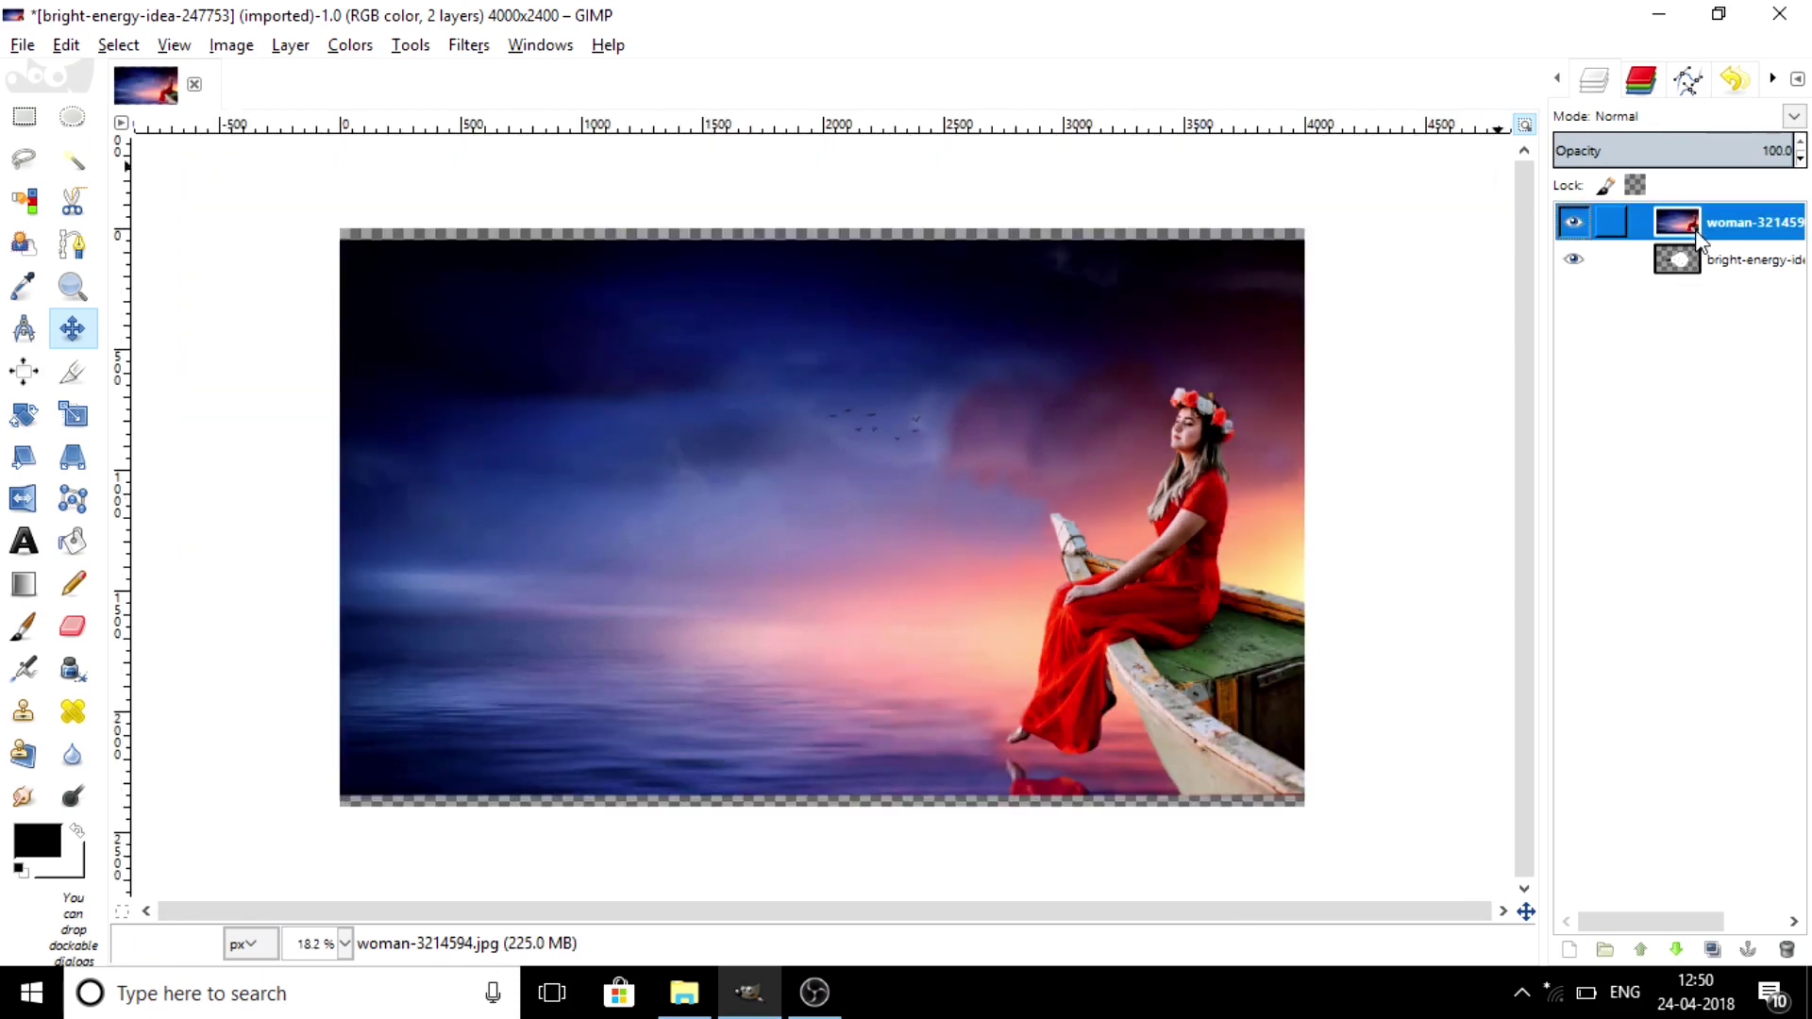
right_click(1699, 234)
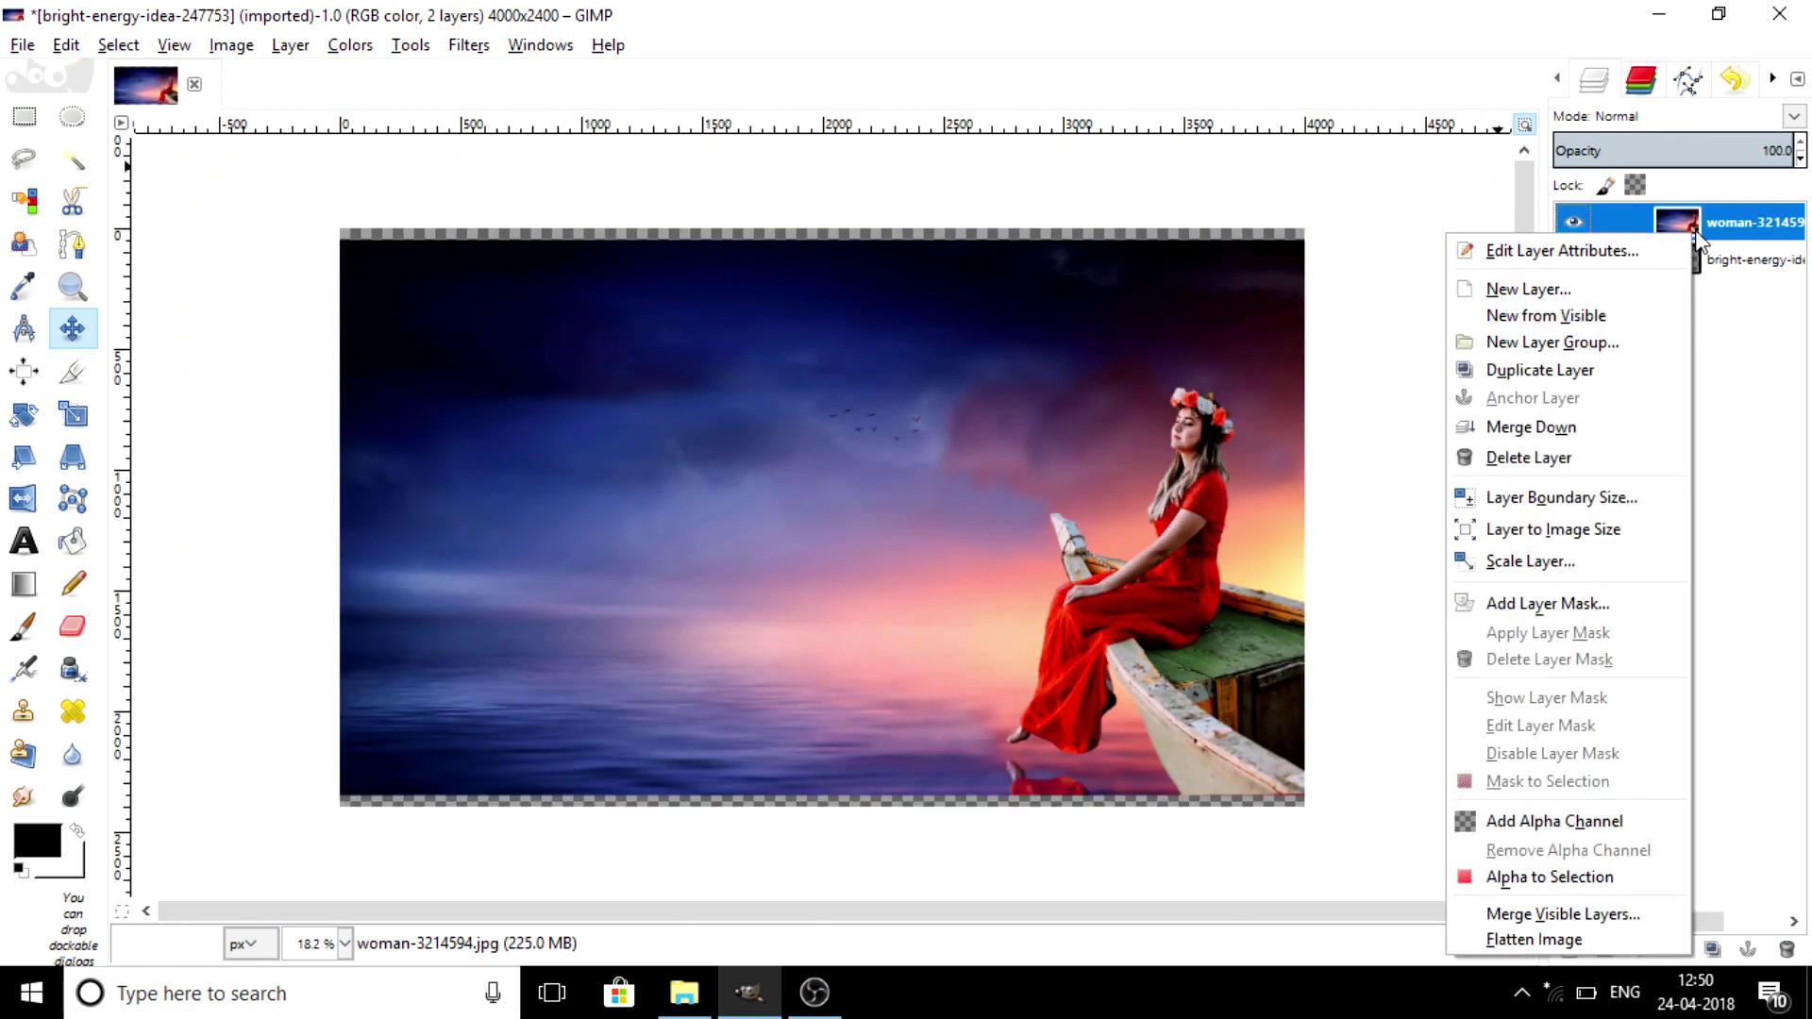
left_click(1567, 370)
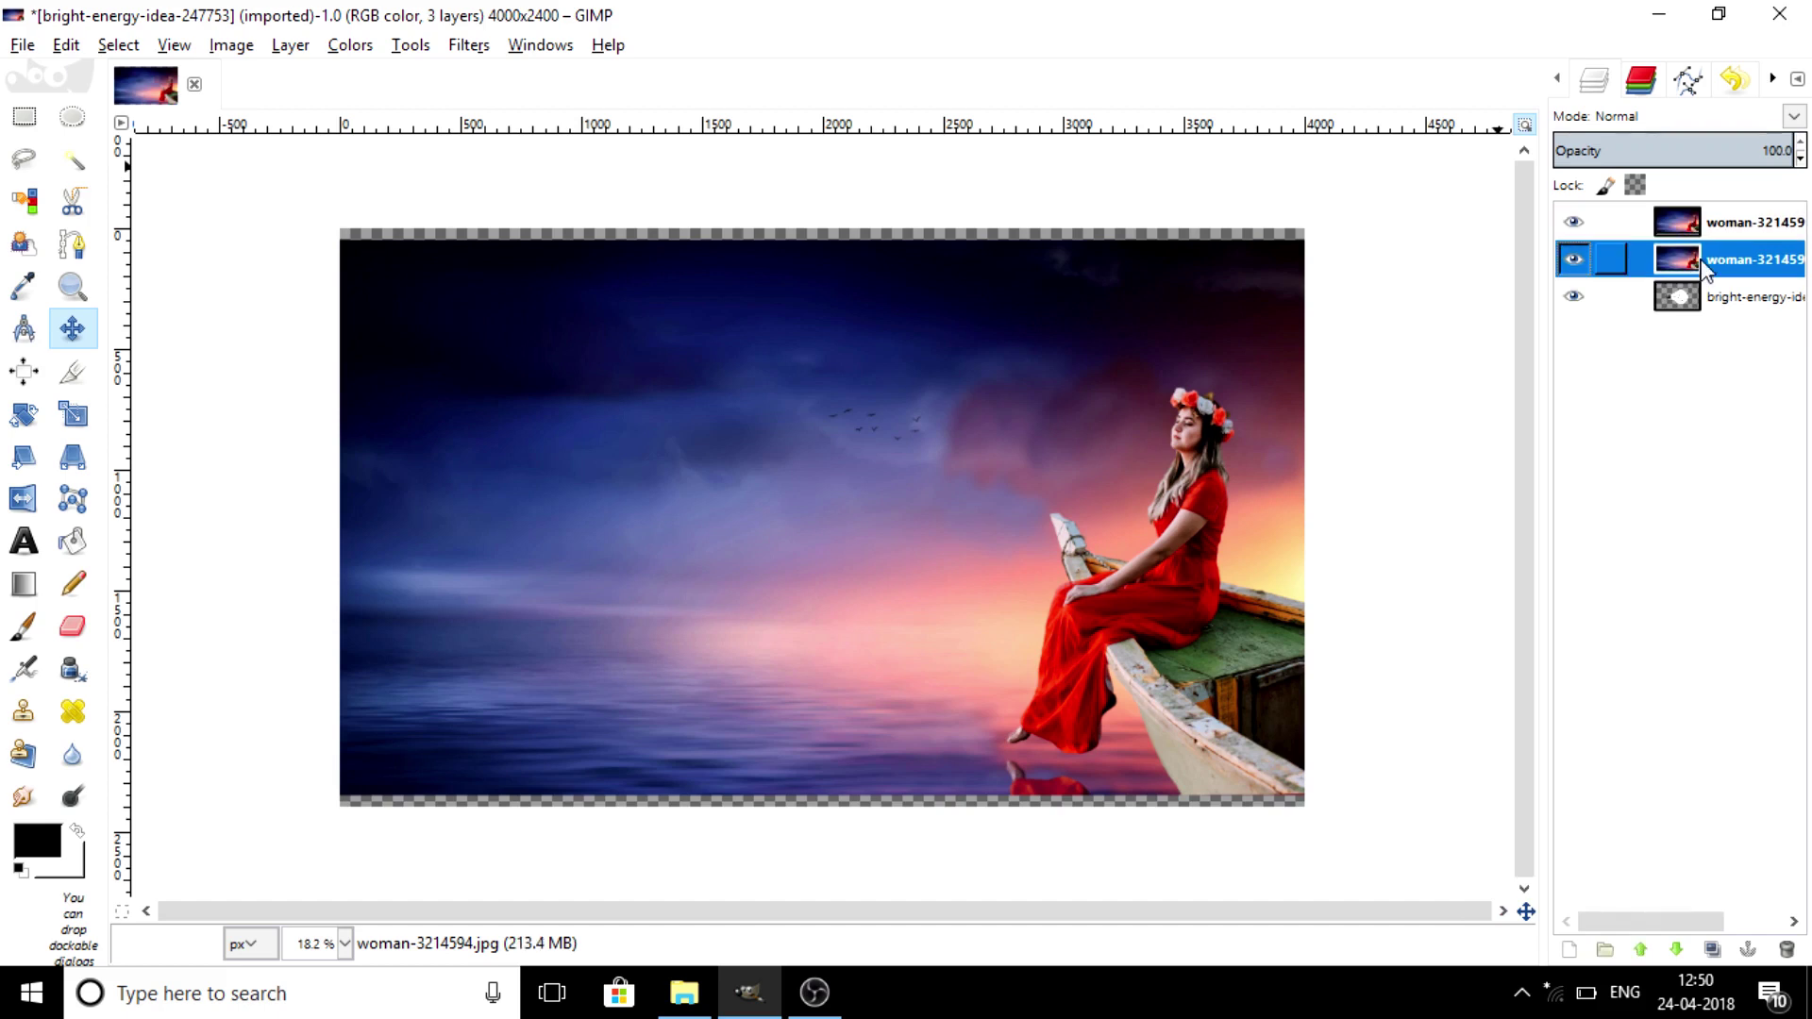
left_click_drag(1706, 267, 1699, 321)
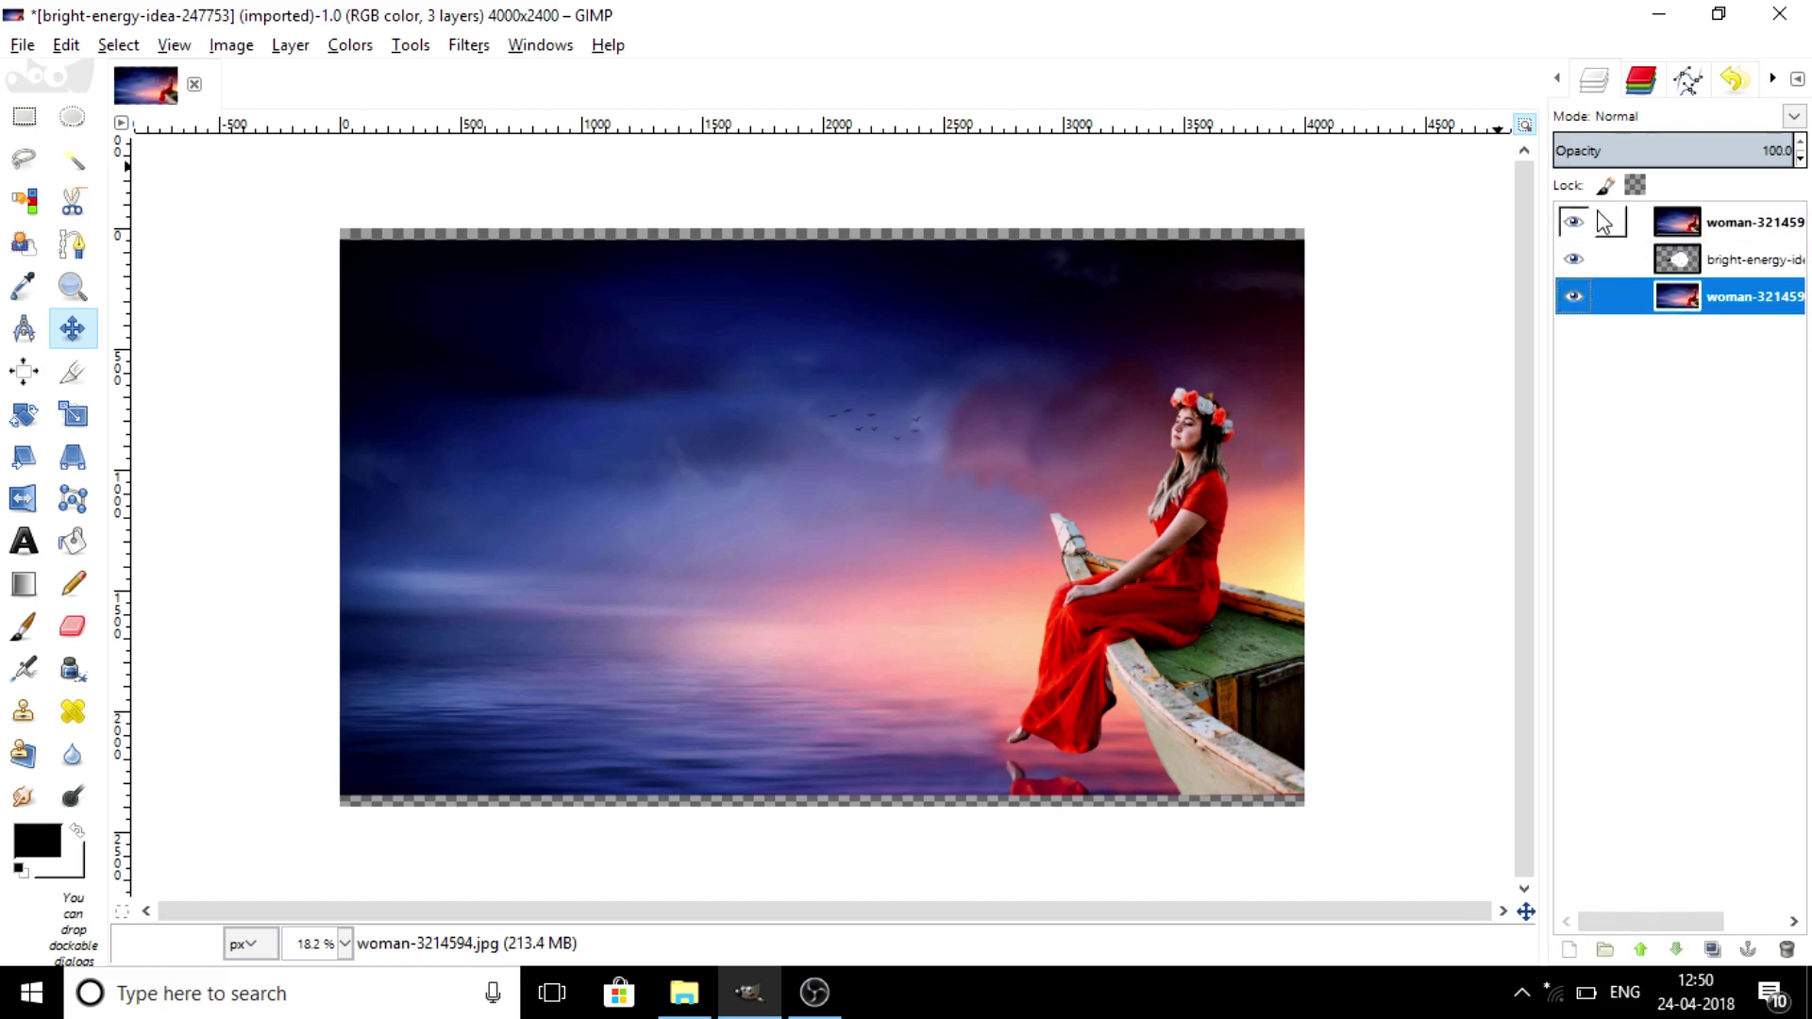
left_click(1686, 236)
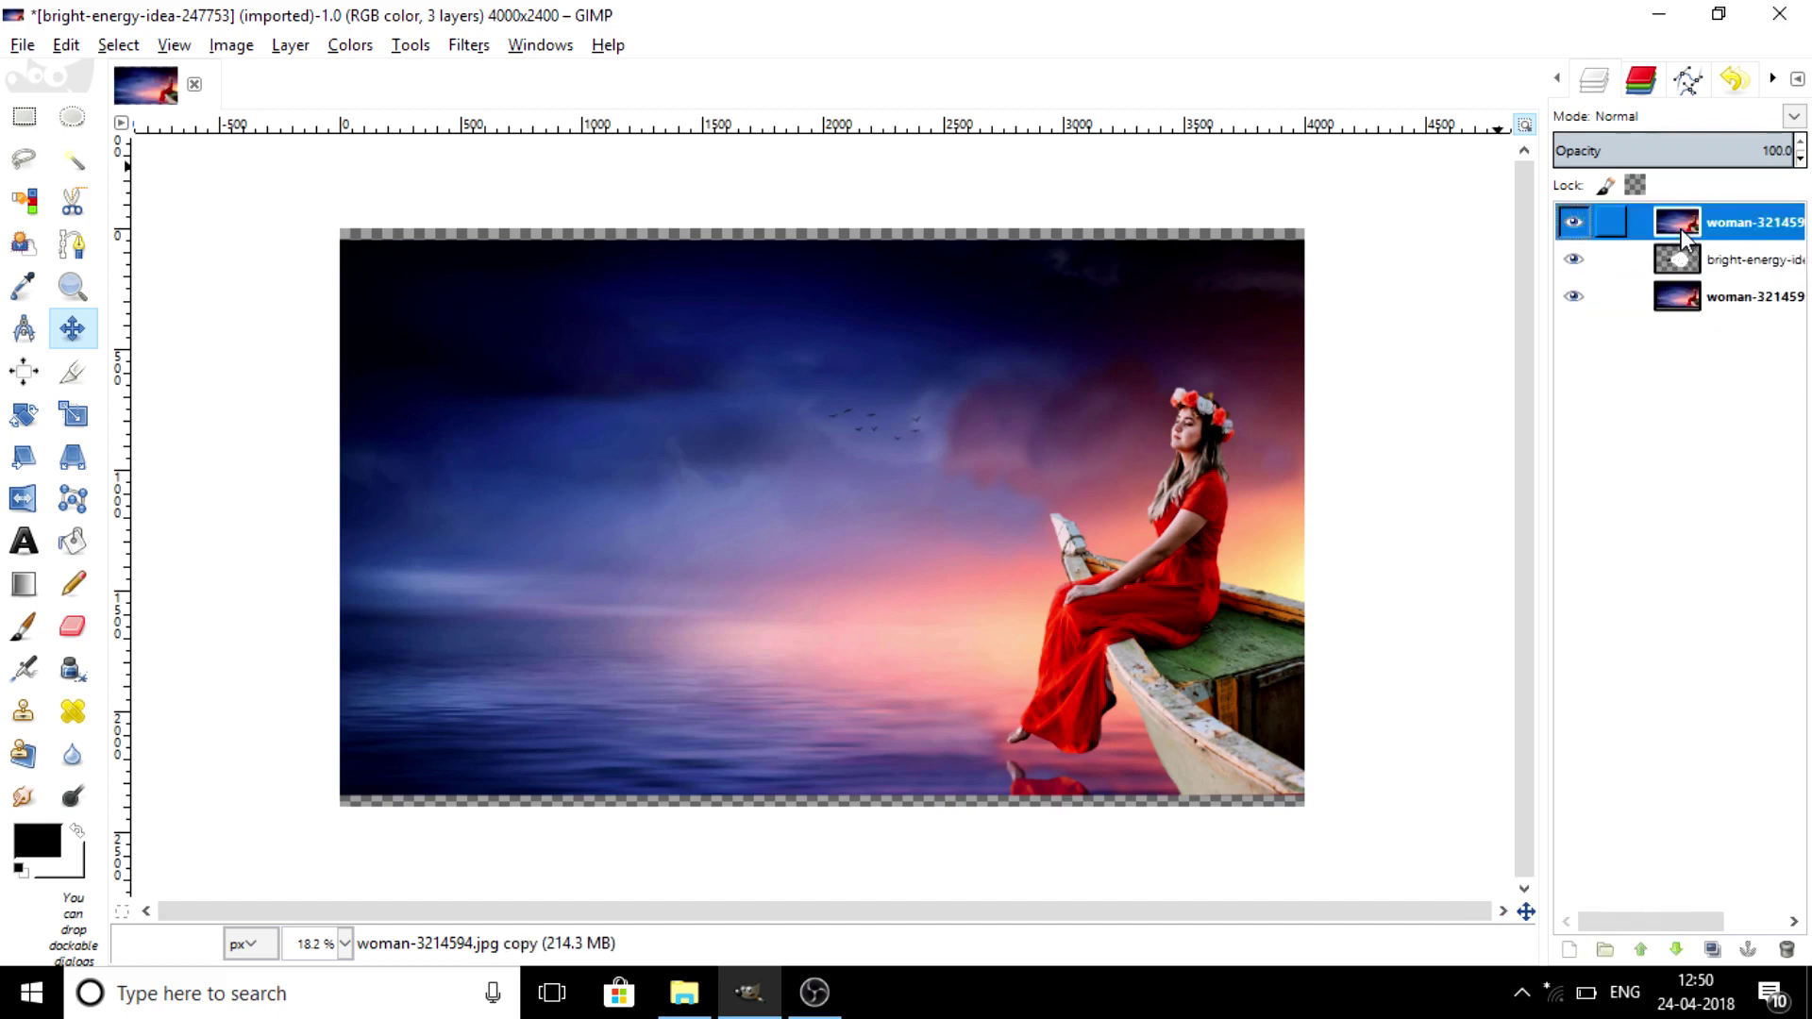
left_click(1574, 297)
key("shift+s")
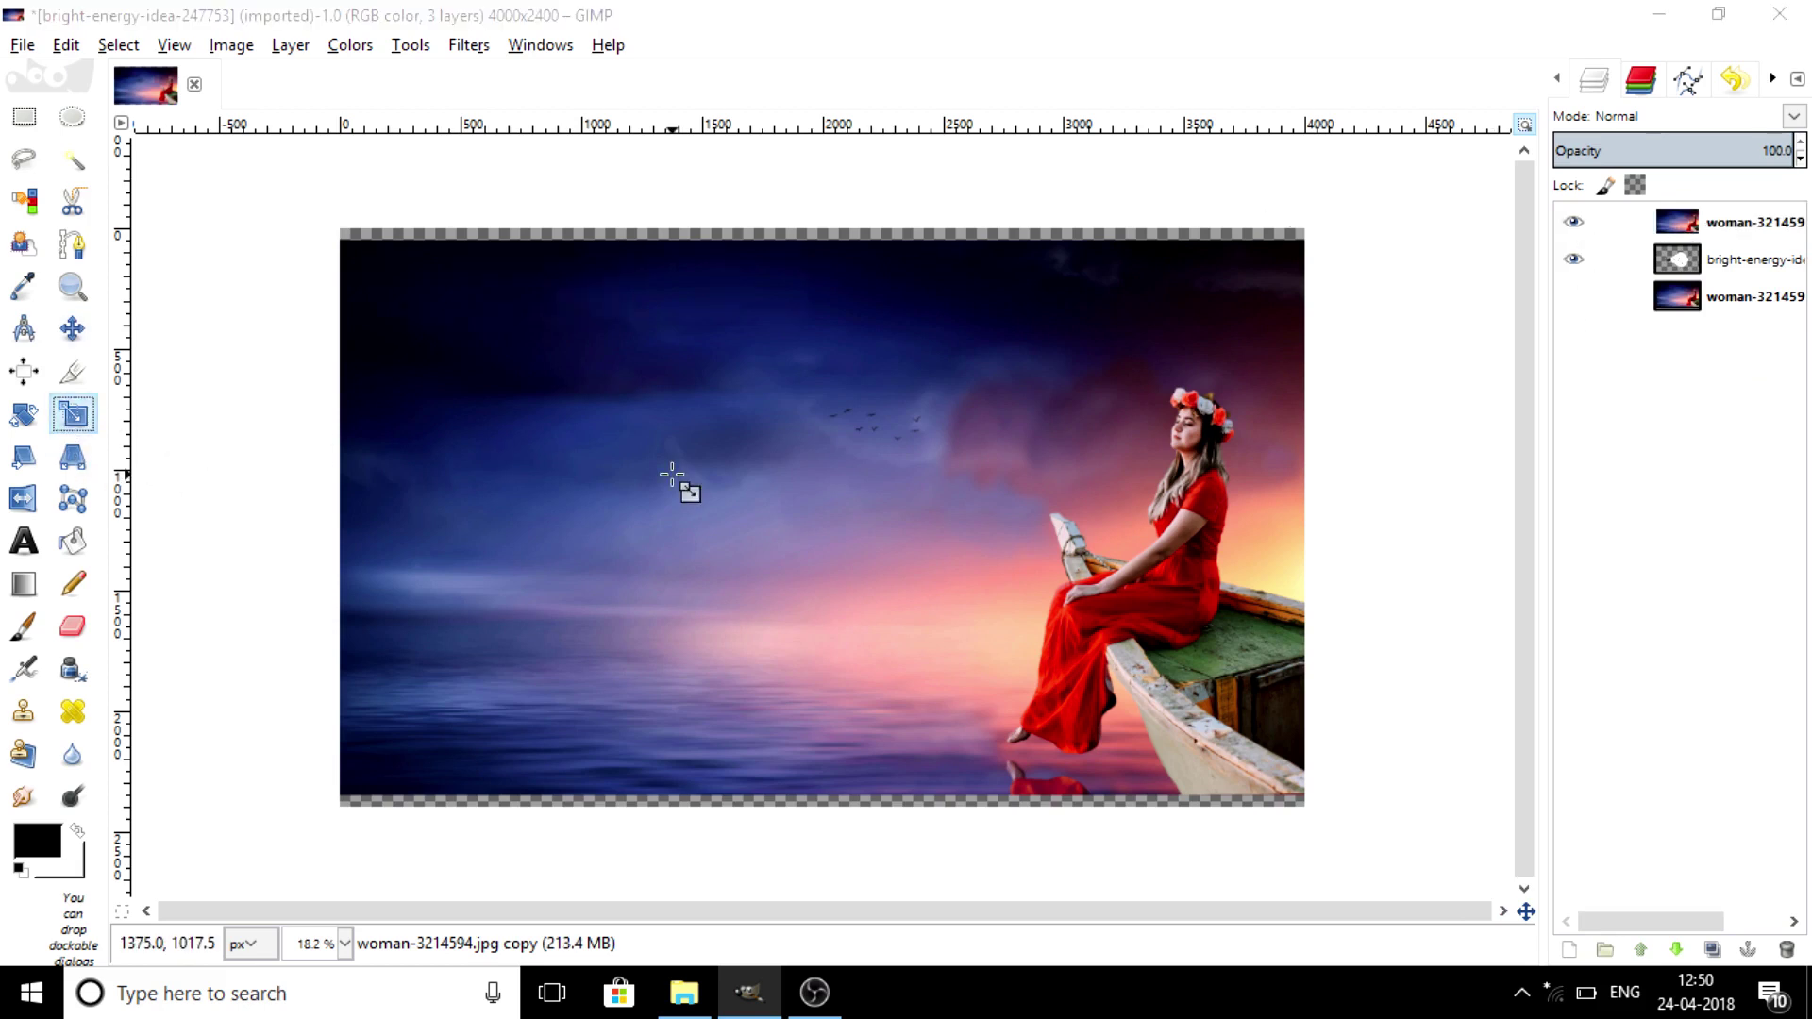
- Scale the top woman-on-boat layer down to 2053 × 1183 pixels
left_click(671, 475)
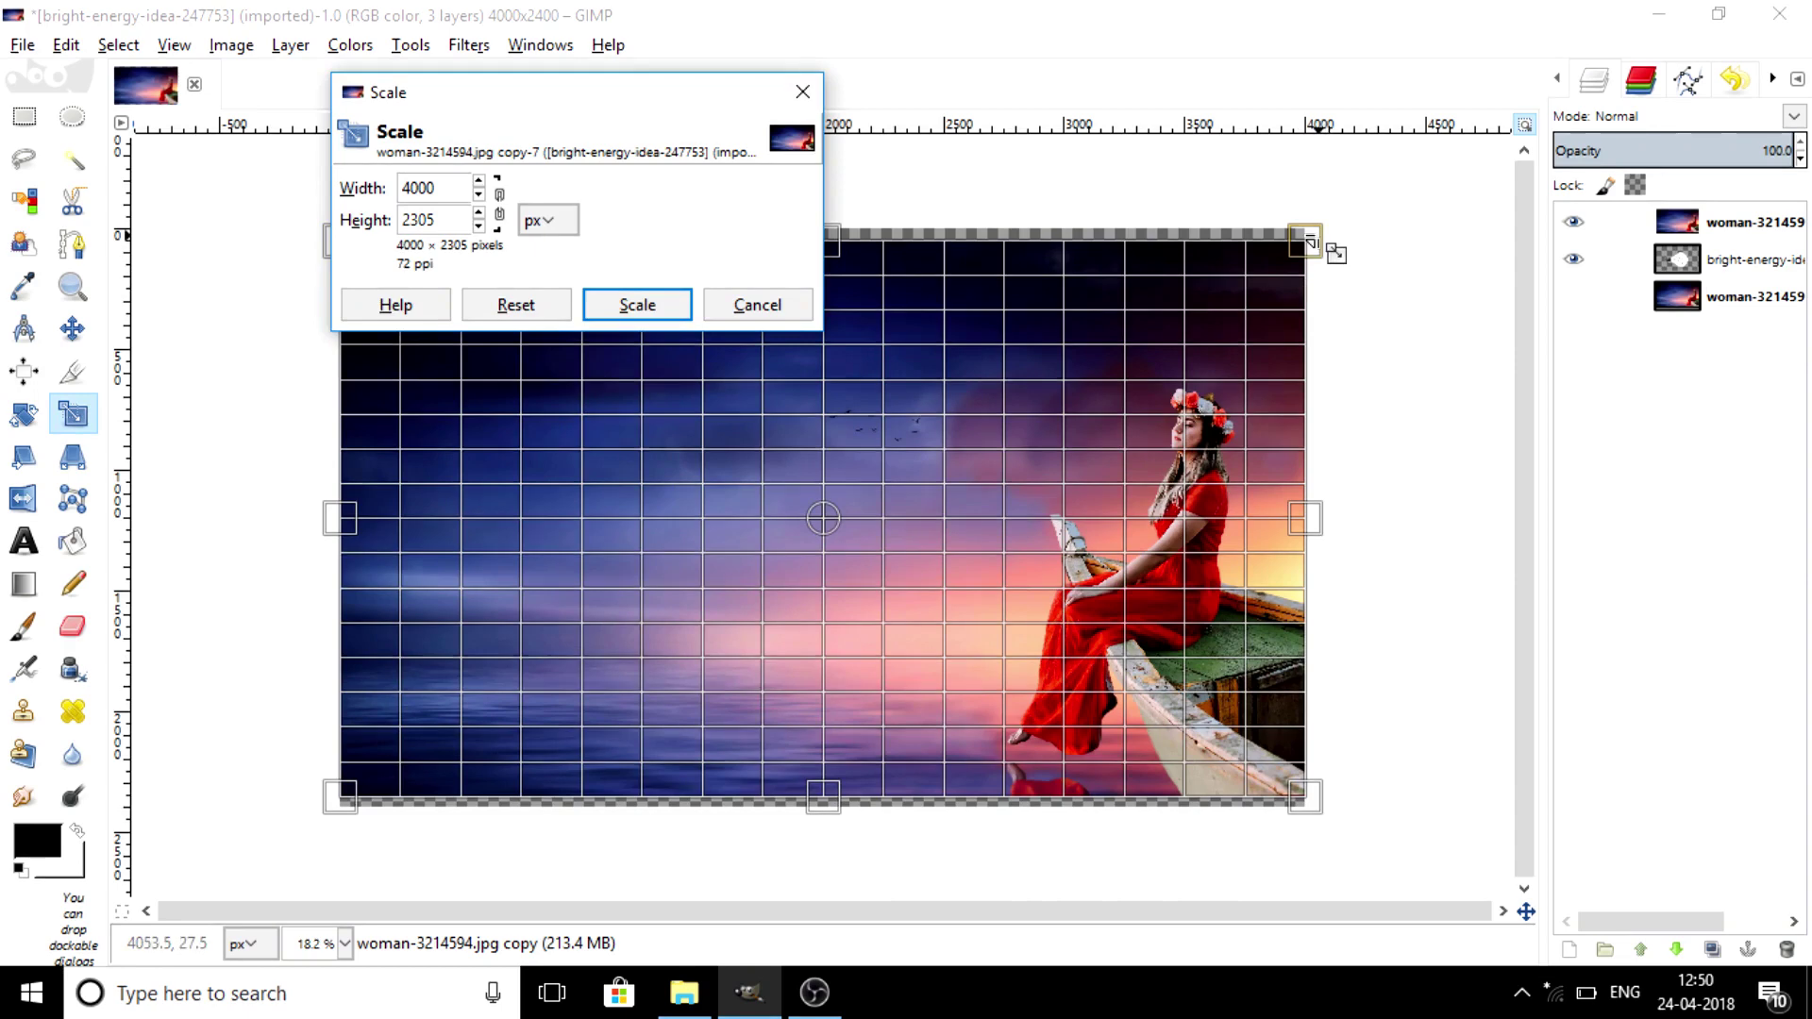
left_click_drag(1310, 242, 1048, 511)
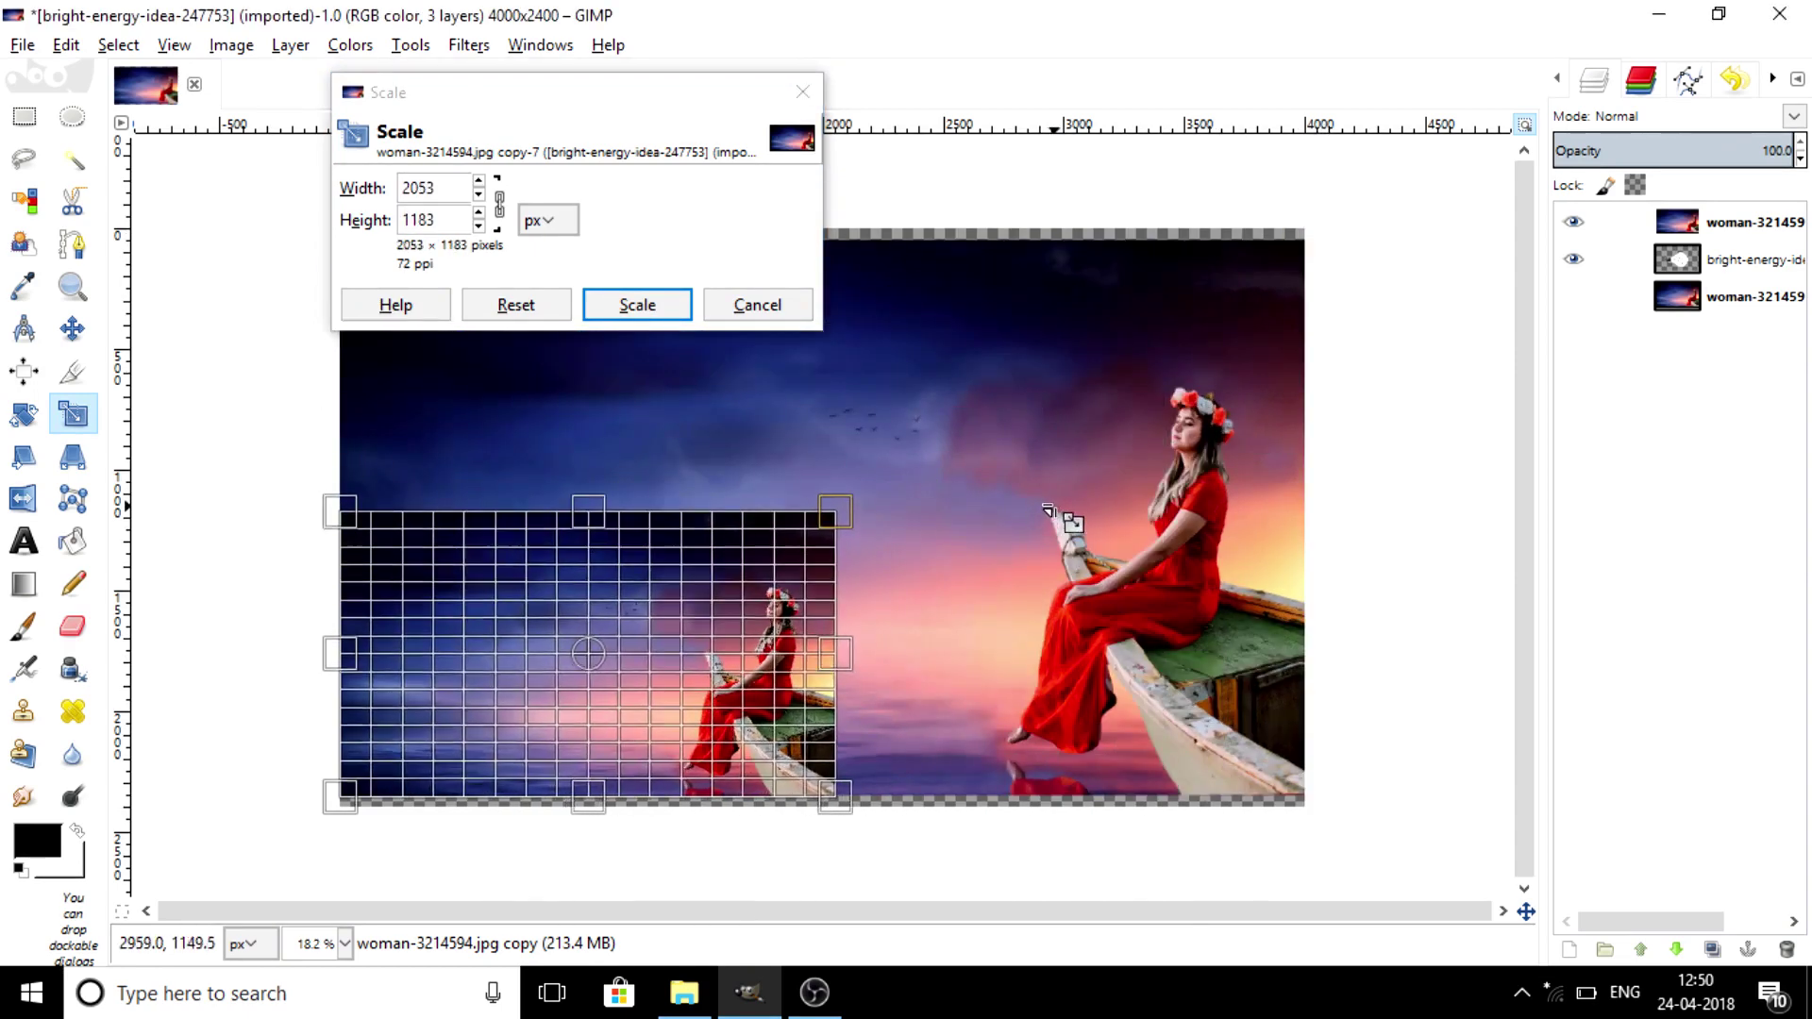
left_click(642, 304)
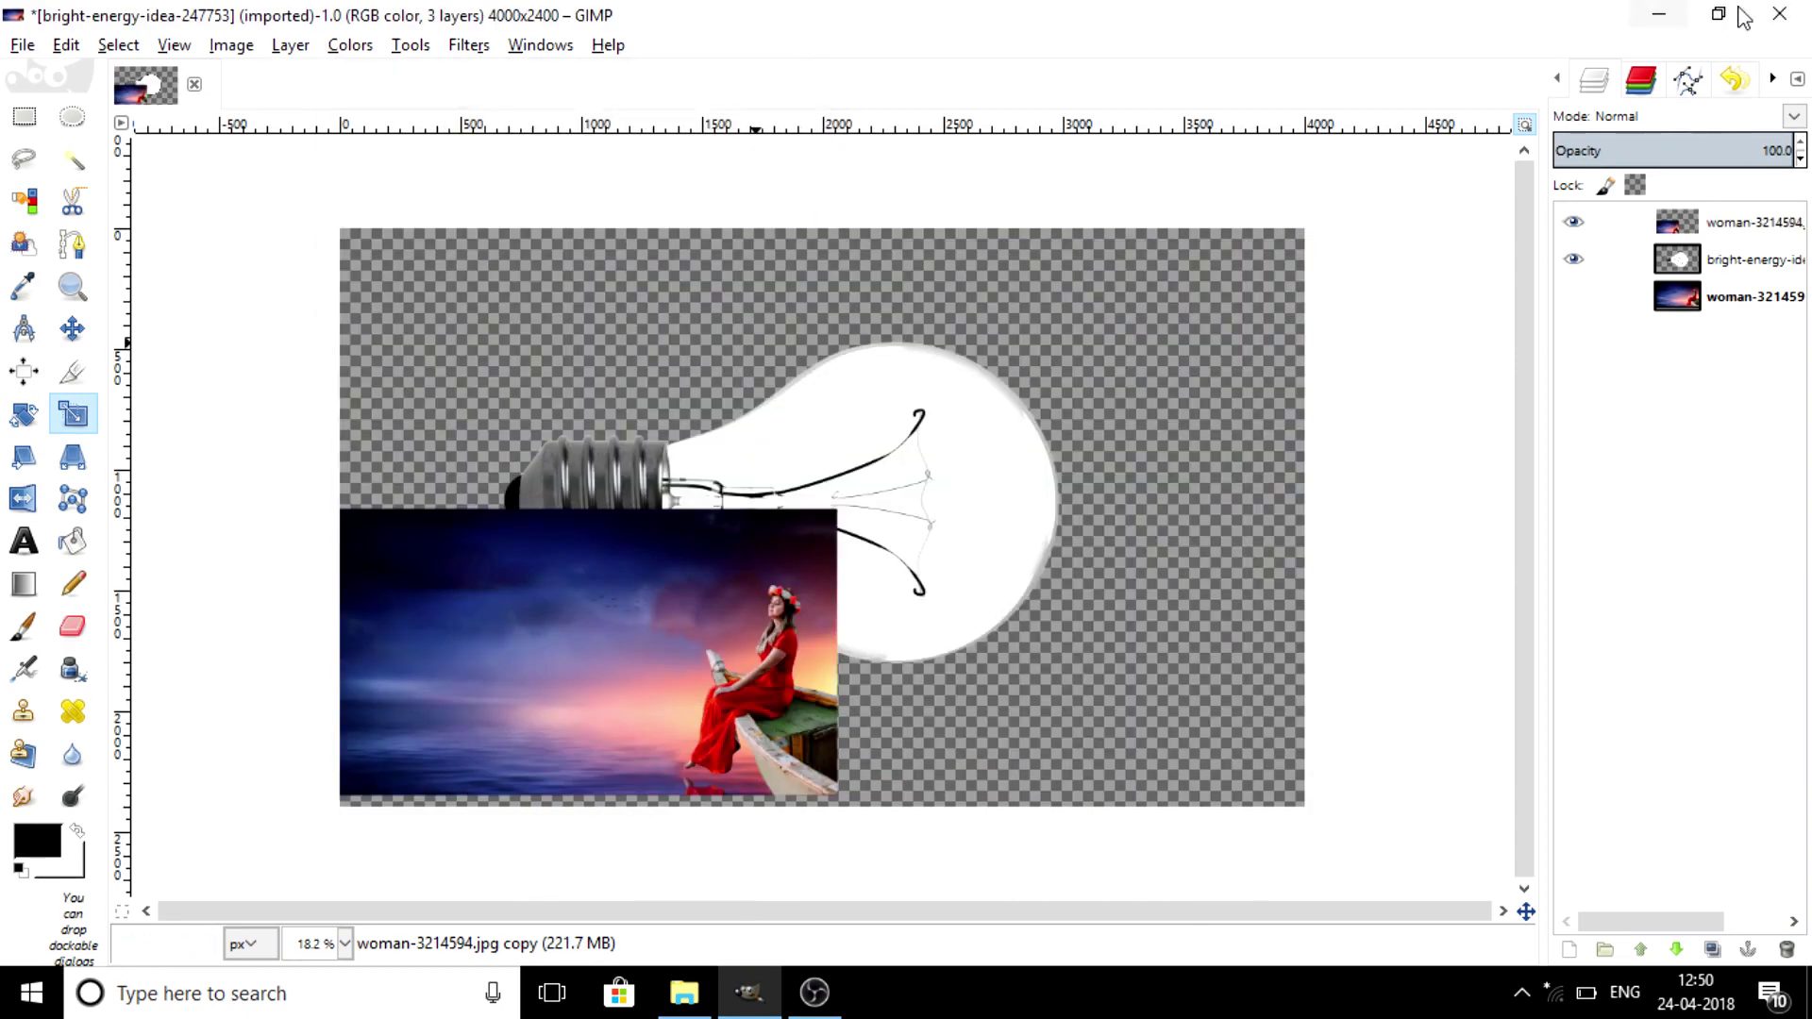
- Set the photo to 69.2% opacity, move it over the bulb, and scale it to 2434 × 1403
left_click(1720, 144)
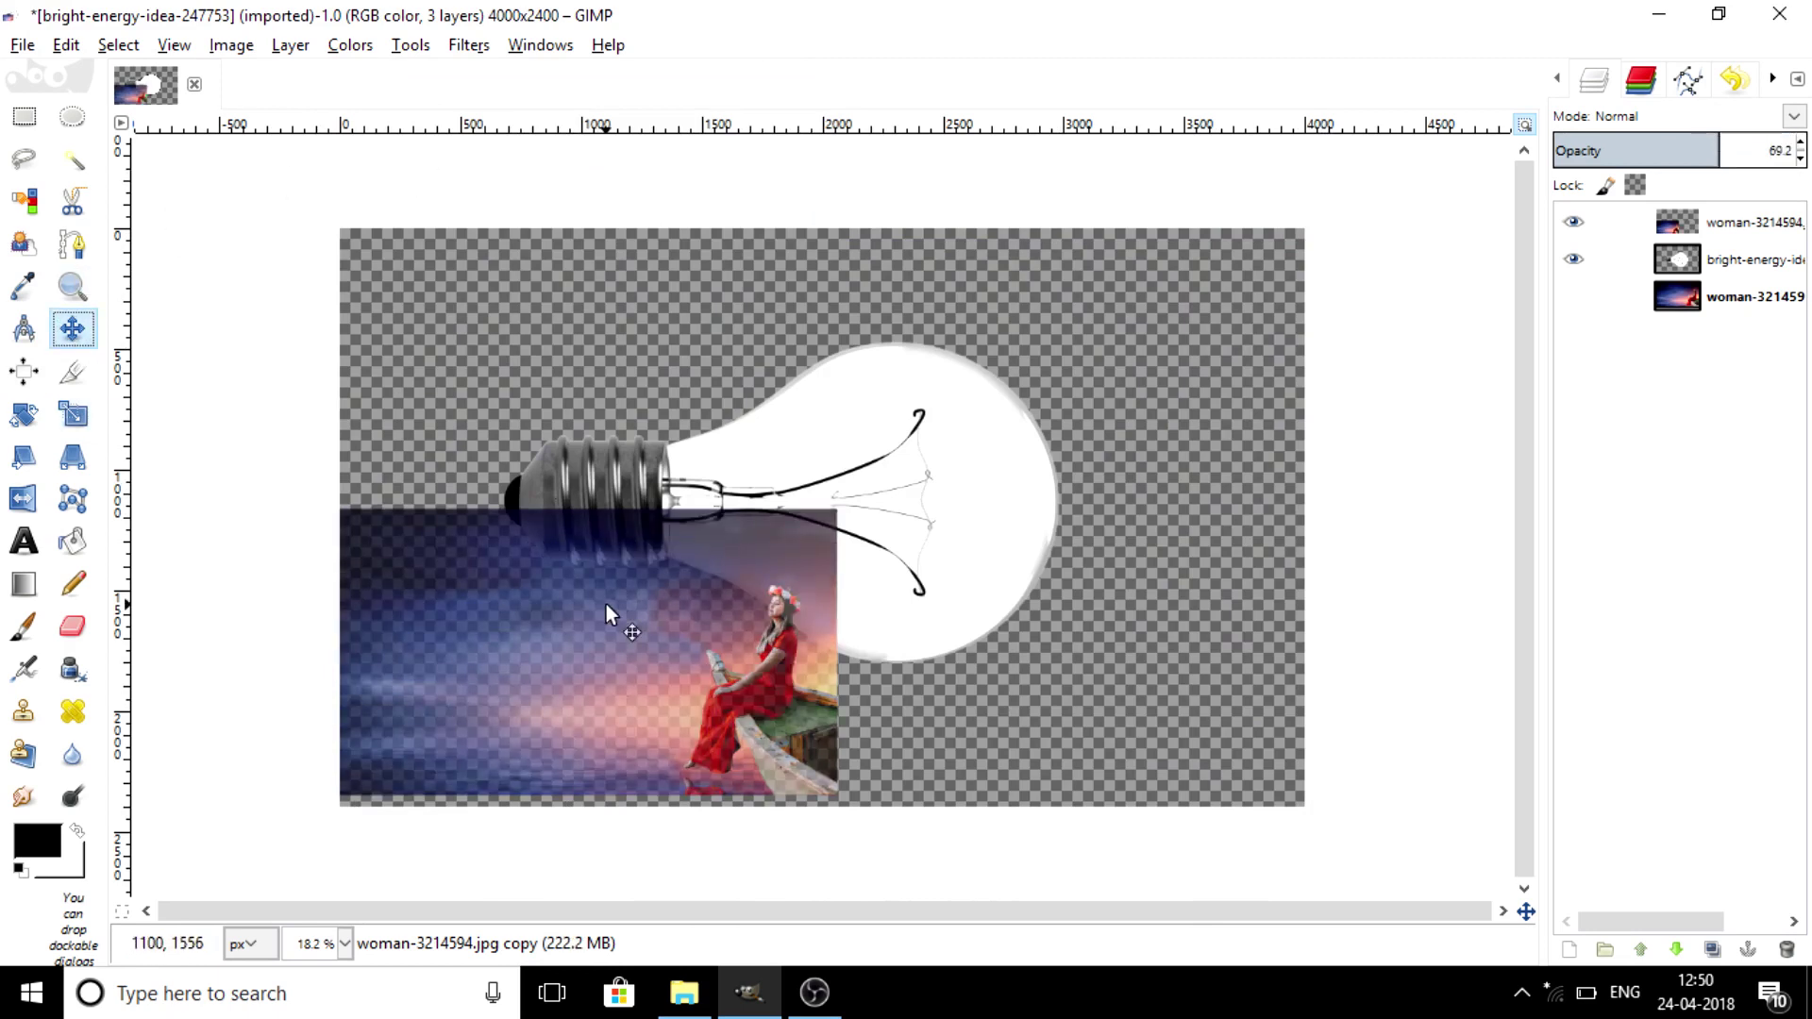
left_click_drag(643, 650, 813, 496)
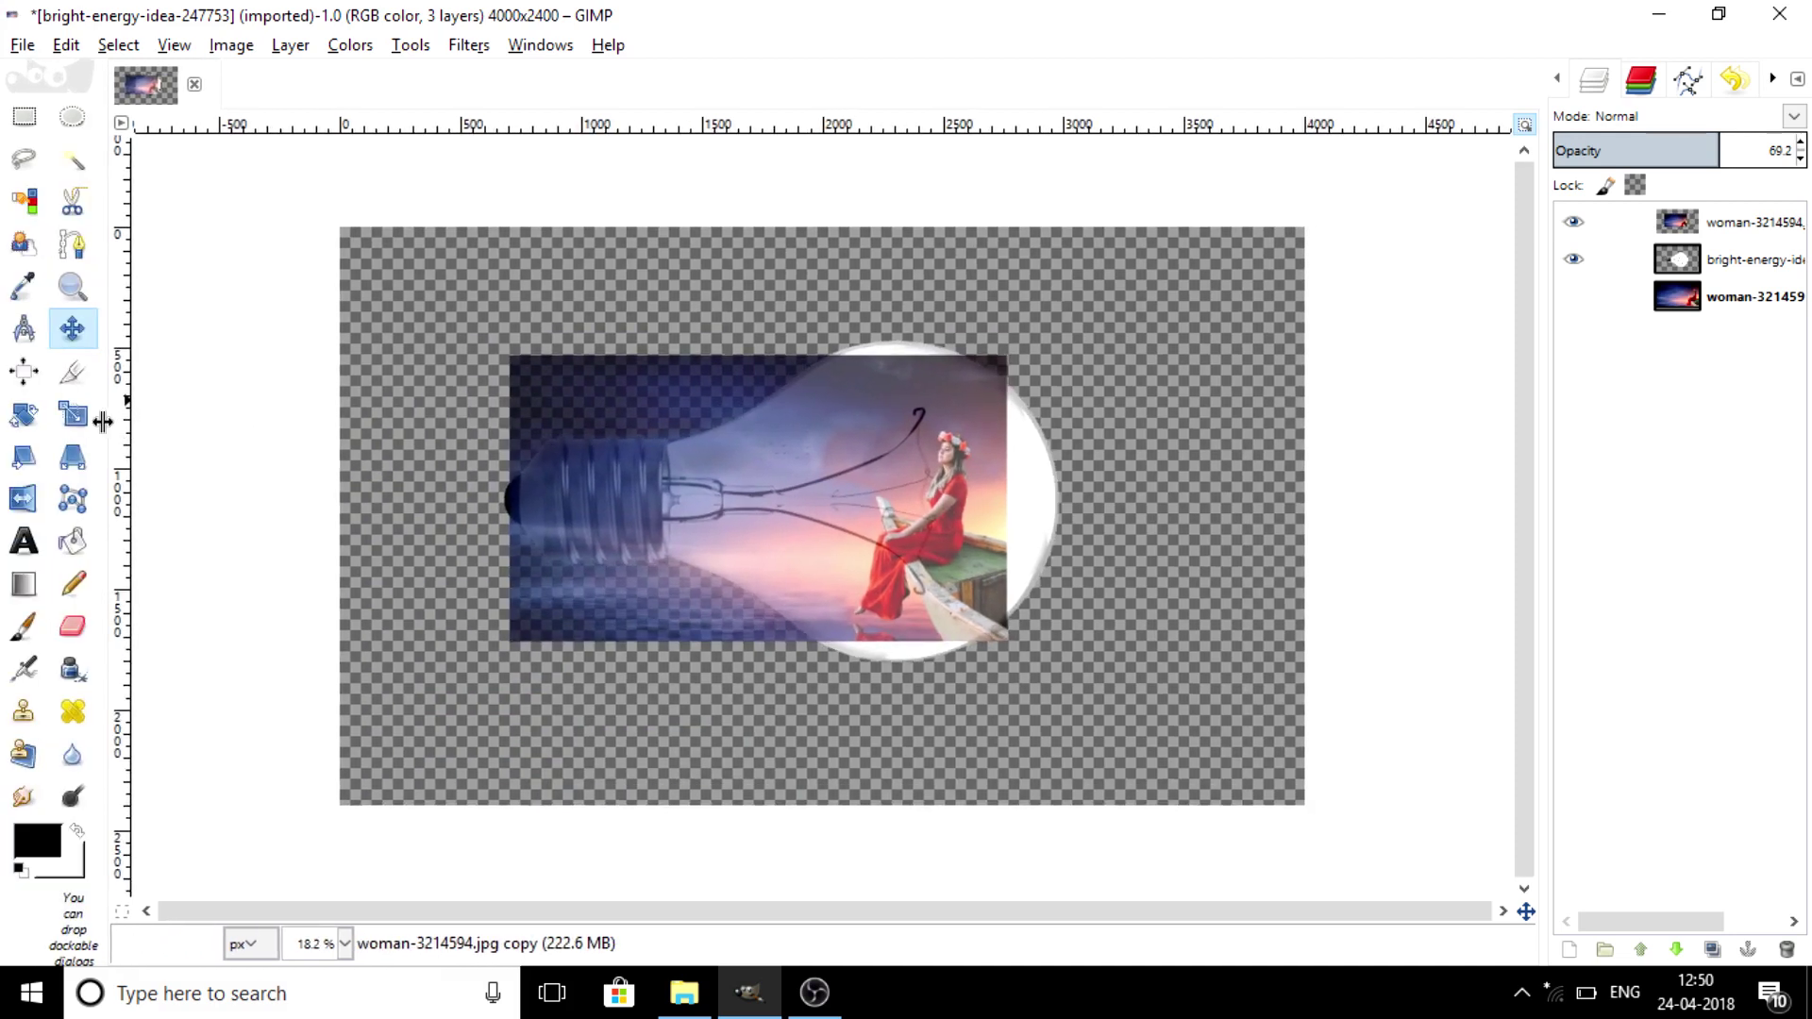
left_click(73, 415)
left_click(878, 486)
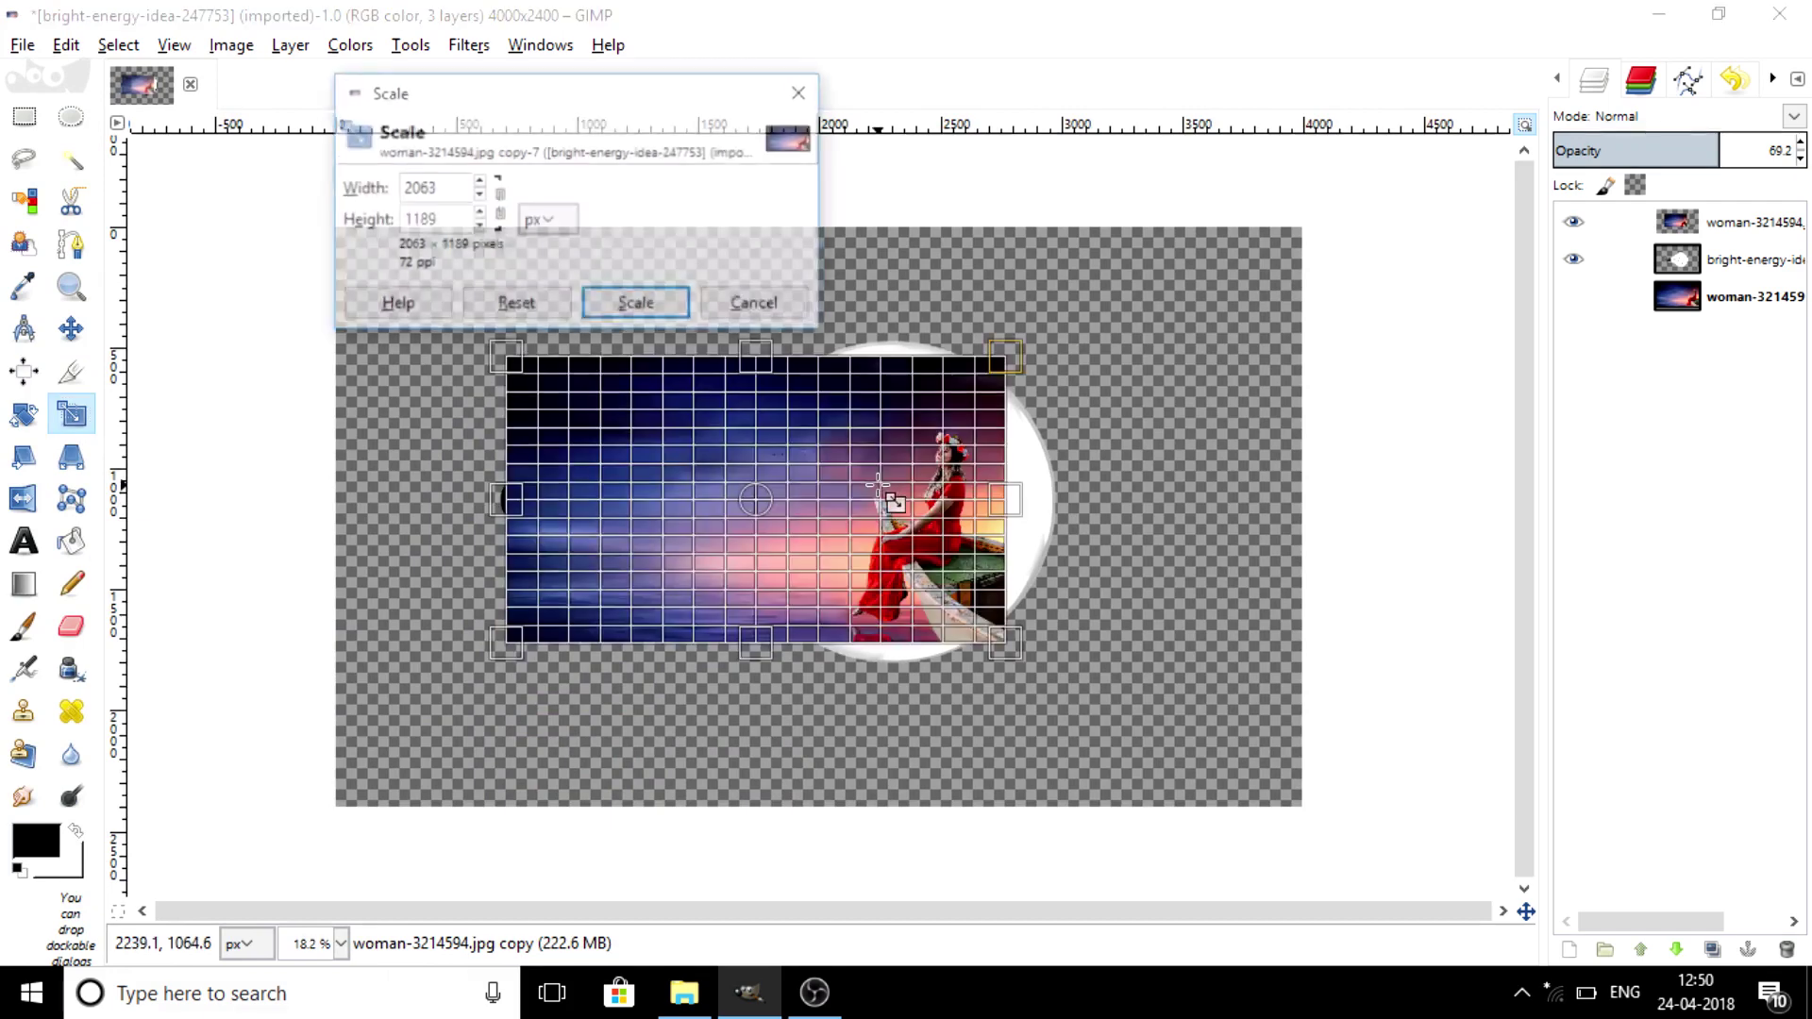
left_click_drag(1024, 376, 1085, 330)
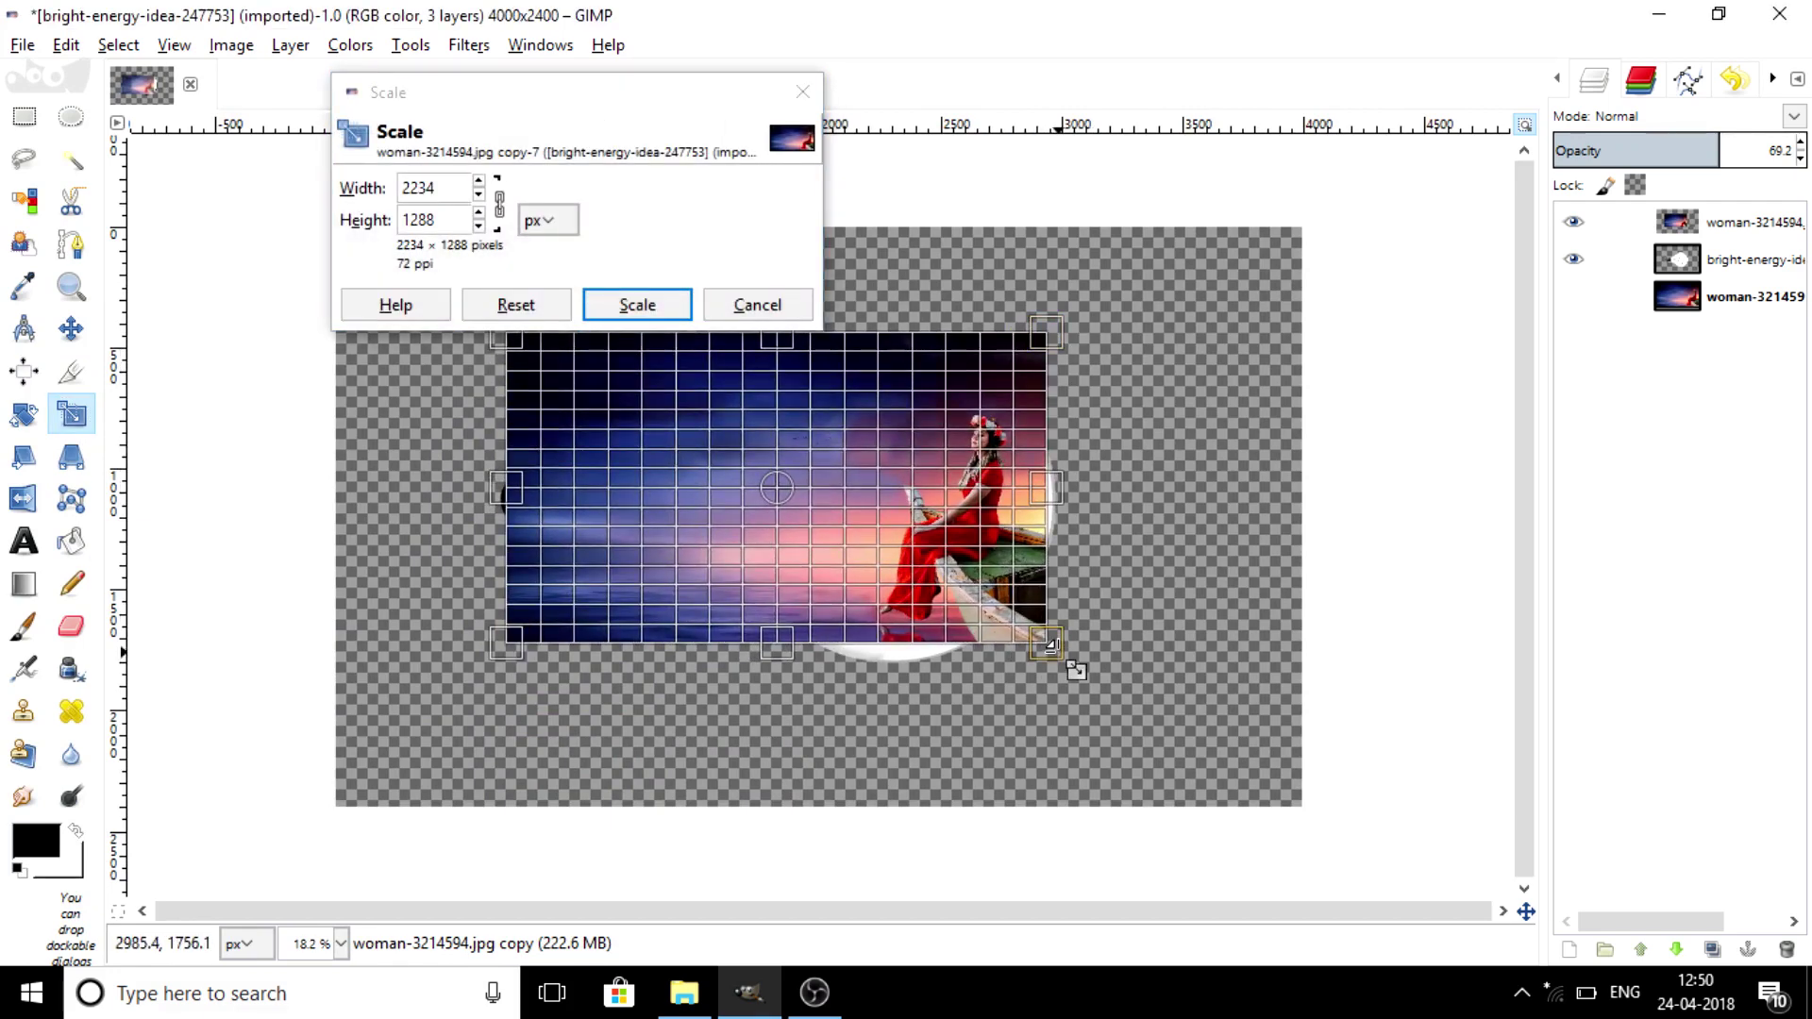
left_click_drag(1076, 670, 1101, 697)
left_click(682, 294)
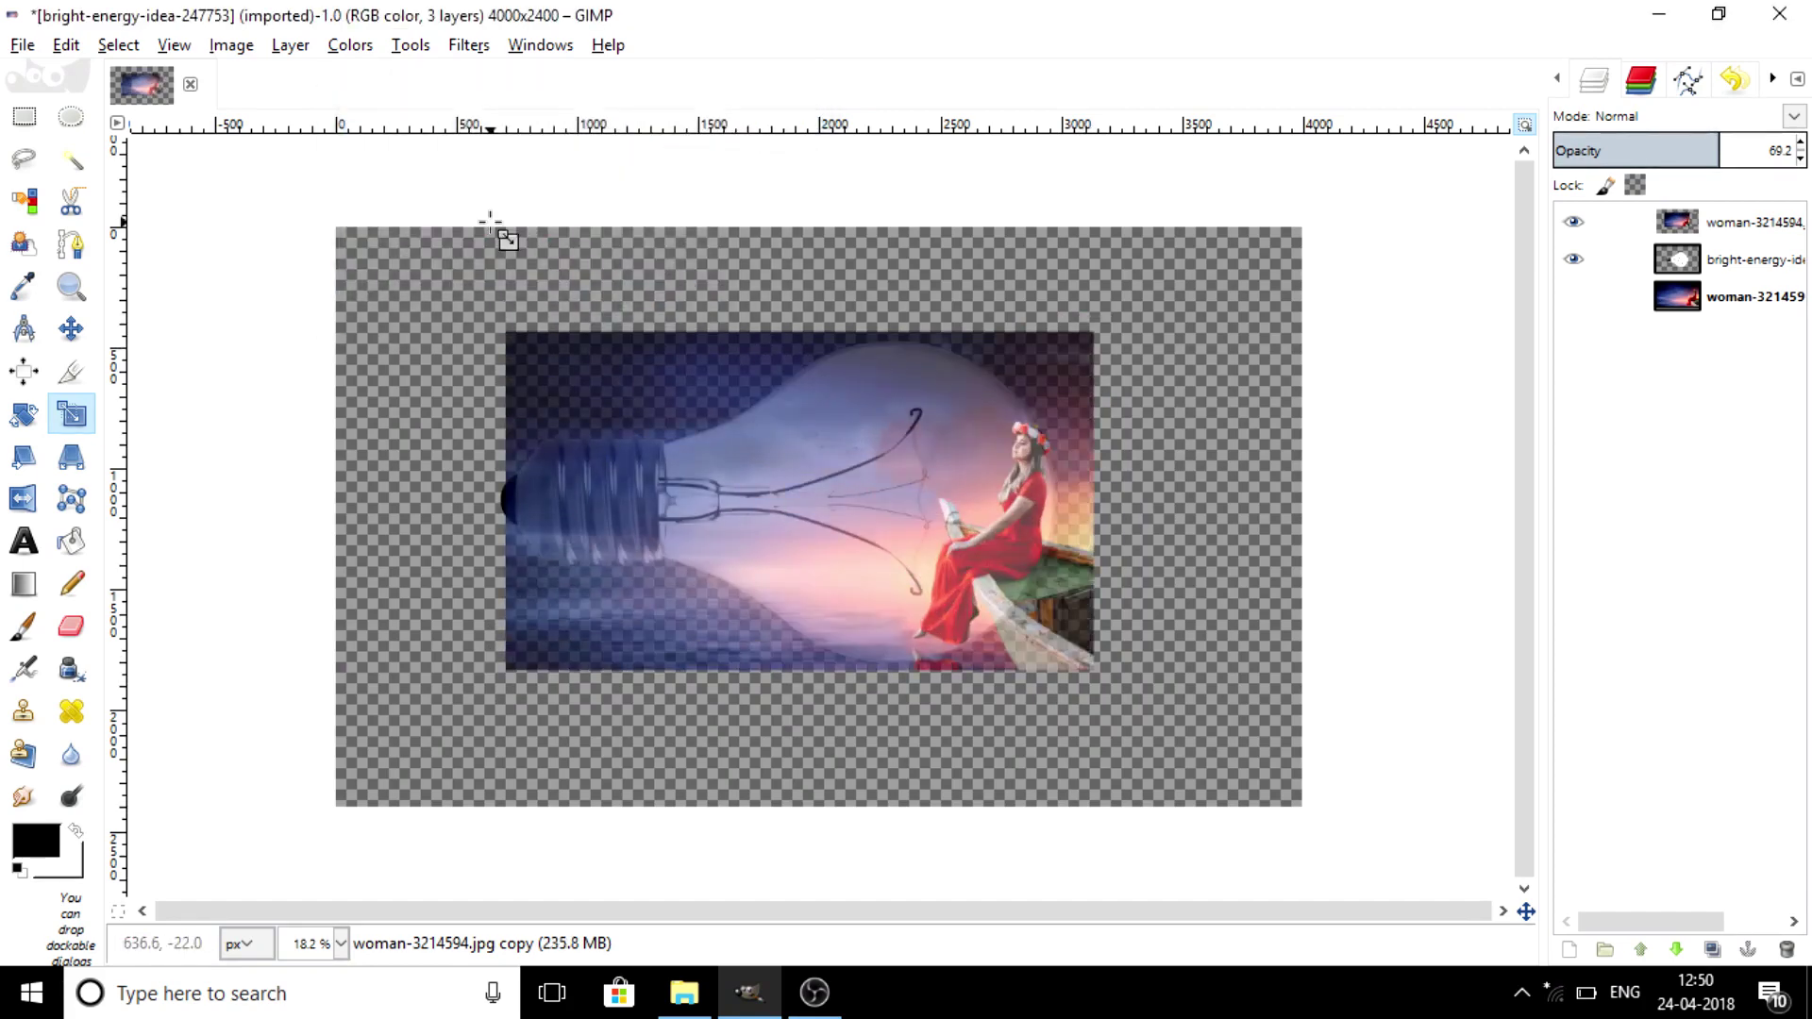
- Nudge the translucent photo slightly left and down until the boat scene sits inside the bulb
left_click(76, 328)
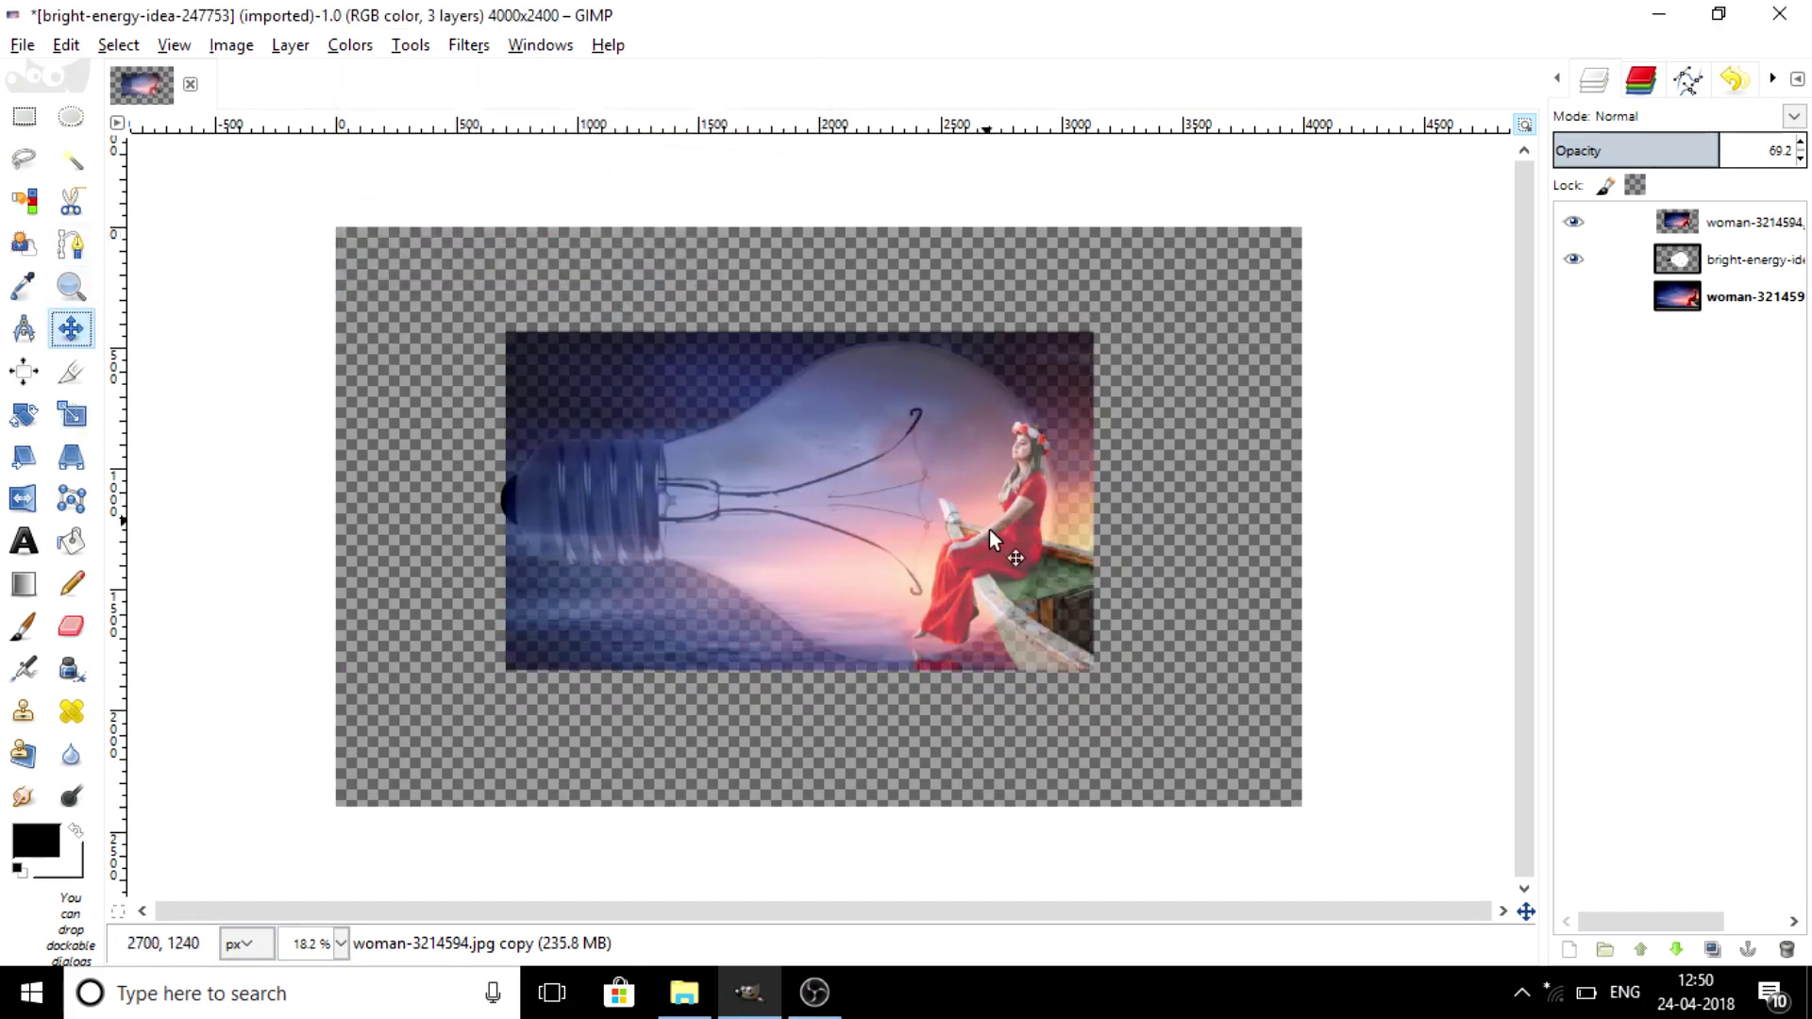
left_click_drag(989, 533, 959, 523)
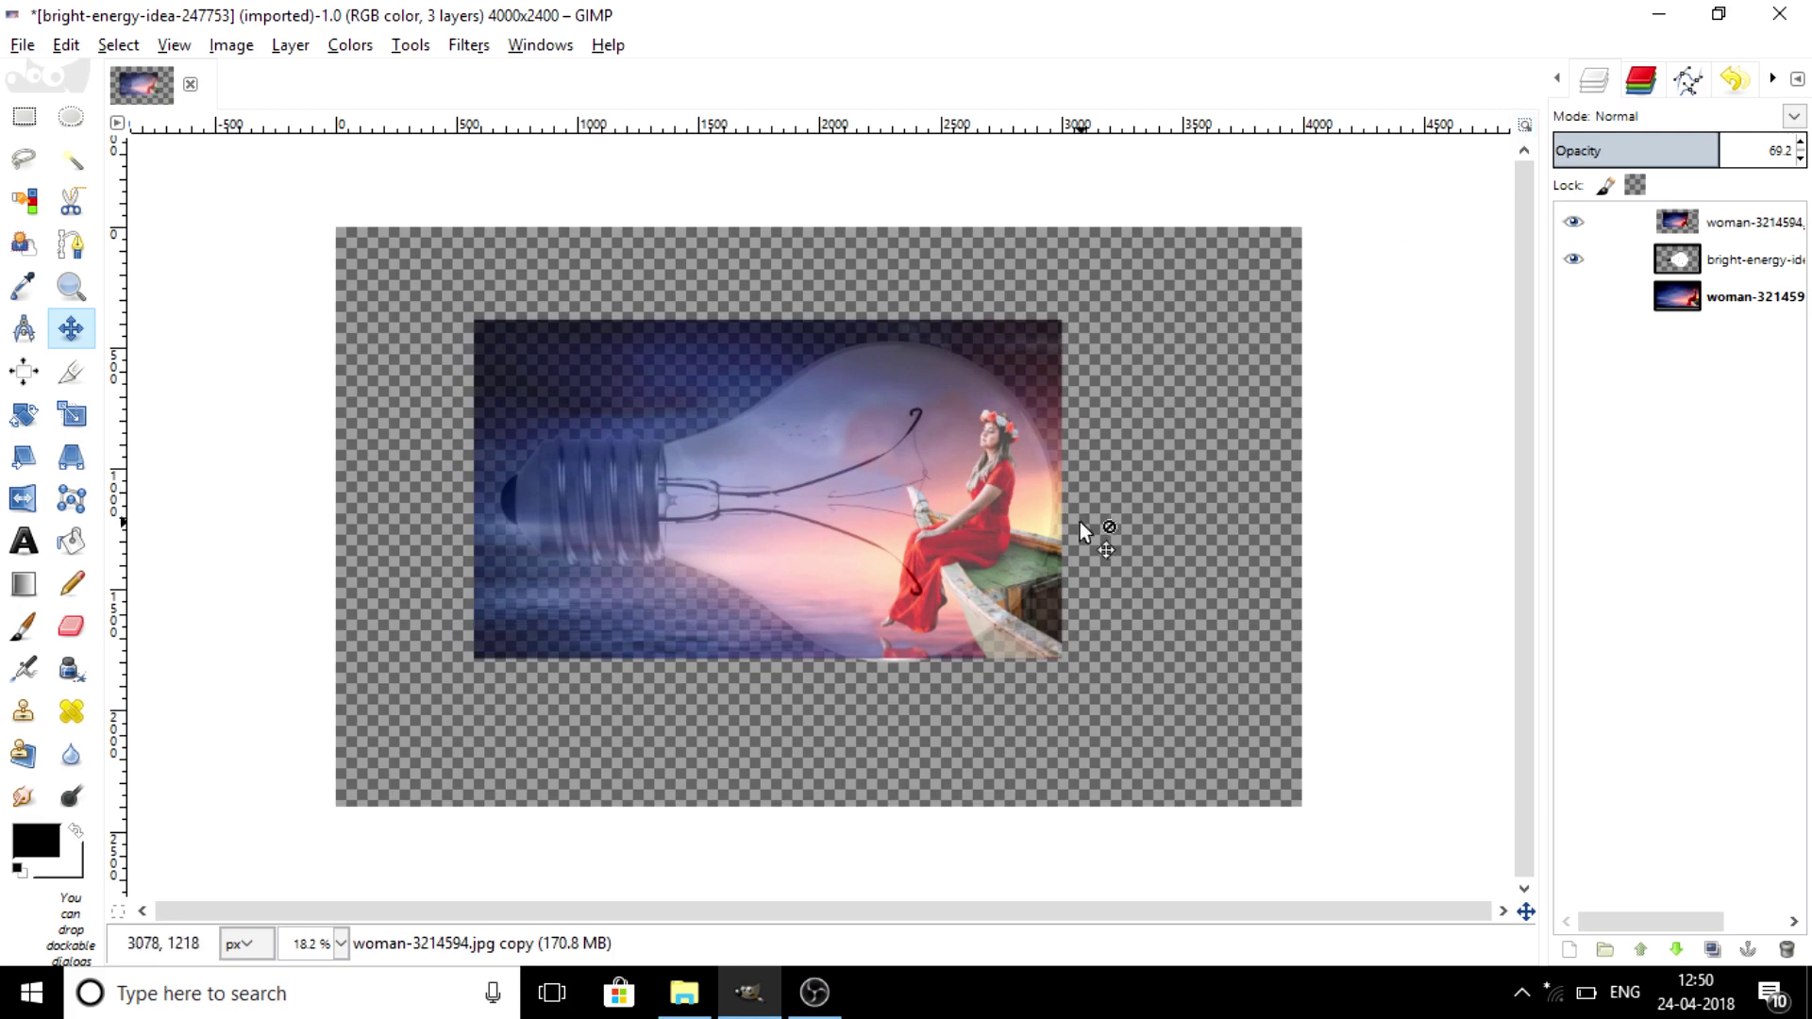
left_click(1524, 126)
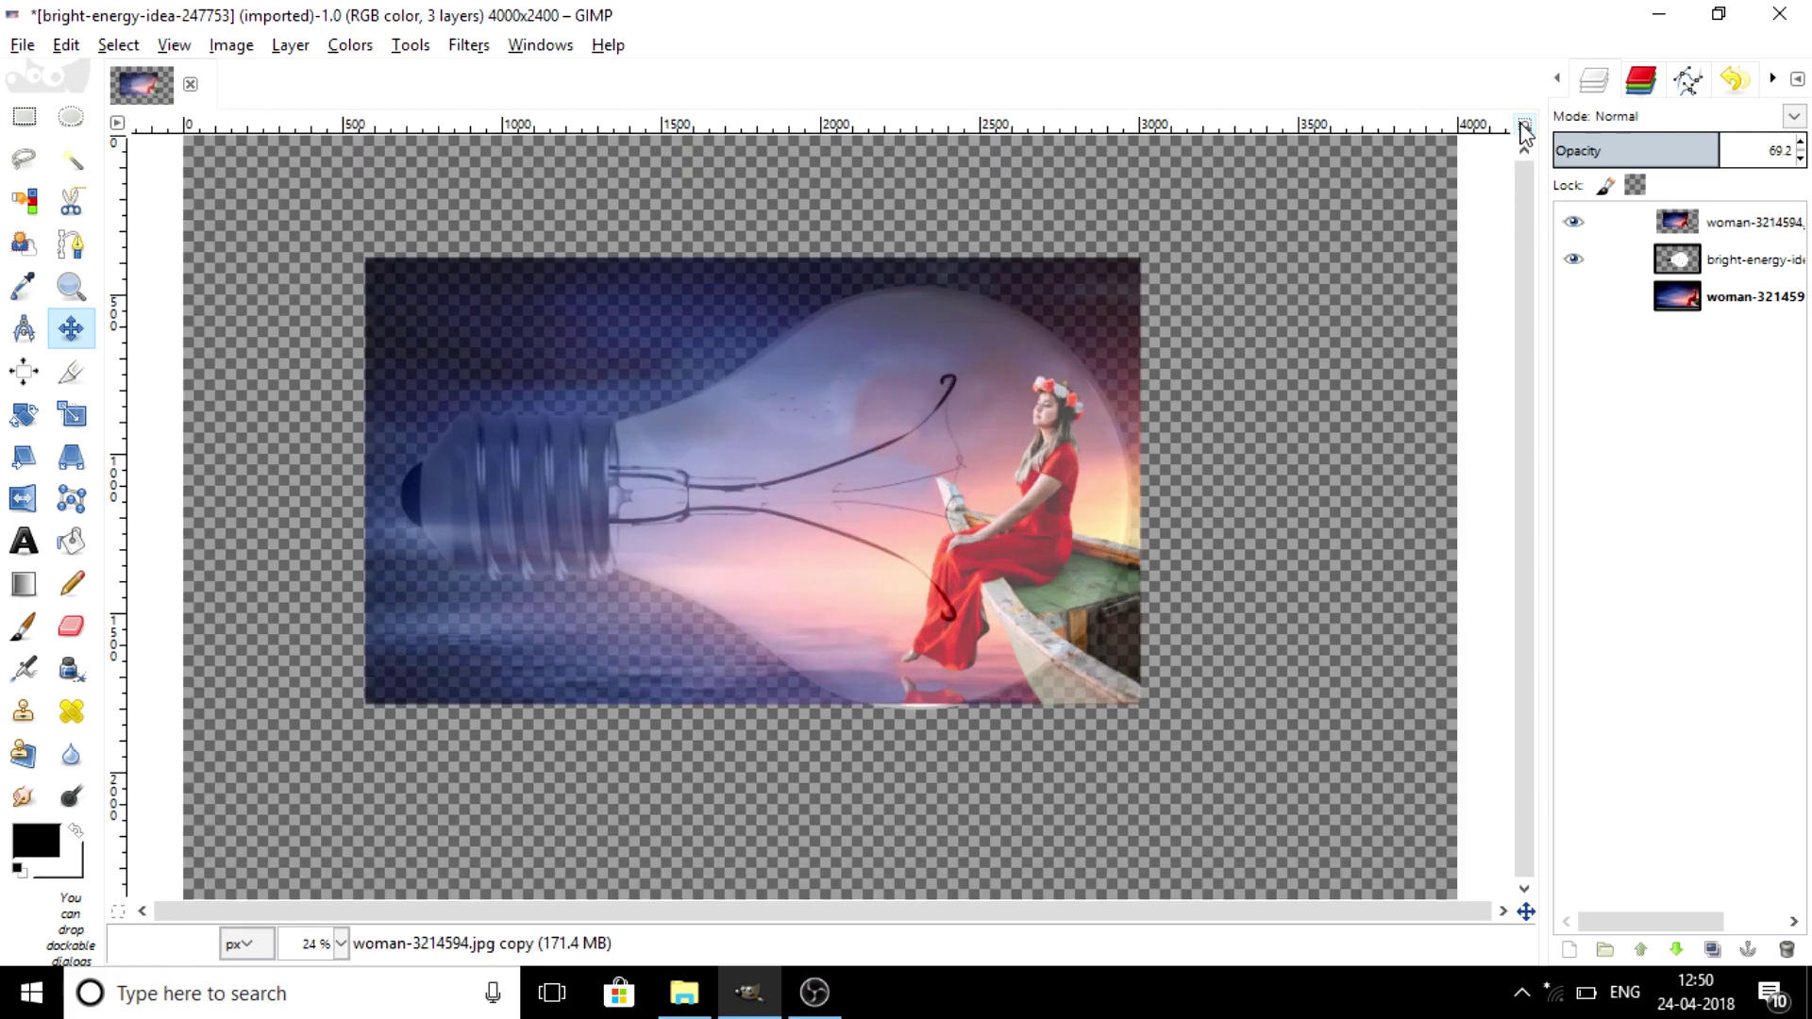
left_click_drag(1045, 506, 989, 537)
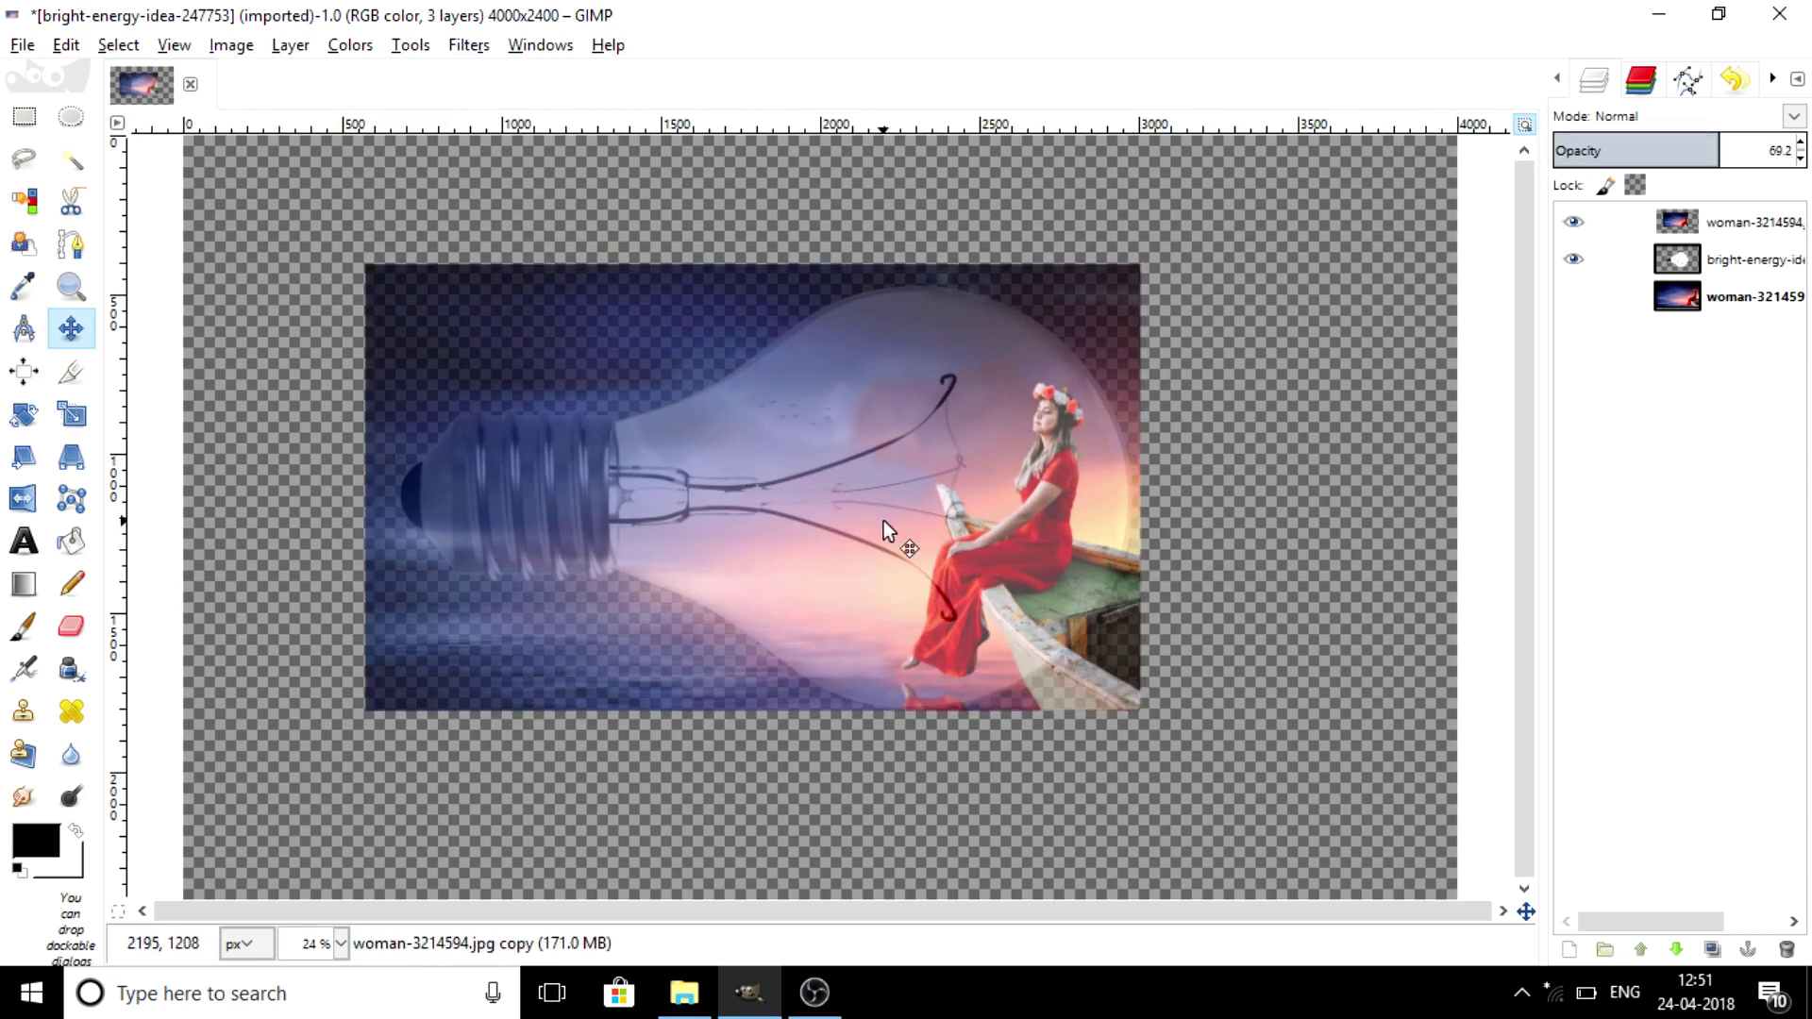
left_click_drag(940, 517, 940, 513)
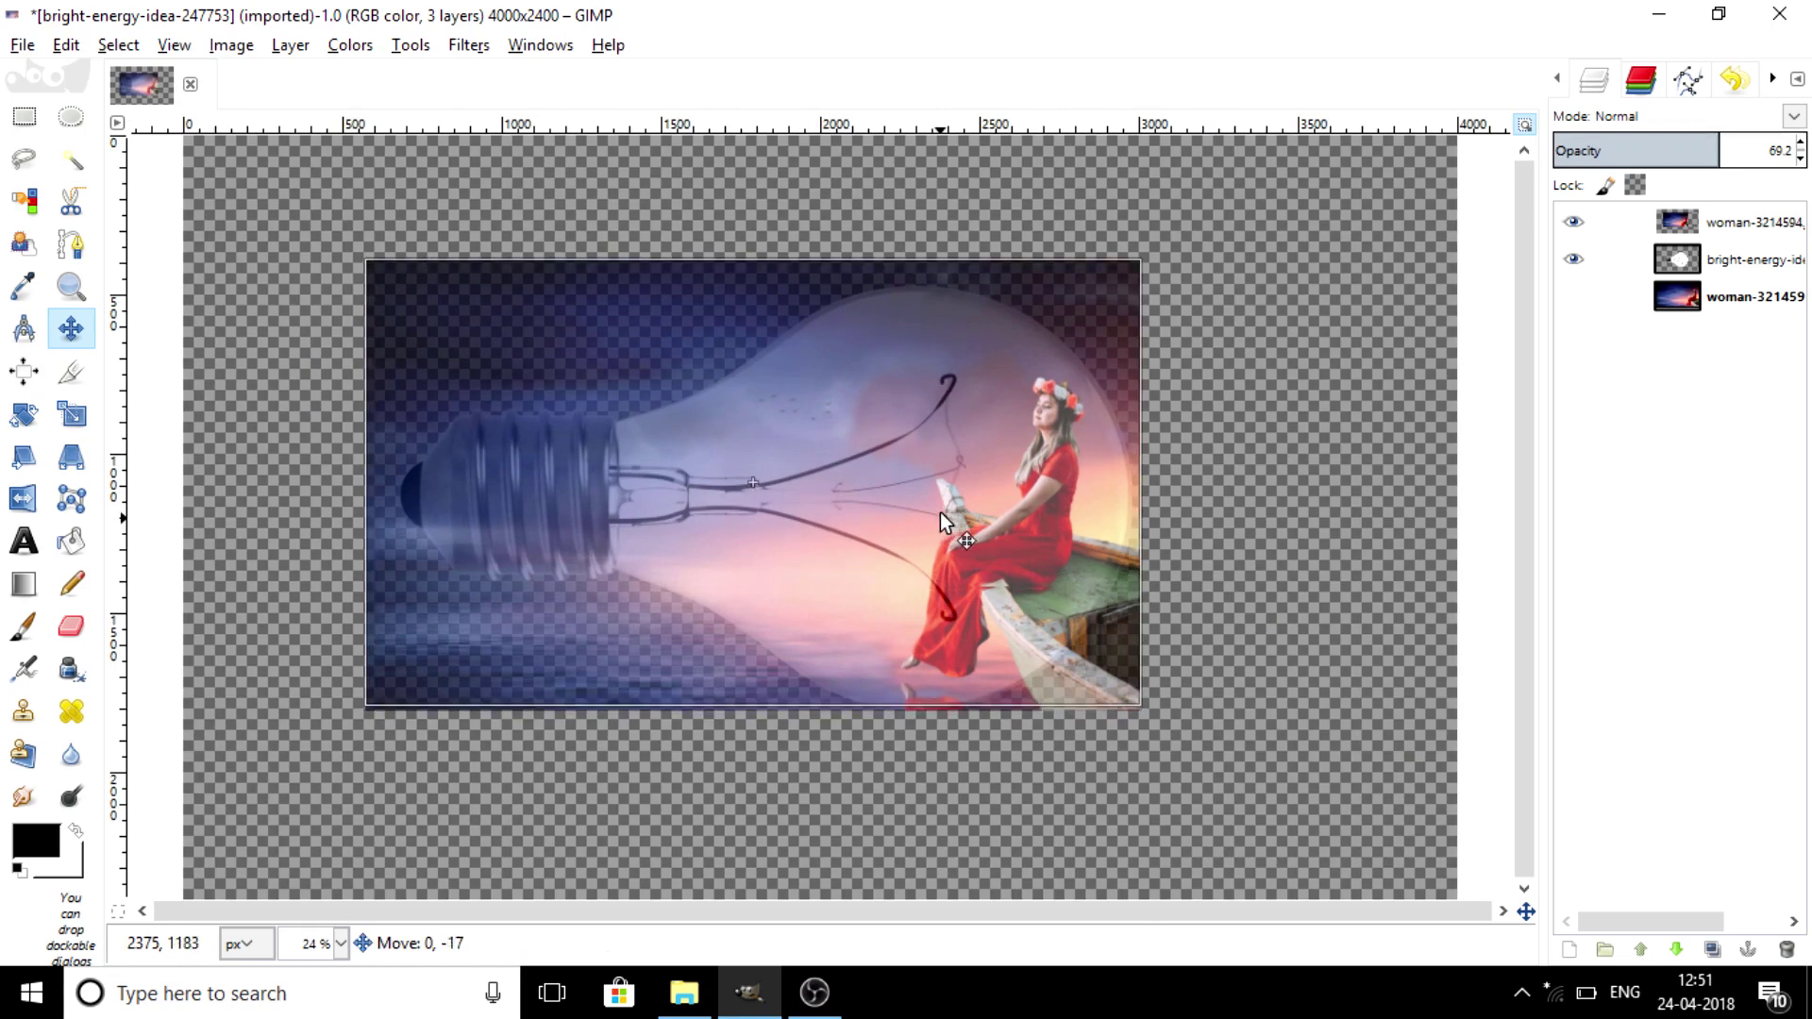
scroll(908, 728, "up", 3)
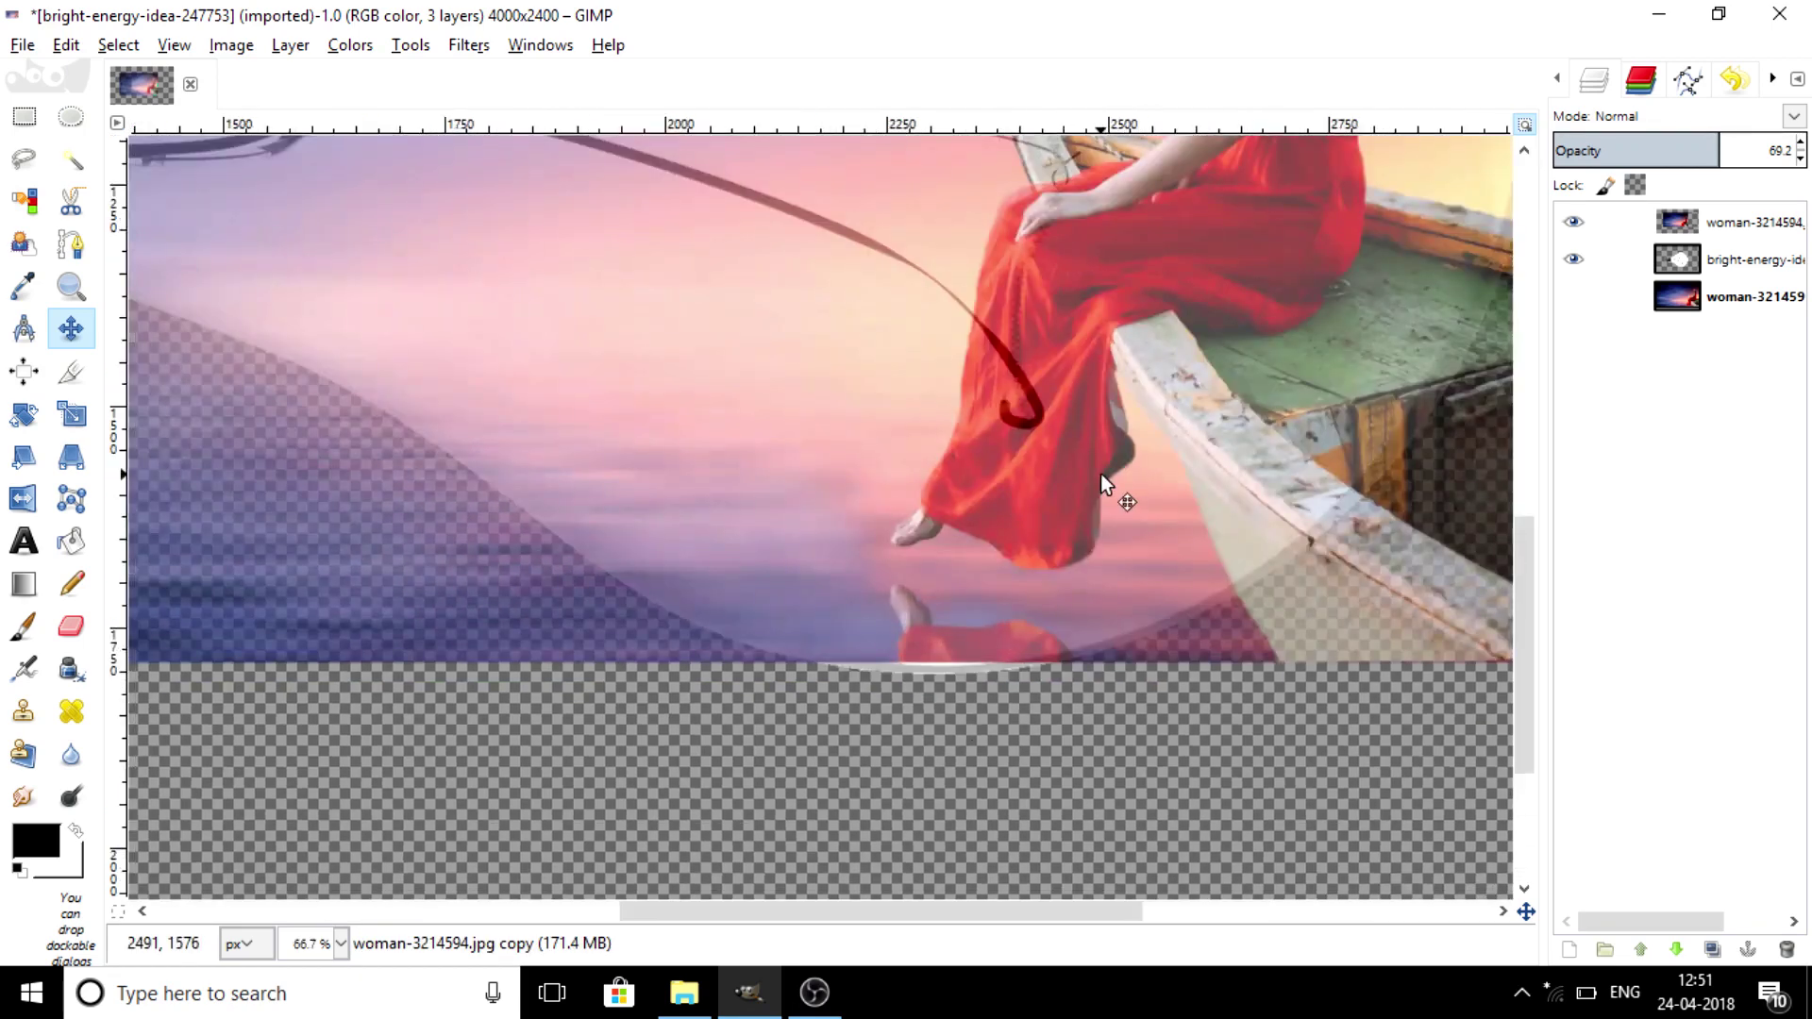
left_click_drag(1100, 474, 1096, 524)
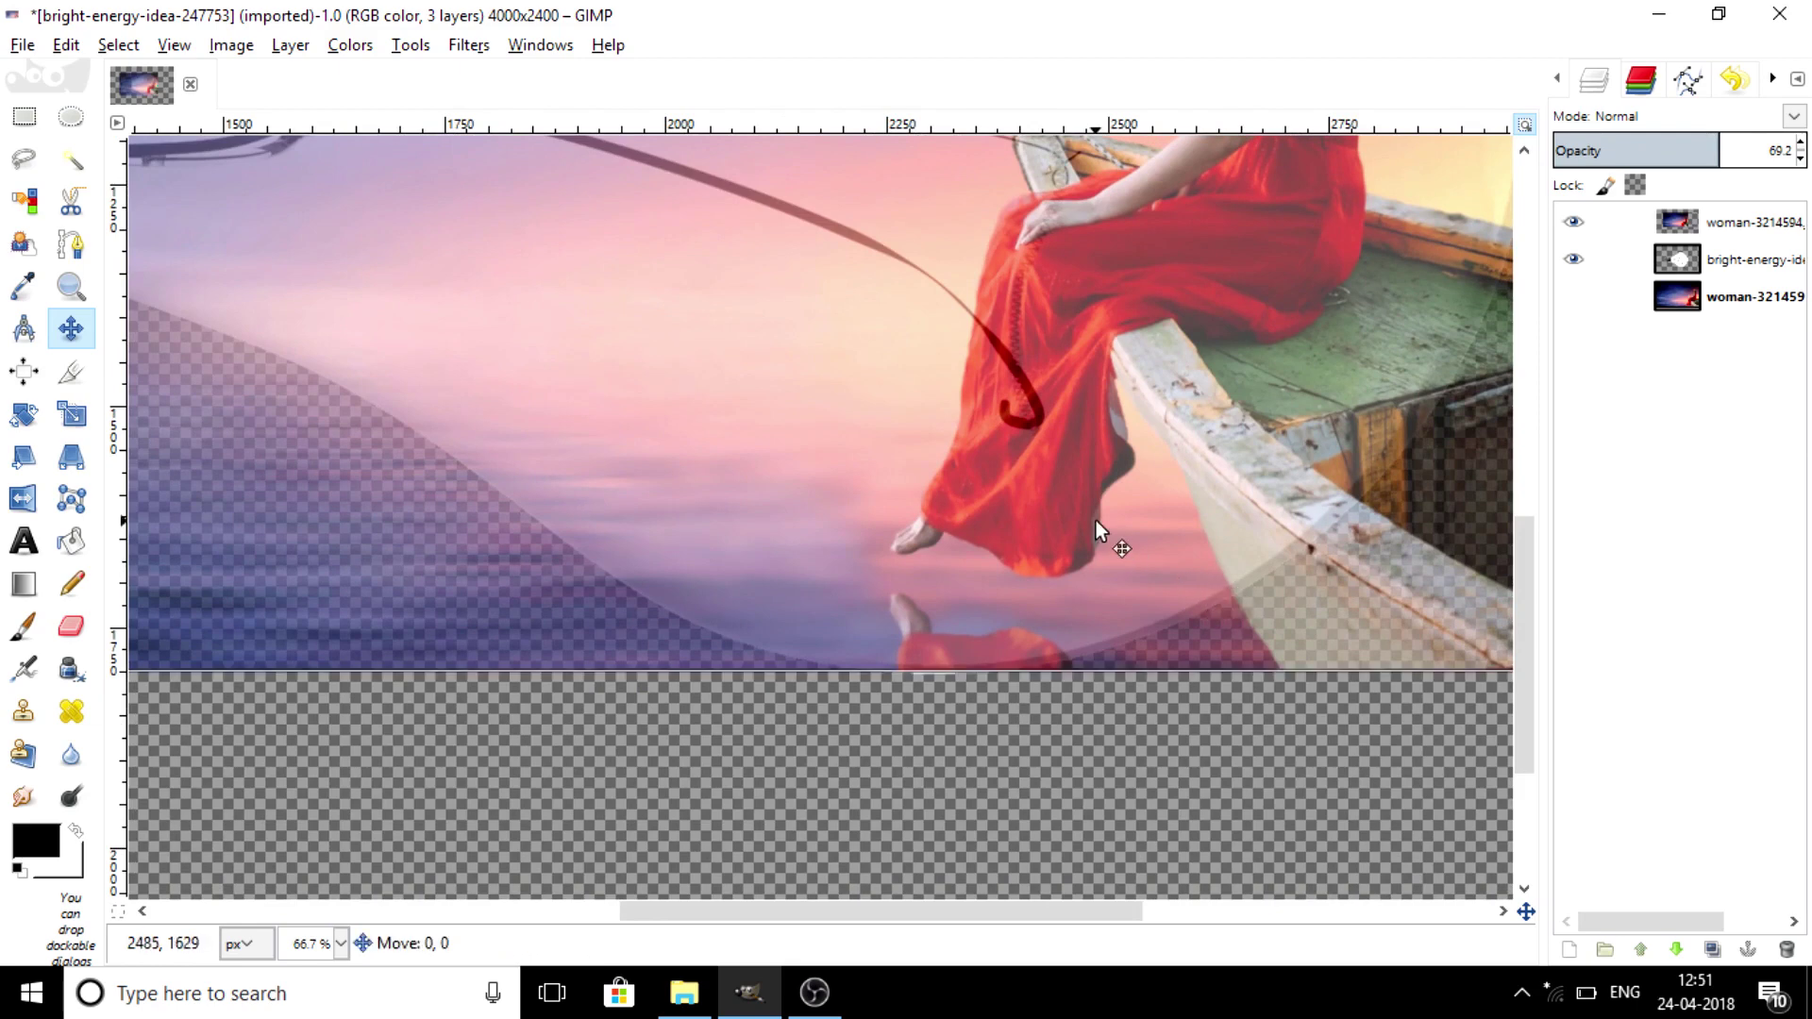
scroll(1169, 536, "down", 3)
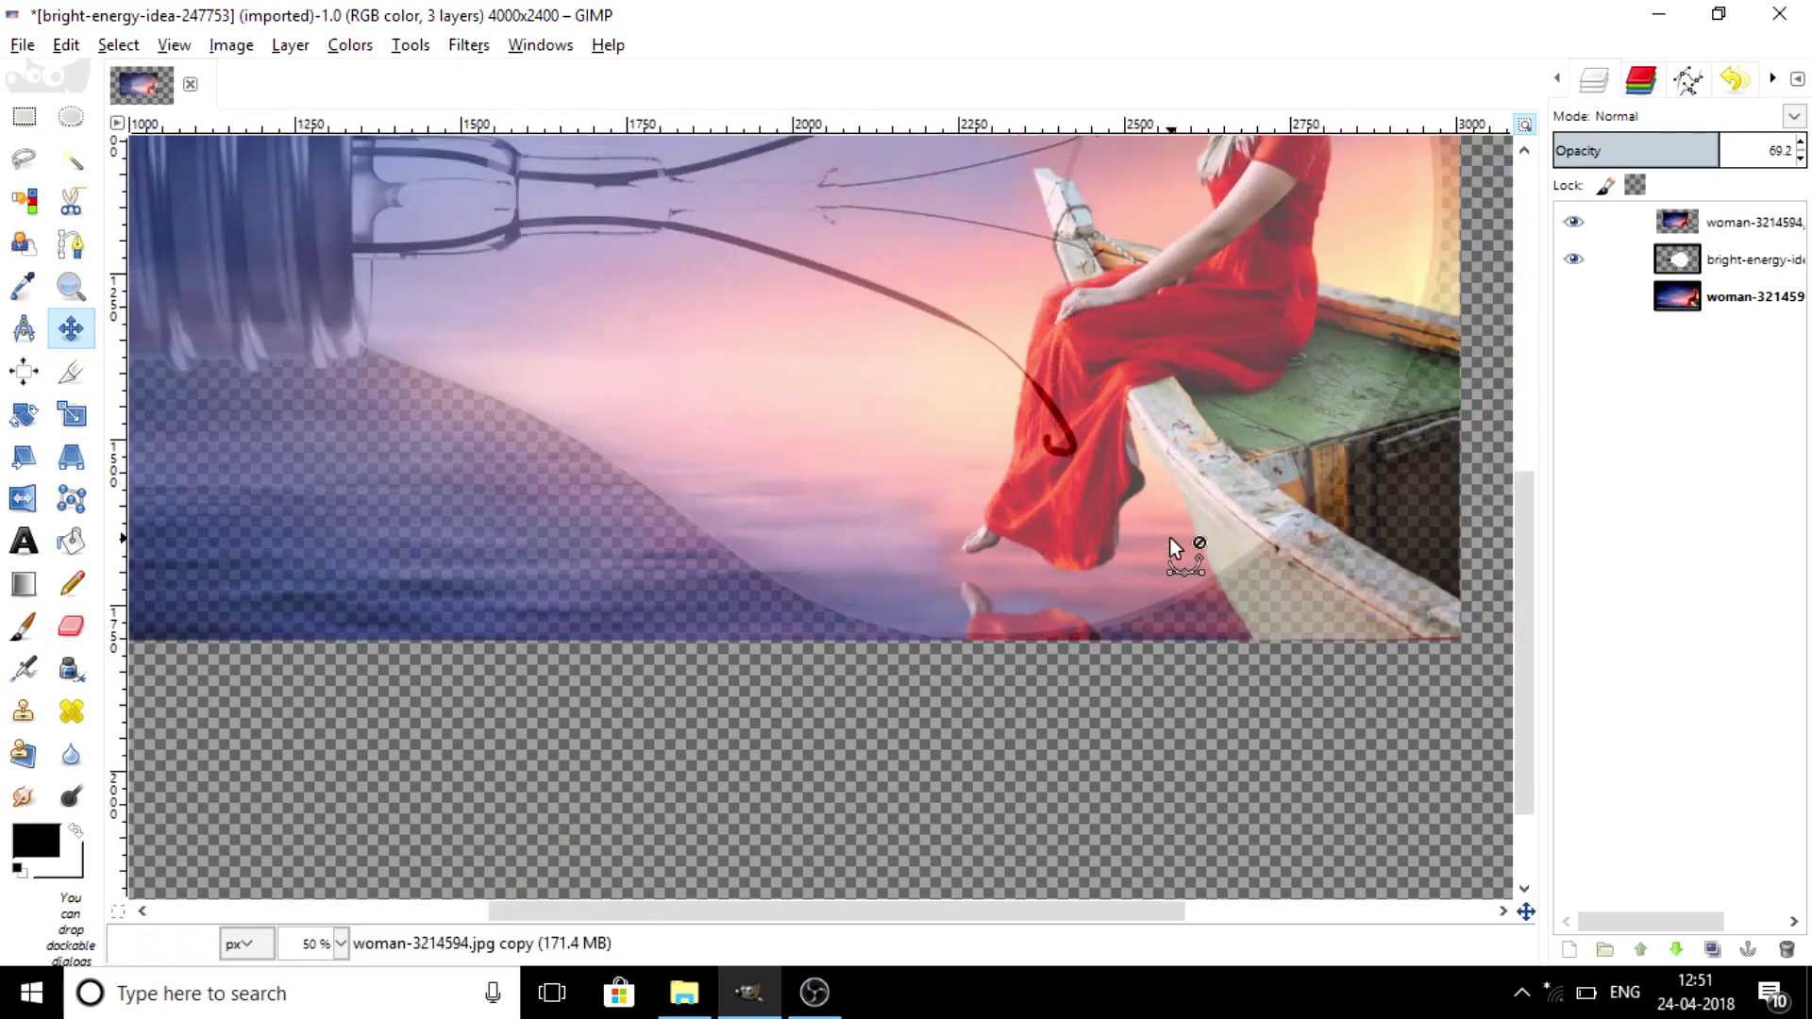
scroll(1170, 536, "up", 3)
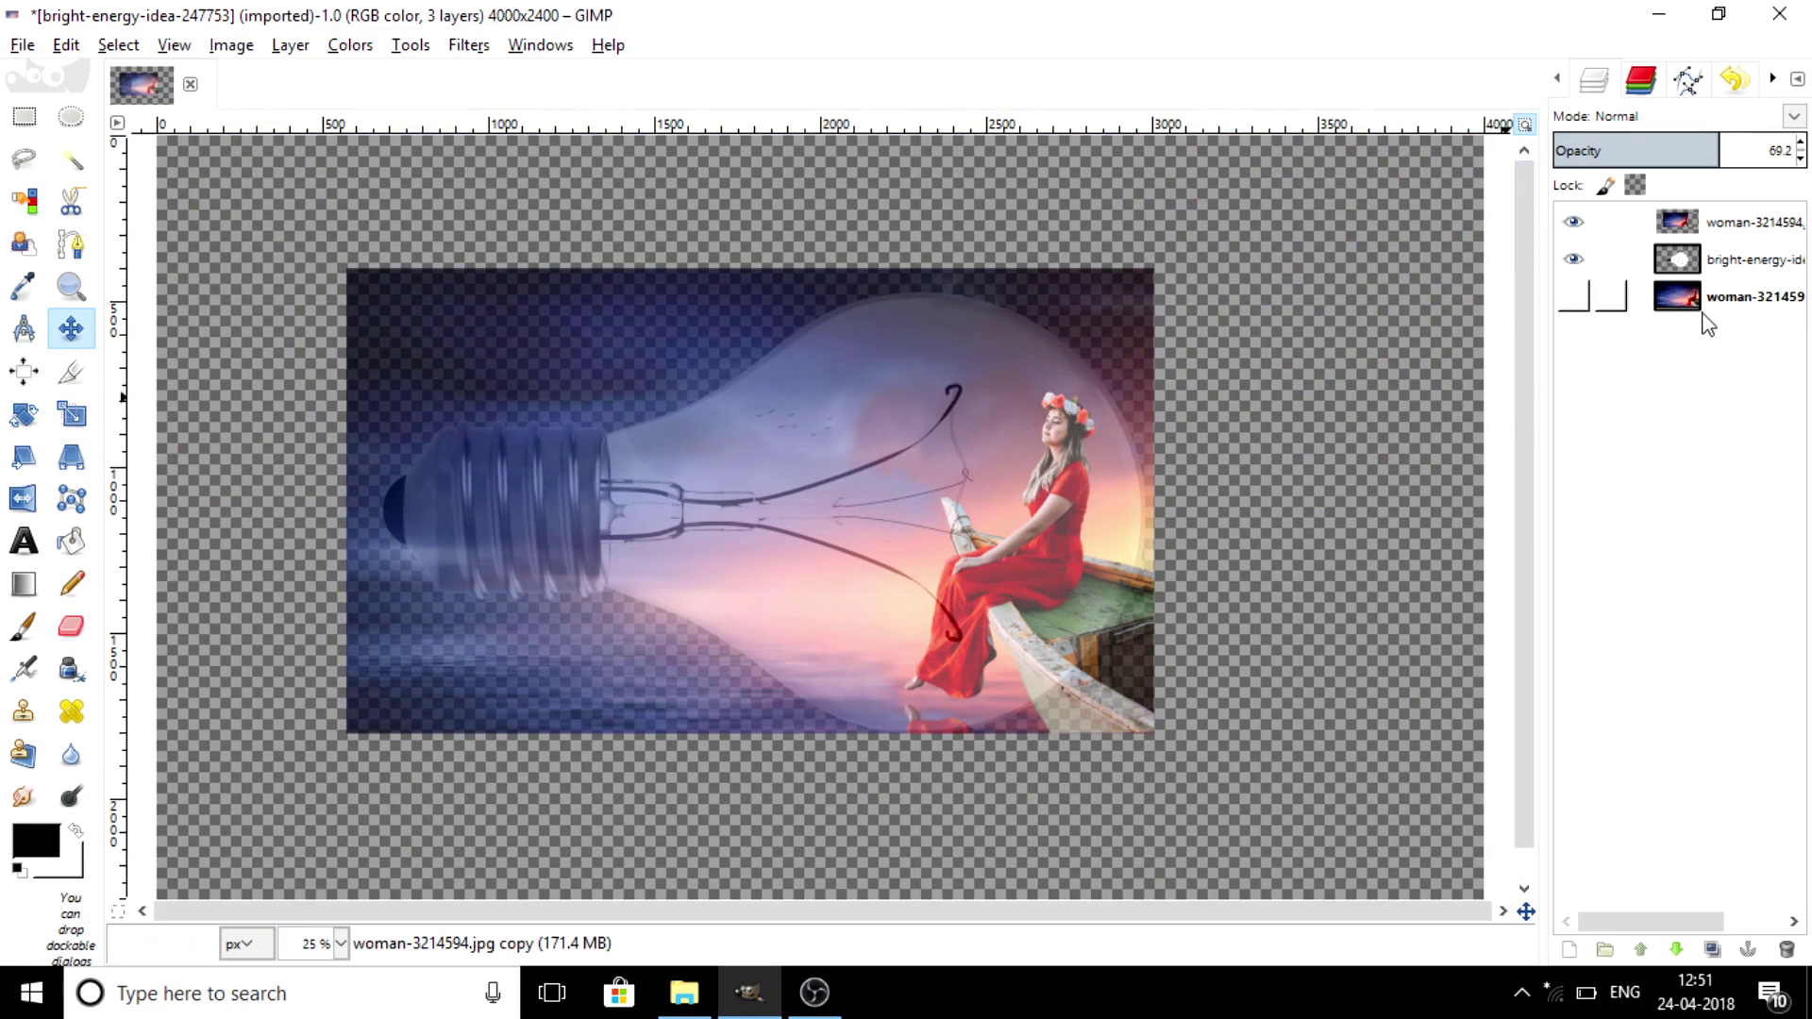
- Fuzzy-select the bulb shape, delete the photo outside it, and deselect
left_click(1705, 253)
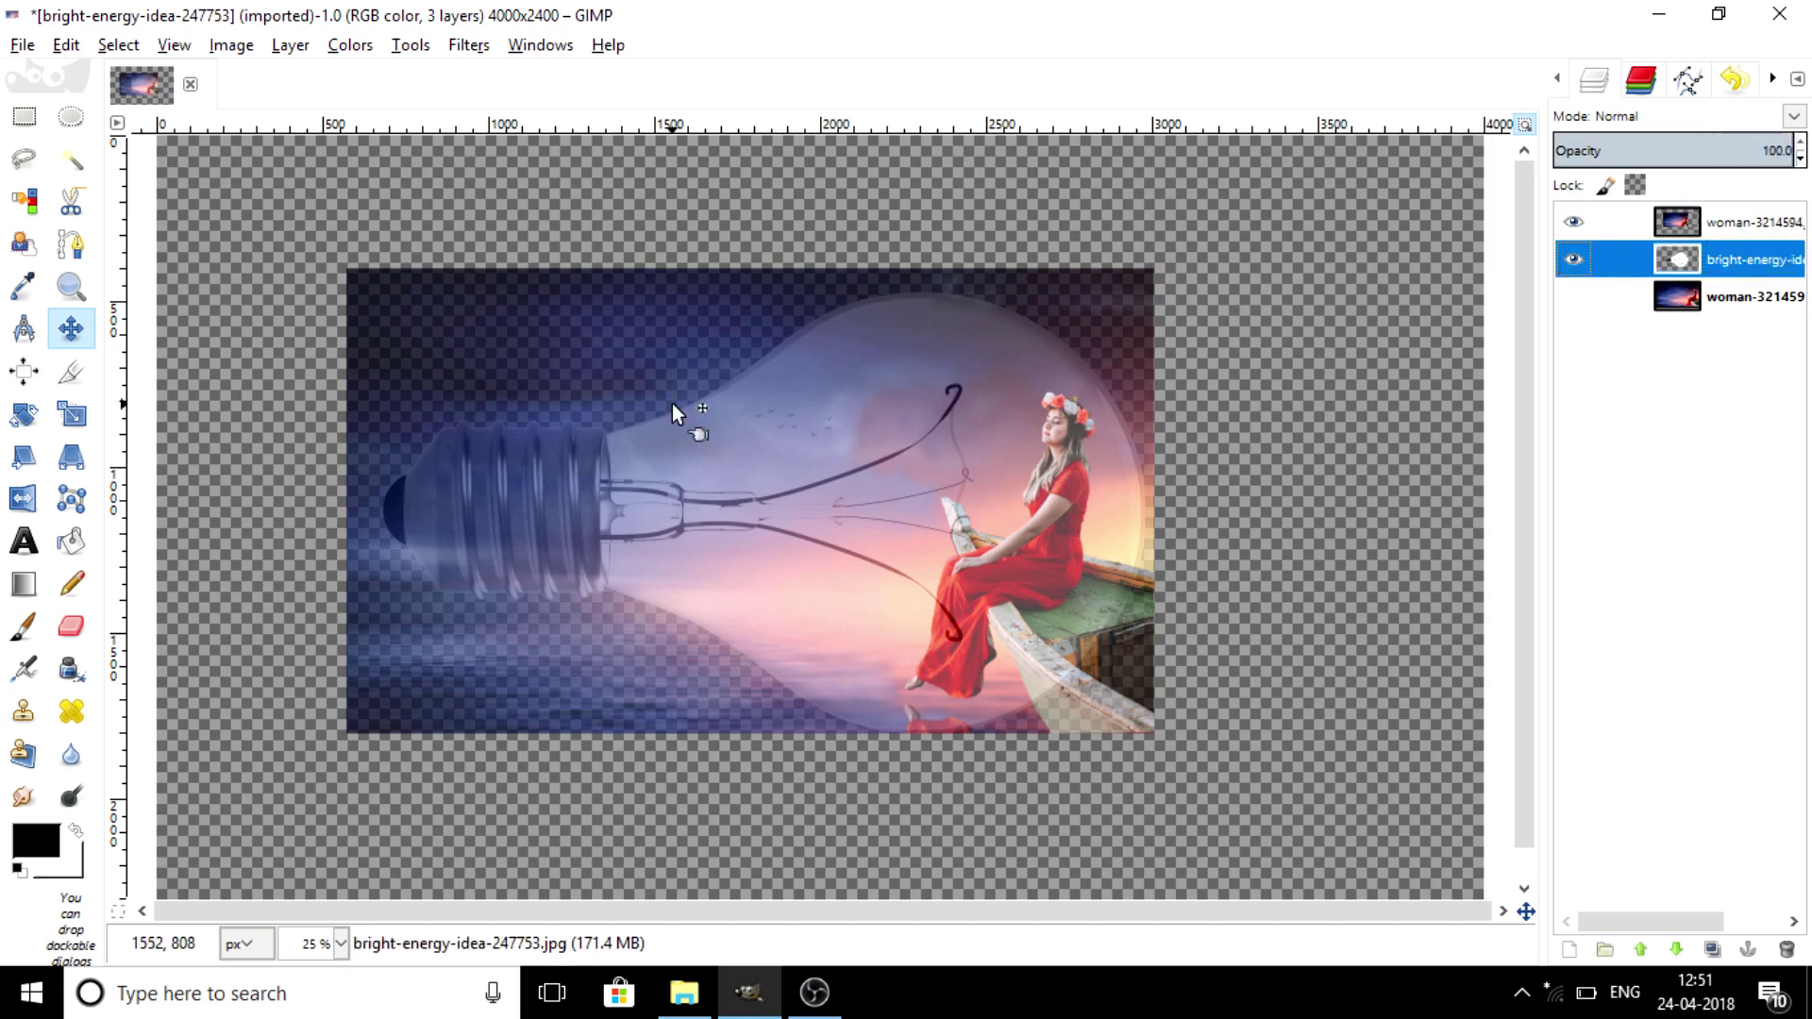
left_click(71, 159)
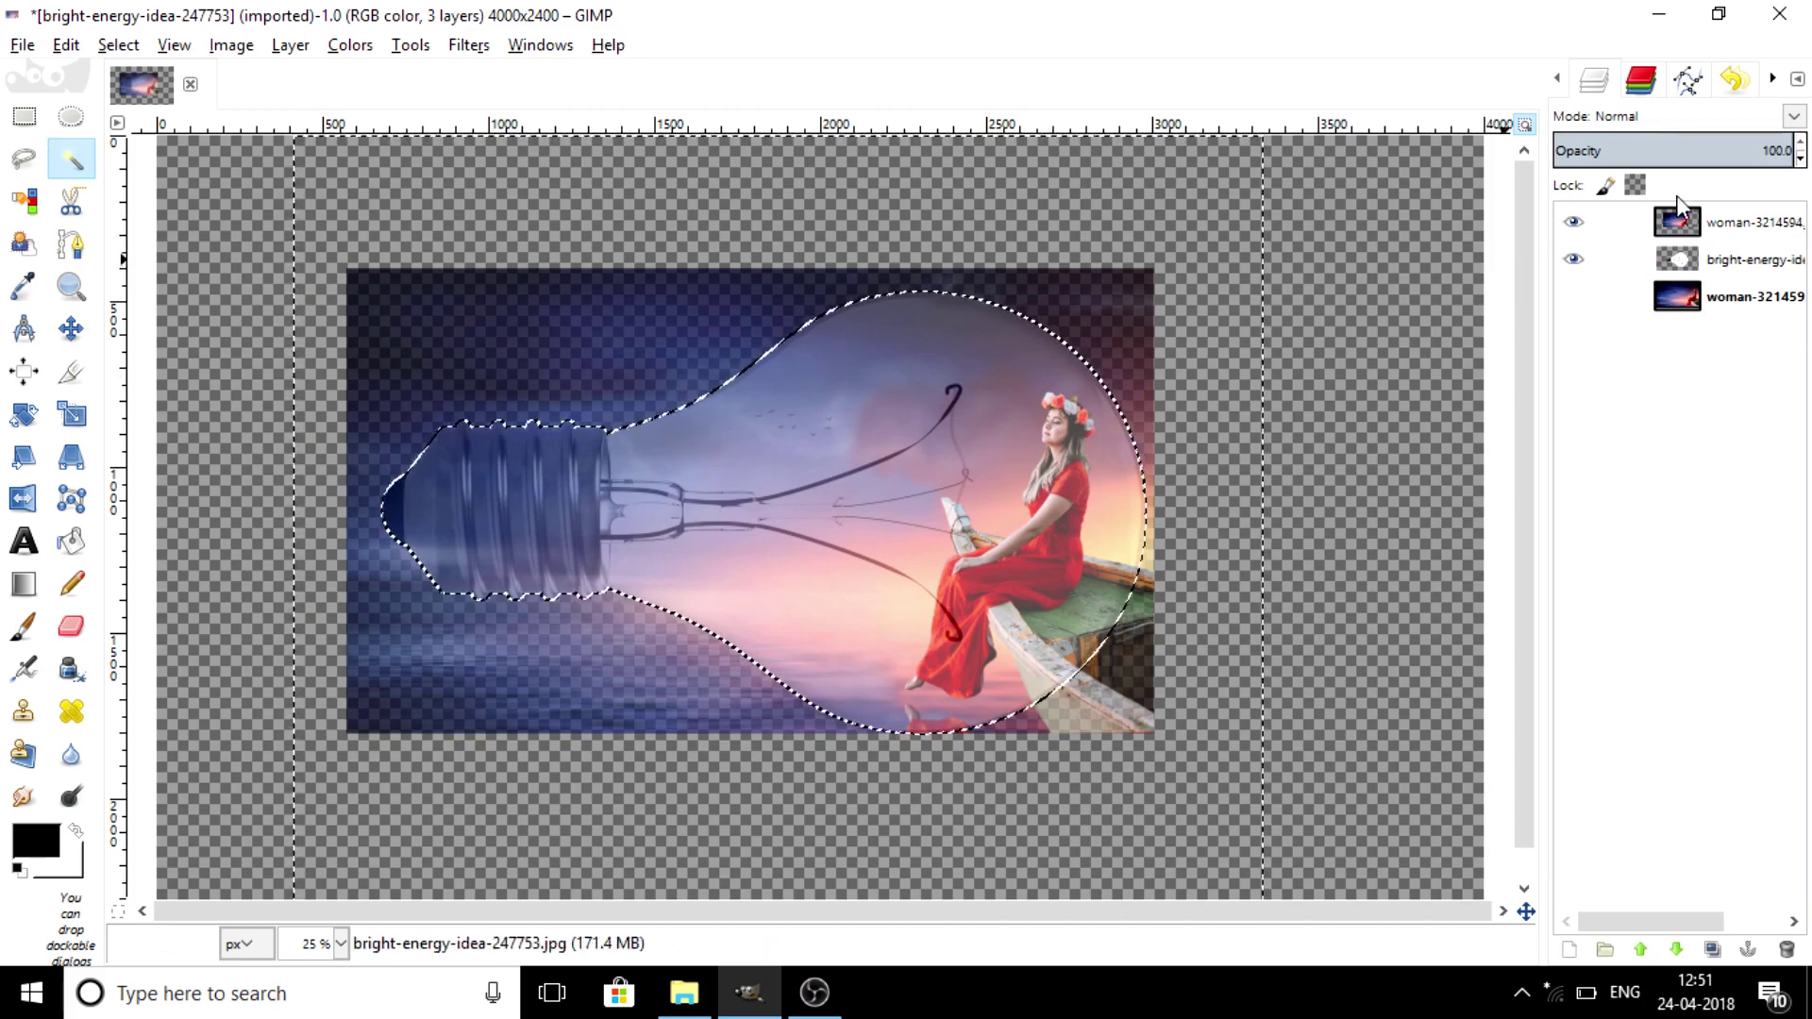
left_click(1688, 229)
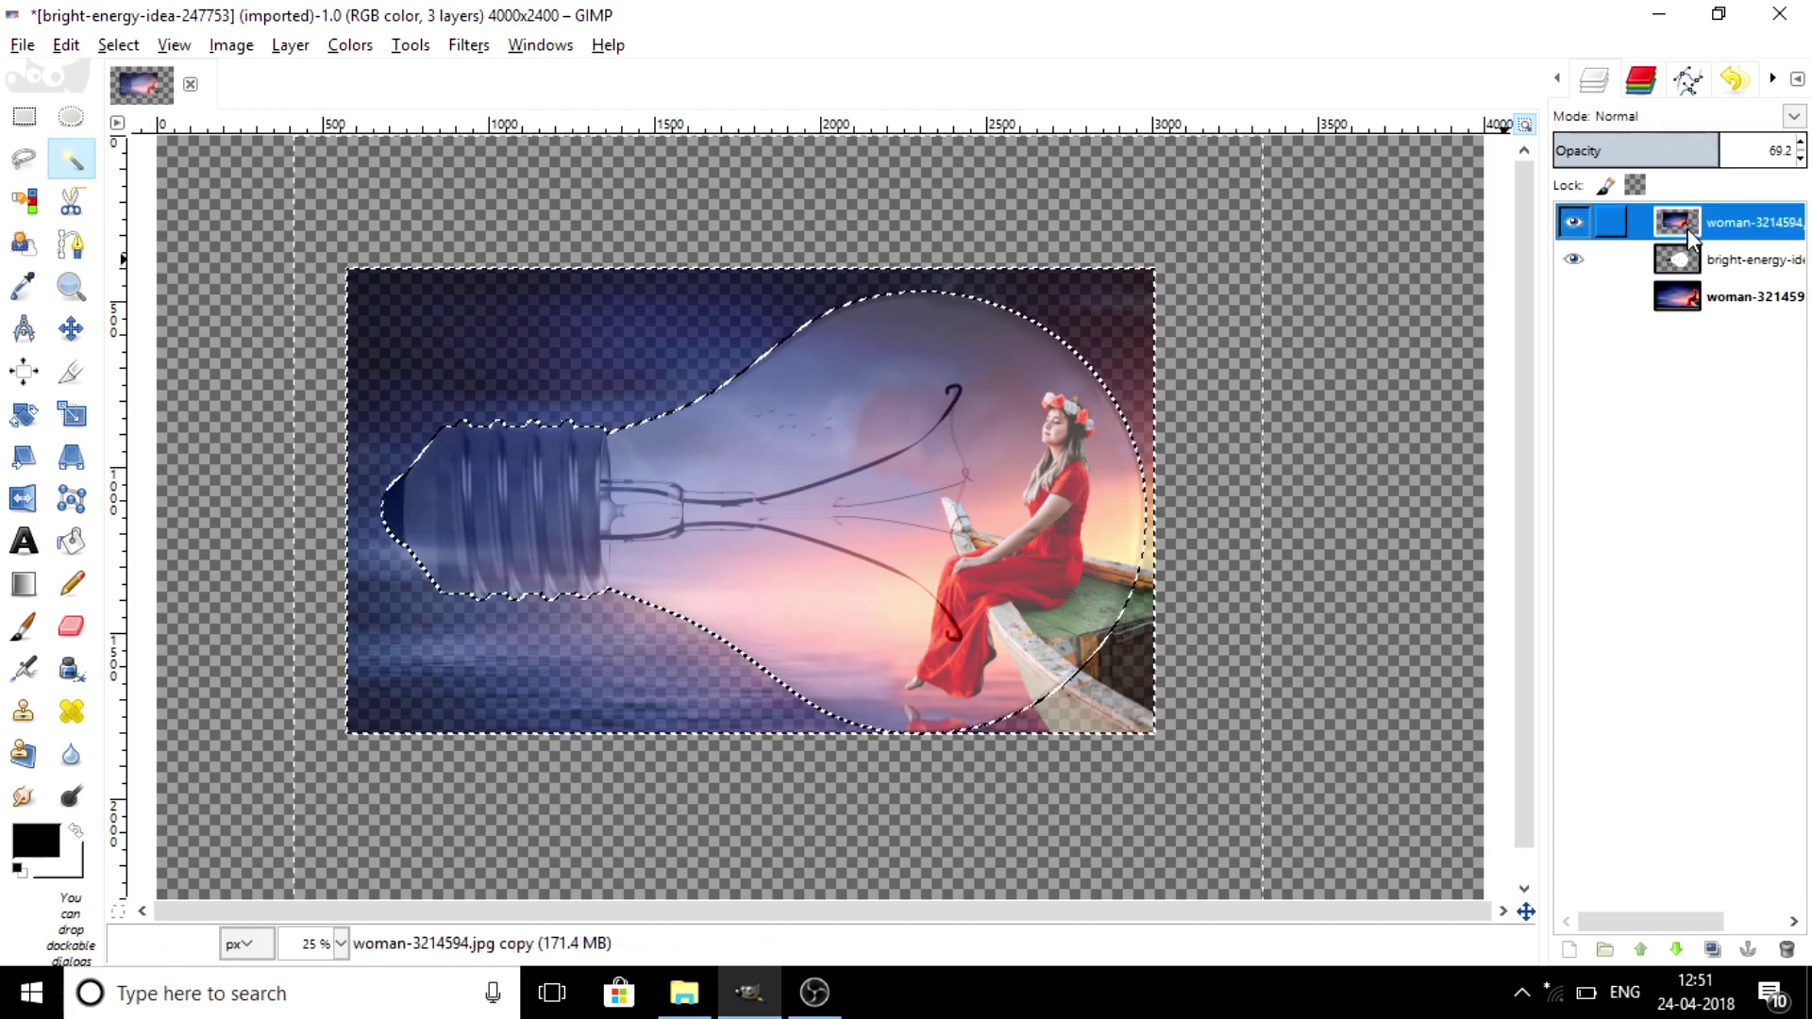
key("Delete")
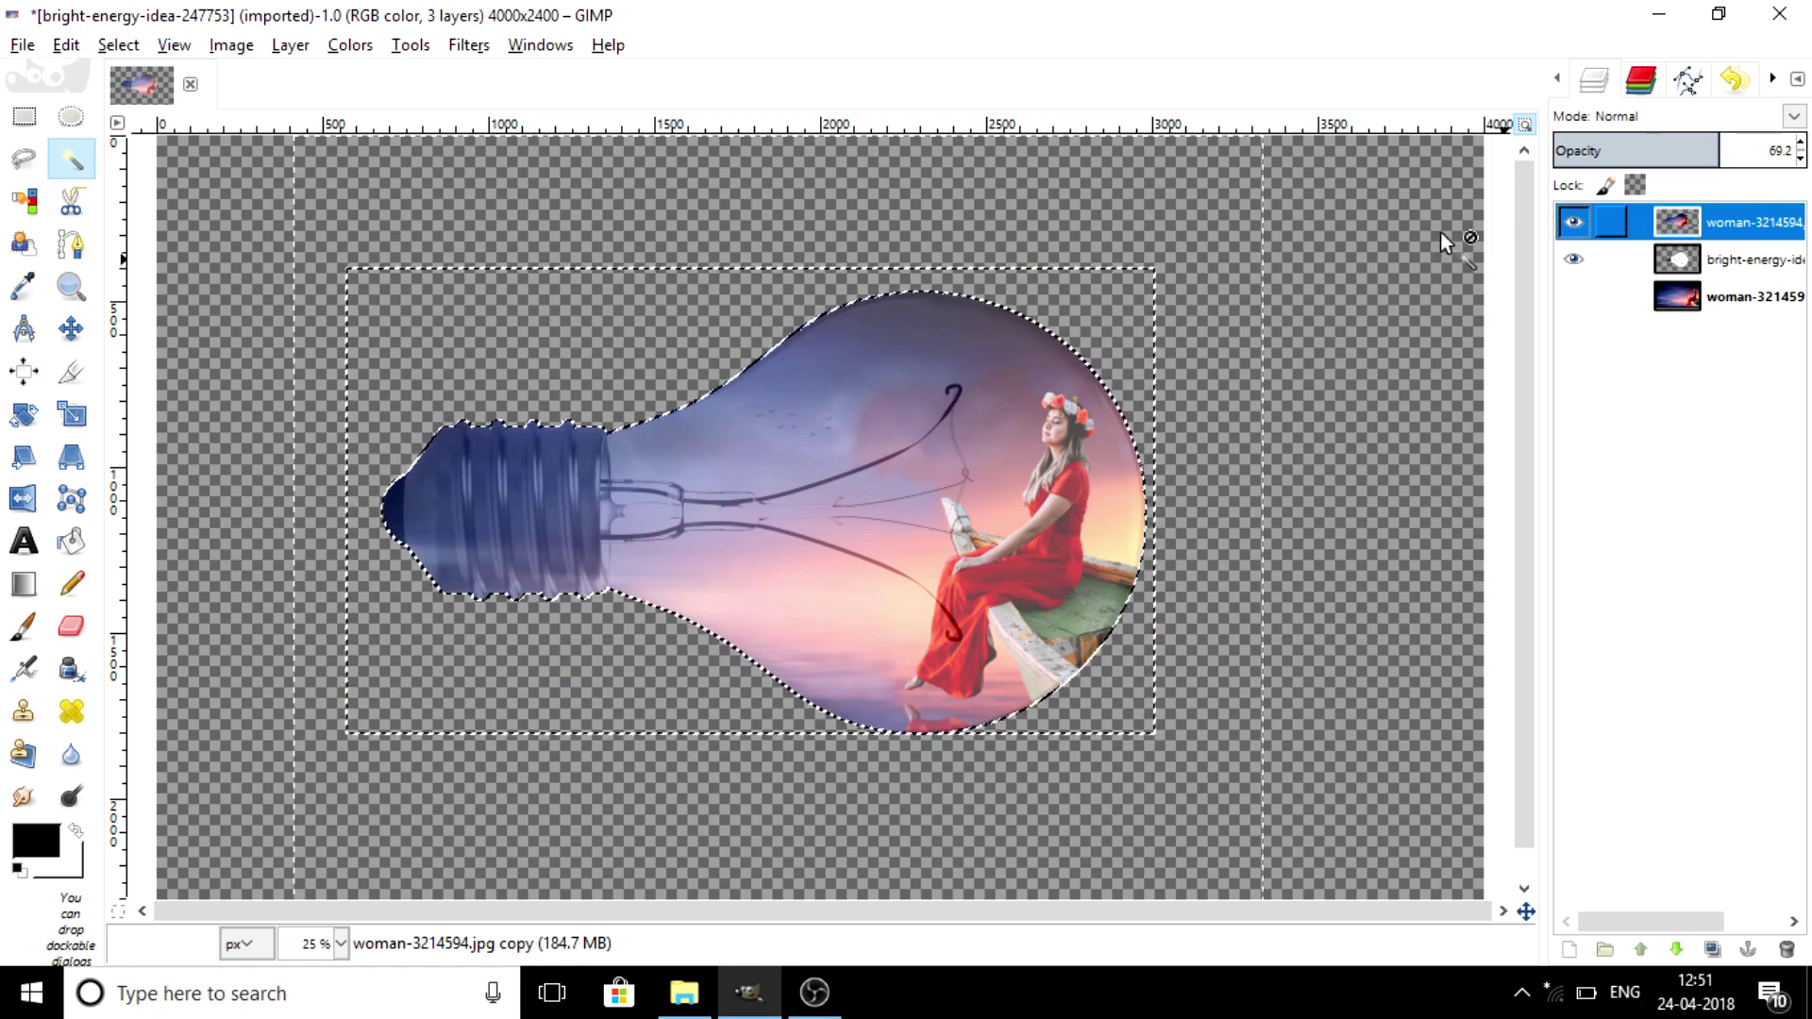
right_click(1076, 431)
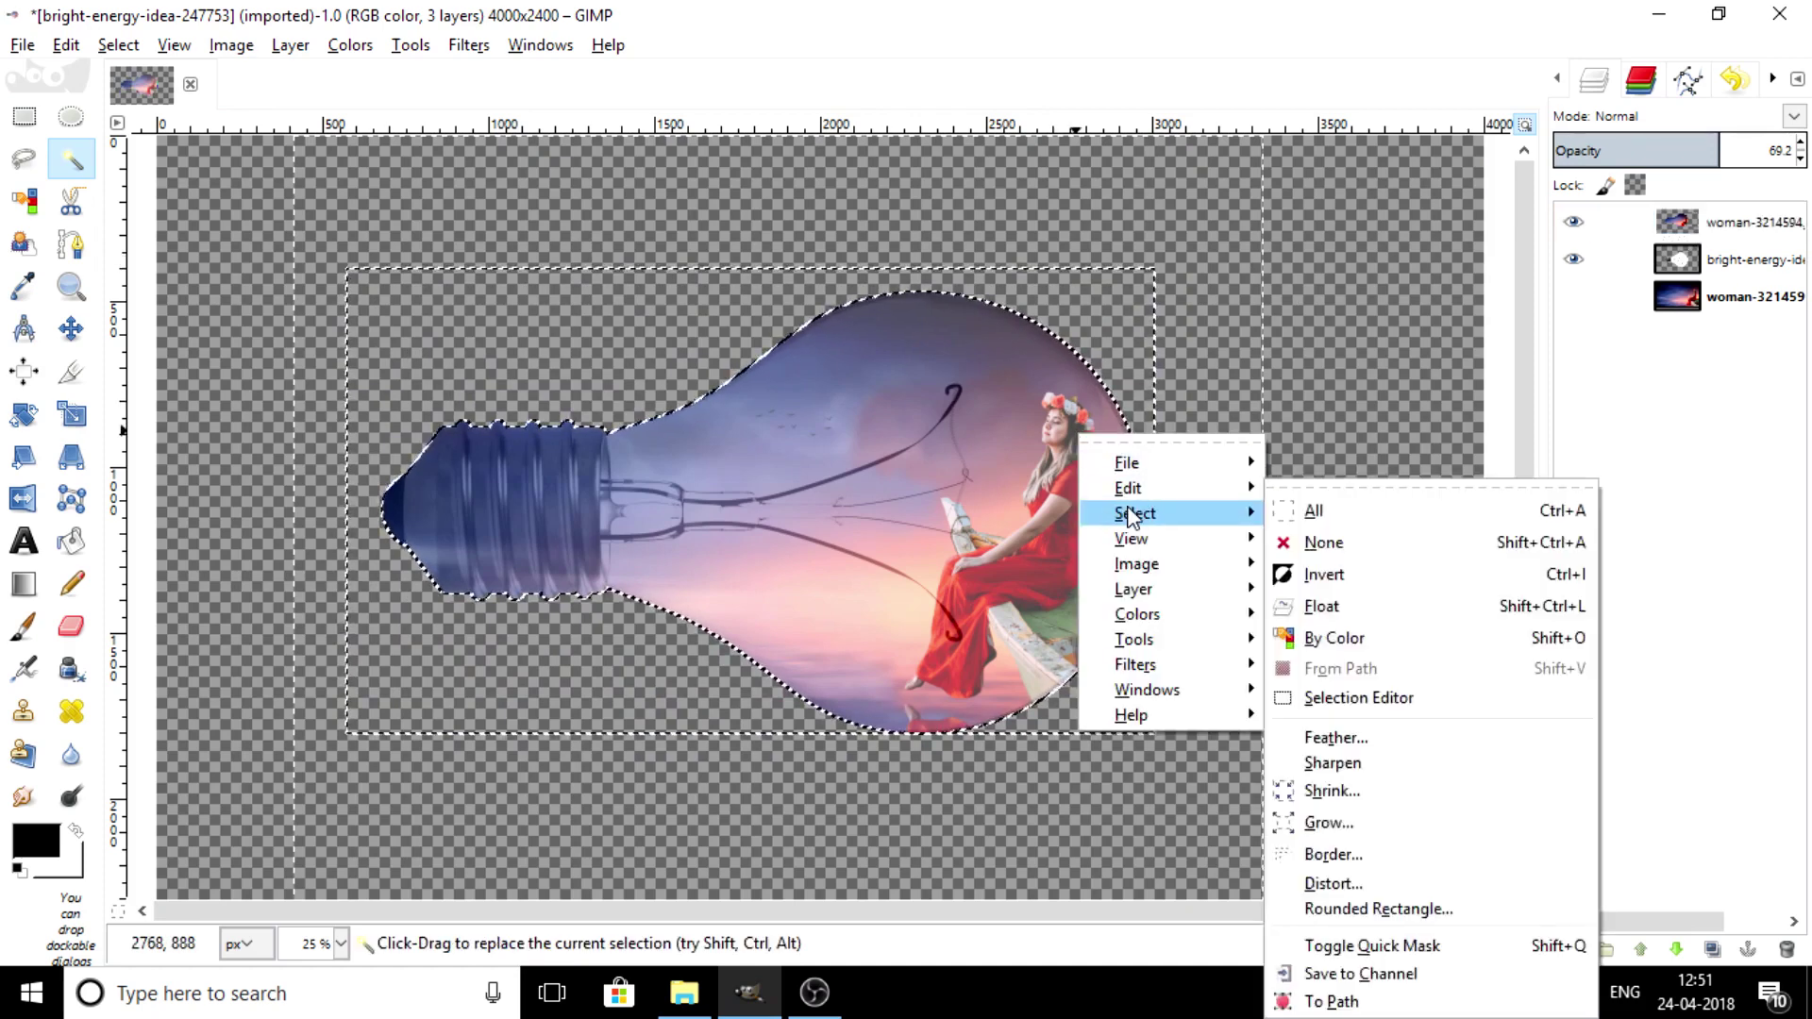
left_click(1367, 545)
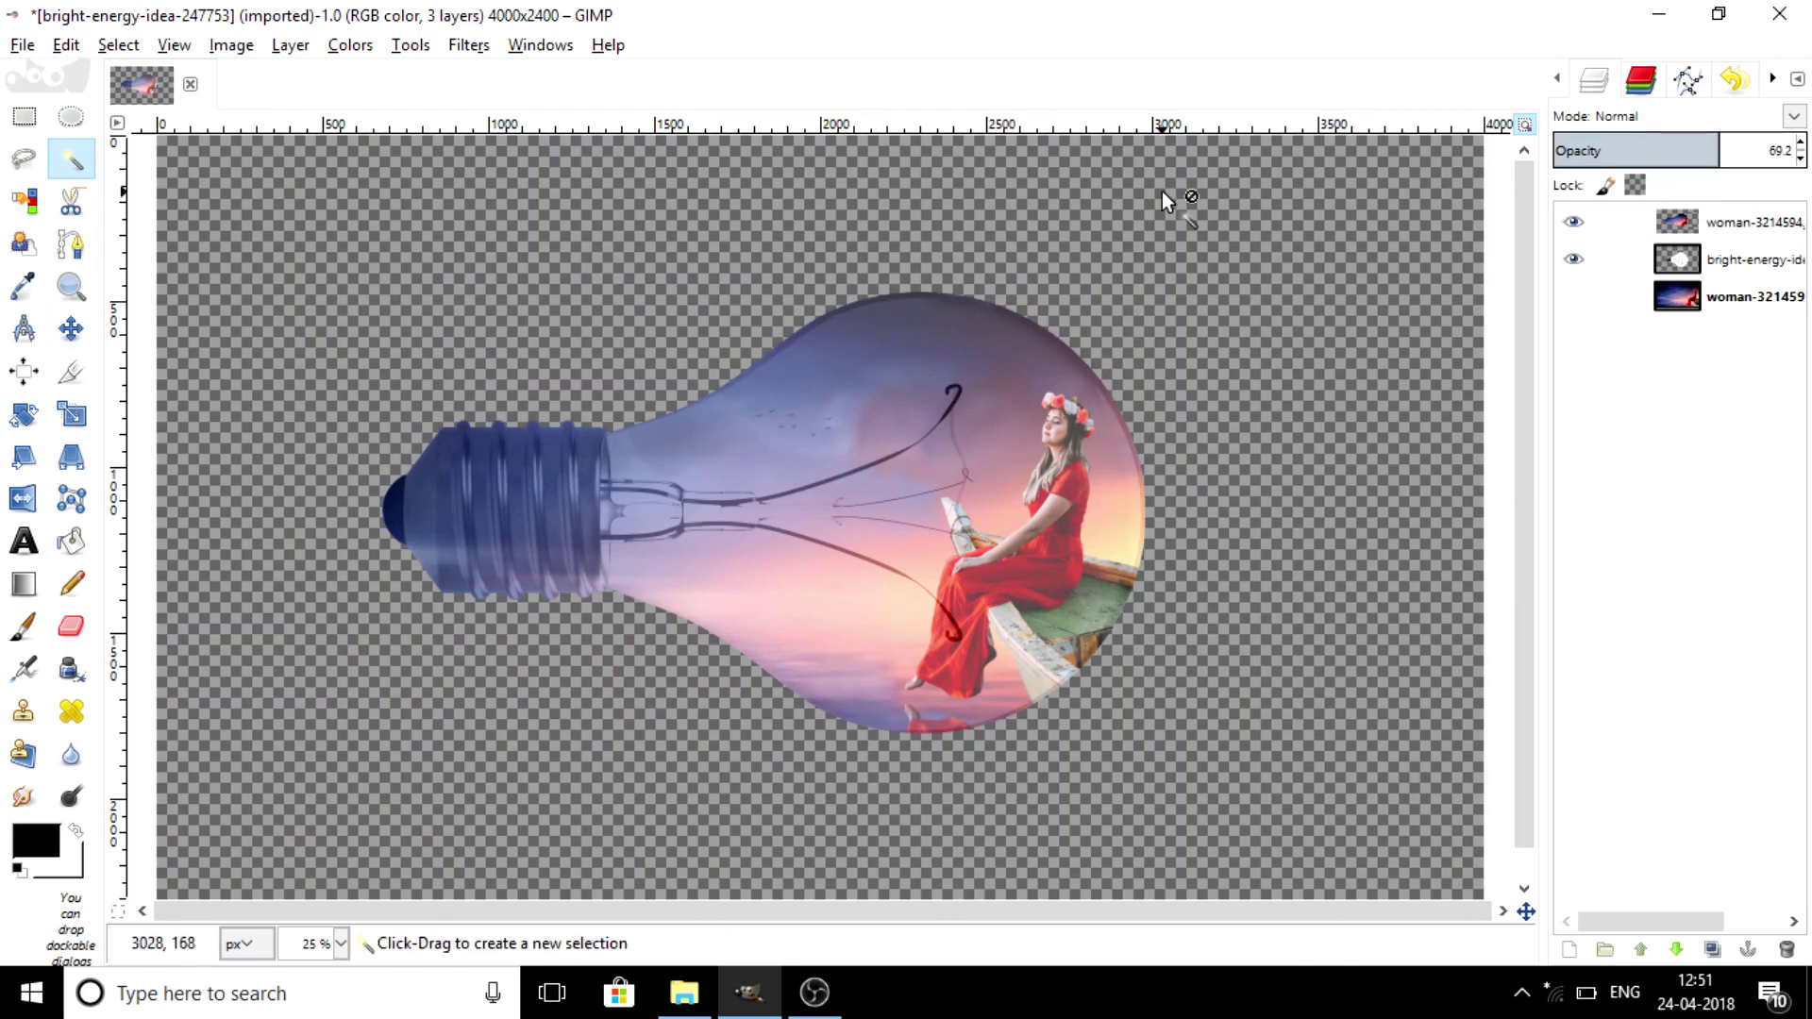
- Lower the photo's opacity and start a path at the bulb's neck corner along the base edge
left_click(68, 245)
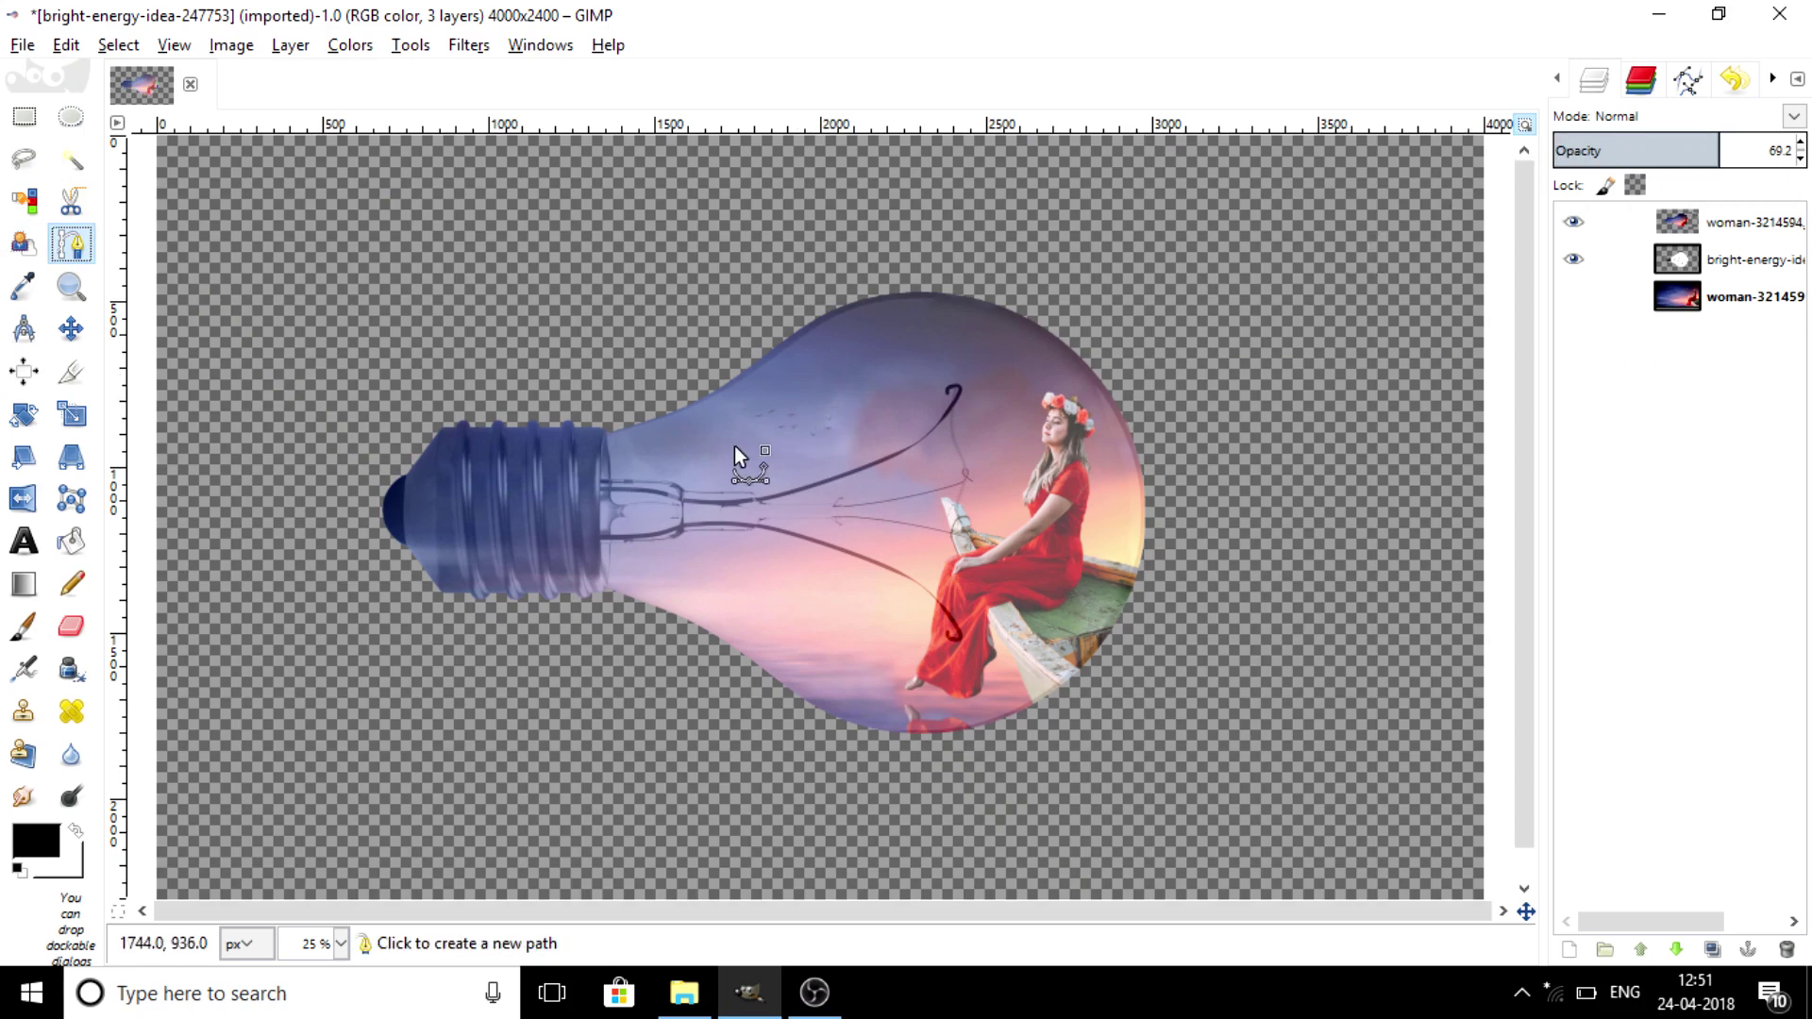
scroll(603, 488, "up", 2, "ctrl")
scroll(603, 489, "up", 2, "ctrl")
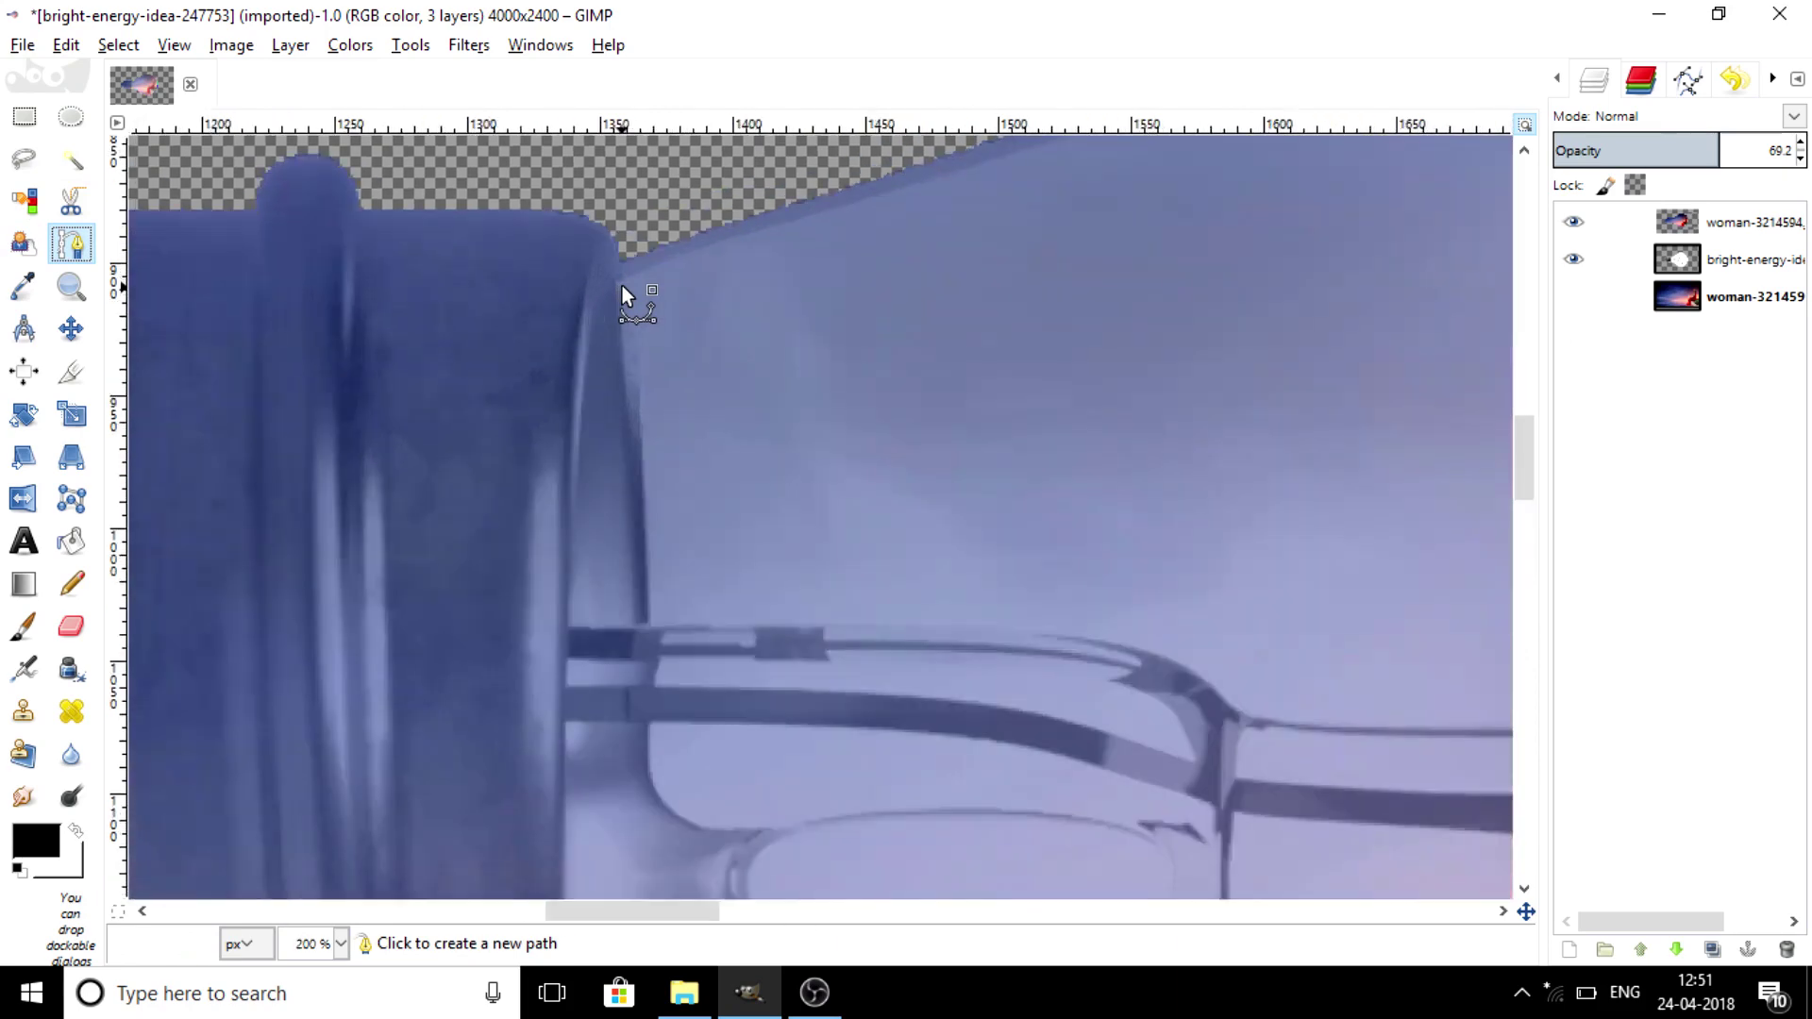
scroll(621, 285, "up", 2, "ctrl")
scroll(619, 263, "up", 2, "ctrl")
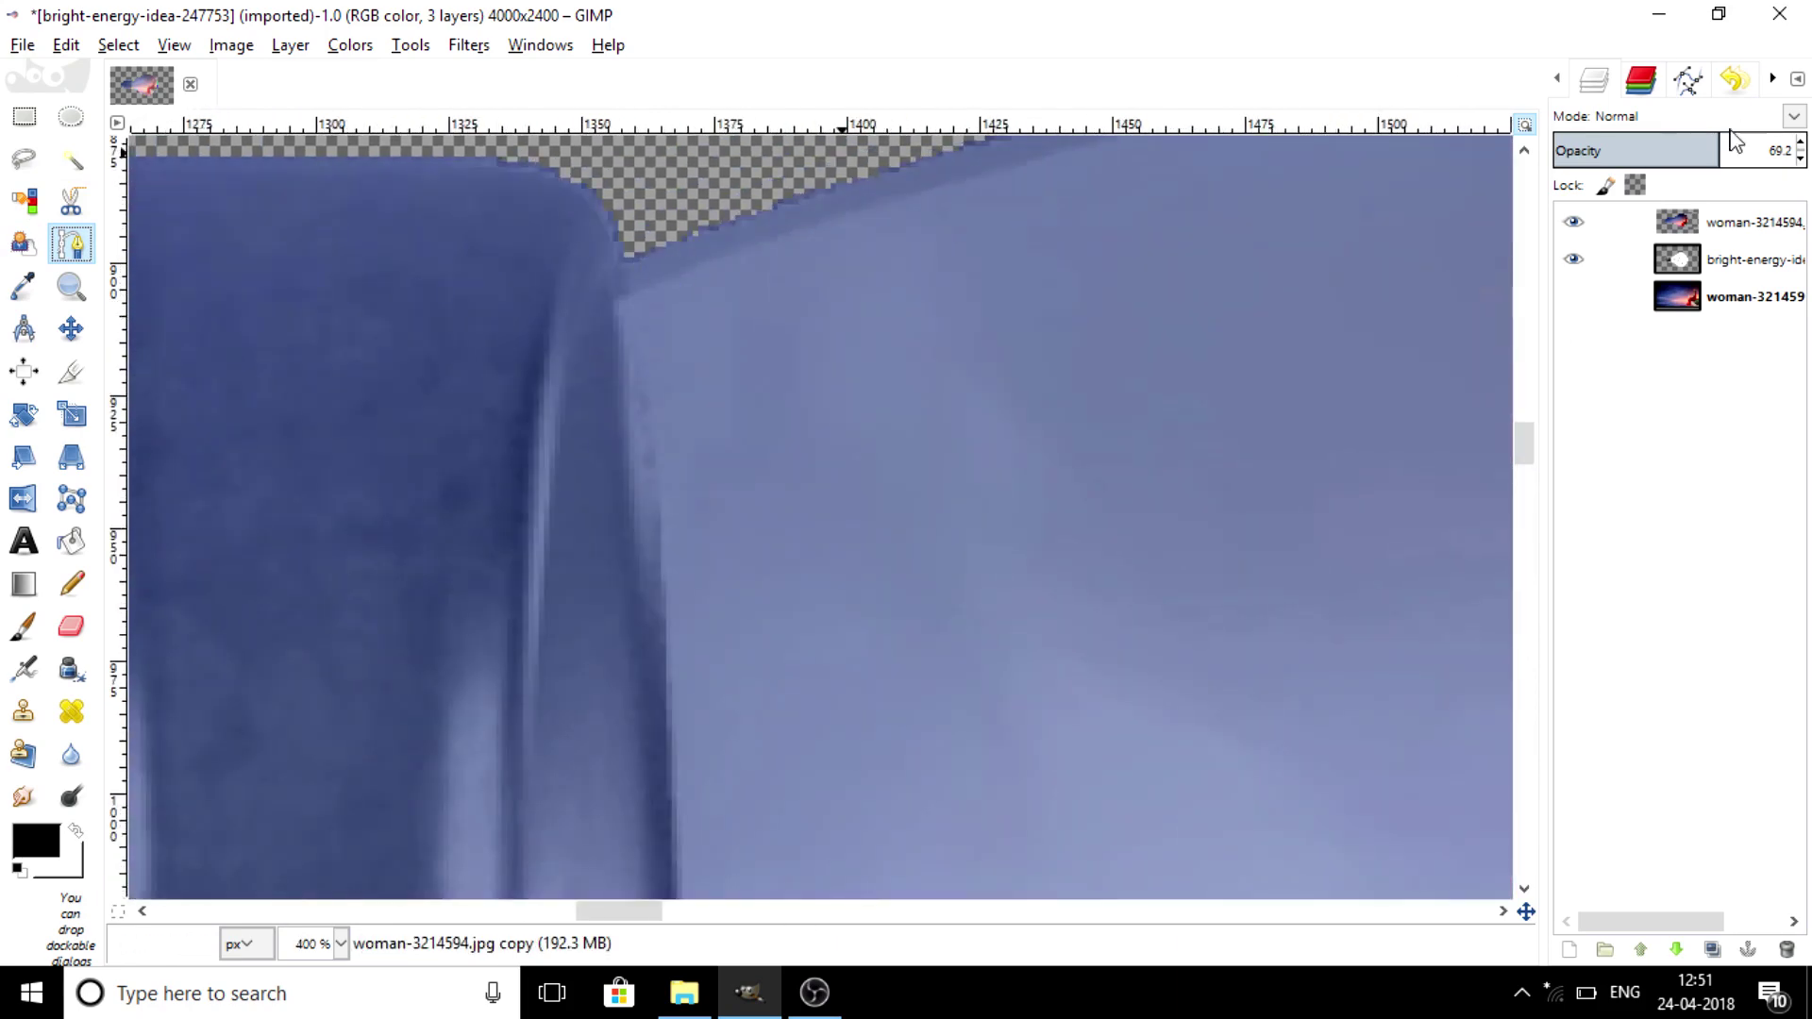
left_click(1669, 146)
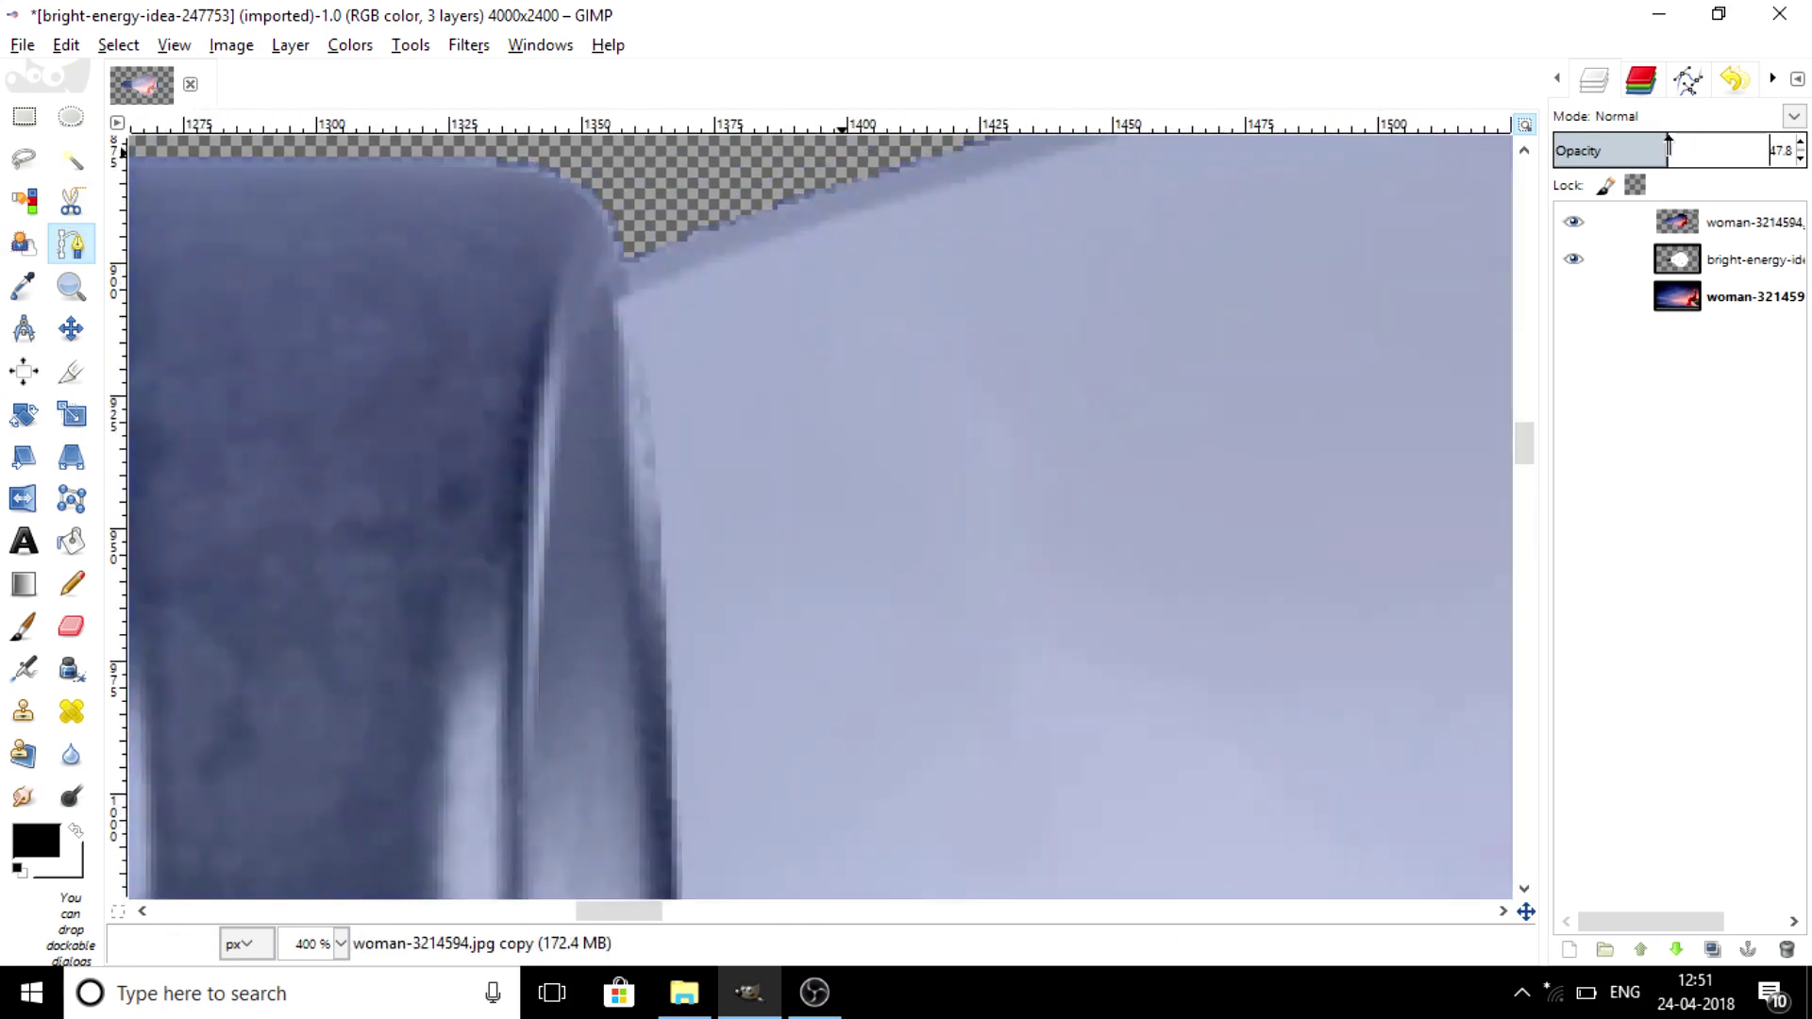
left_click(625, 256)
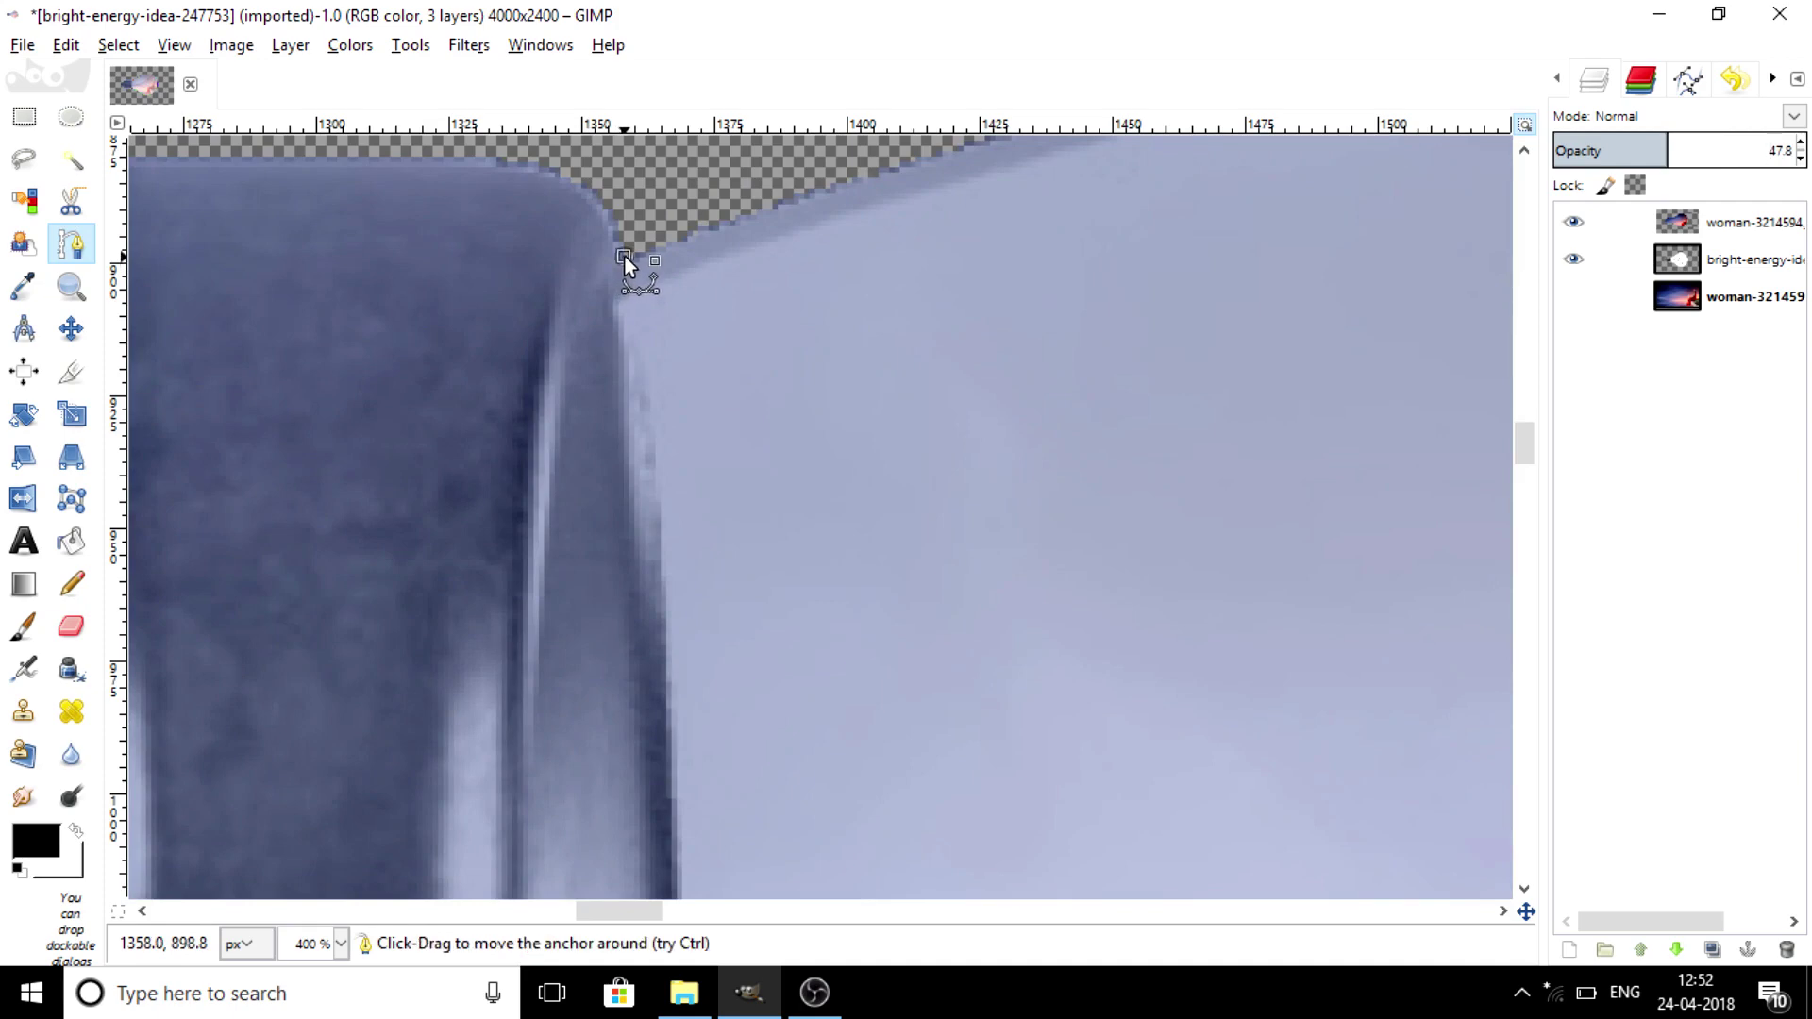
scroll(766, 642, "down", 3, "ctrl")
scroll(767, 642, "down", 5)
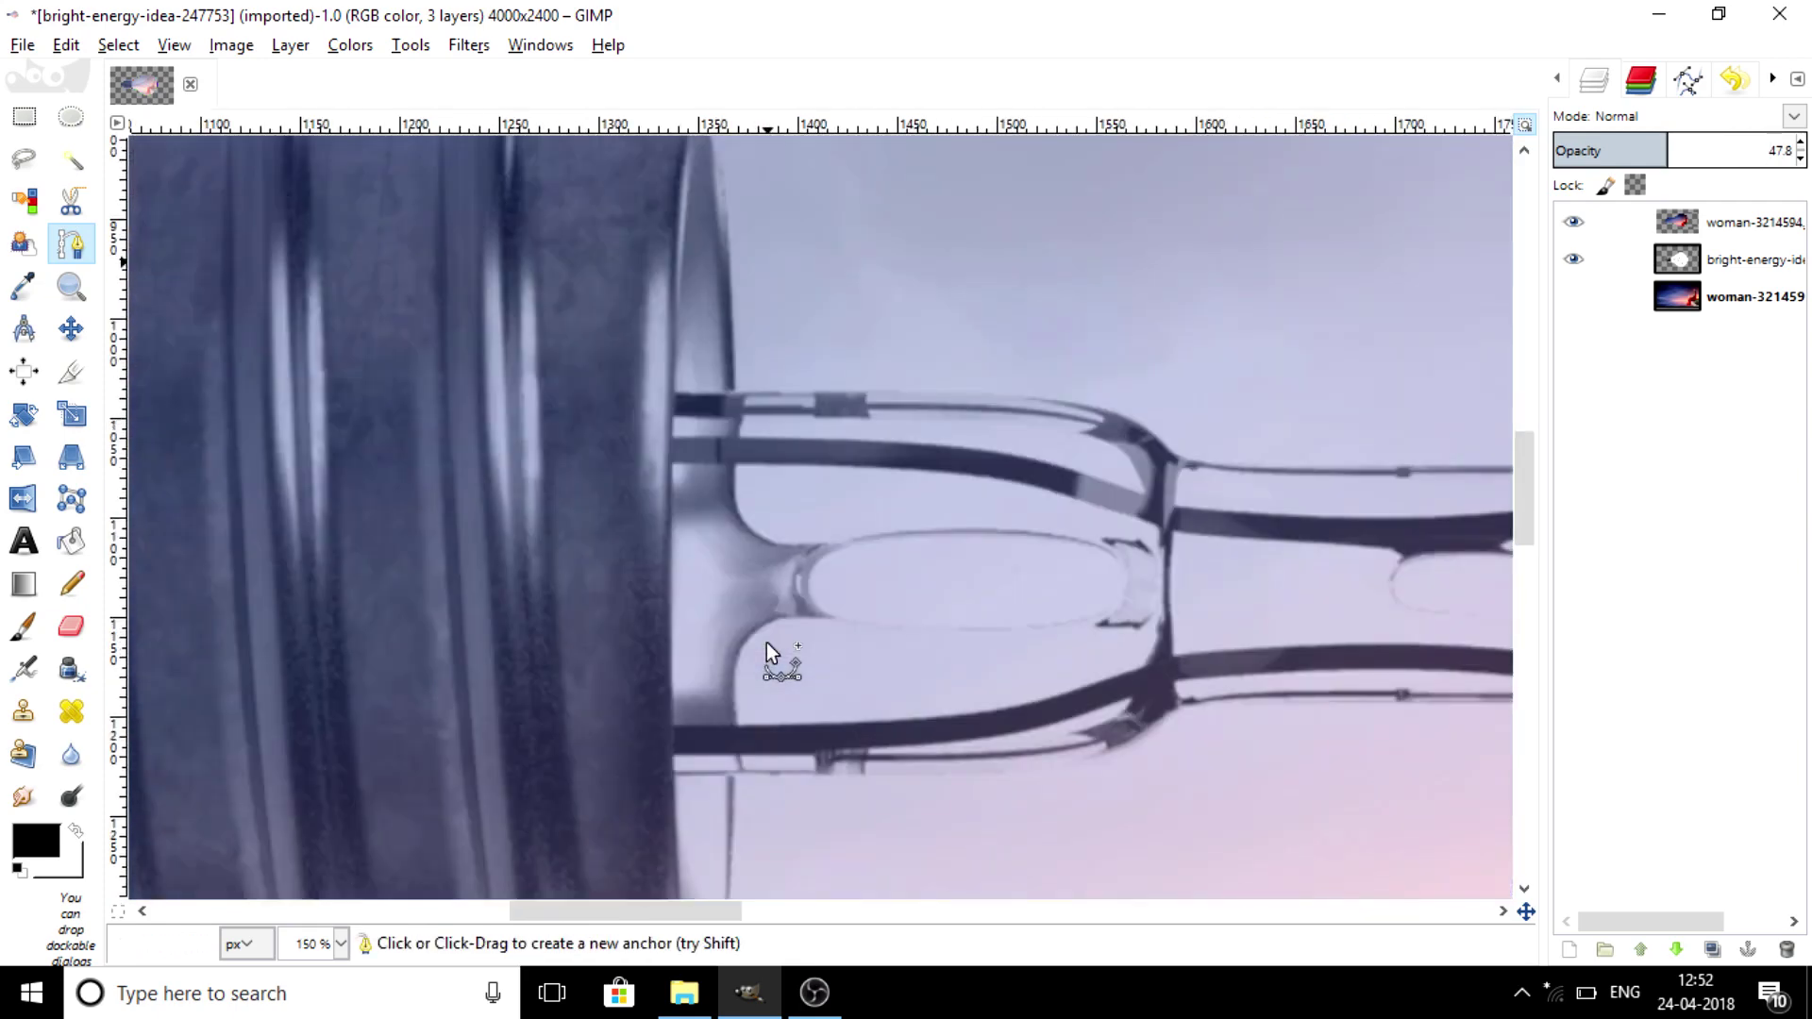
scroll(704, 357, "up", 2)
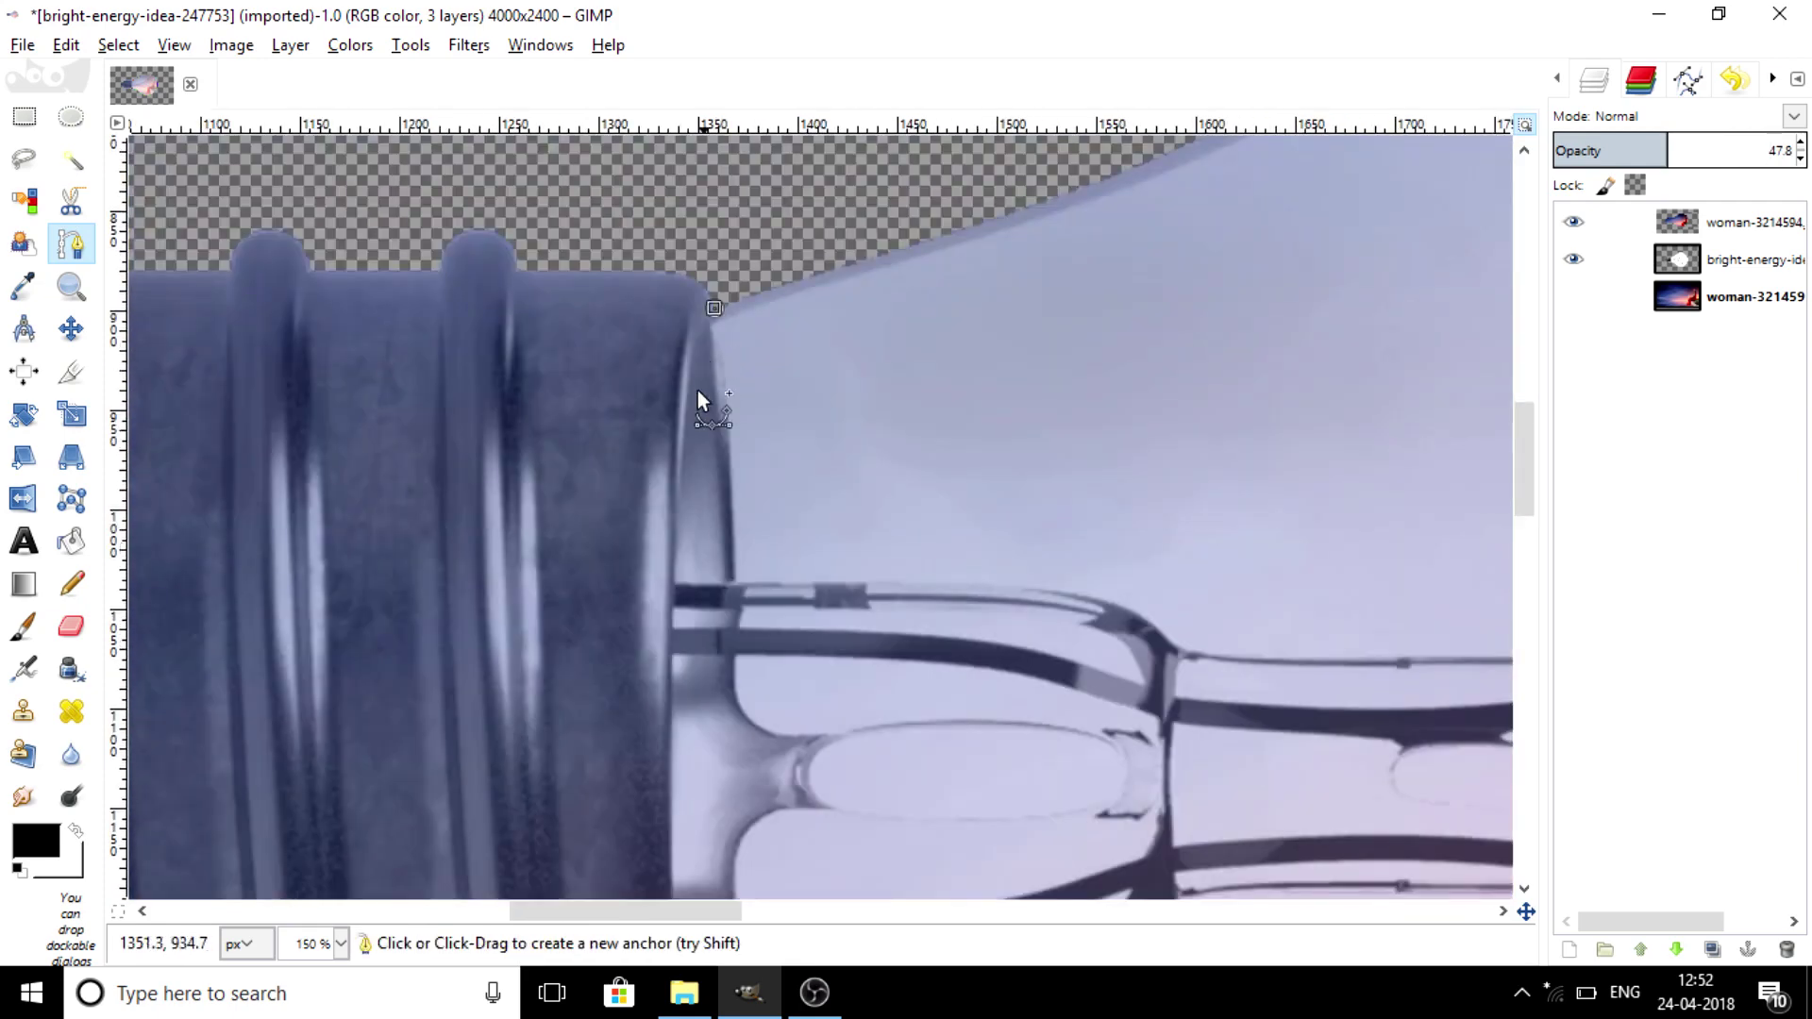
left_click_drag(676, 569, 671, 761)
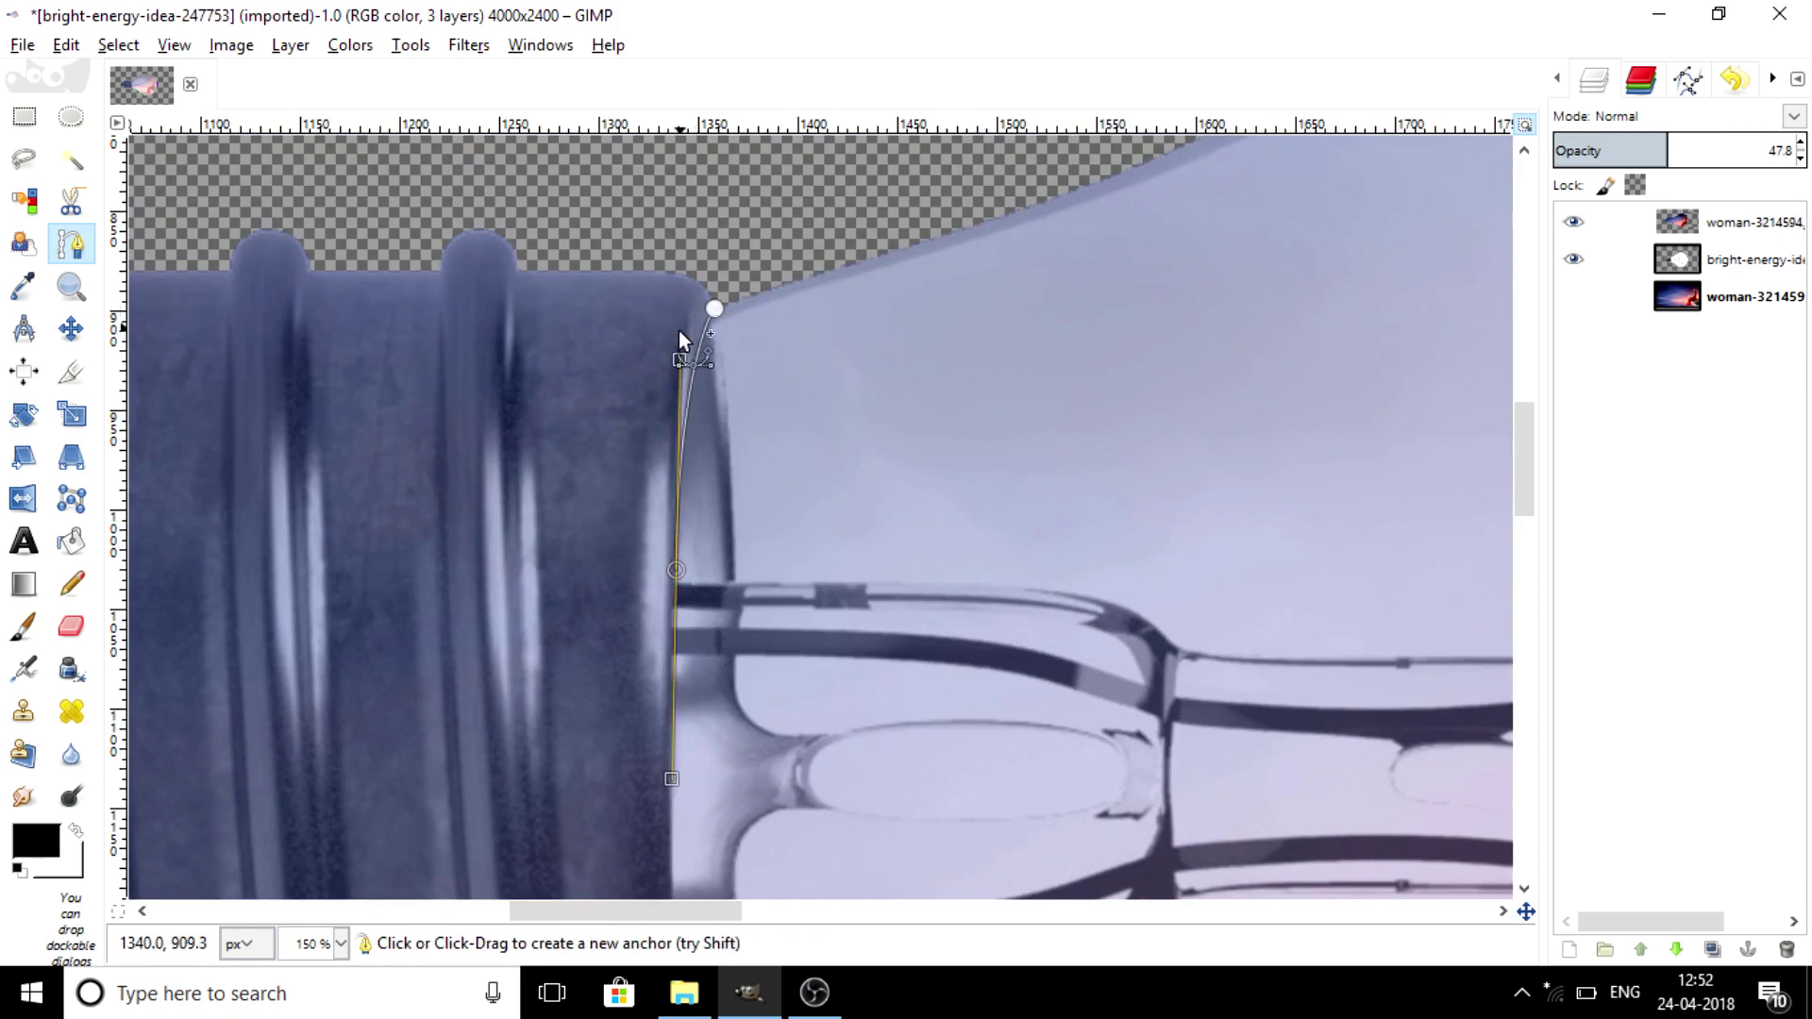
- Continue the path with anchors around the socket's lower corner, left side and top
scroll(674, 224, "down", 7)
scroll(688, 496, "up", 3)
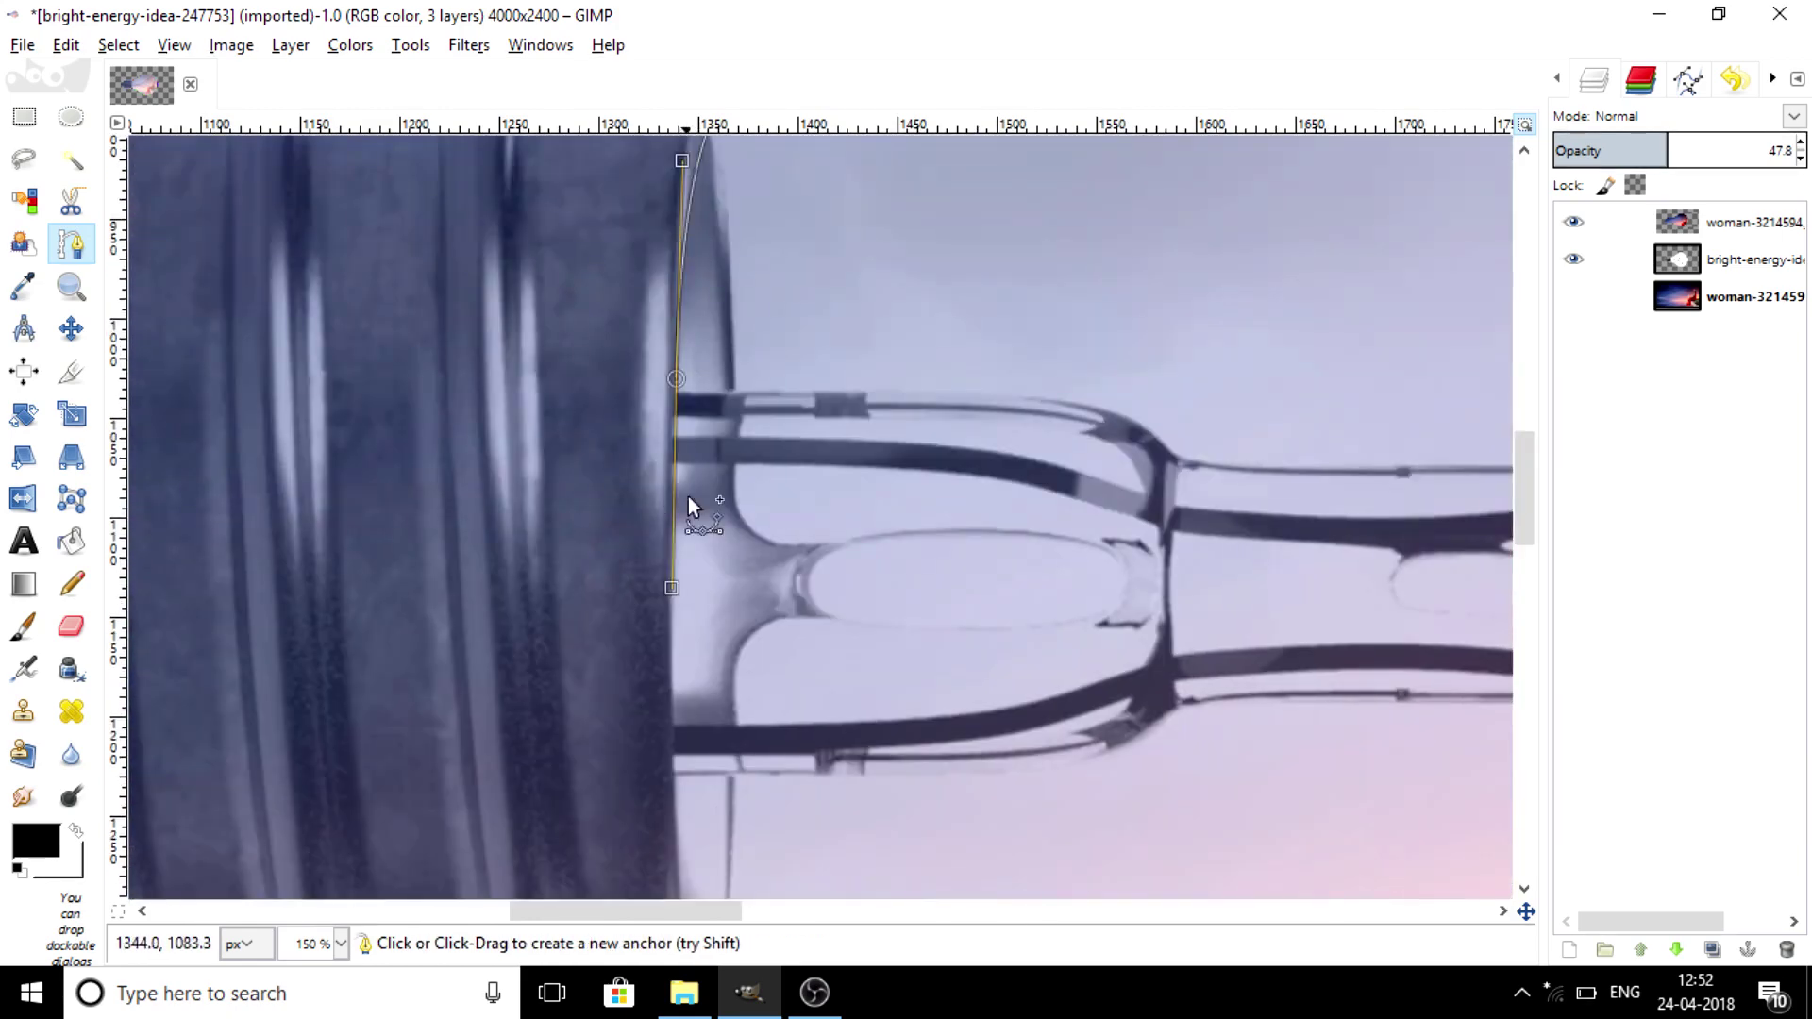
scroll(740, 719, "down", 7)
scroll(675, 447, "up", 4)
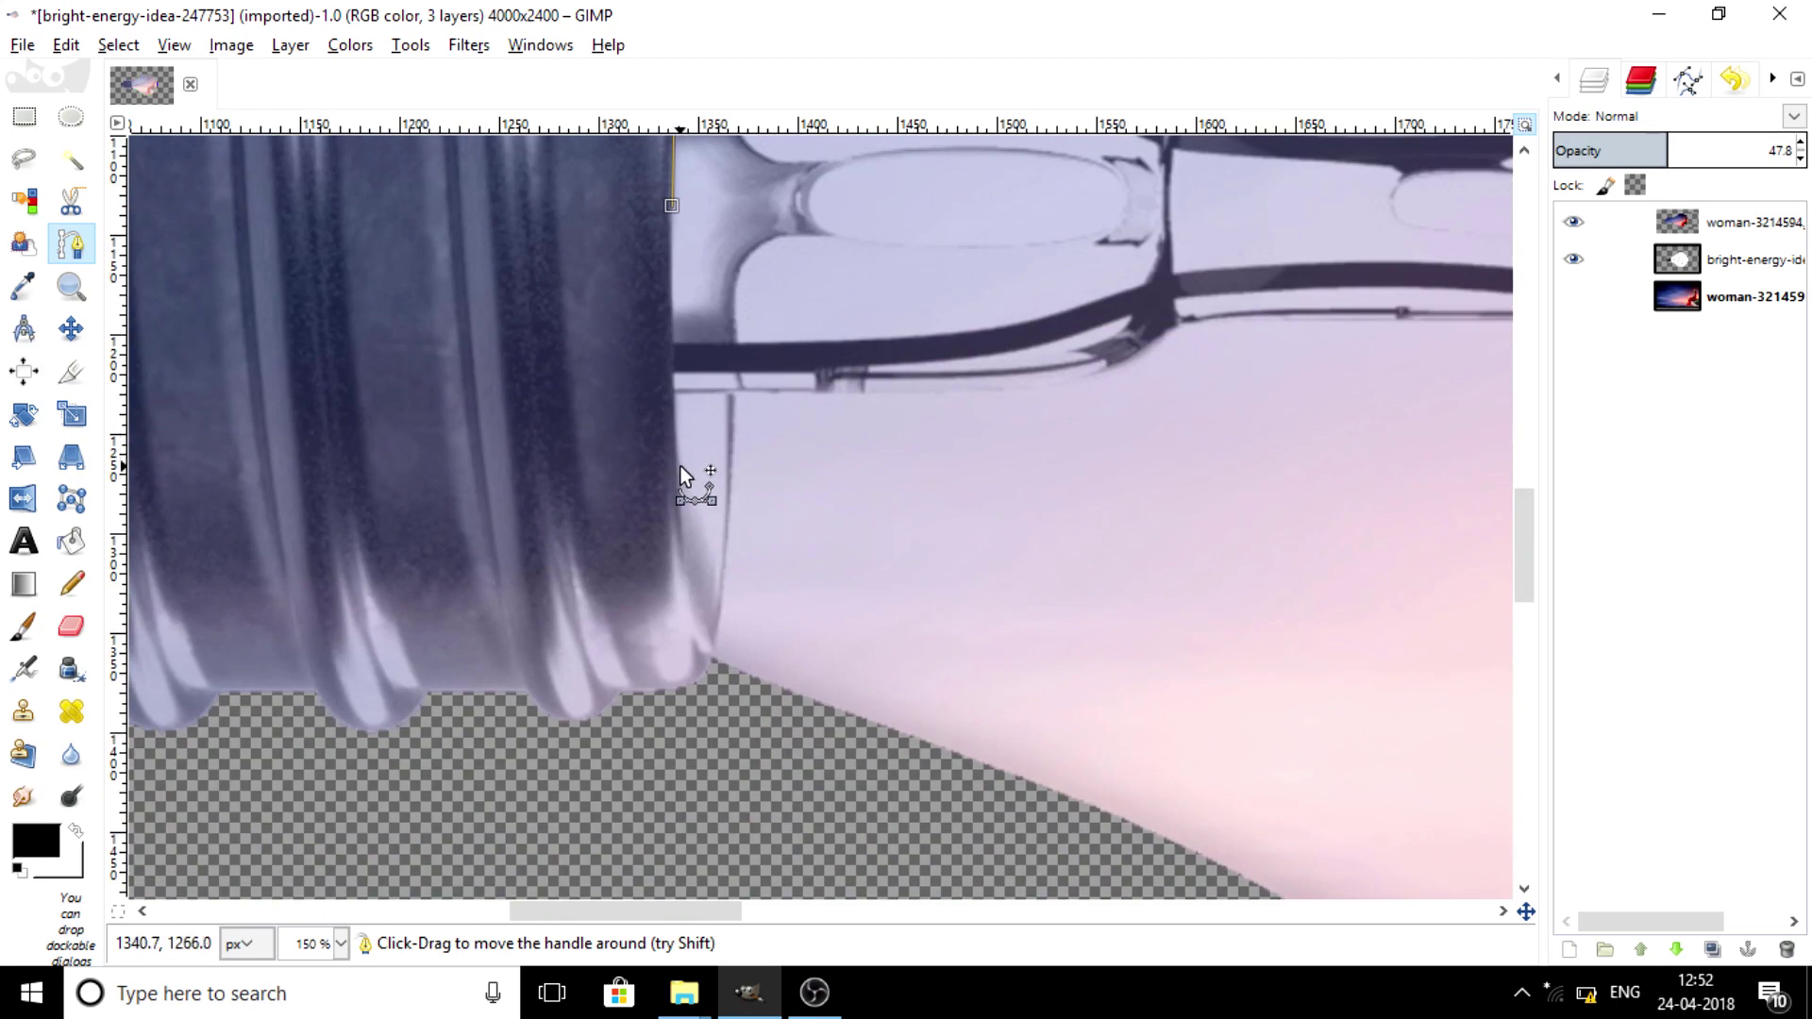
left_click_drag(677, 468, 671, 446)
left_click_drag(721, 664, 738, 681)
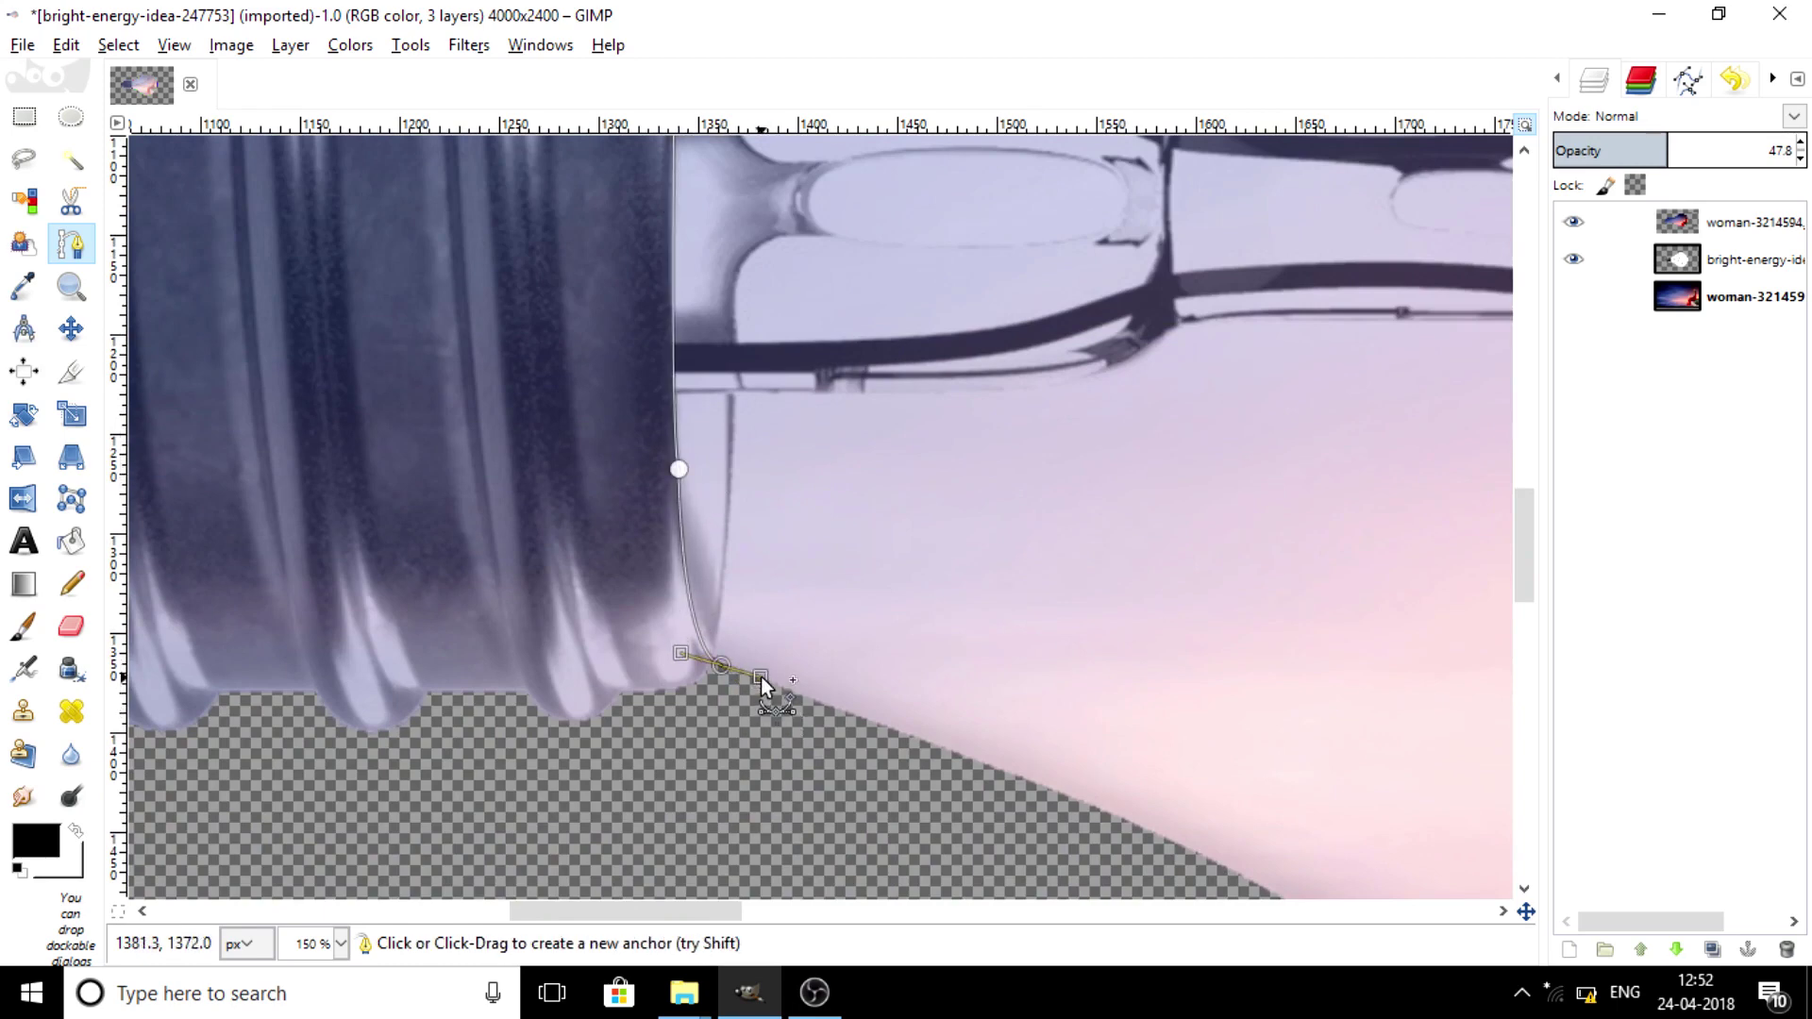
key("minus")
key("minus")
key("minus")
left_click(693, 736)
left_click(542, 715)
left_click(348, 642)
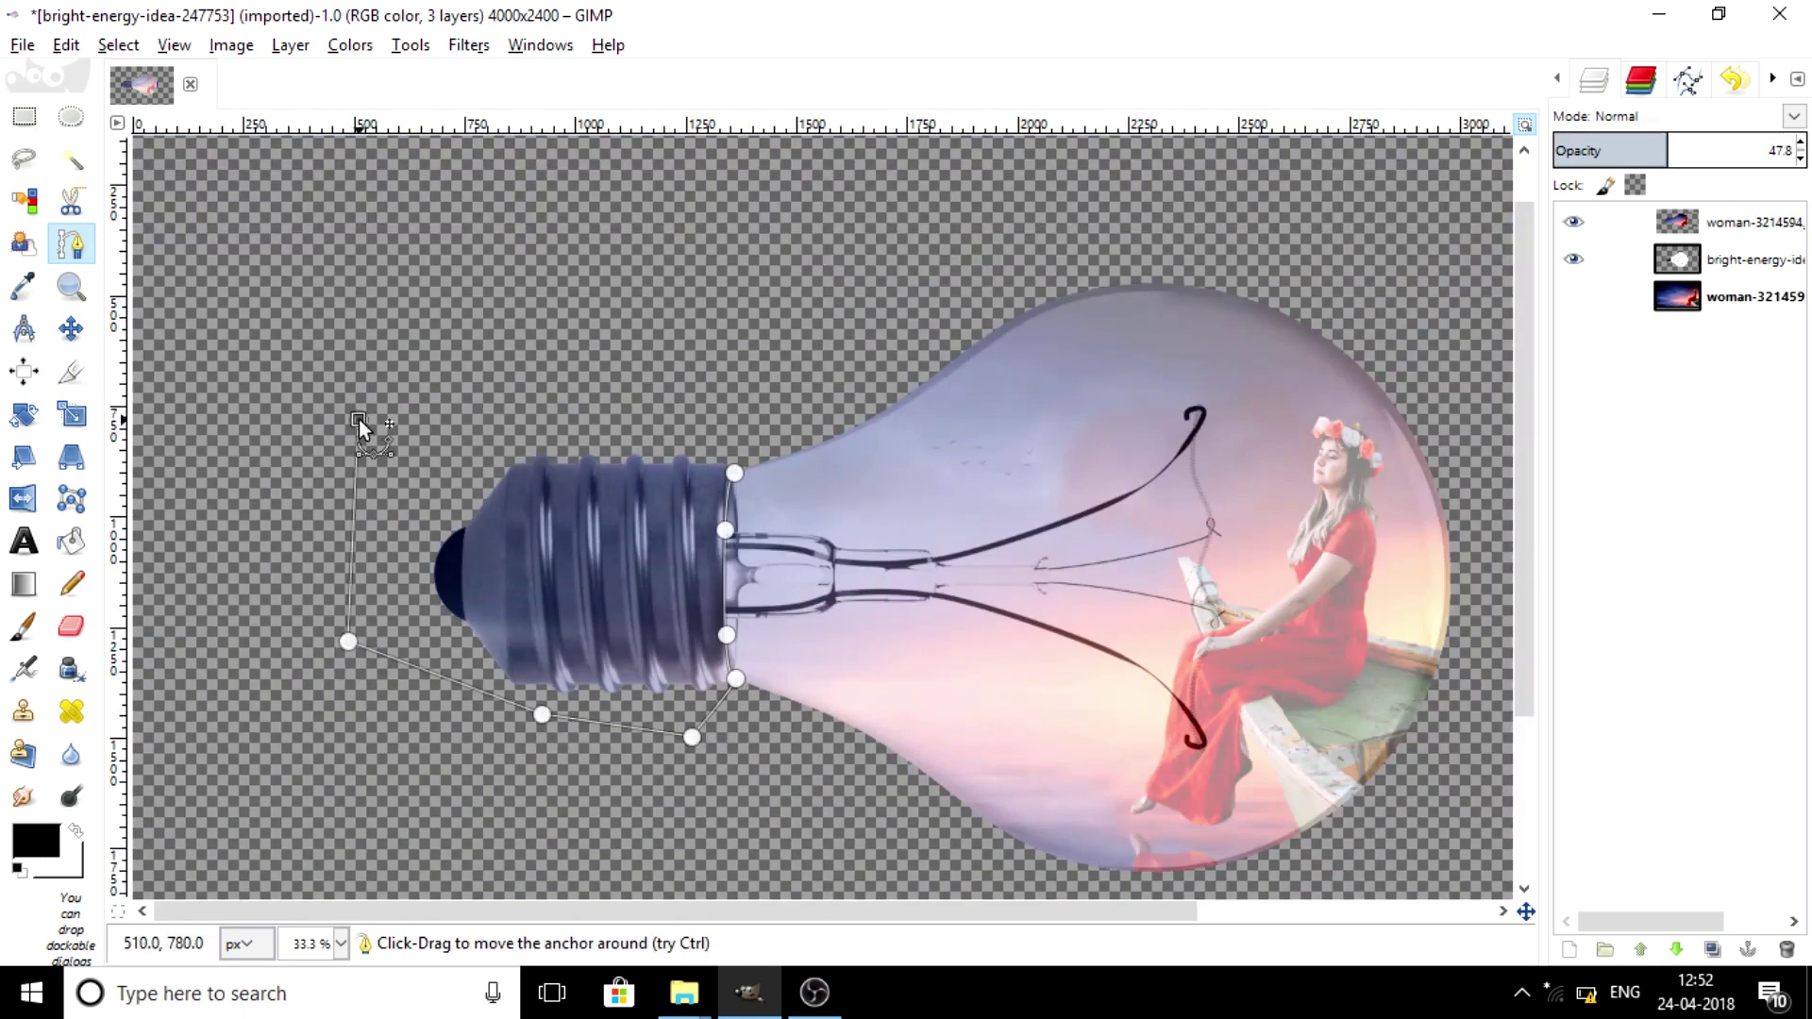
left_click_drag(359, 419, 808, 307)
- Close the path around the screw base and turn it into a selection
left_click(736, 472)
right_click(1025, 365)
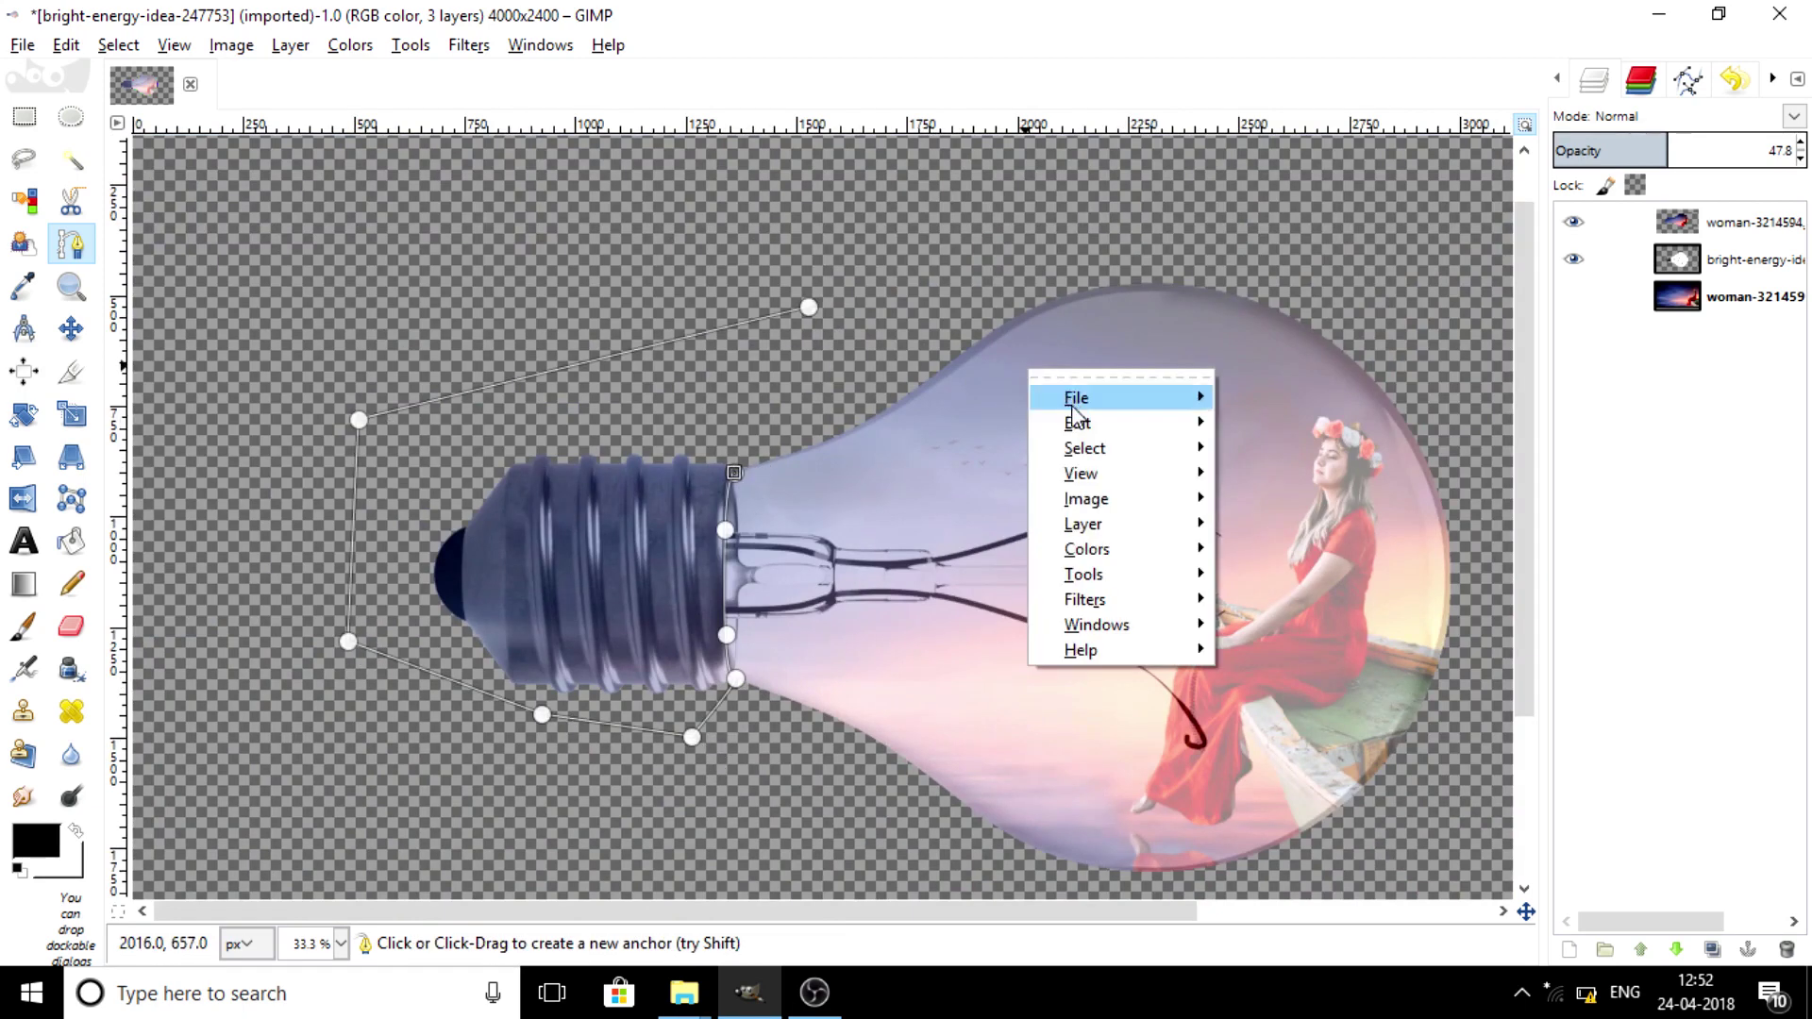
mouse_move(1085, 448)
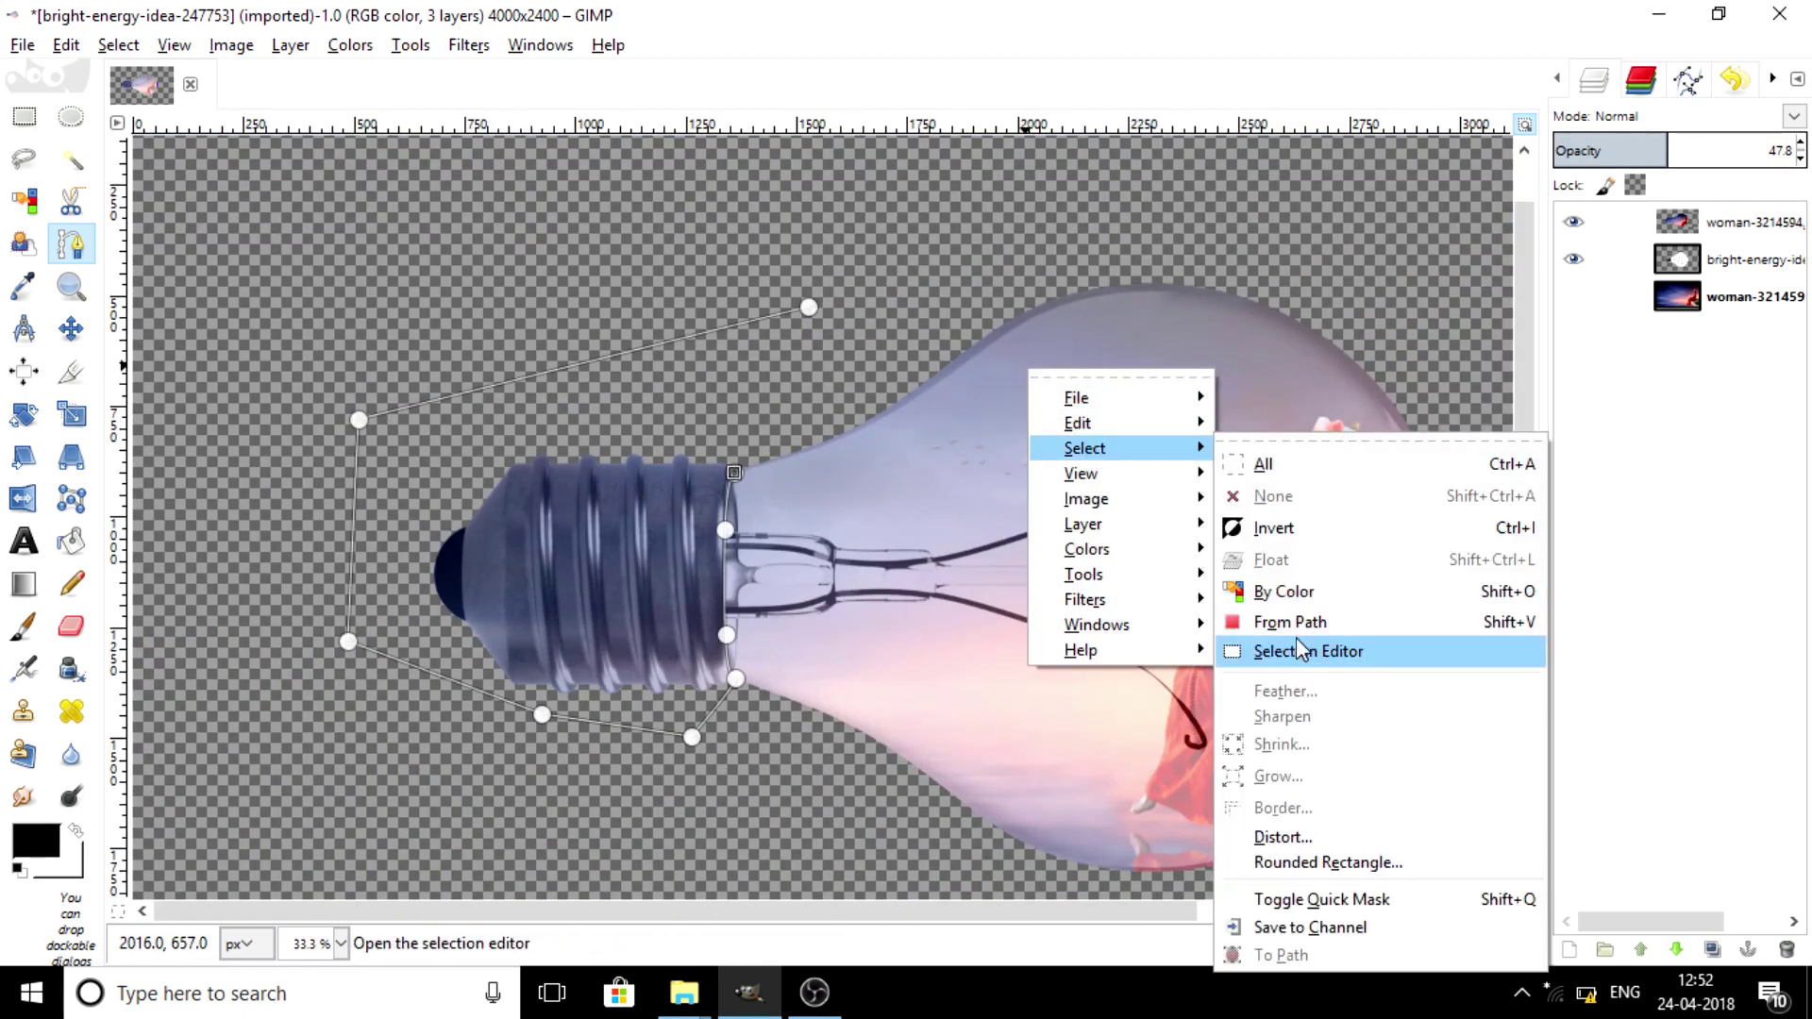
left_click(1299, 631)
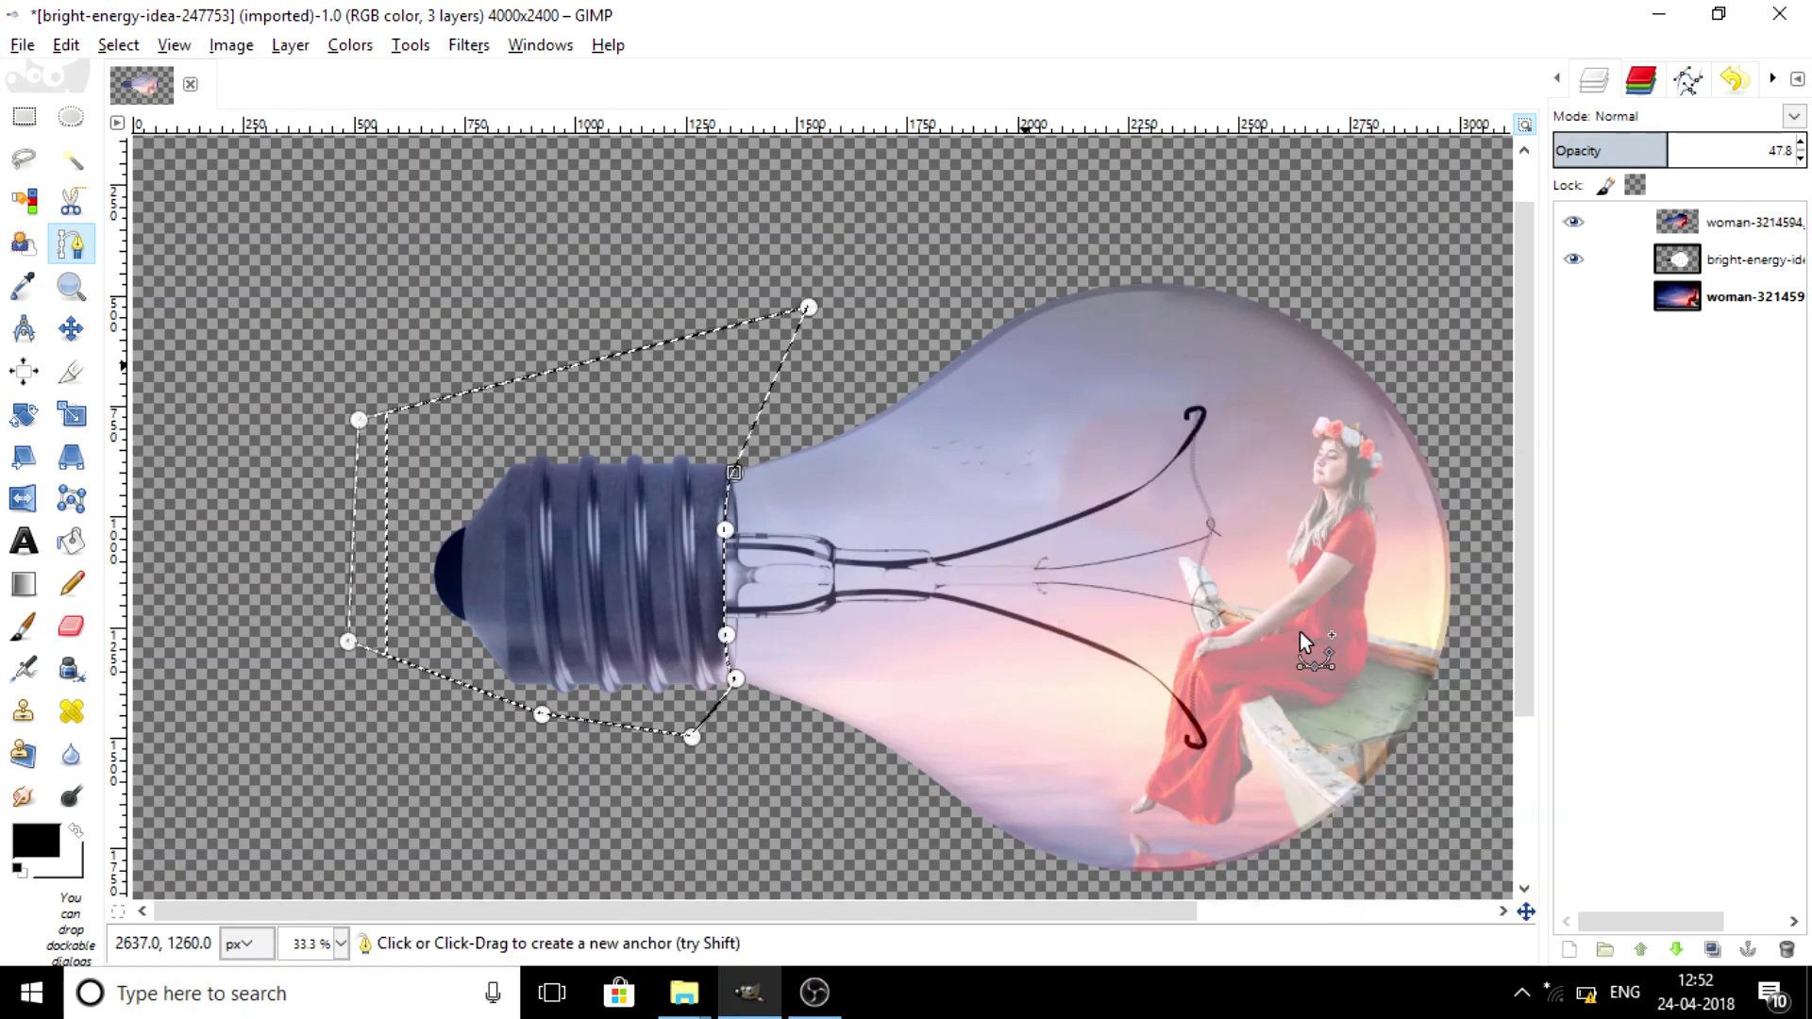
right_click(925, 563)
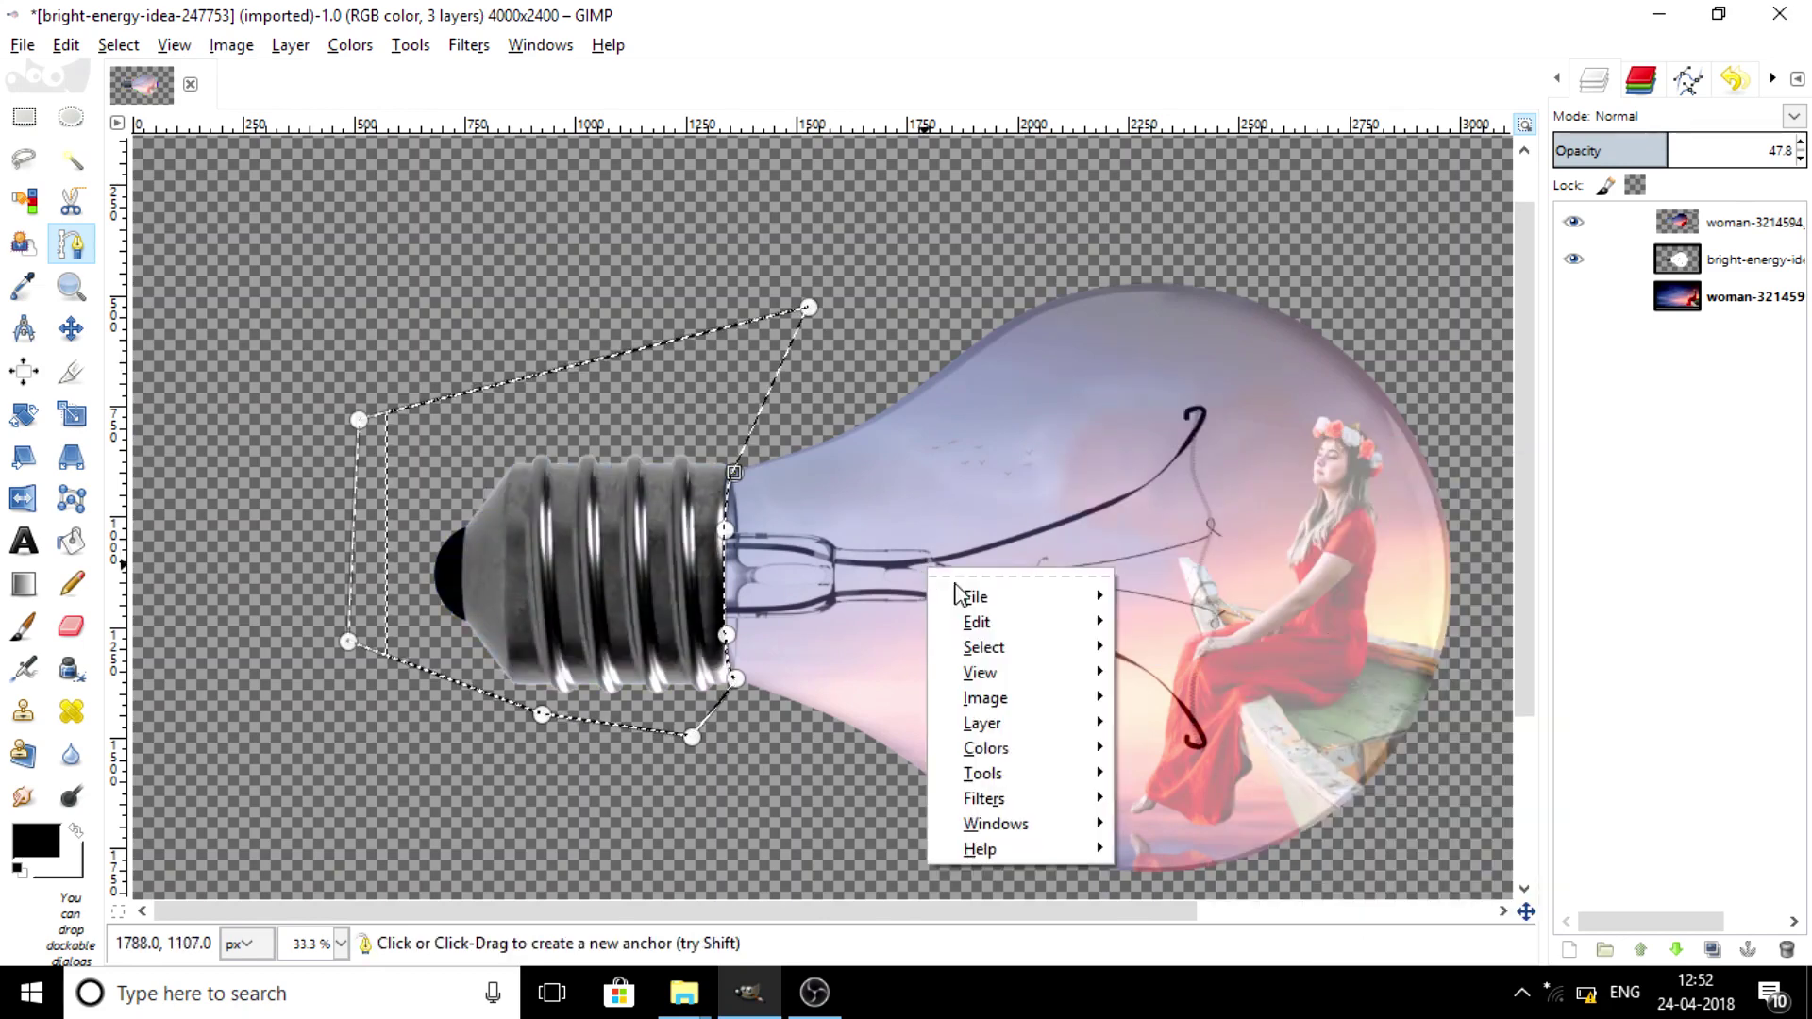
left_click(1289, 43)
- Duplicate the bulb layer and hide the lower copy
left_click(1685, 261)
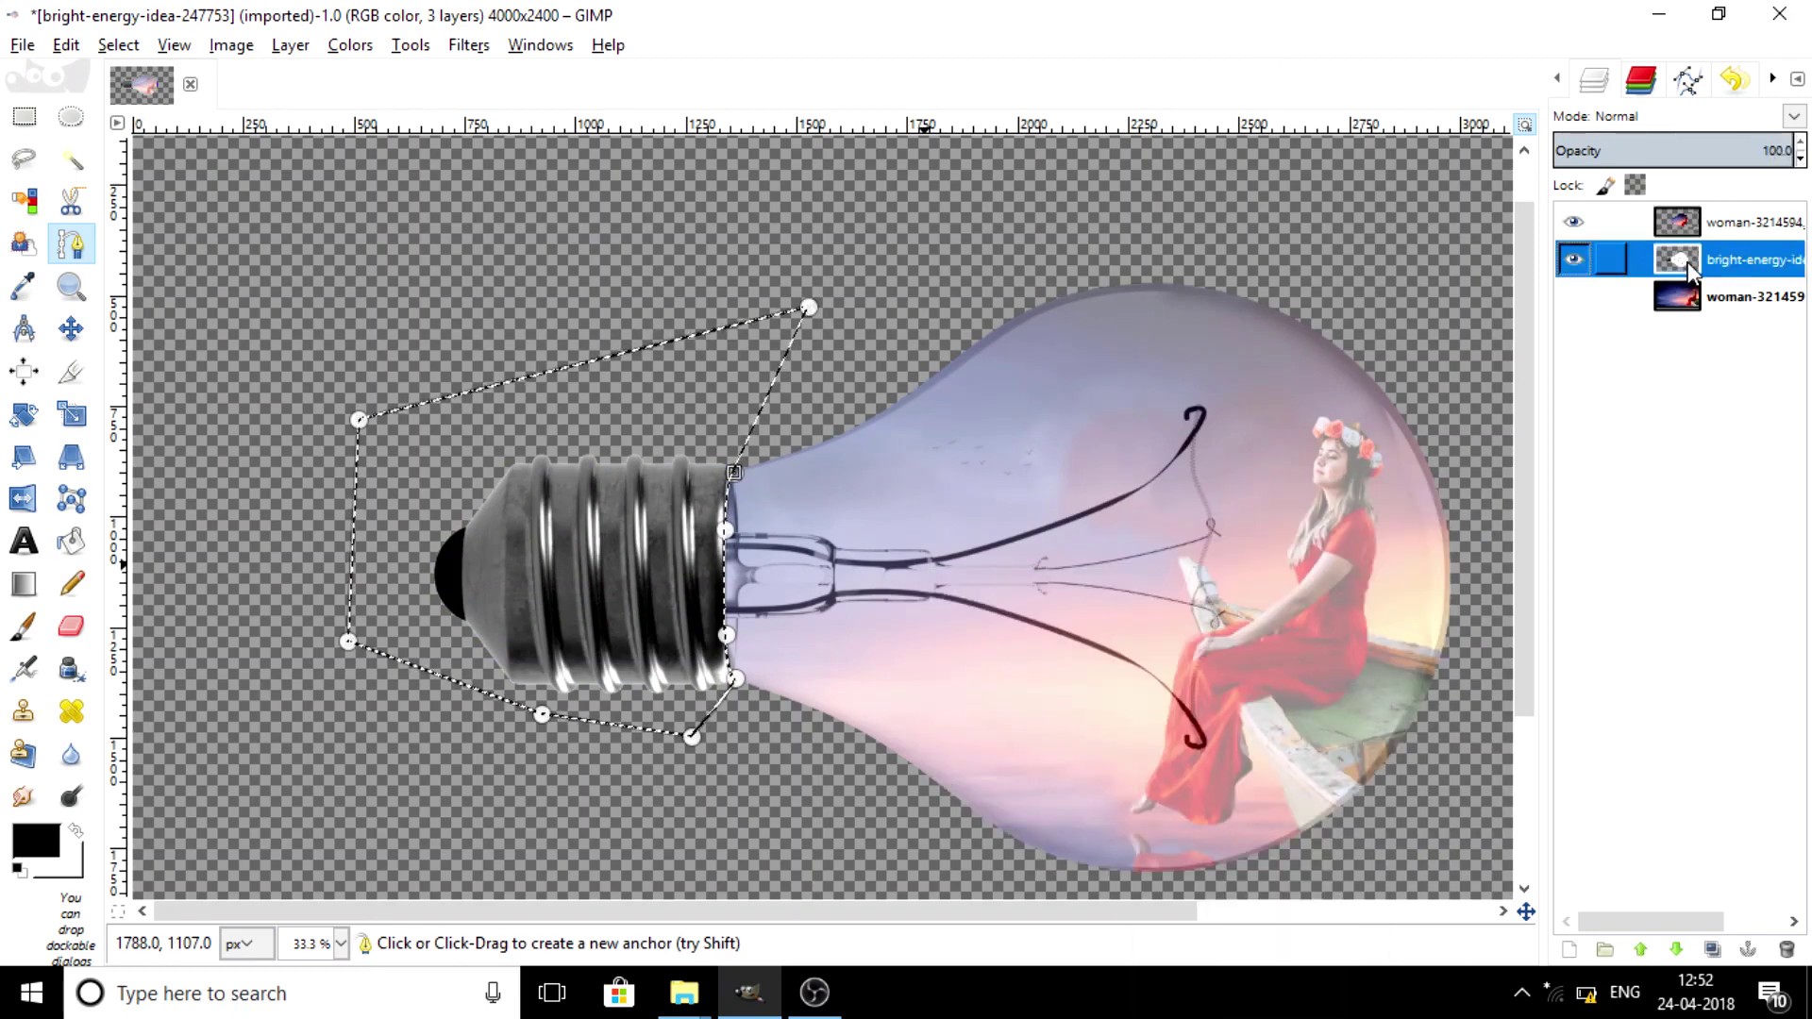
right_click(1688, 262)
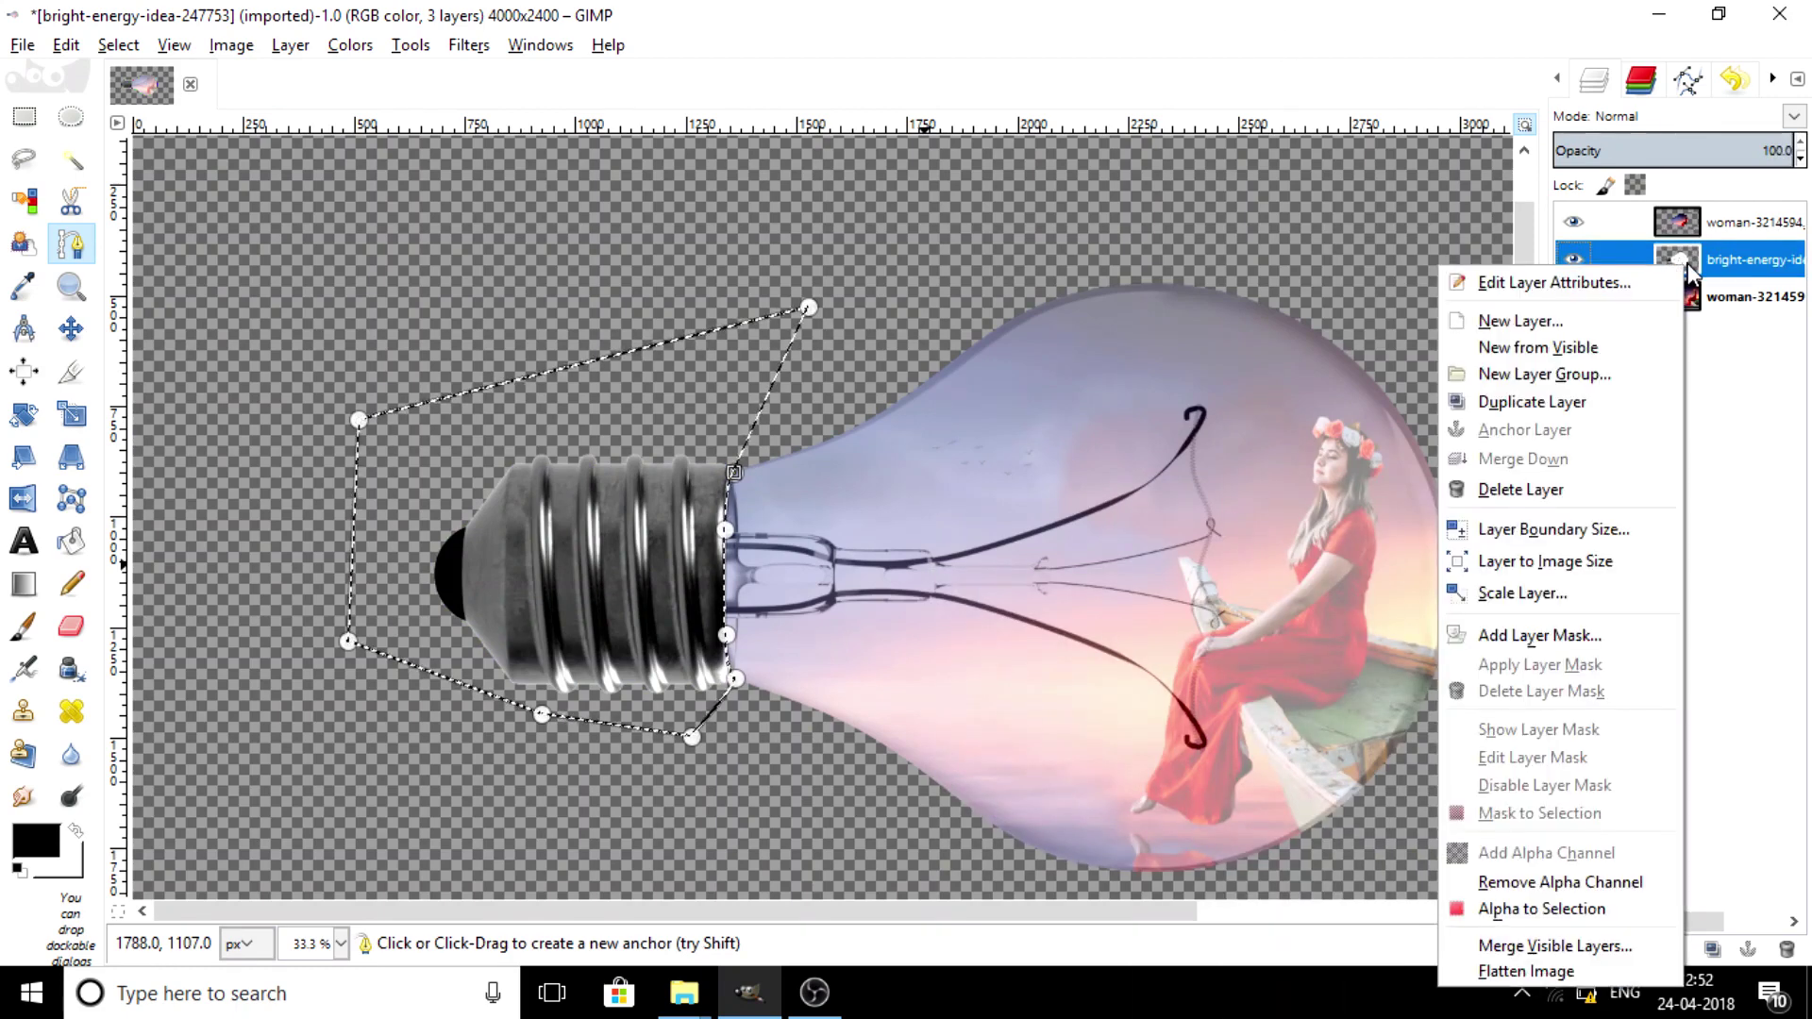
left_click(1557, 404)
left_click(1573, 298)
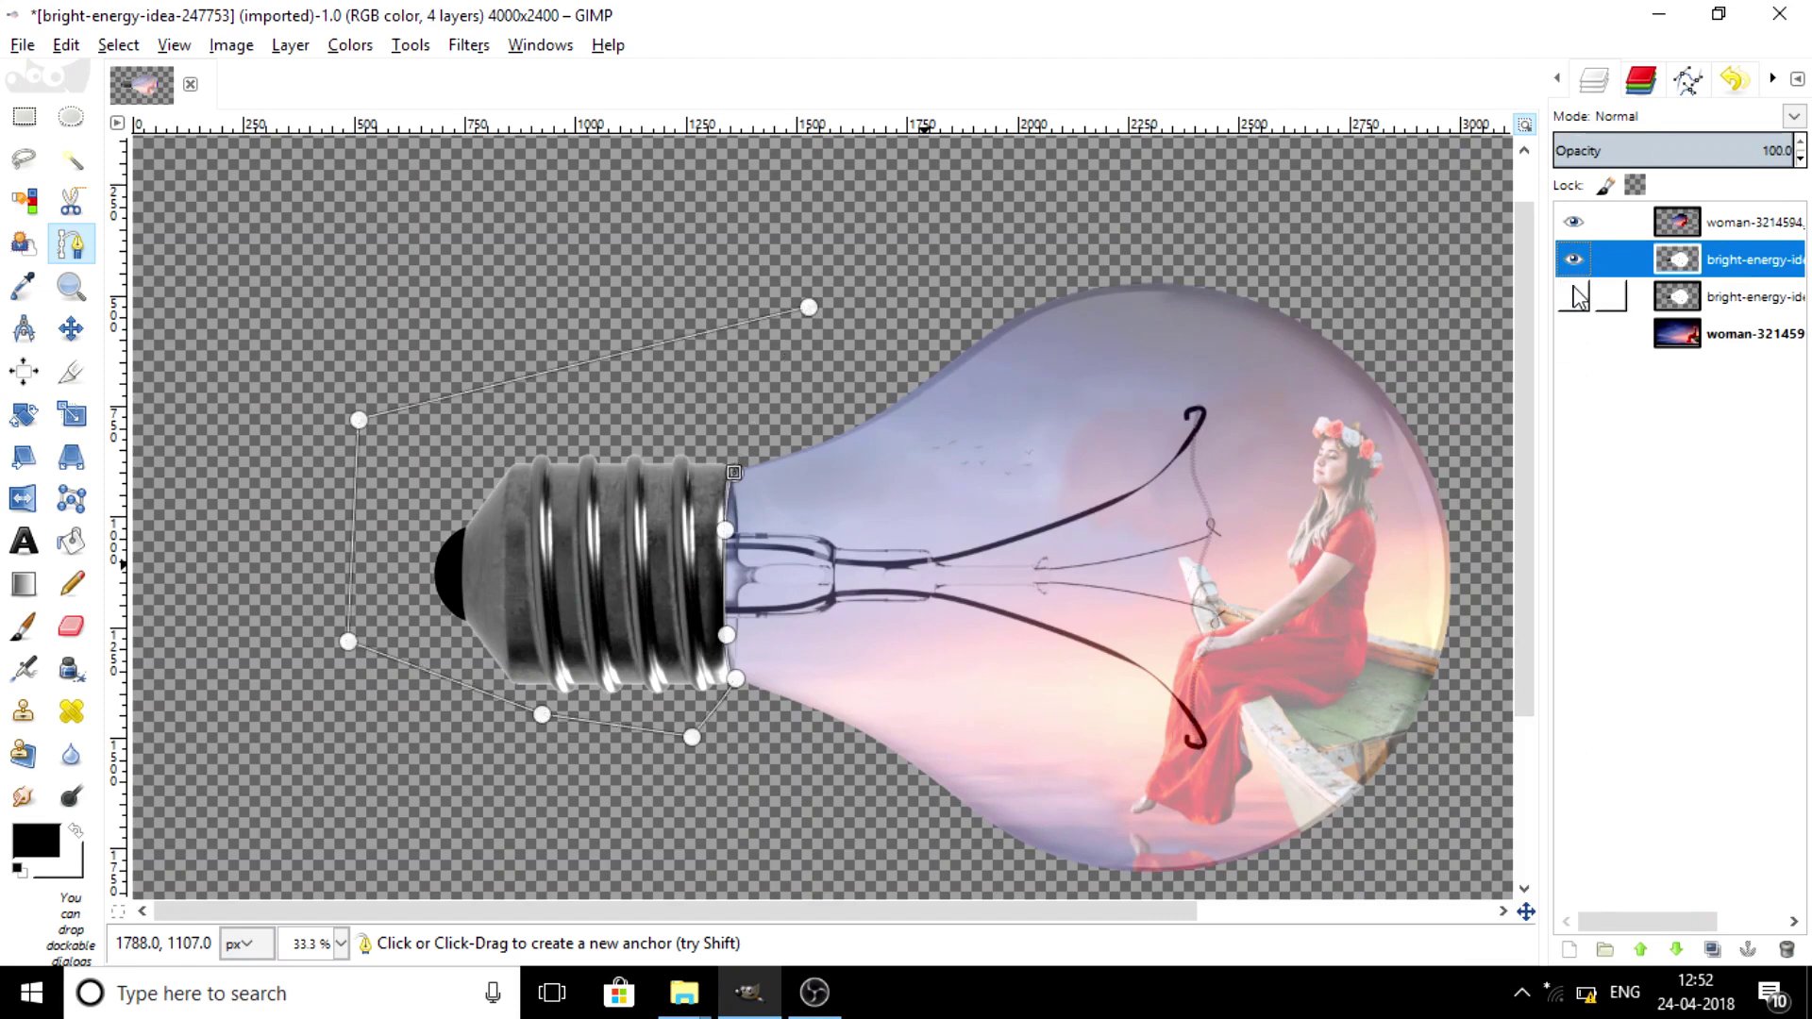
- Invert the selection, delete everything outside the screw base, then select none
right_click(1265, 279)
mouse_move(1323, 363)
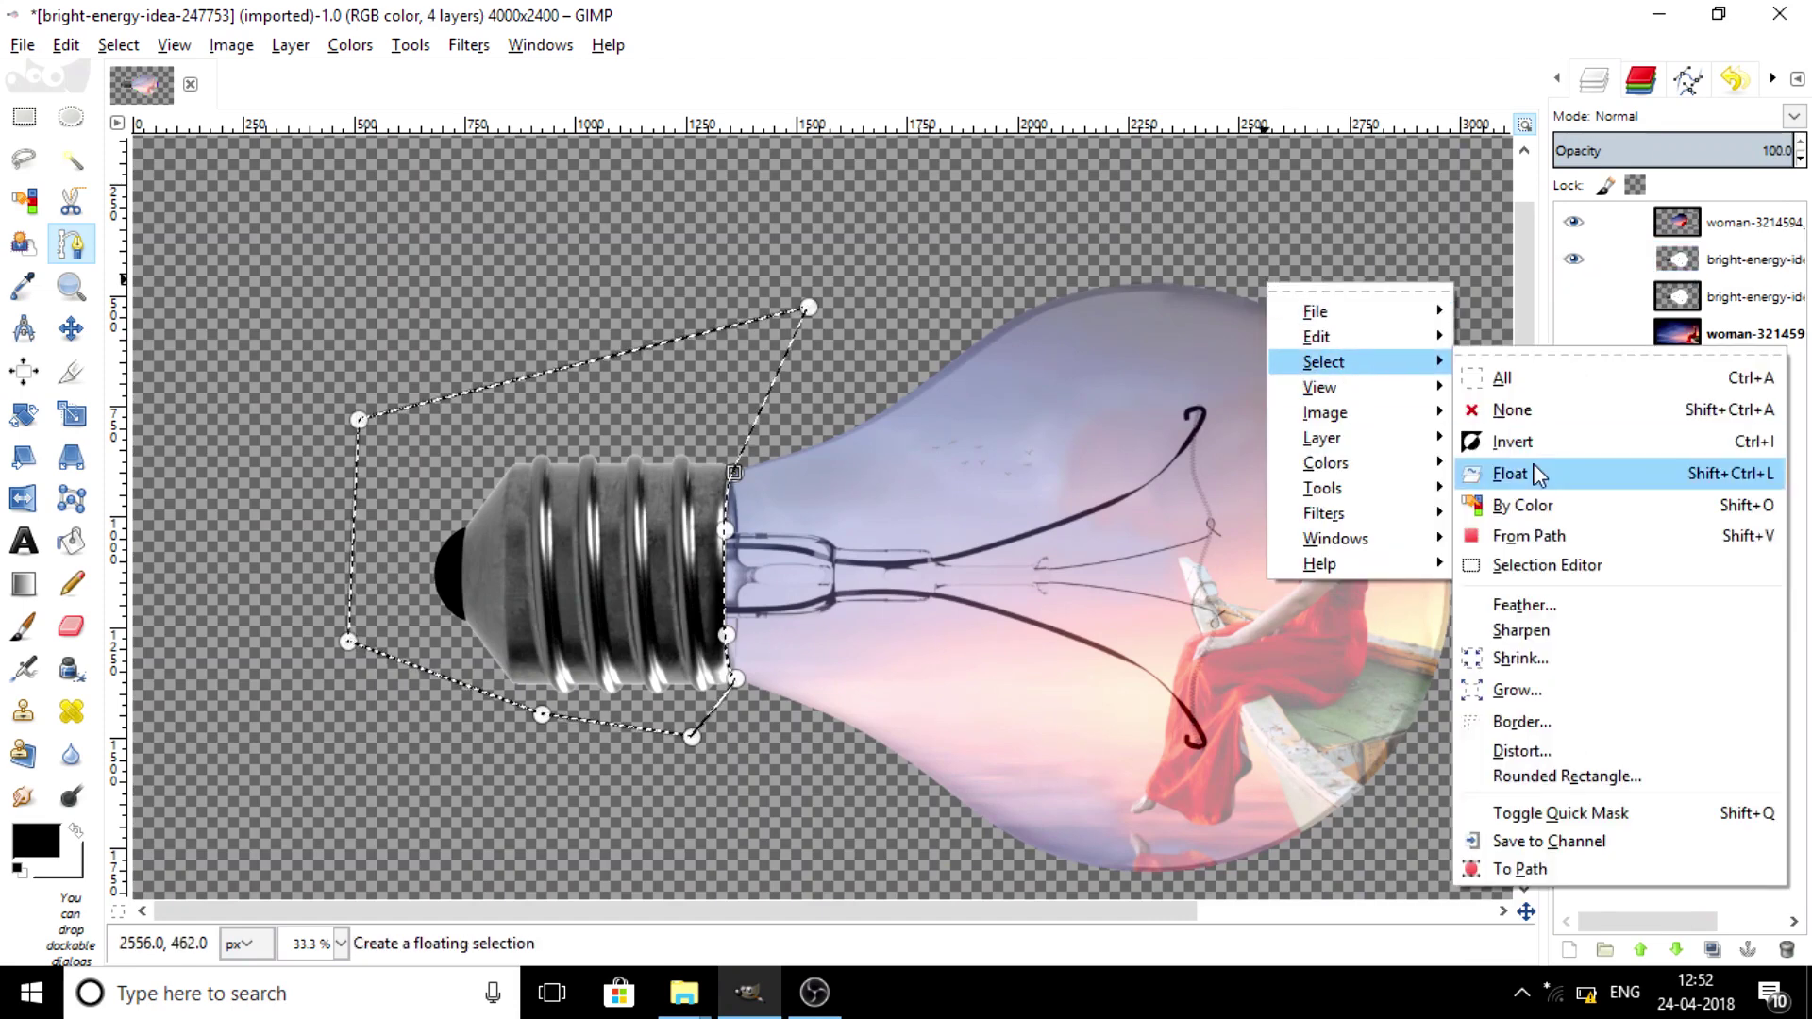
left_click(1513, 442)
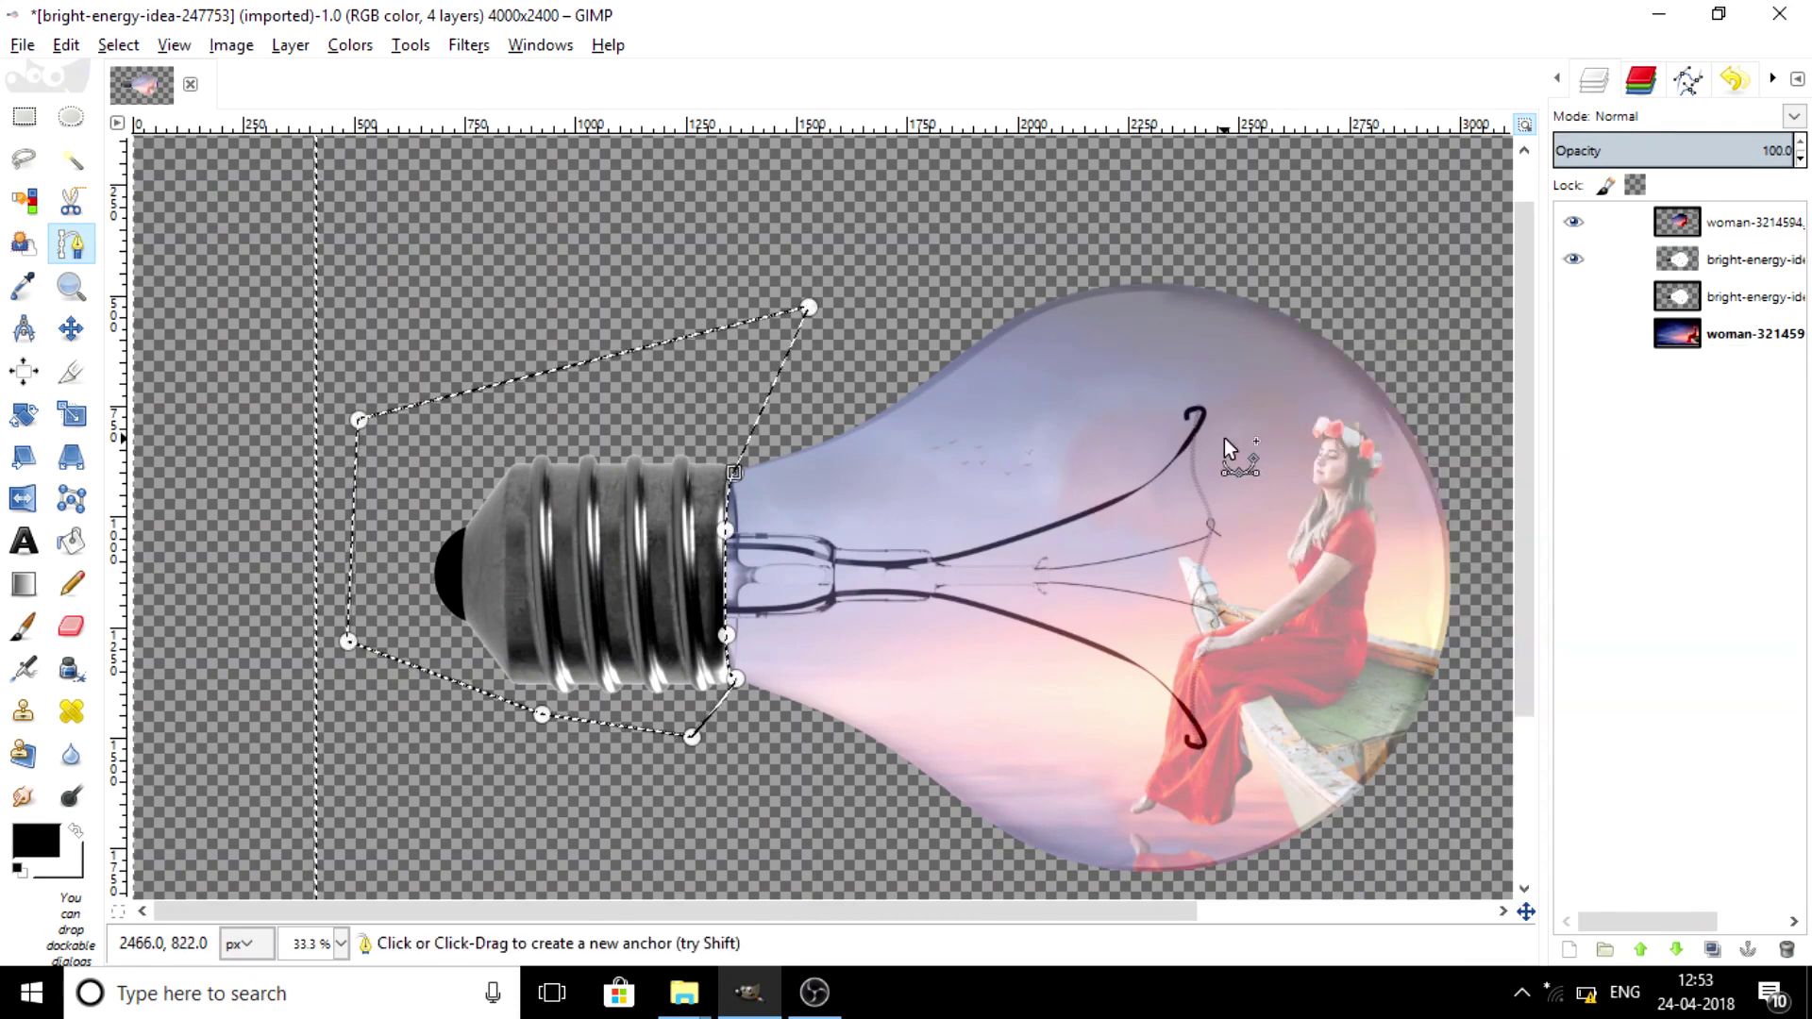
key("Delete")
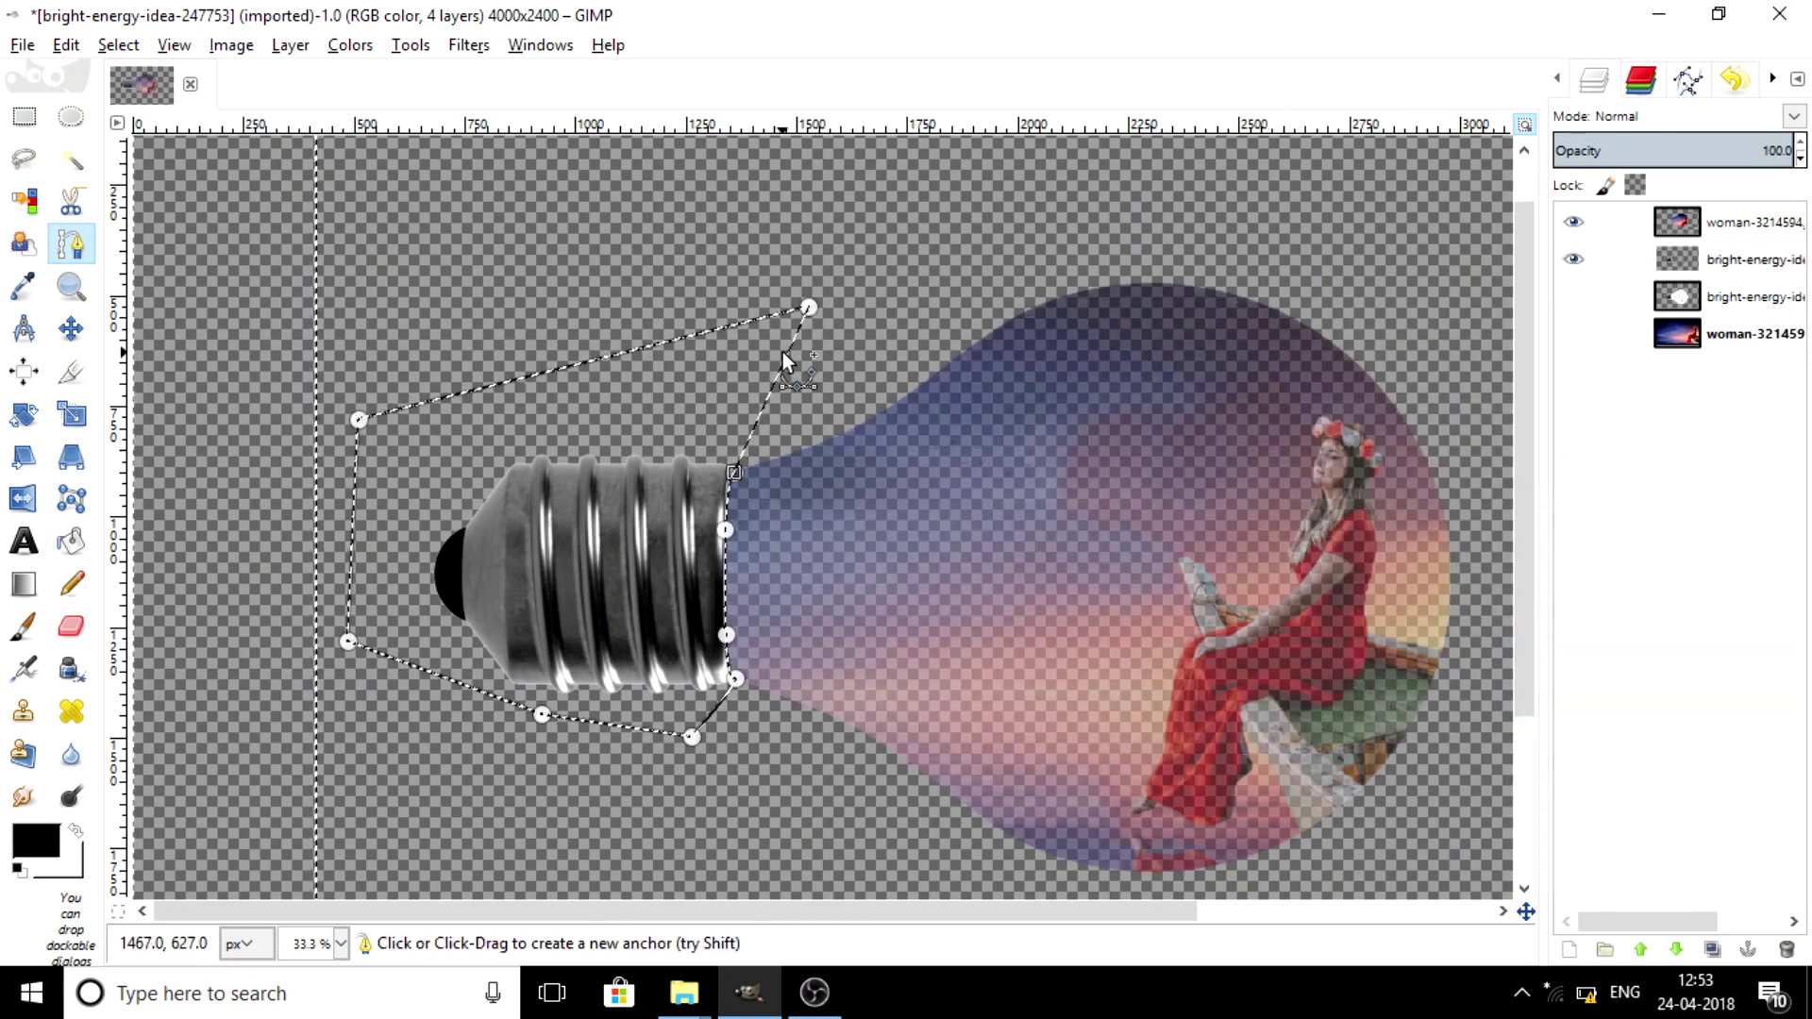
left_click(784, 353)
right_click(923, 394)
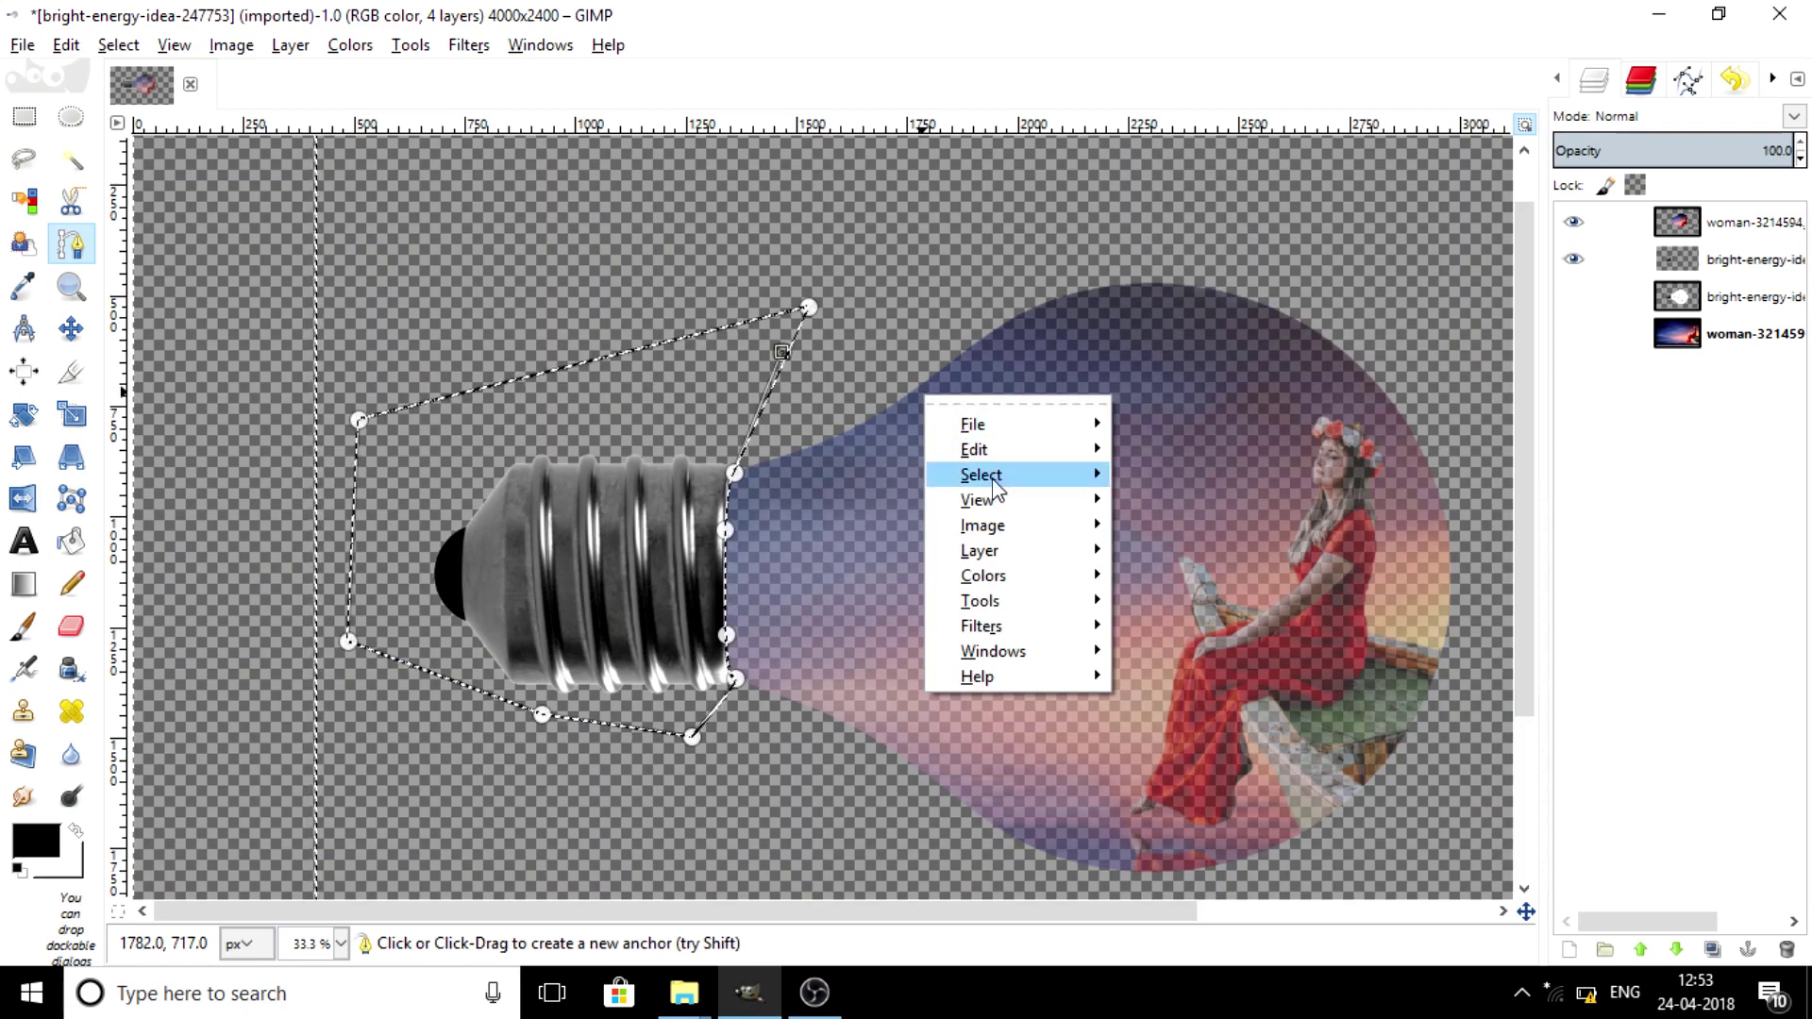
left_click(1172, 522)
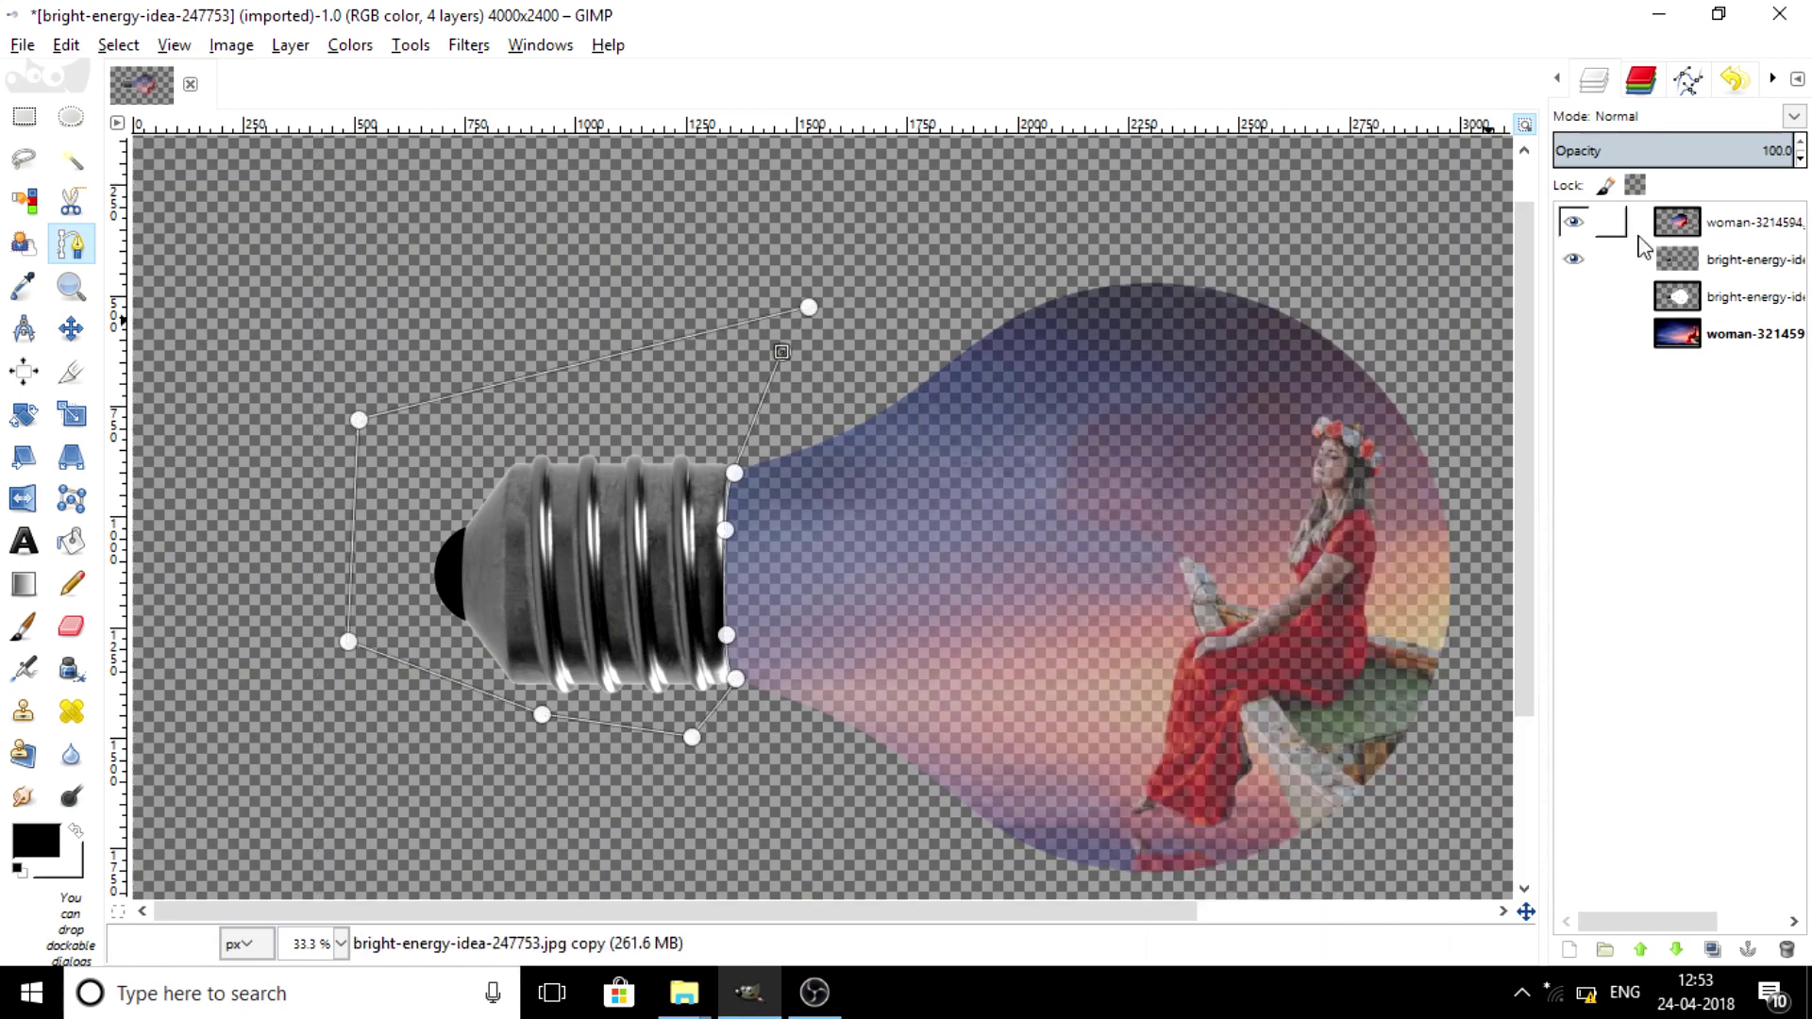
- Show the full bulb layer again and raise the woman scene layer's opacity to 100
left_click(1573, 259)
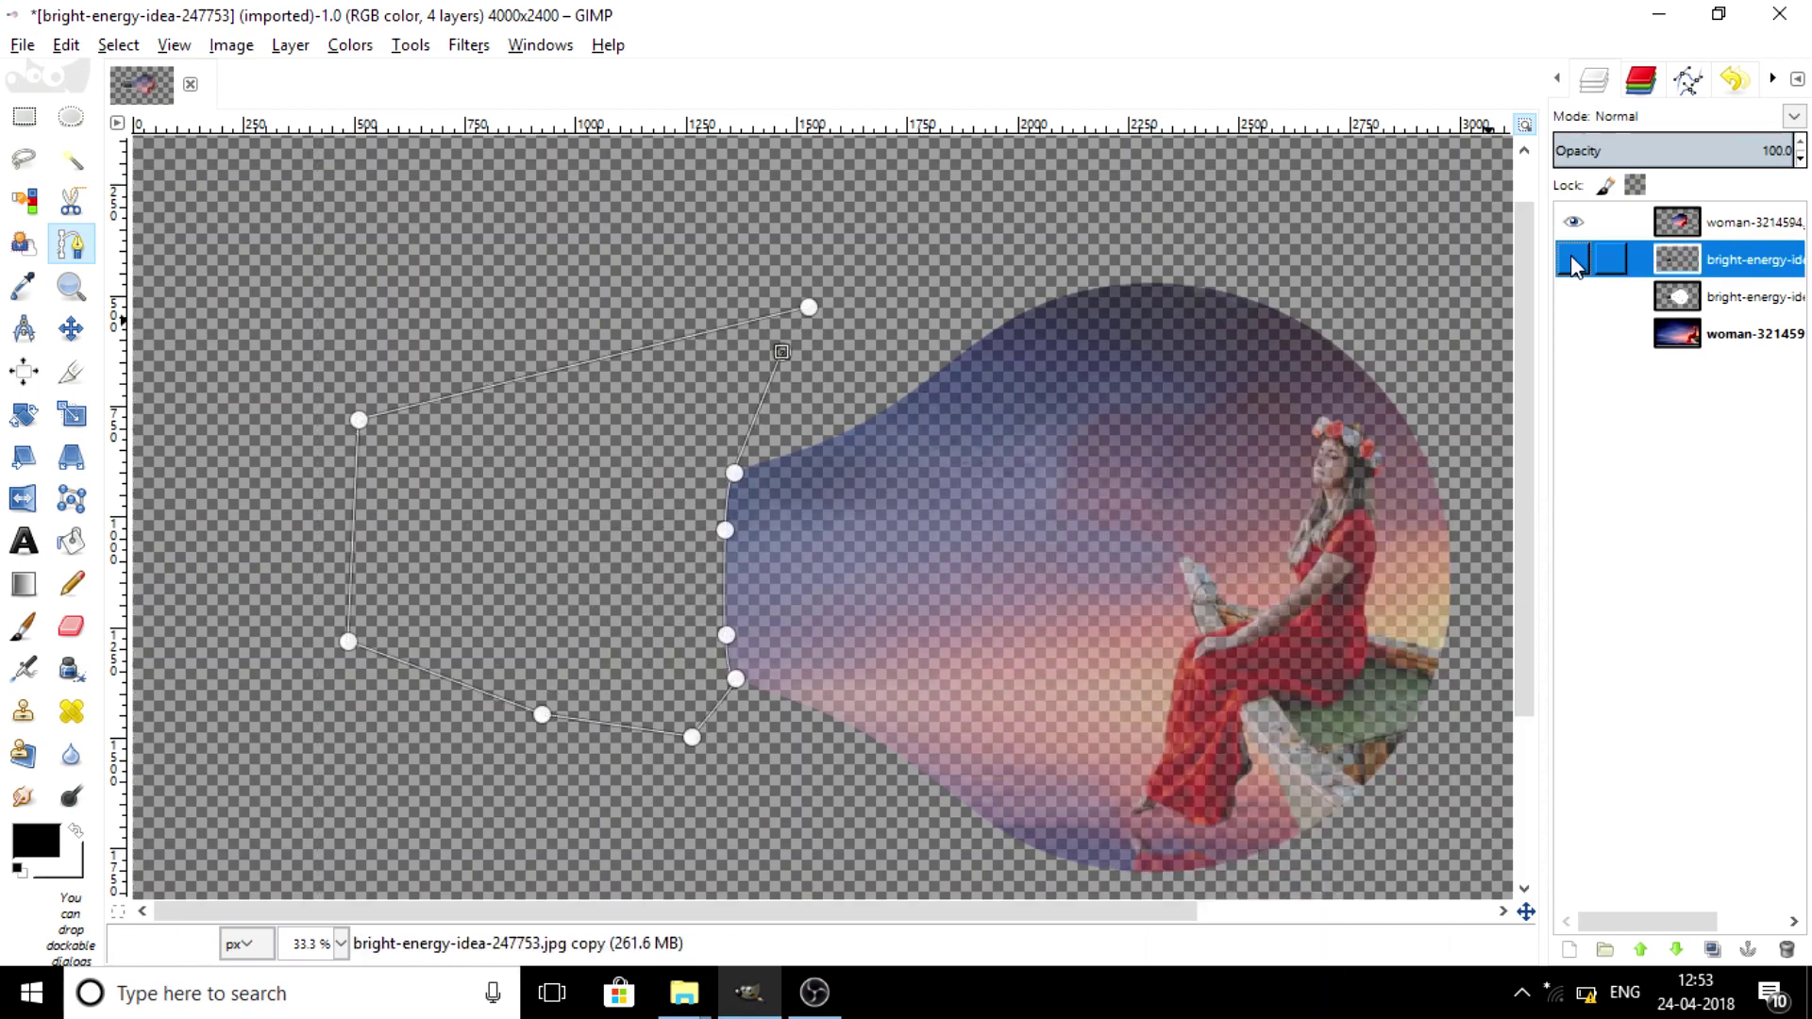
left_click(73, 330)
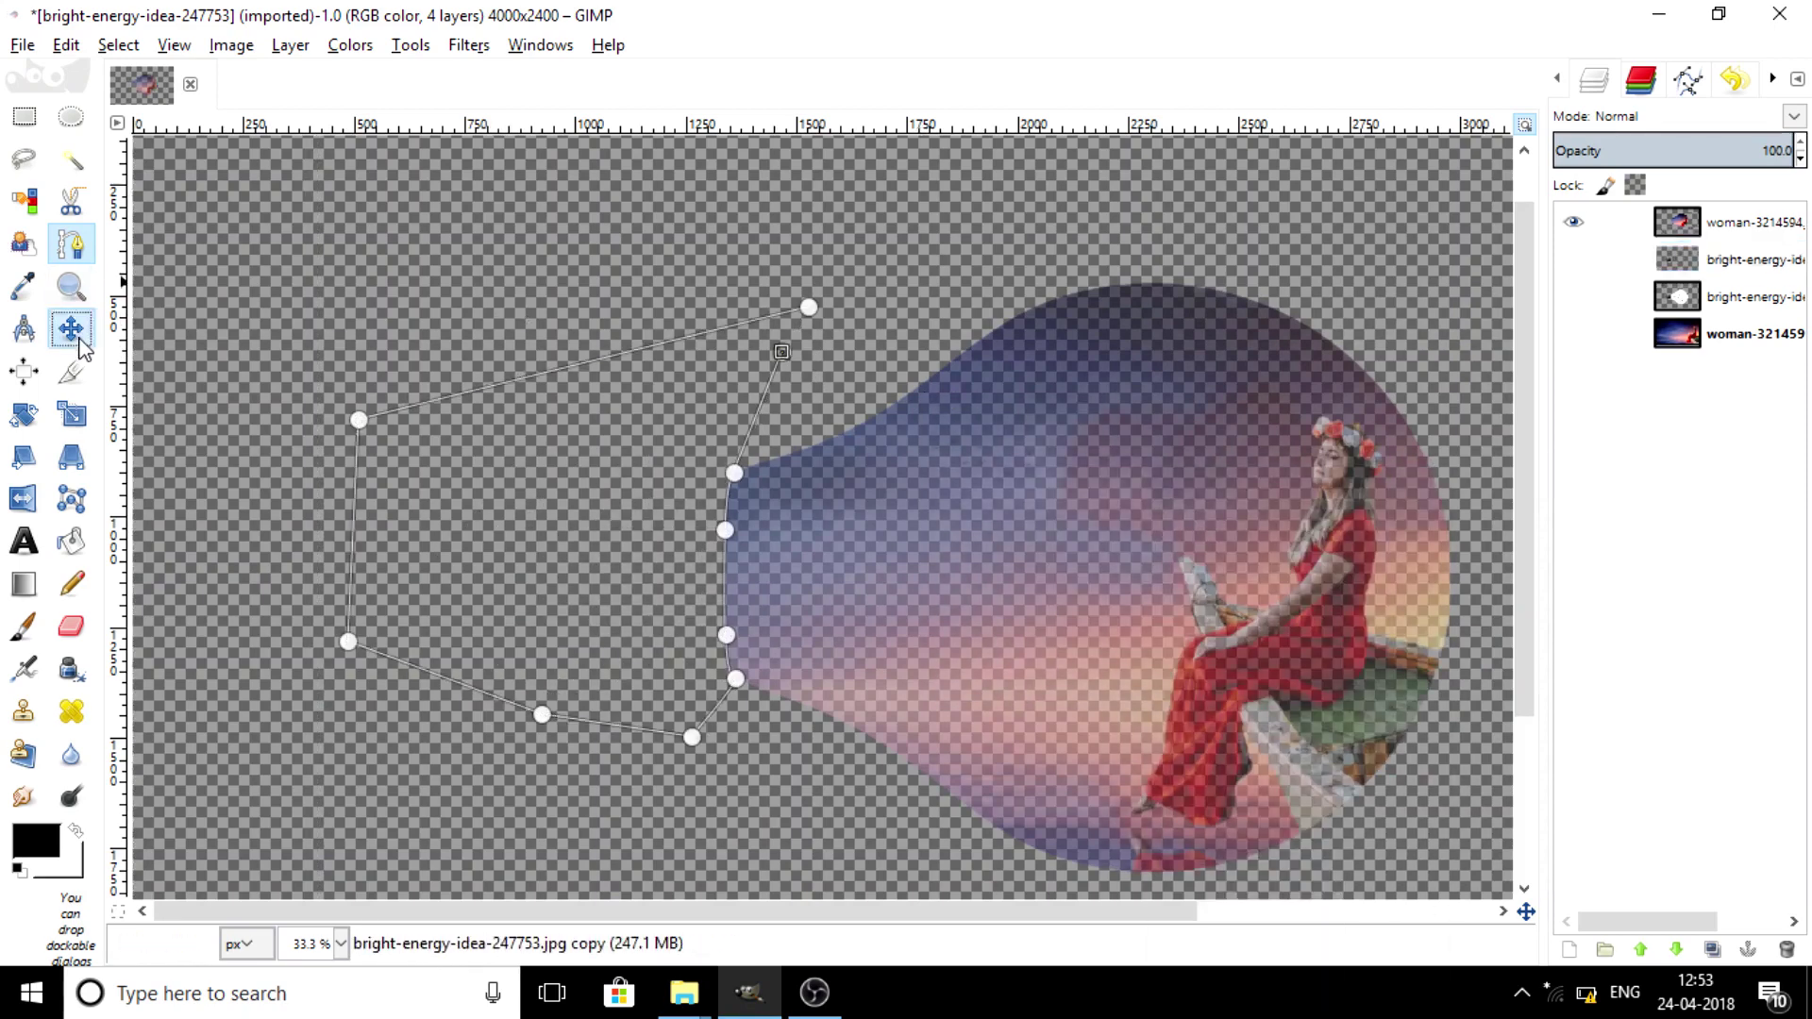
left_click(1573, 296)
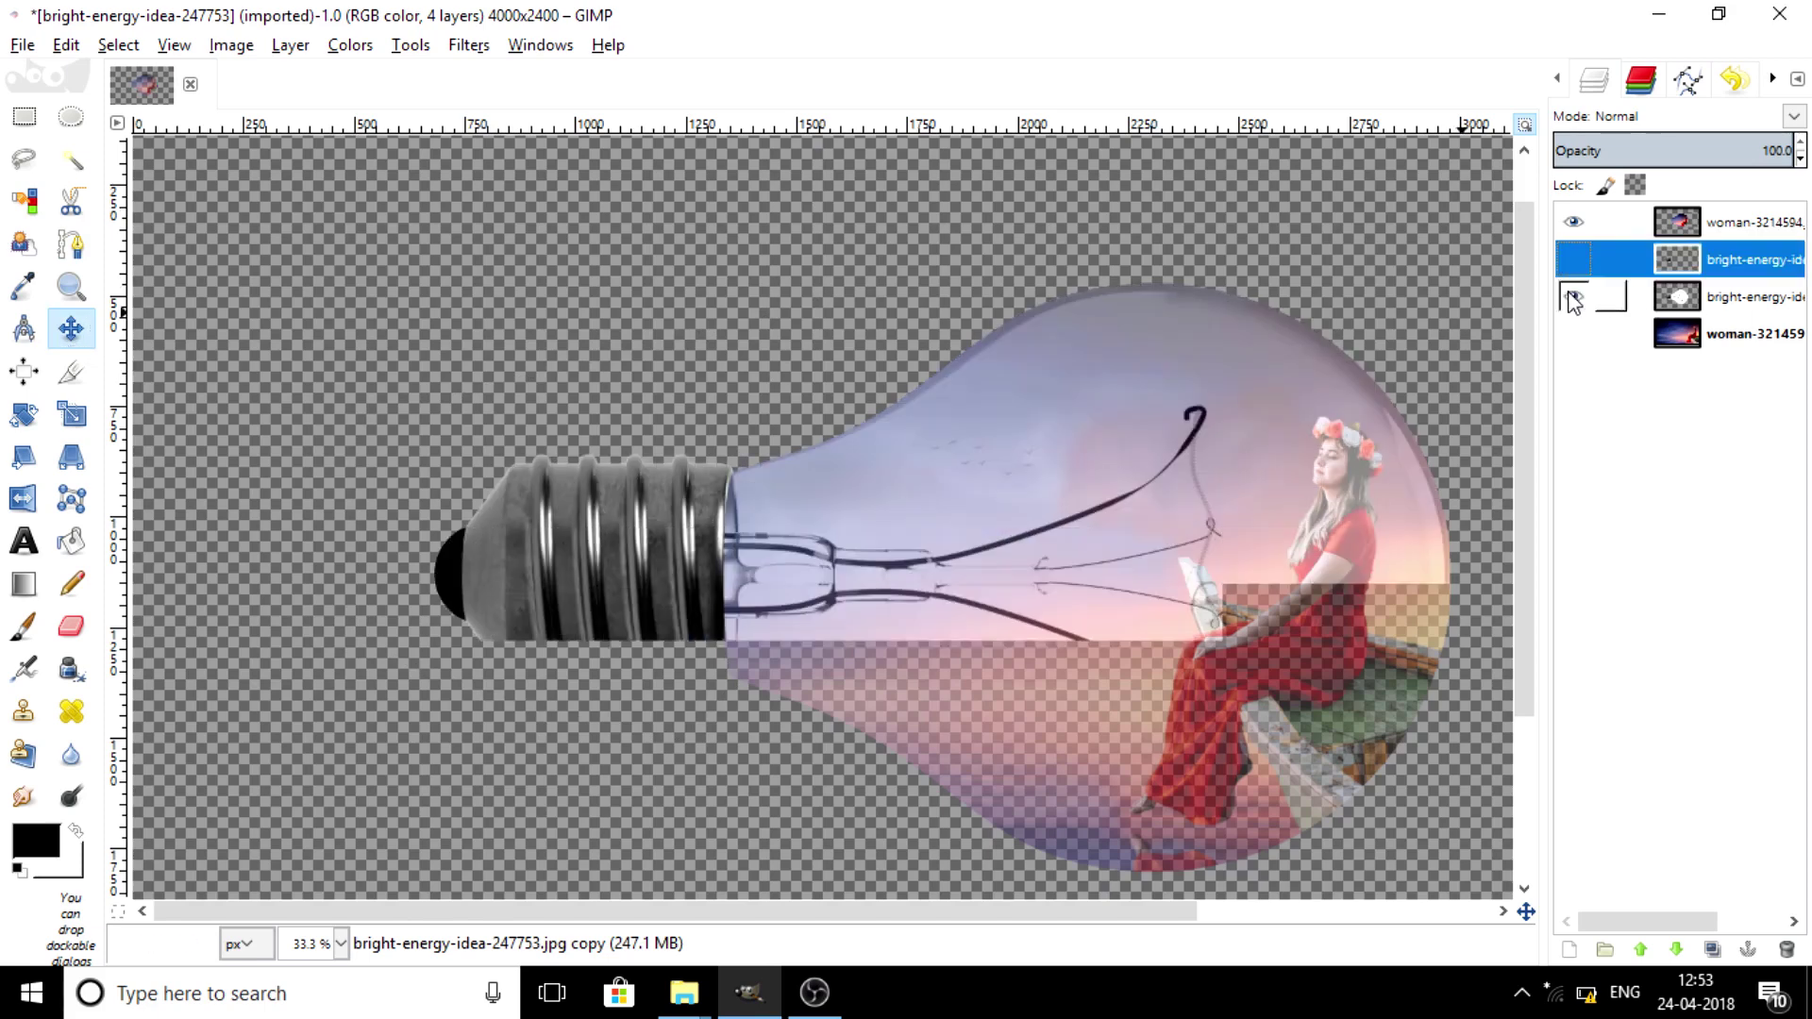
left_click(1699, 222)
left_click_drag(1697, 151, 1807, 142)
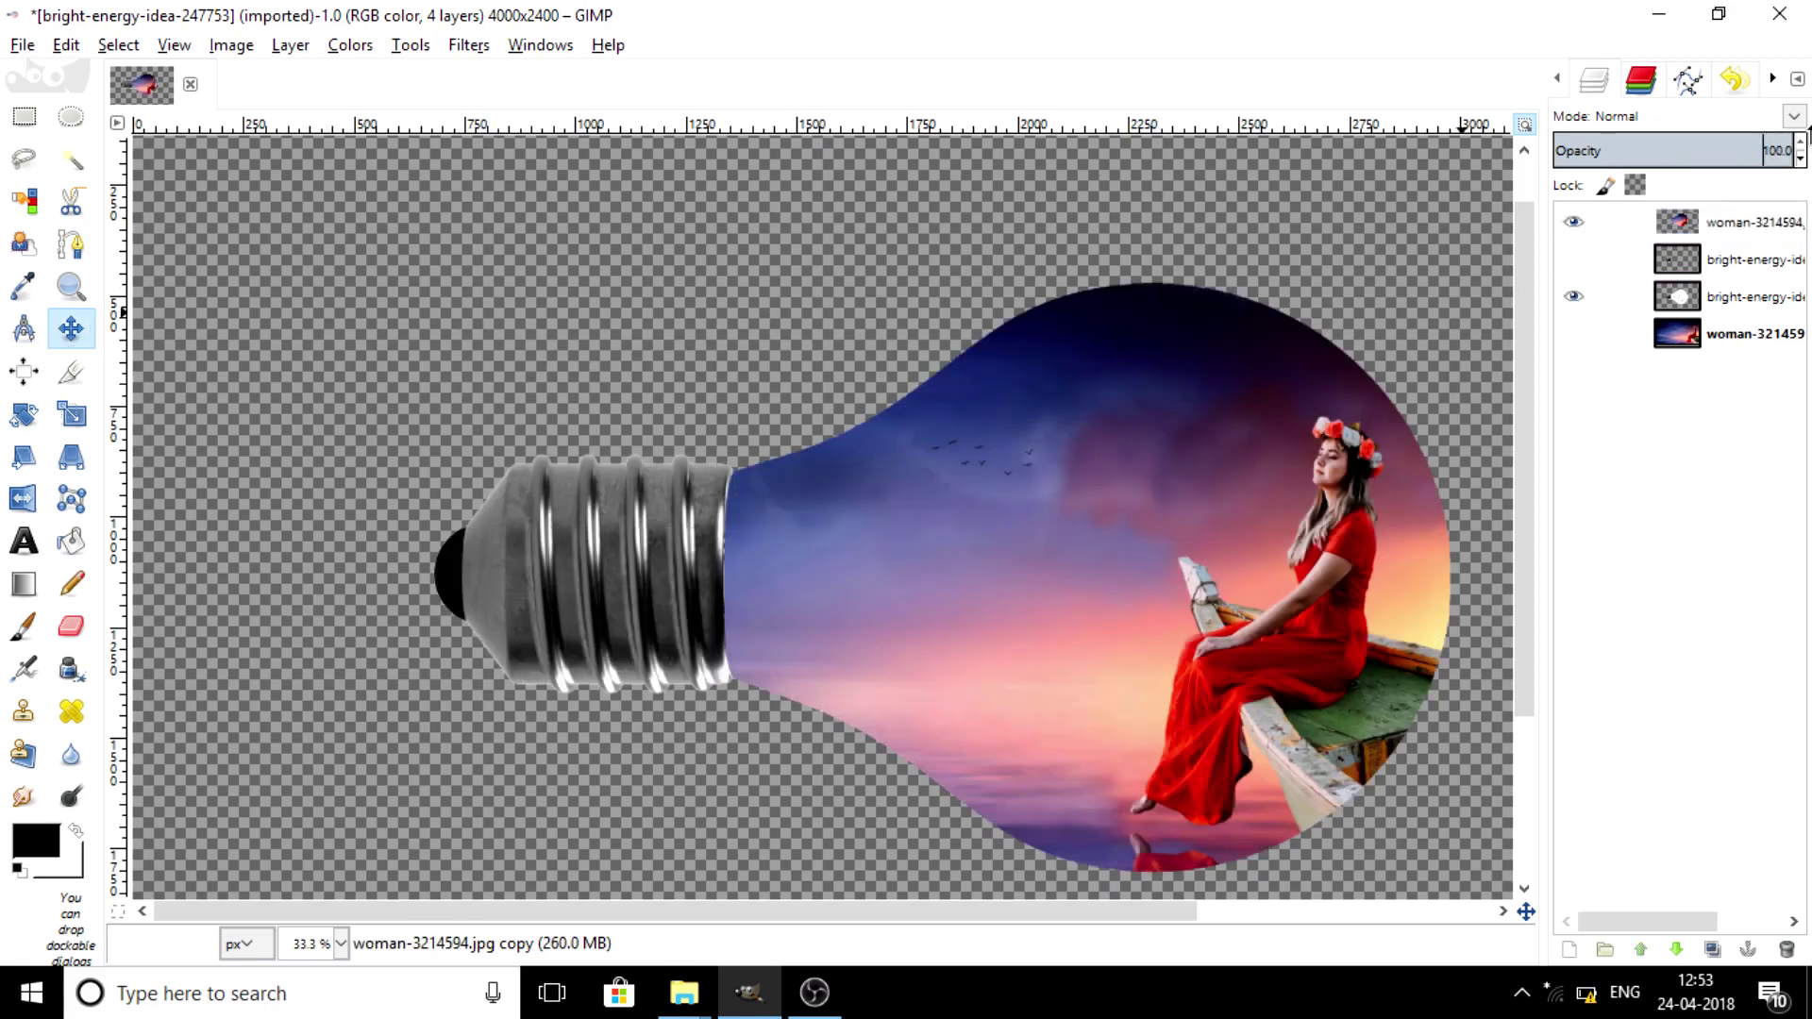
- Fit the image in the window and move the woman layer below the base-only bulb copy
key("minus")
key("minus")
key("minus")
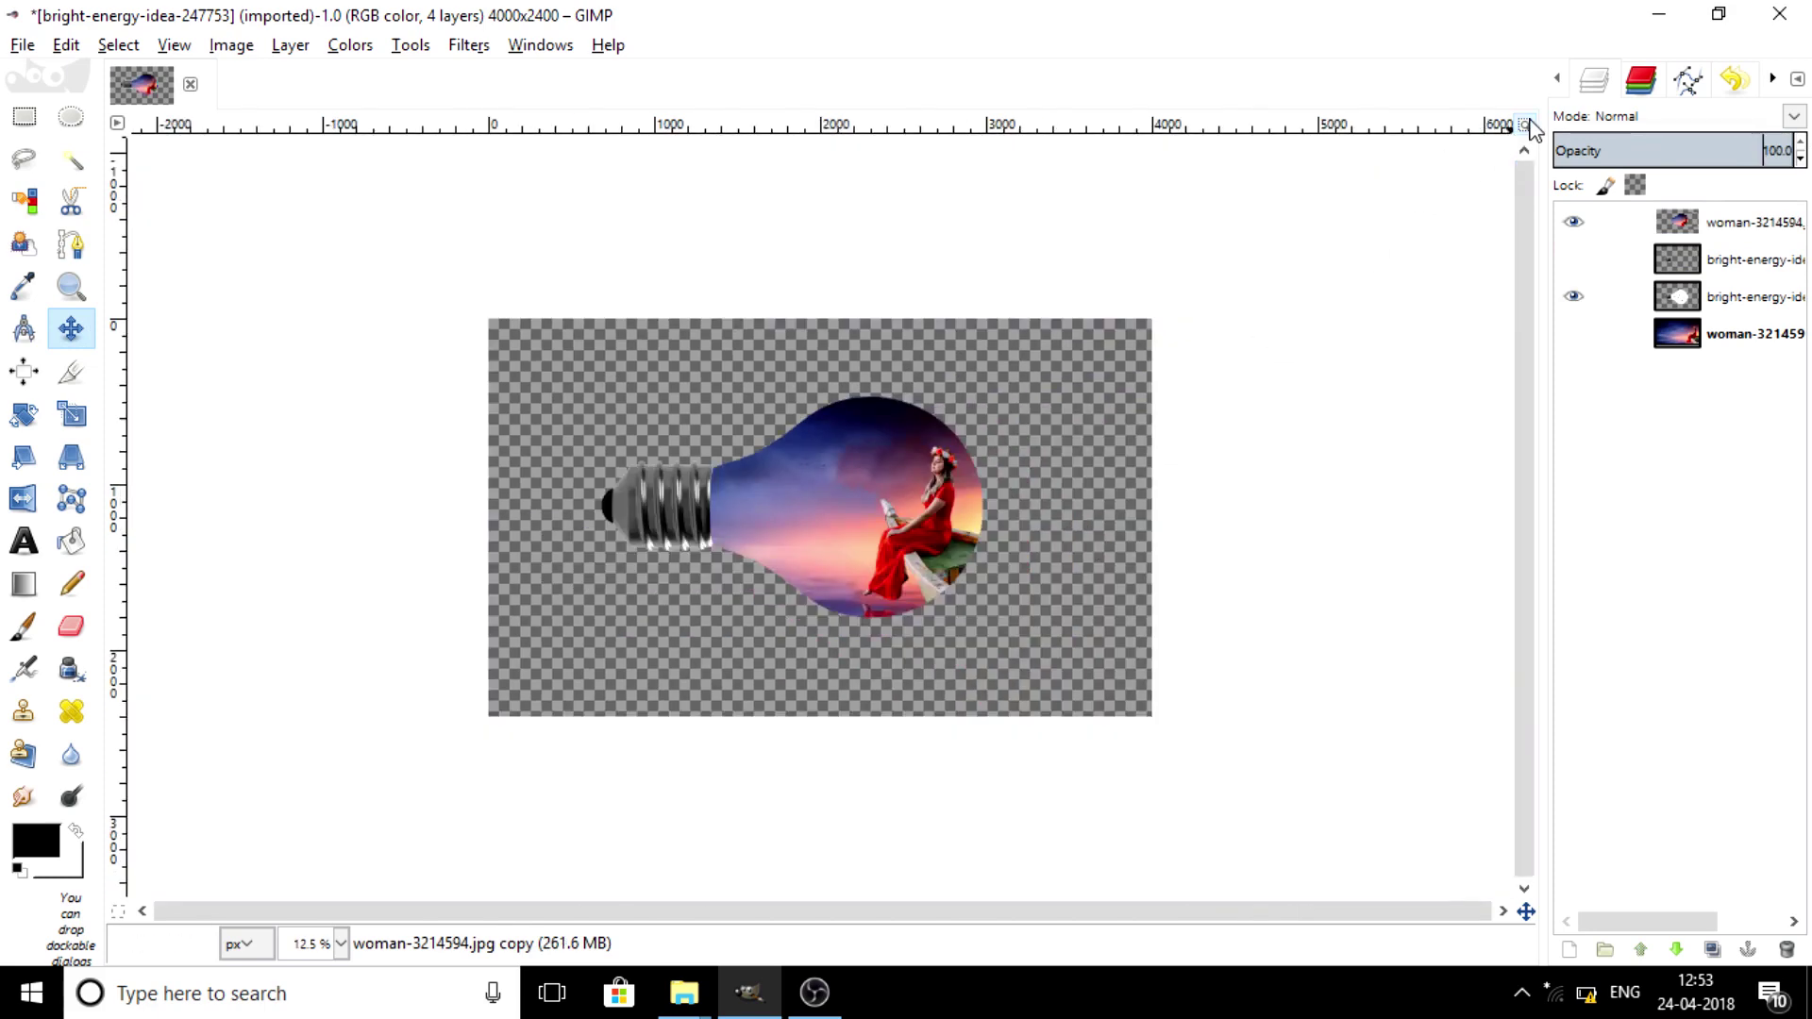
left_click(1528, 124)
left_click(1679, 225)
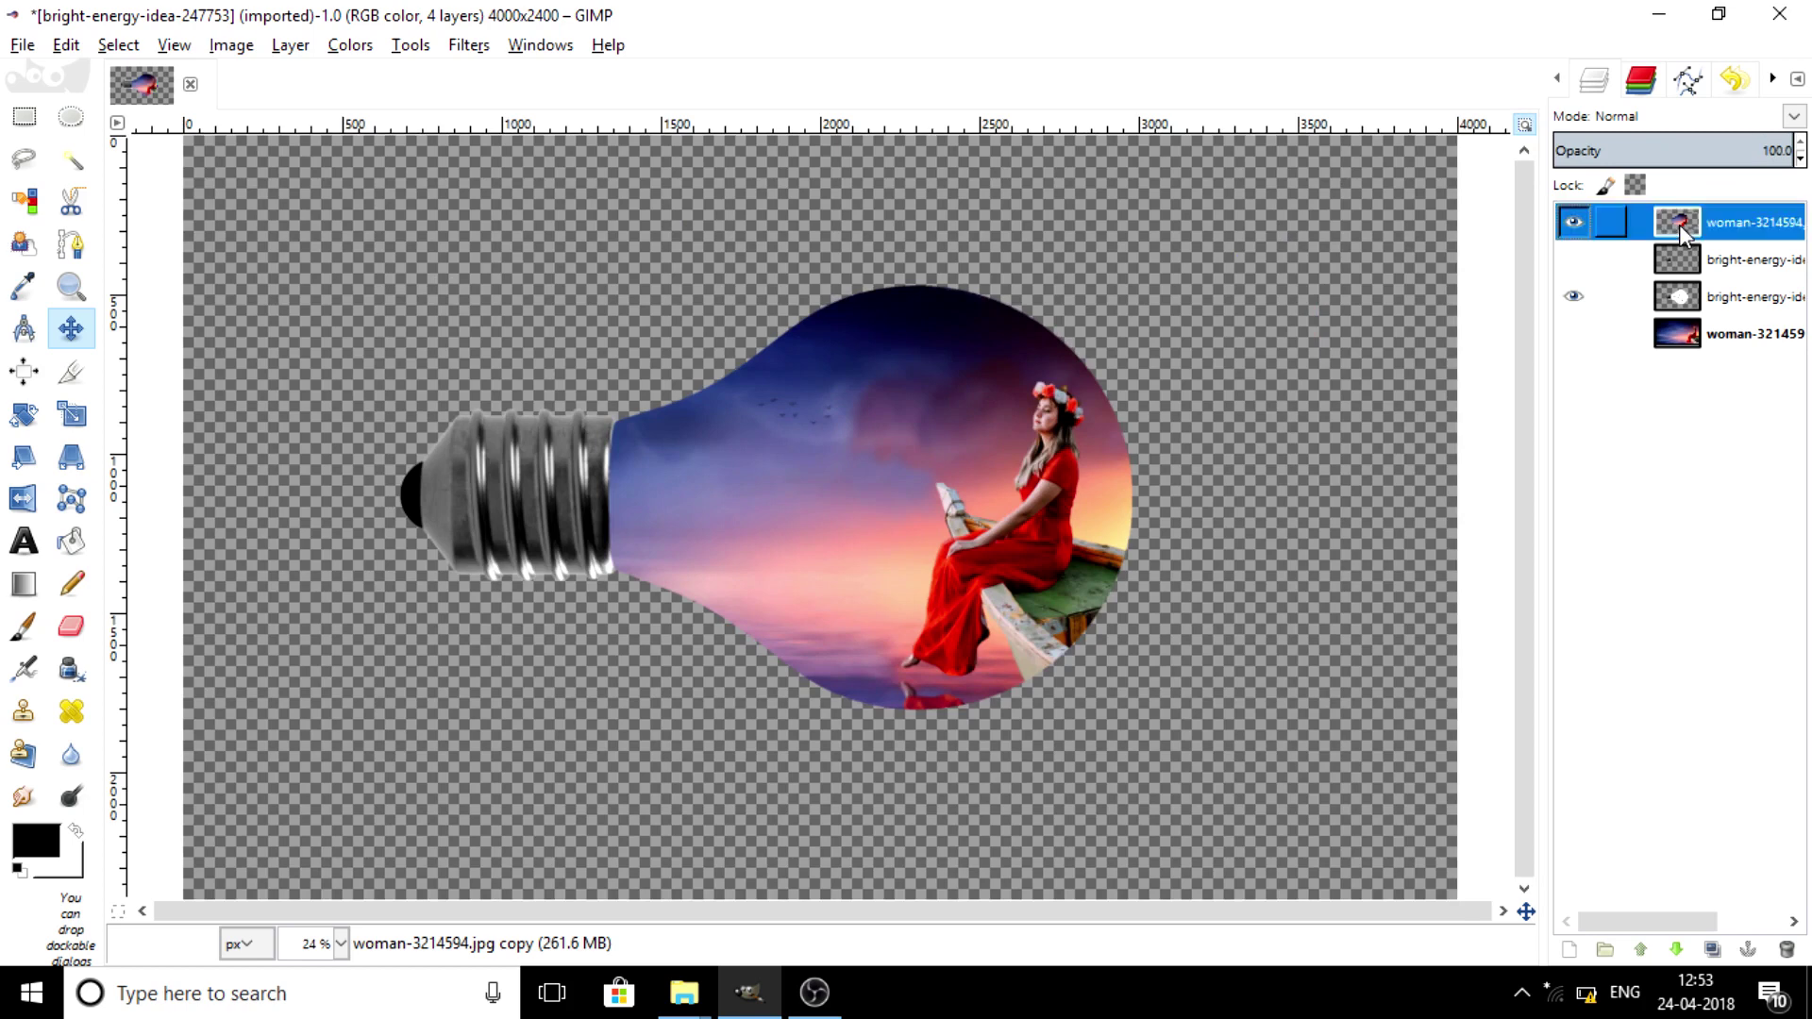
left_click_drag(1714, 223, 1700, 282)
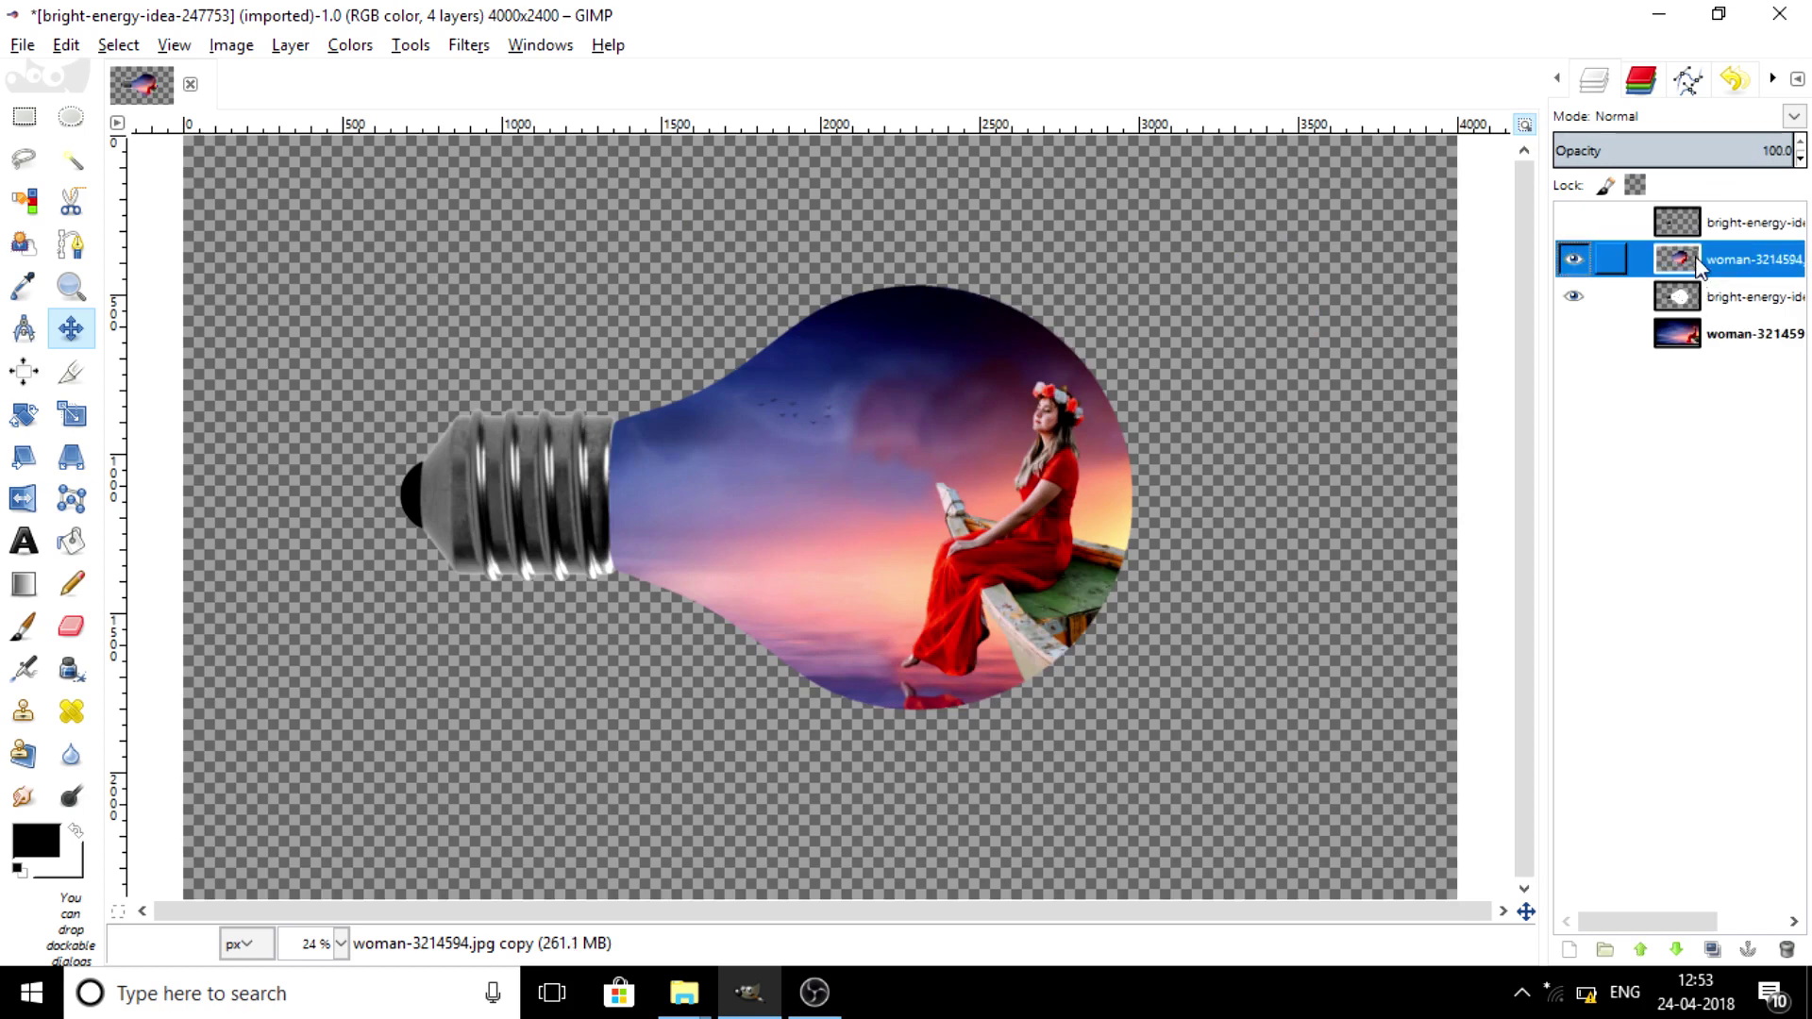
- Set the woman layer's blend mode to Multiply and compare with the bulb layer toggled
right_click(1698, 262)
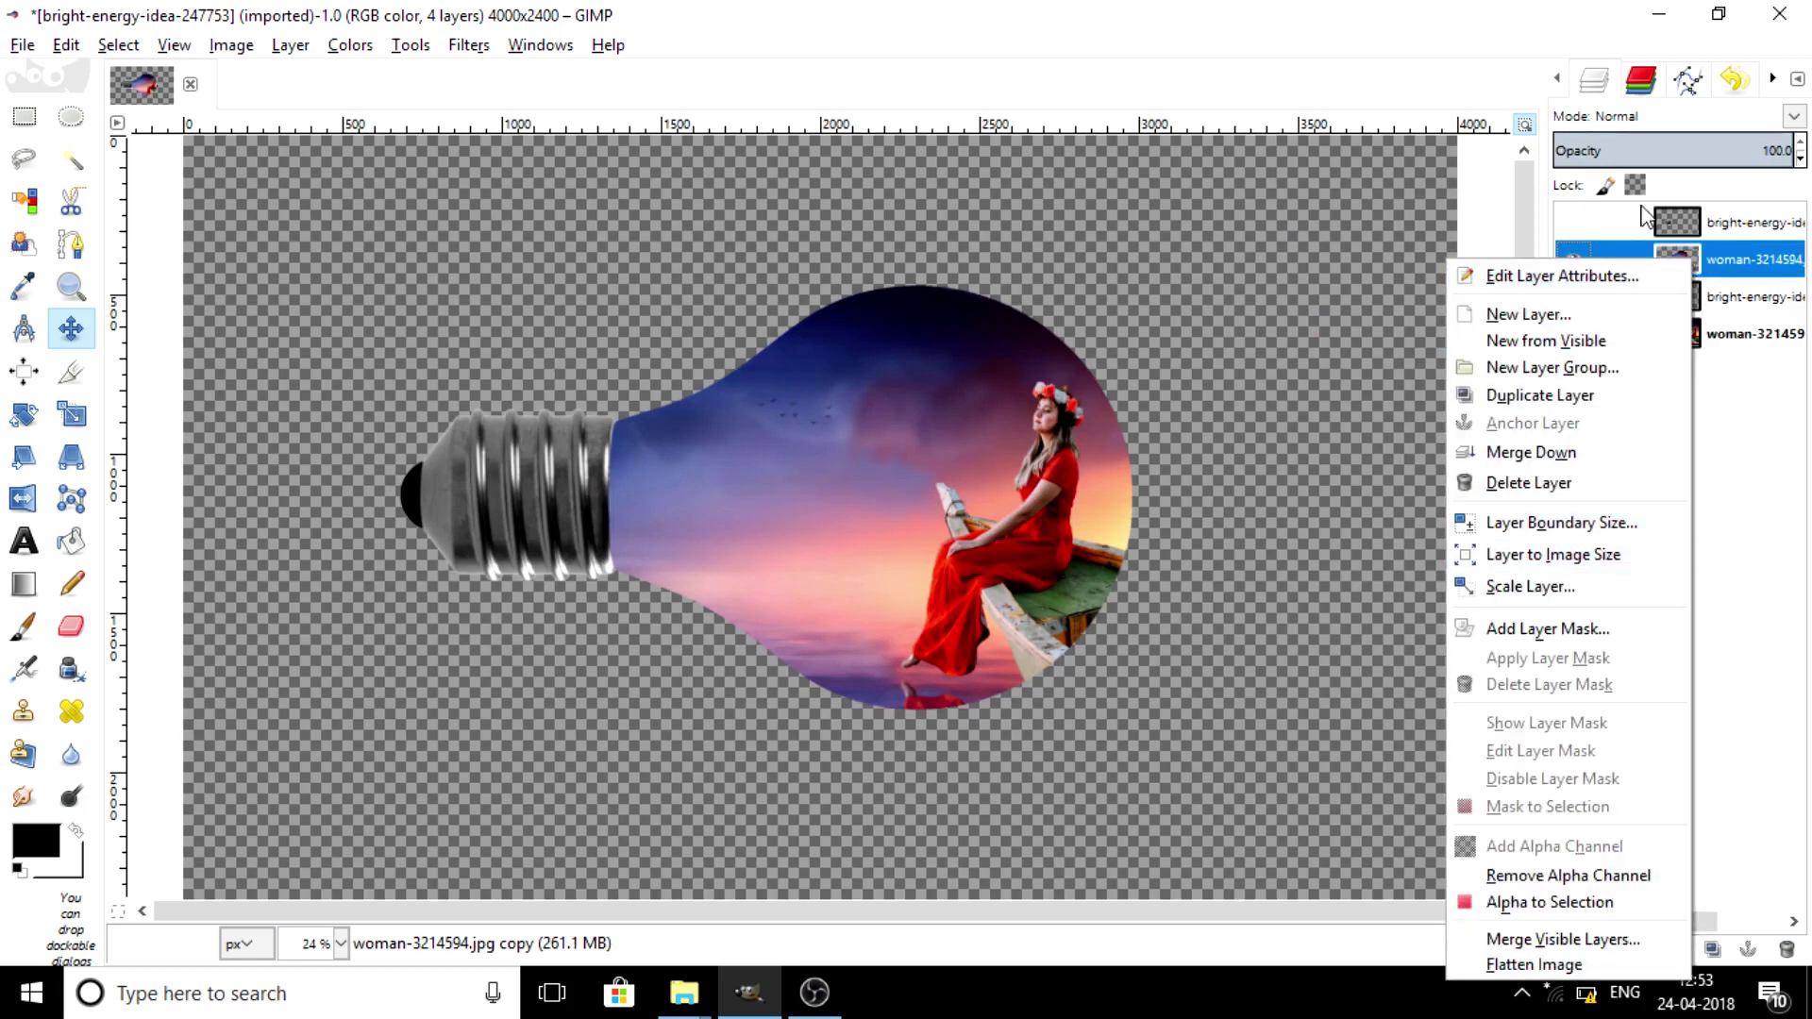
left_click(1693, 121)
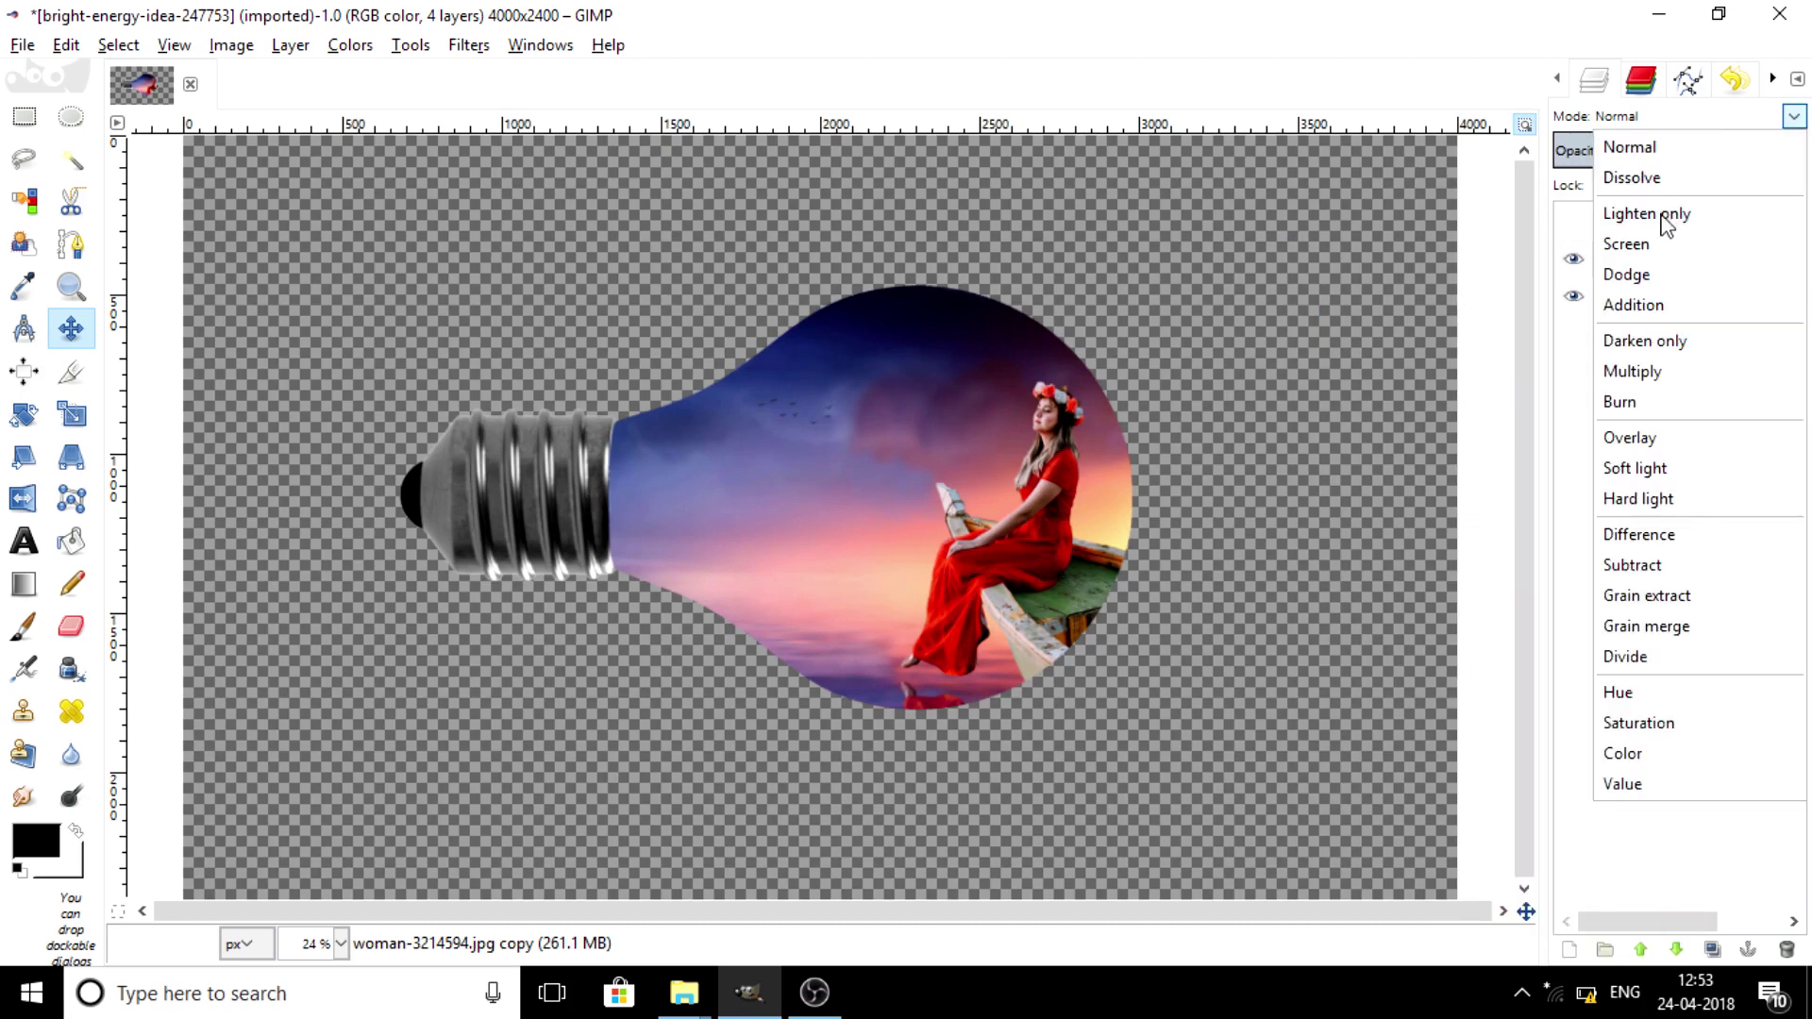
left_click(1662, 374)
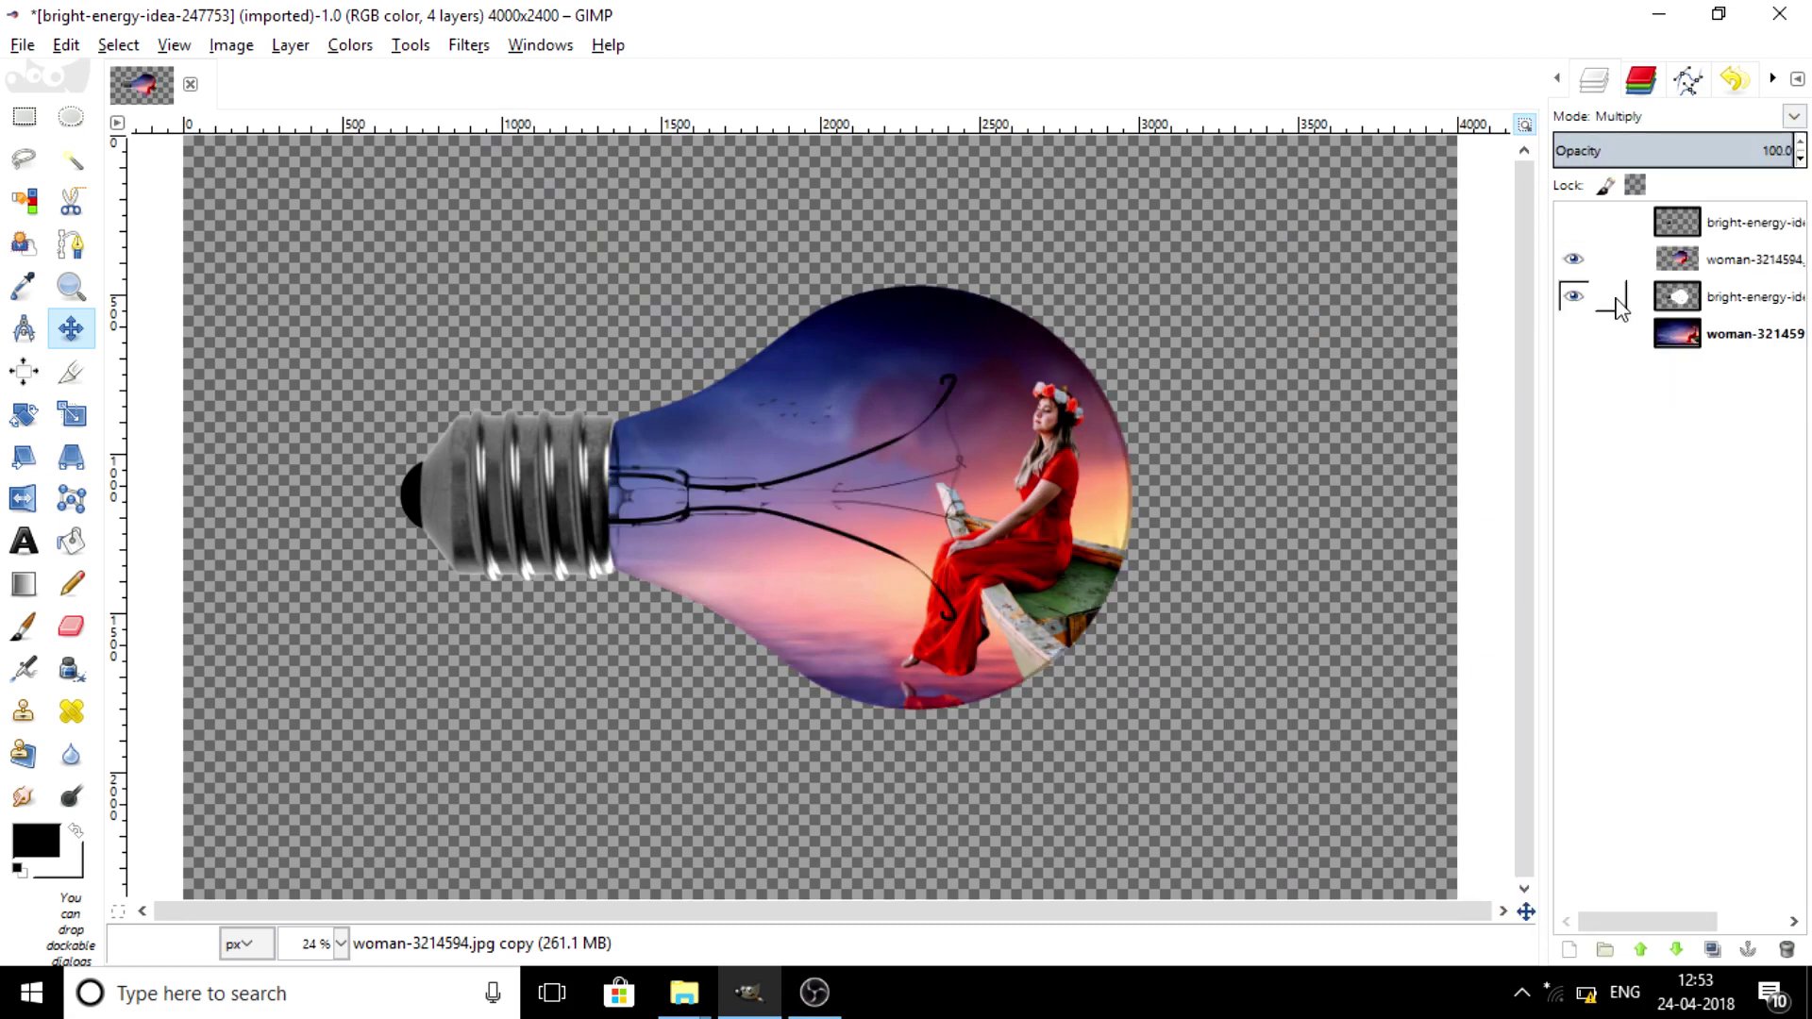
left_click(1574, 296)
left_click(1573, 296)
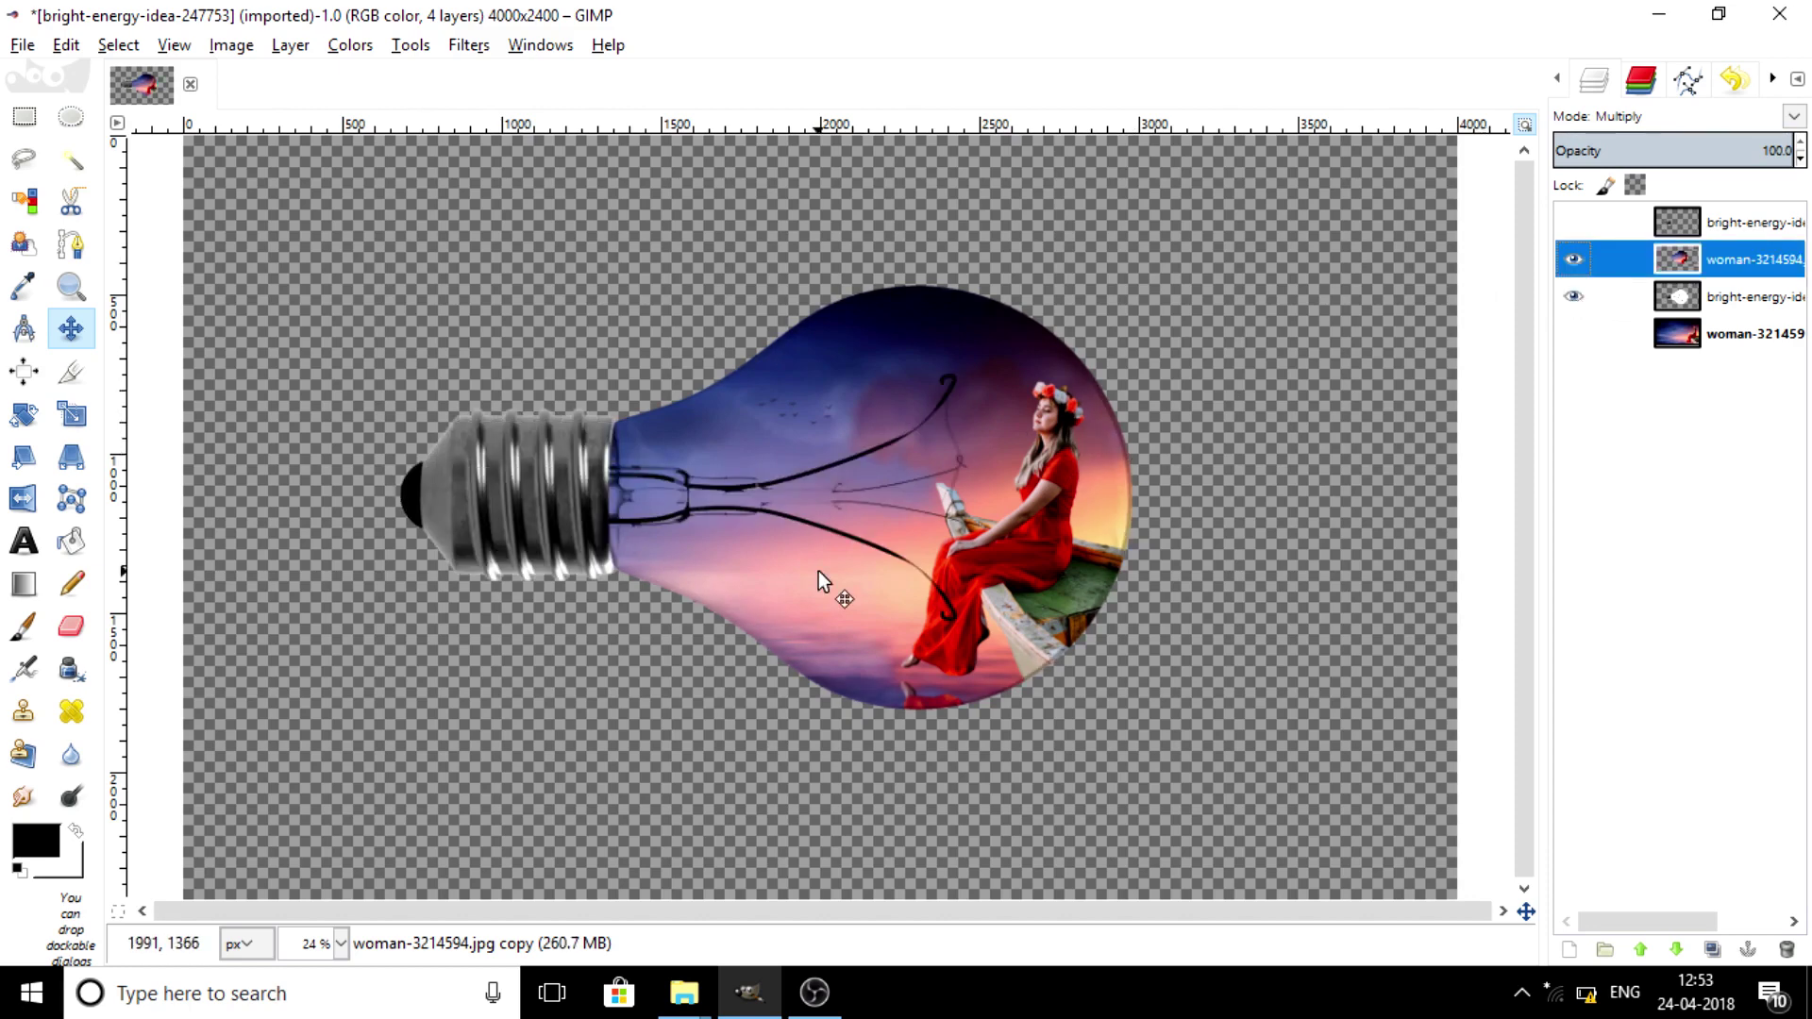
scroll(818, 571, "up", 1, "ctrl")
scroll(908, 533, "up", 1, "ctrl")
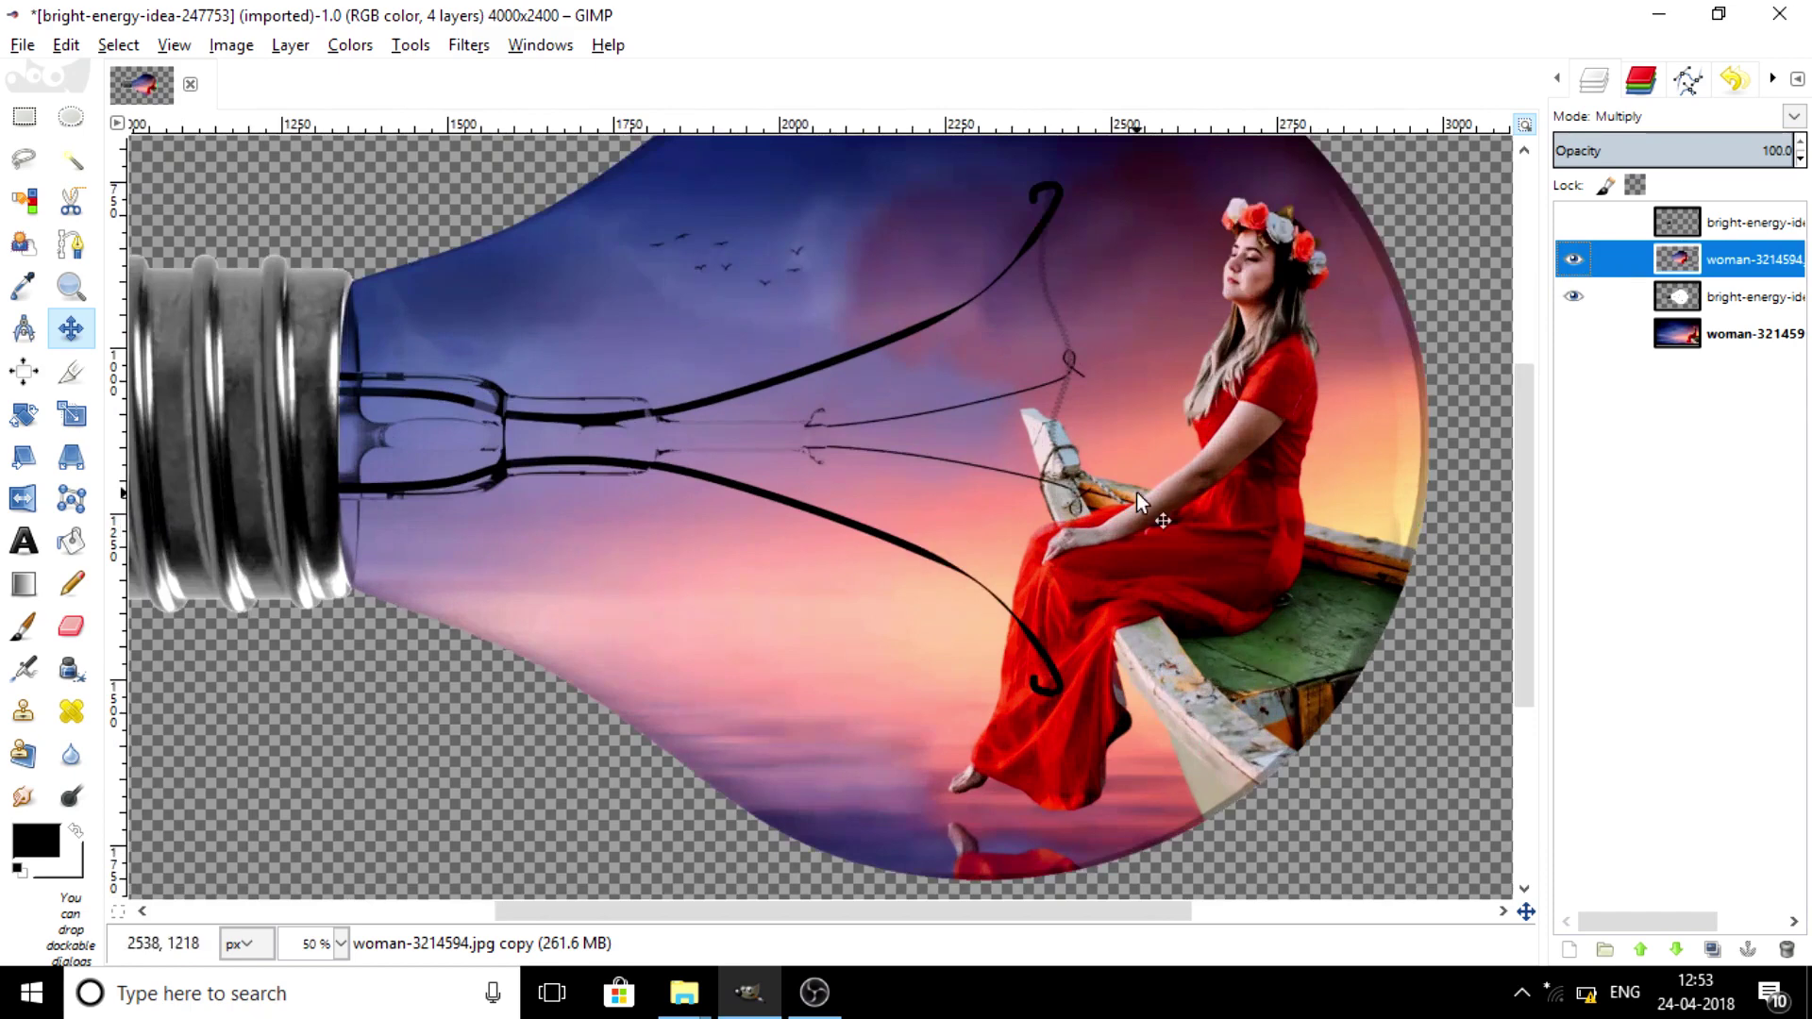
scroll(1136, 492, "down", 2, "ctrl")
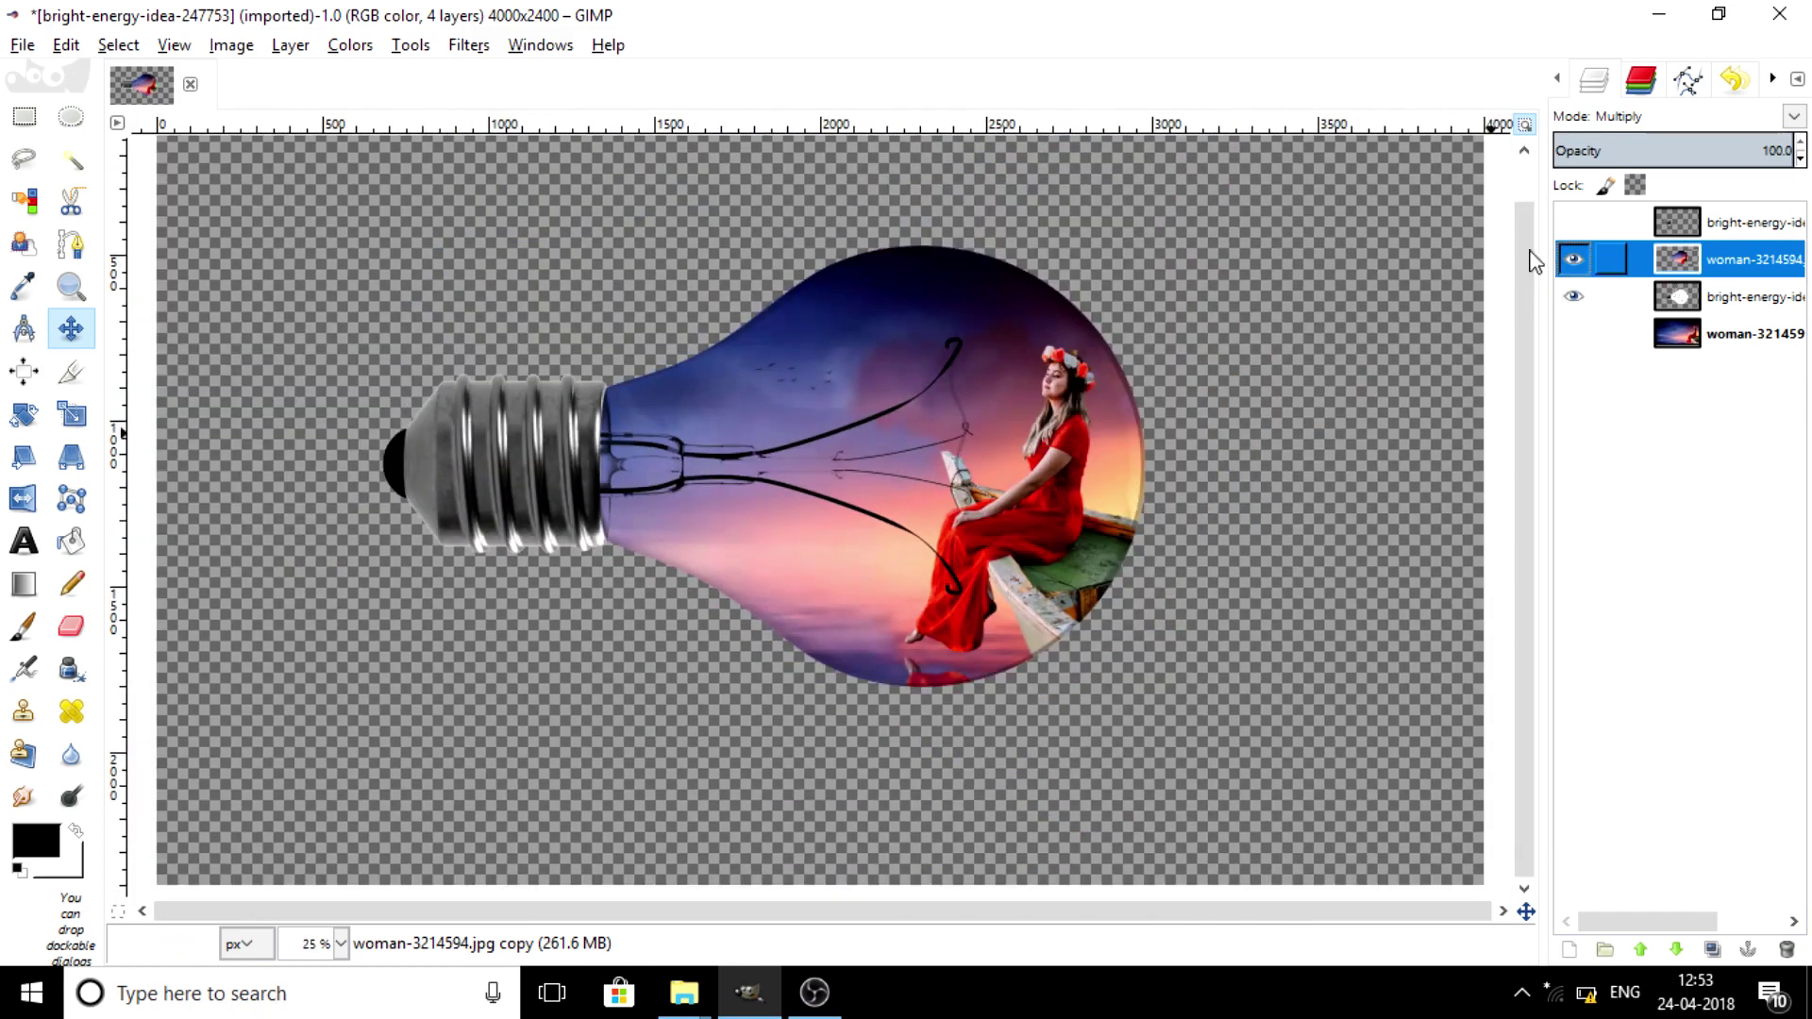
scroll(1099, 465, "down", 1, "ctrl")
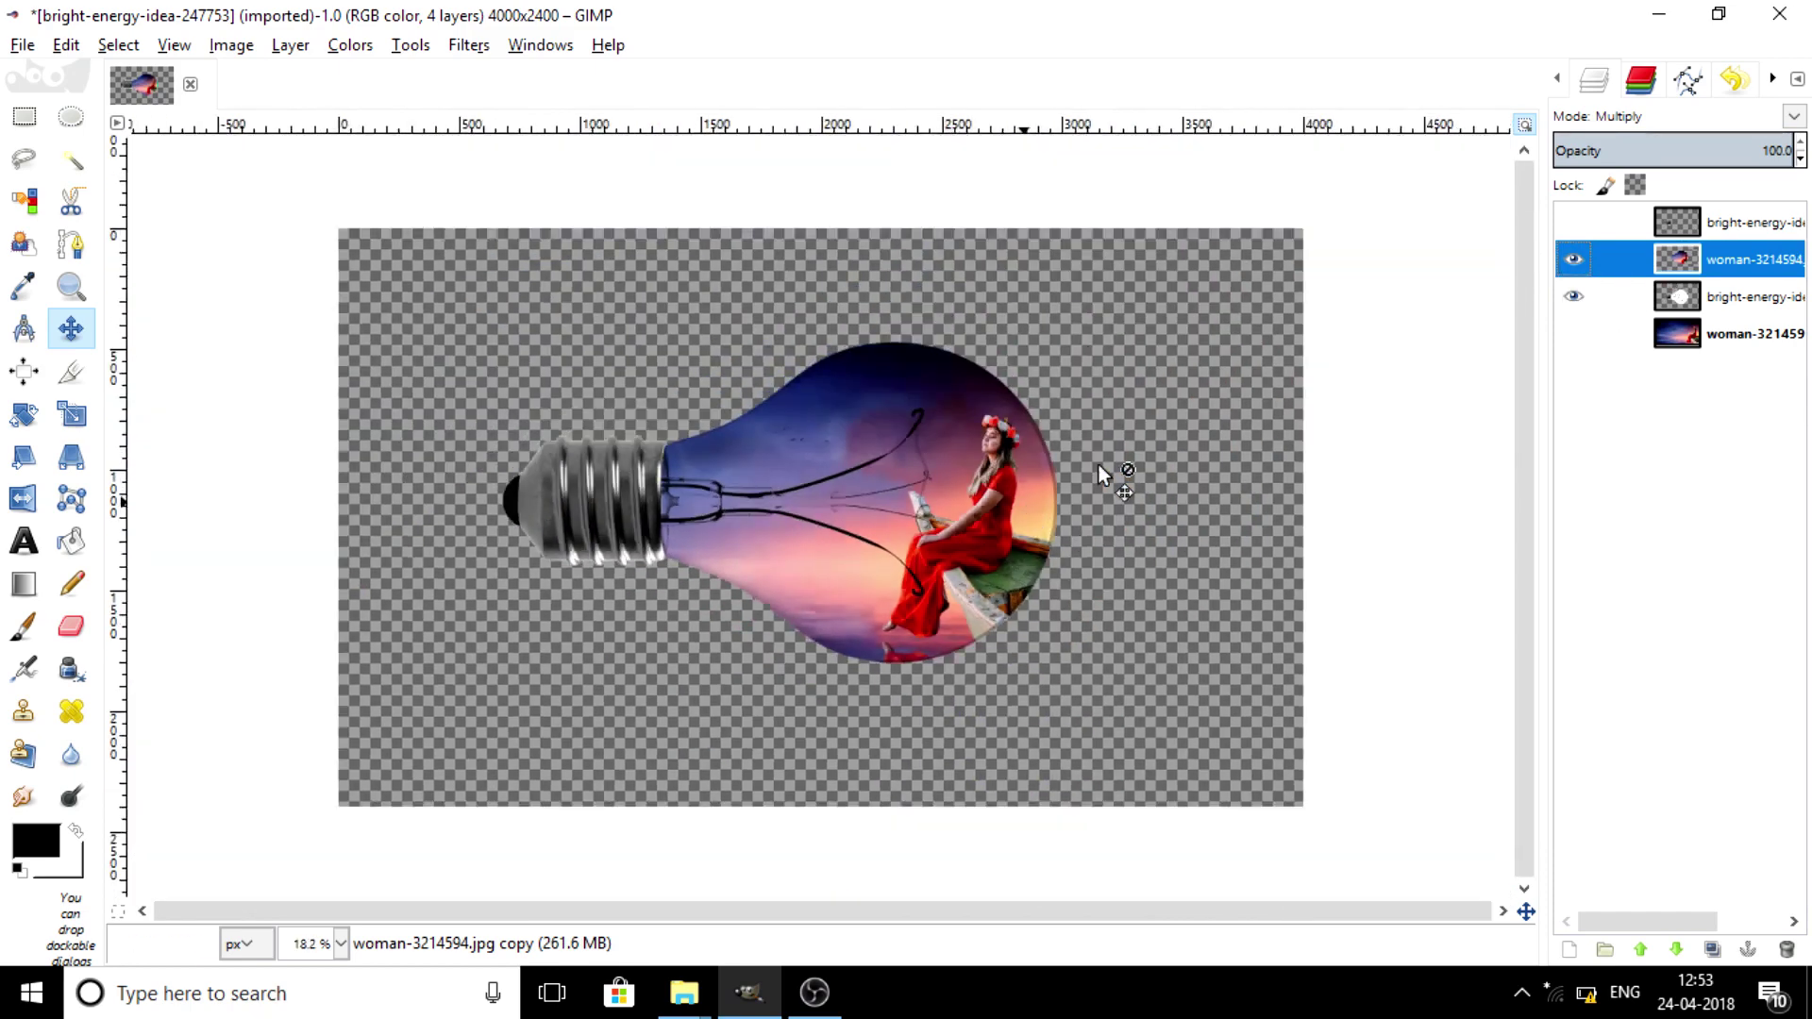
- Show the bottom sunset background layer and scale it up to 5393 × 3108
left_click(1573, 334)
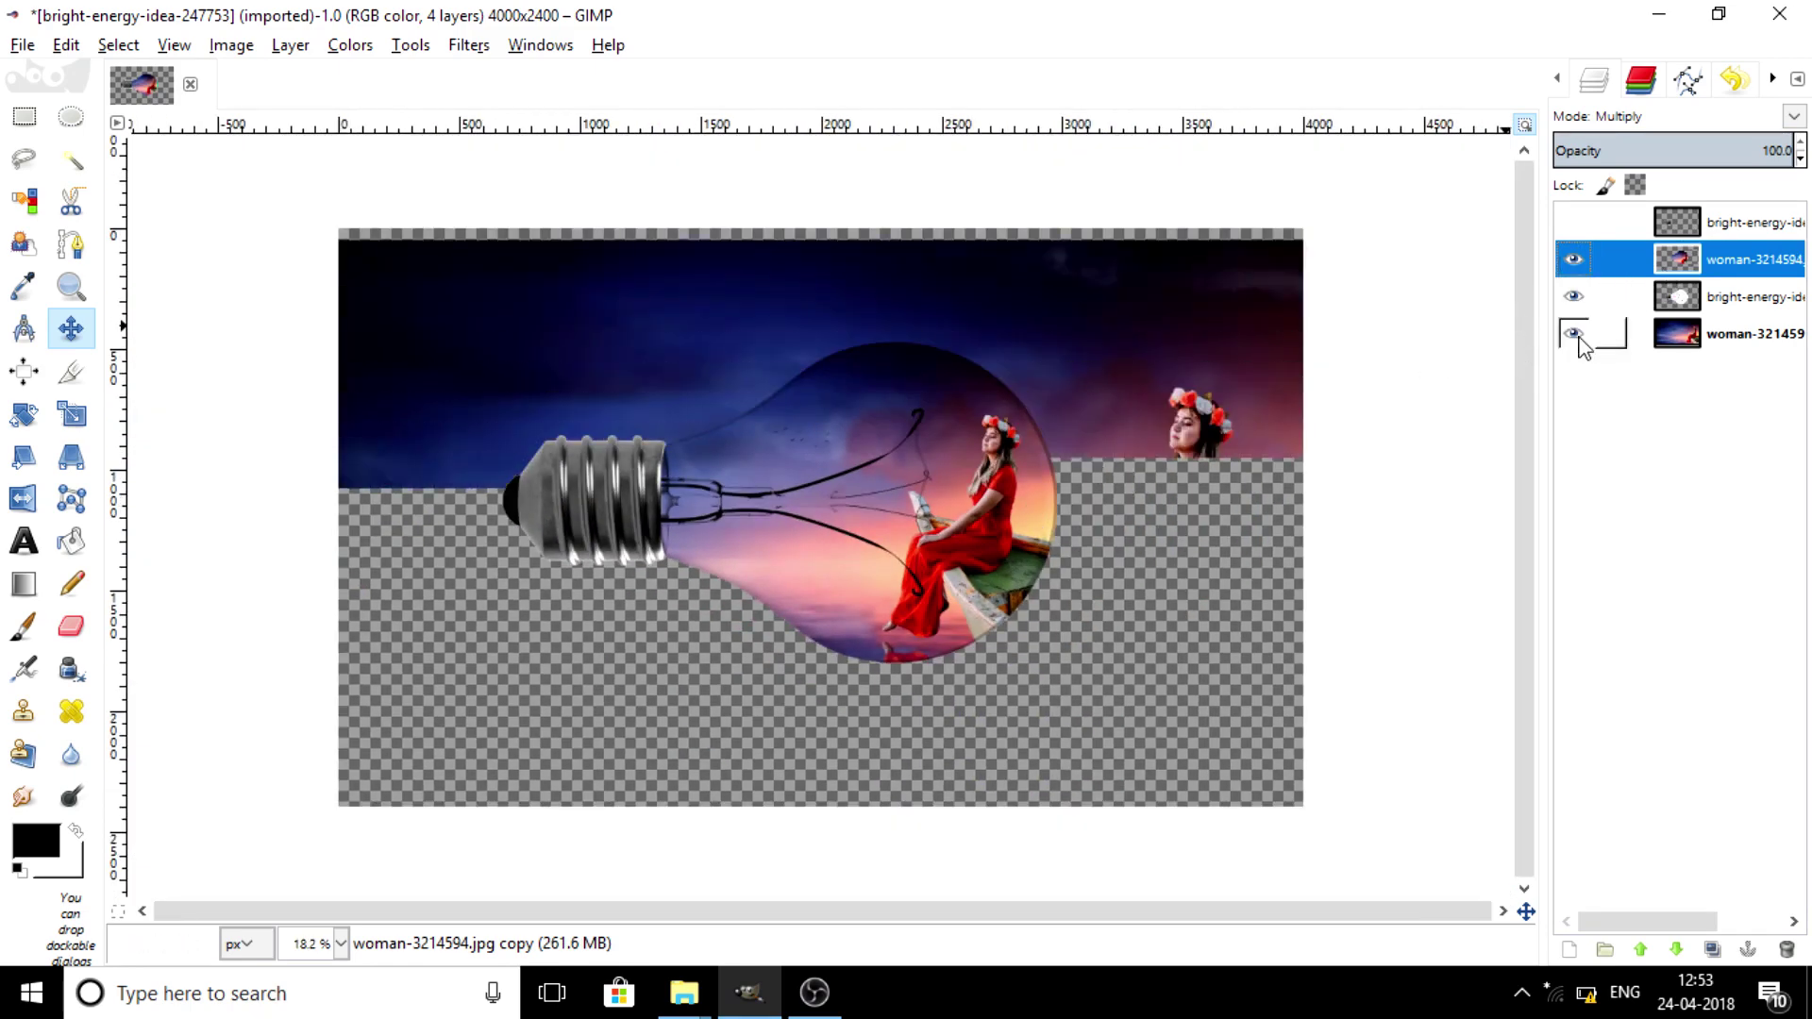
left_click(1705, 342)
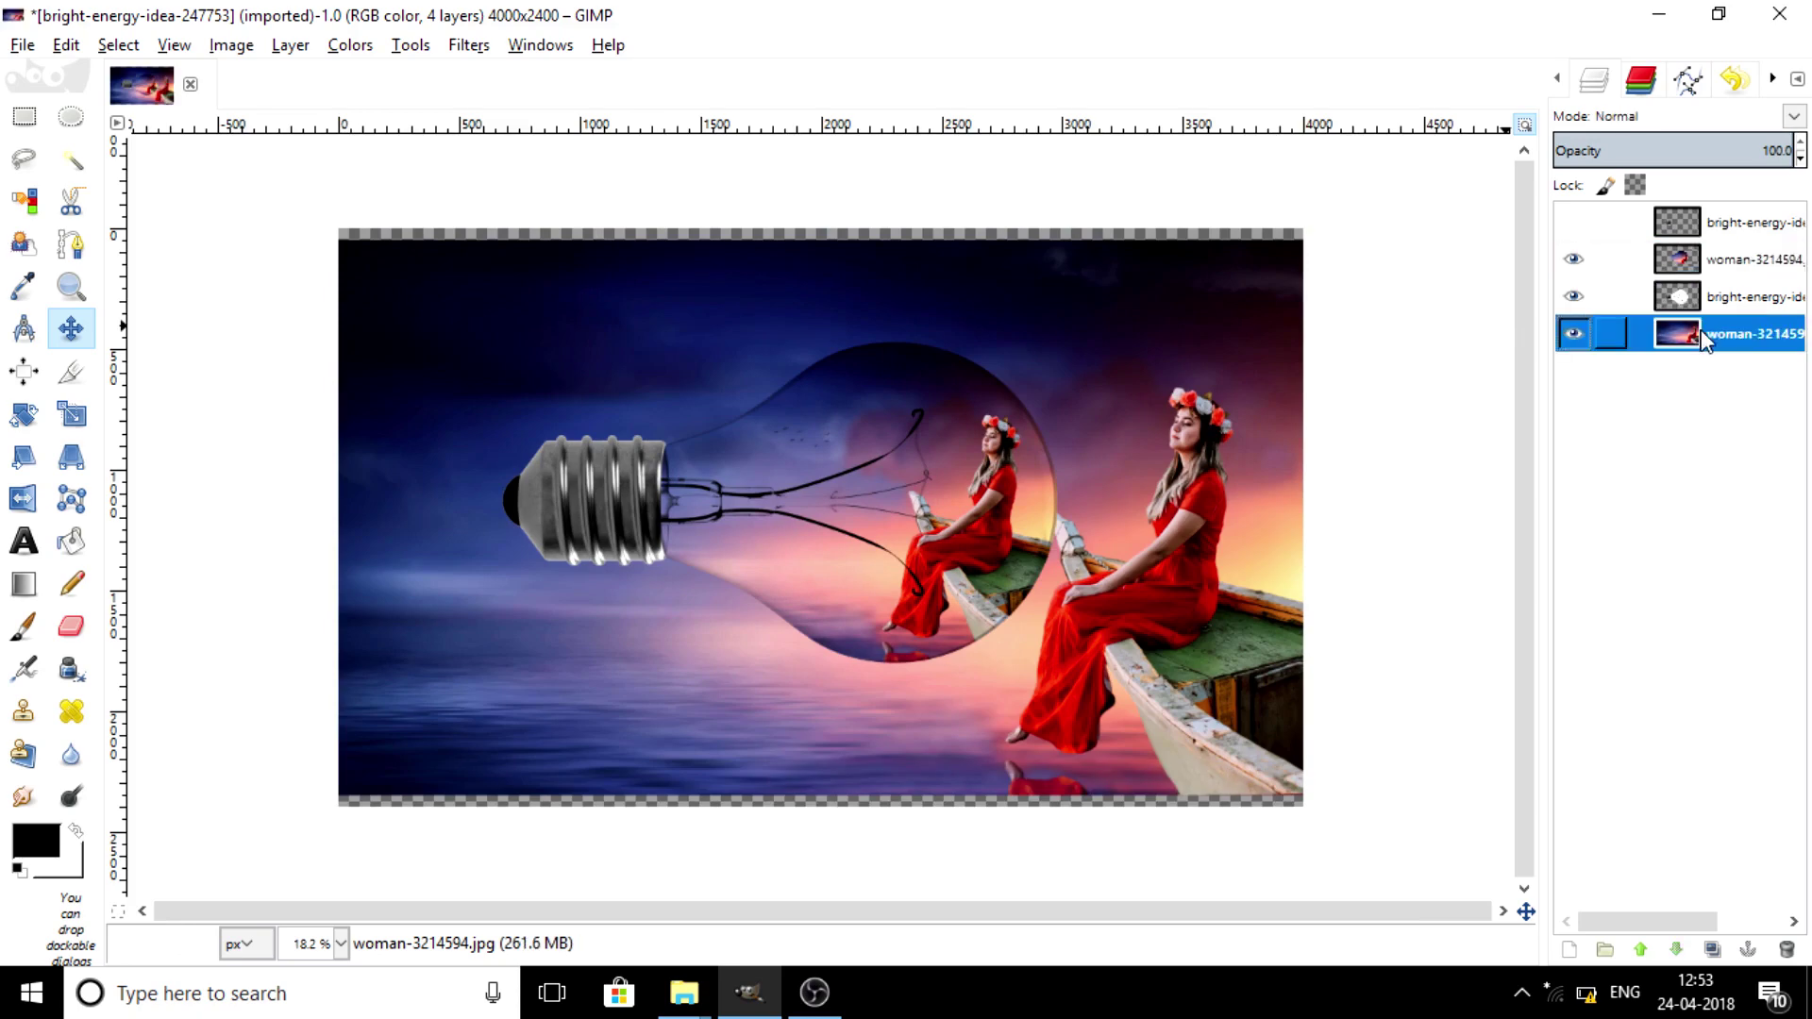
left_click(69, 415)
left_click(406, 387)
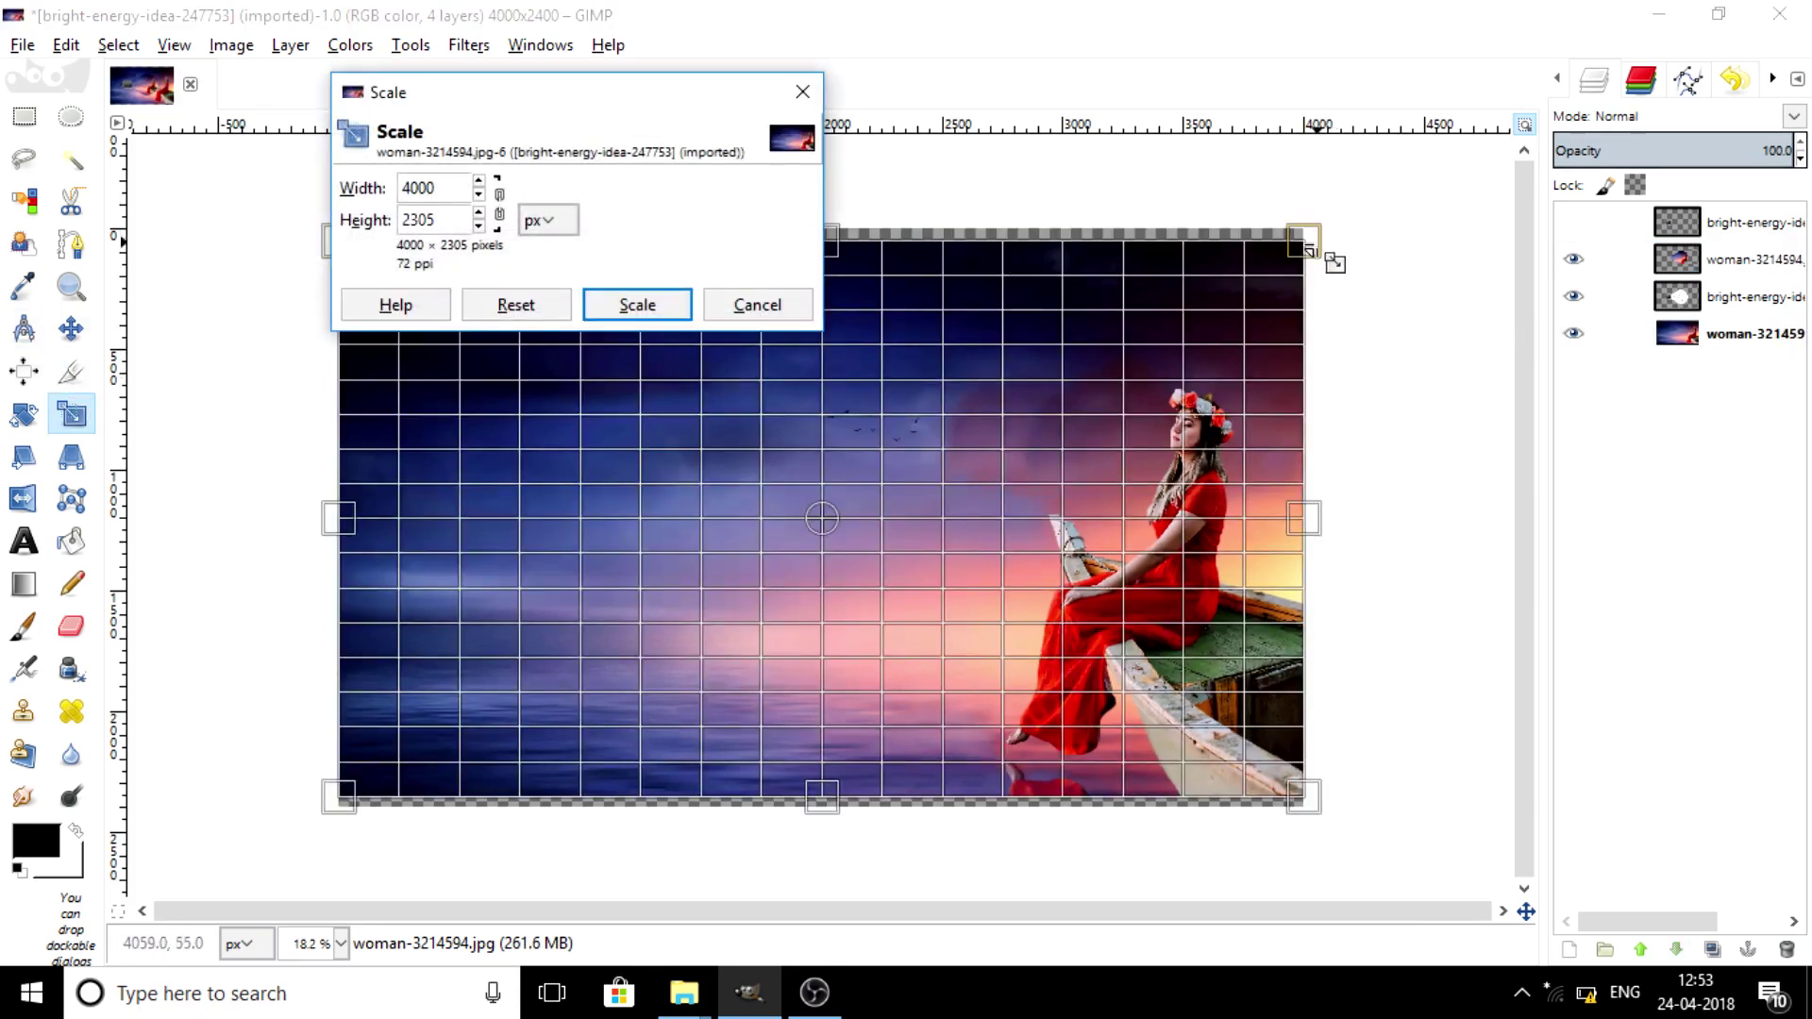
left_click_drag(1310, 248, 1376, 215)
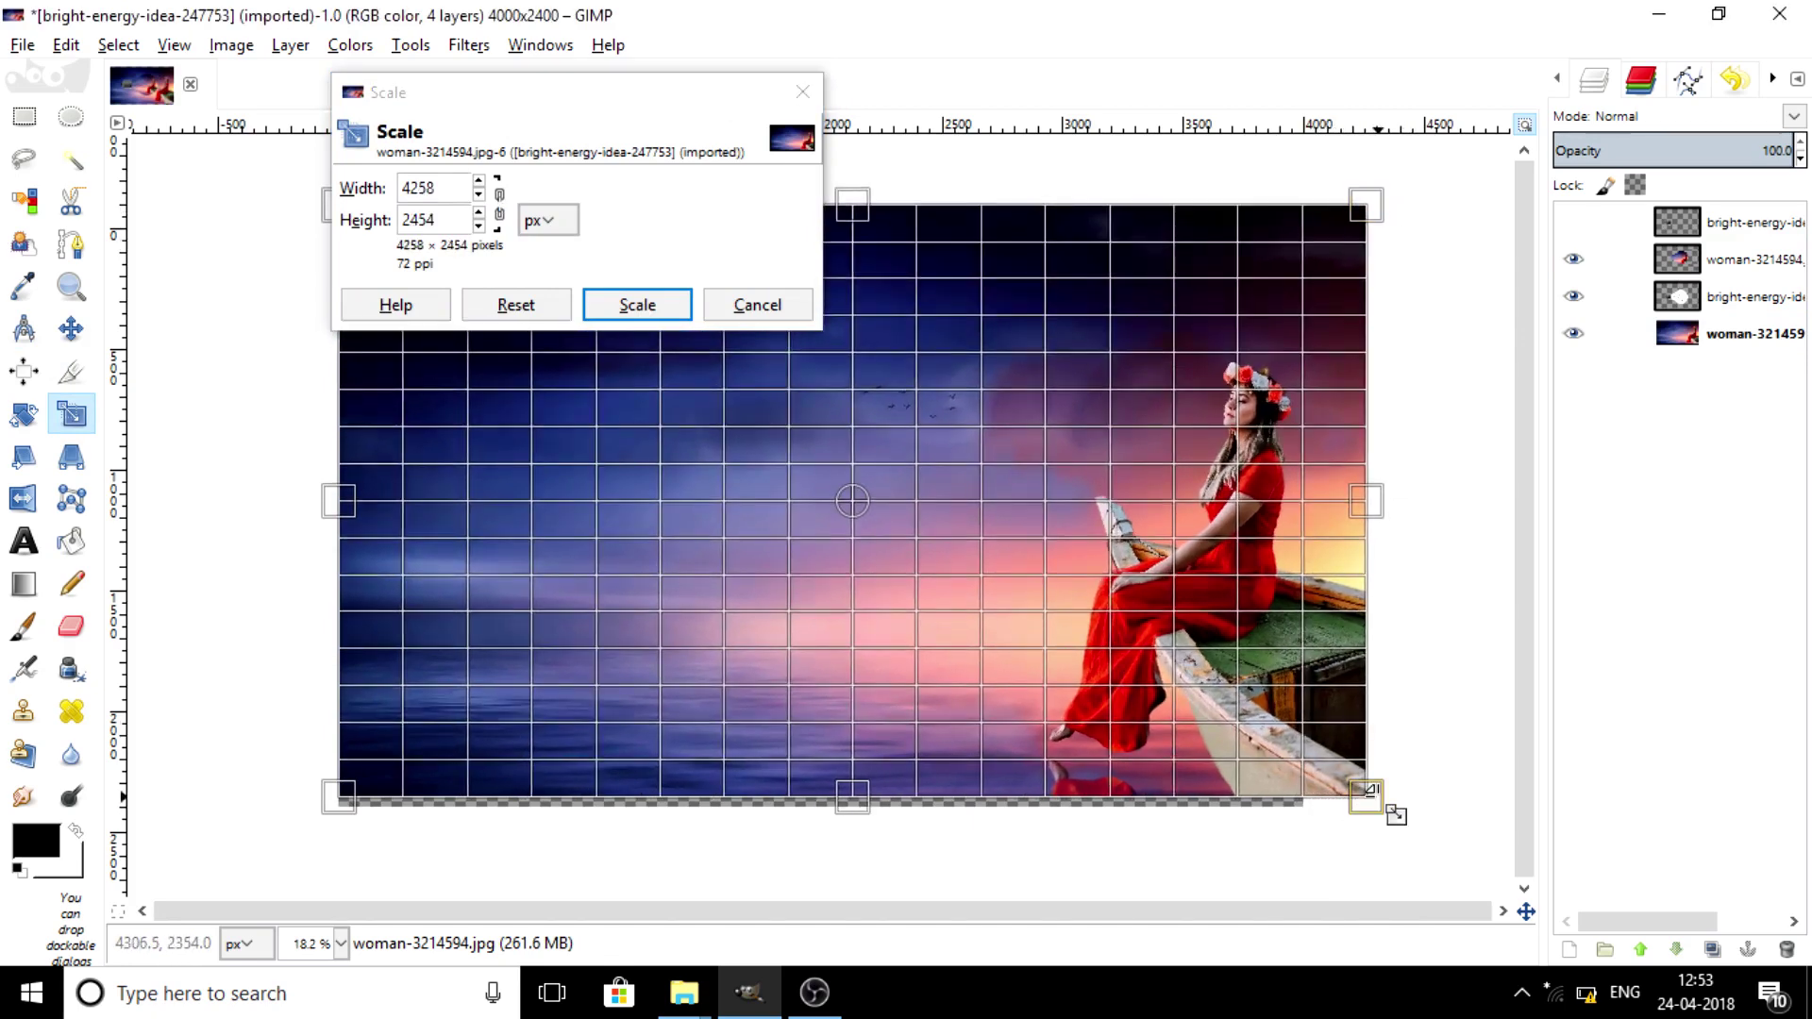
left_click_drag(1373, 796, 1487, 866)
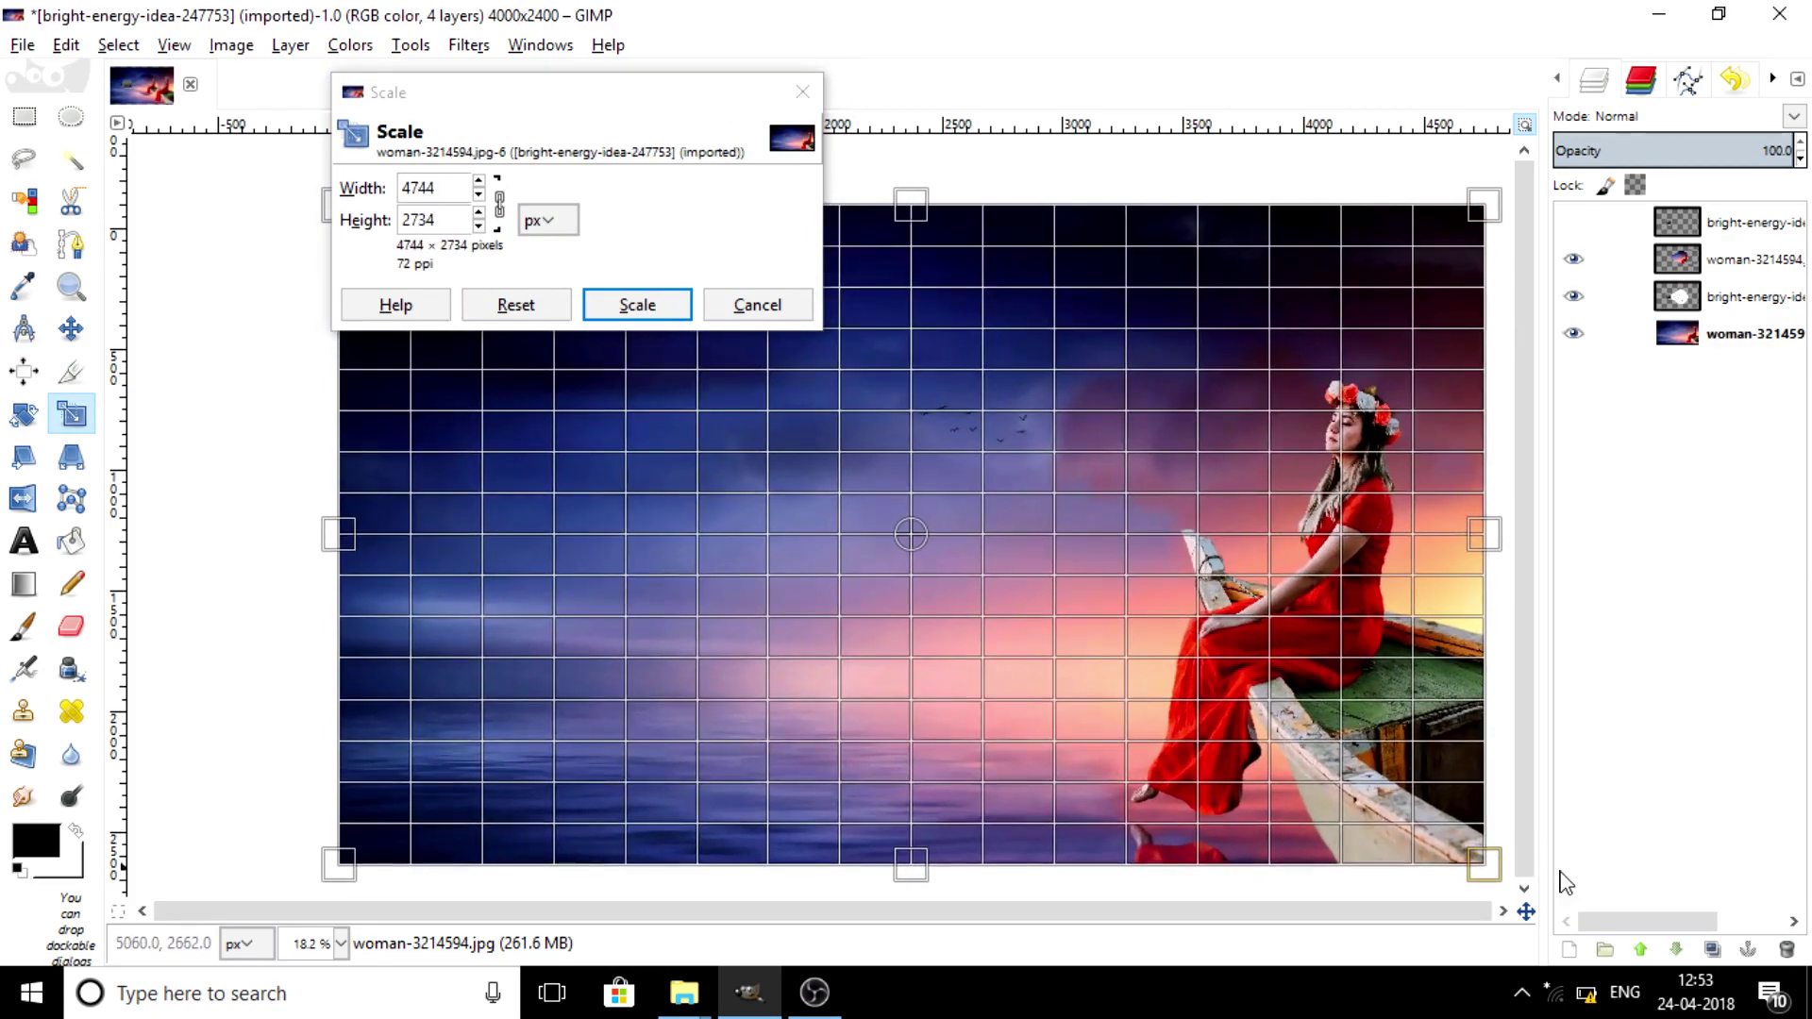
key("minus")
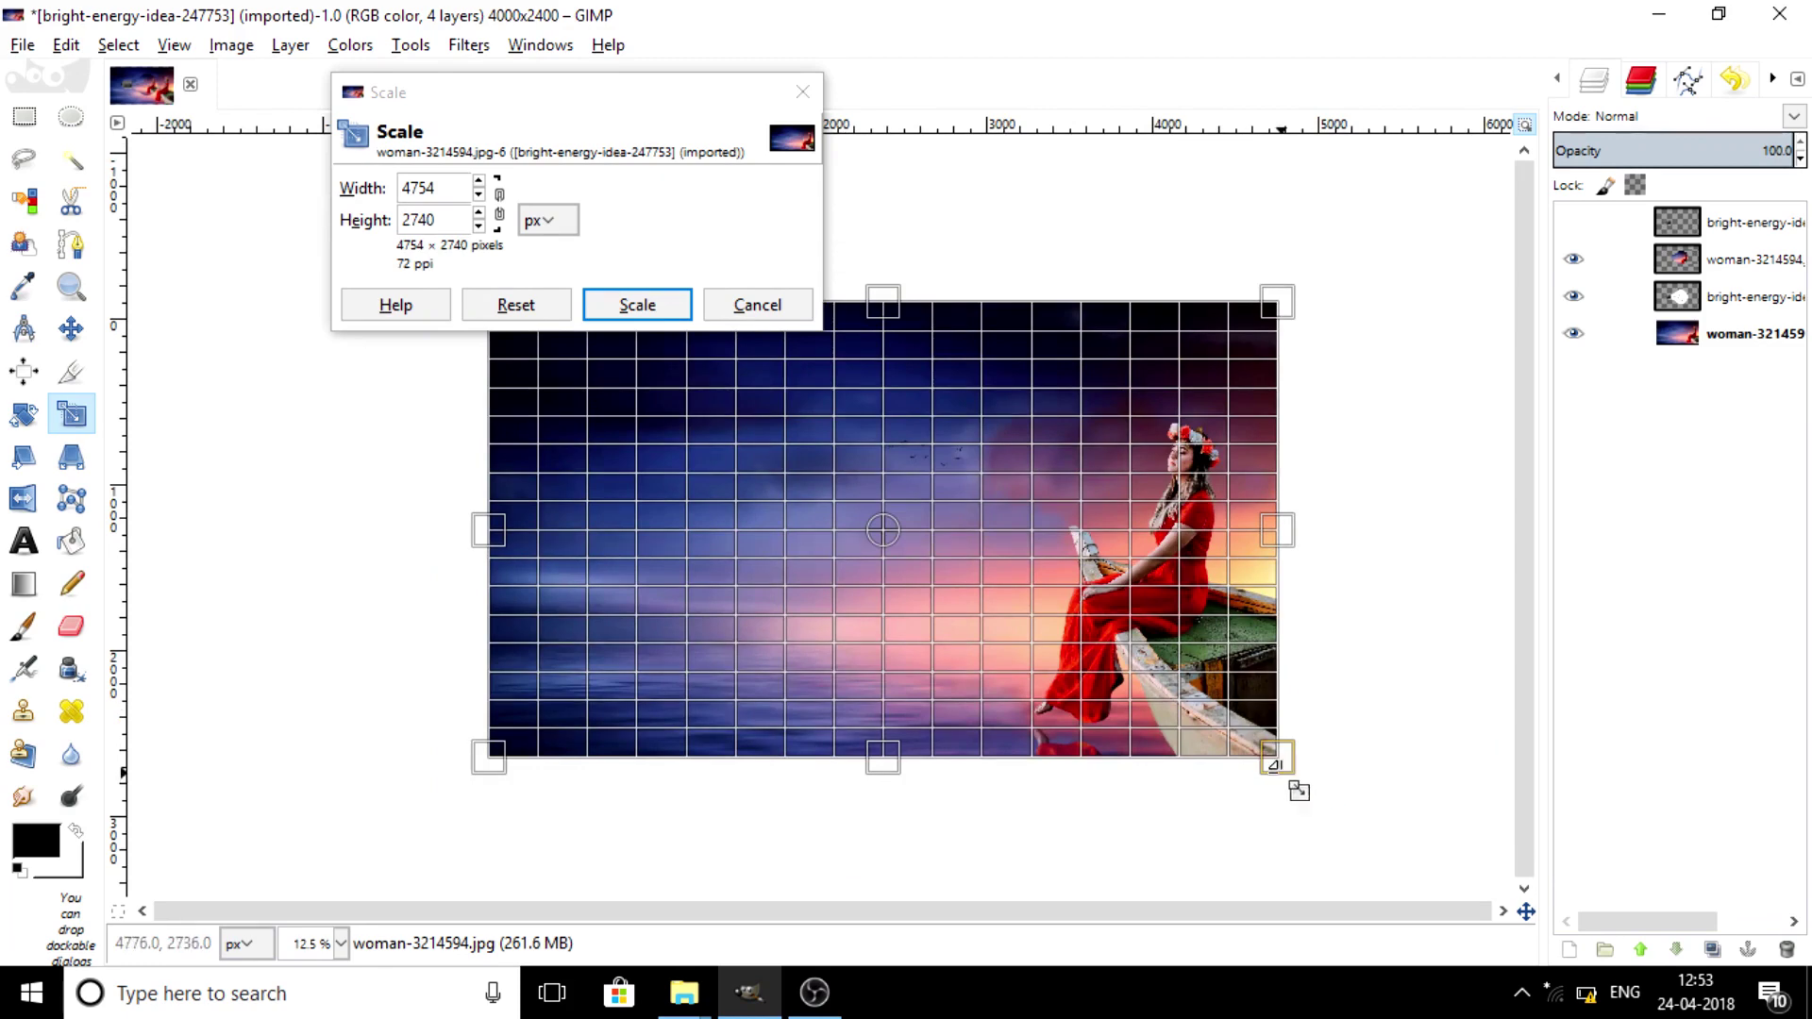
left_click_drag(1307, 784, 1473, 844)
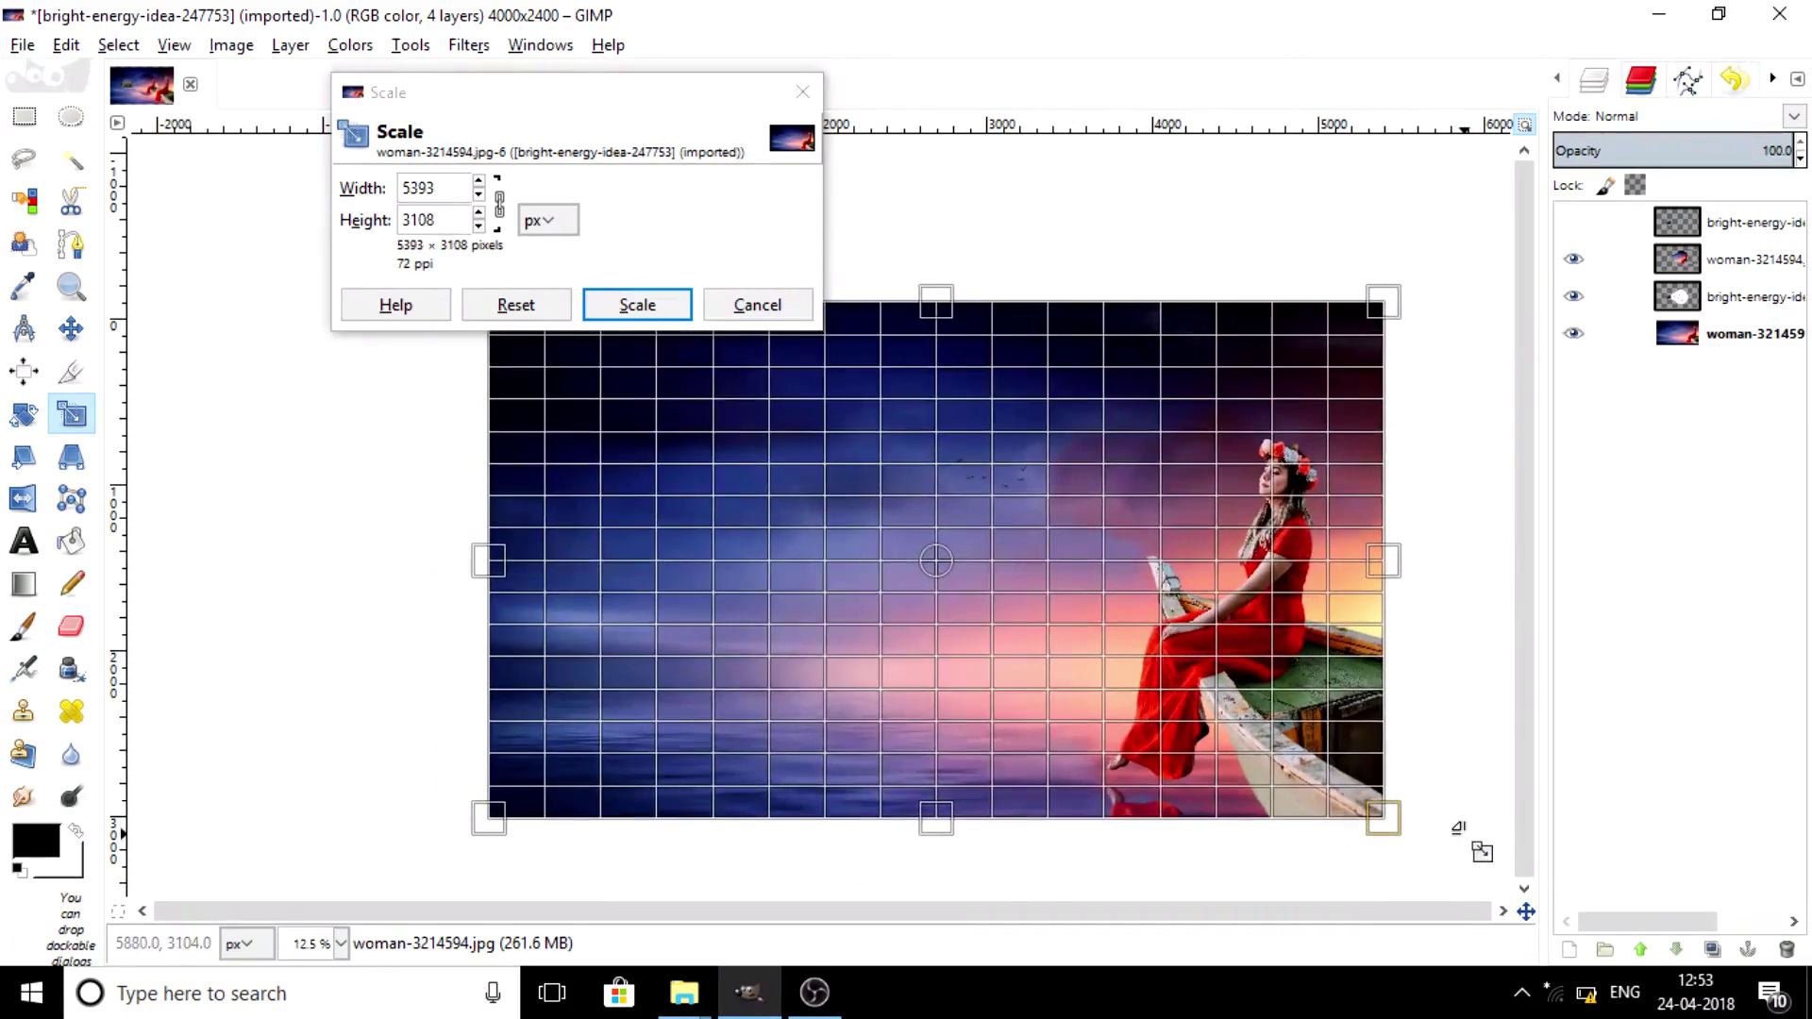
left_click(638, 304)
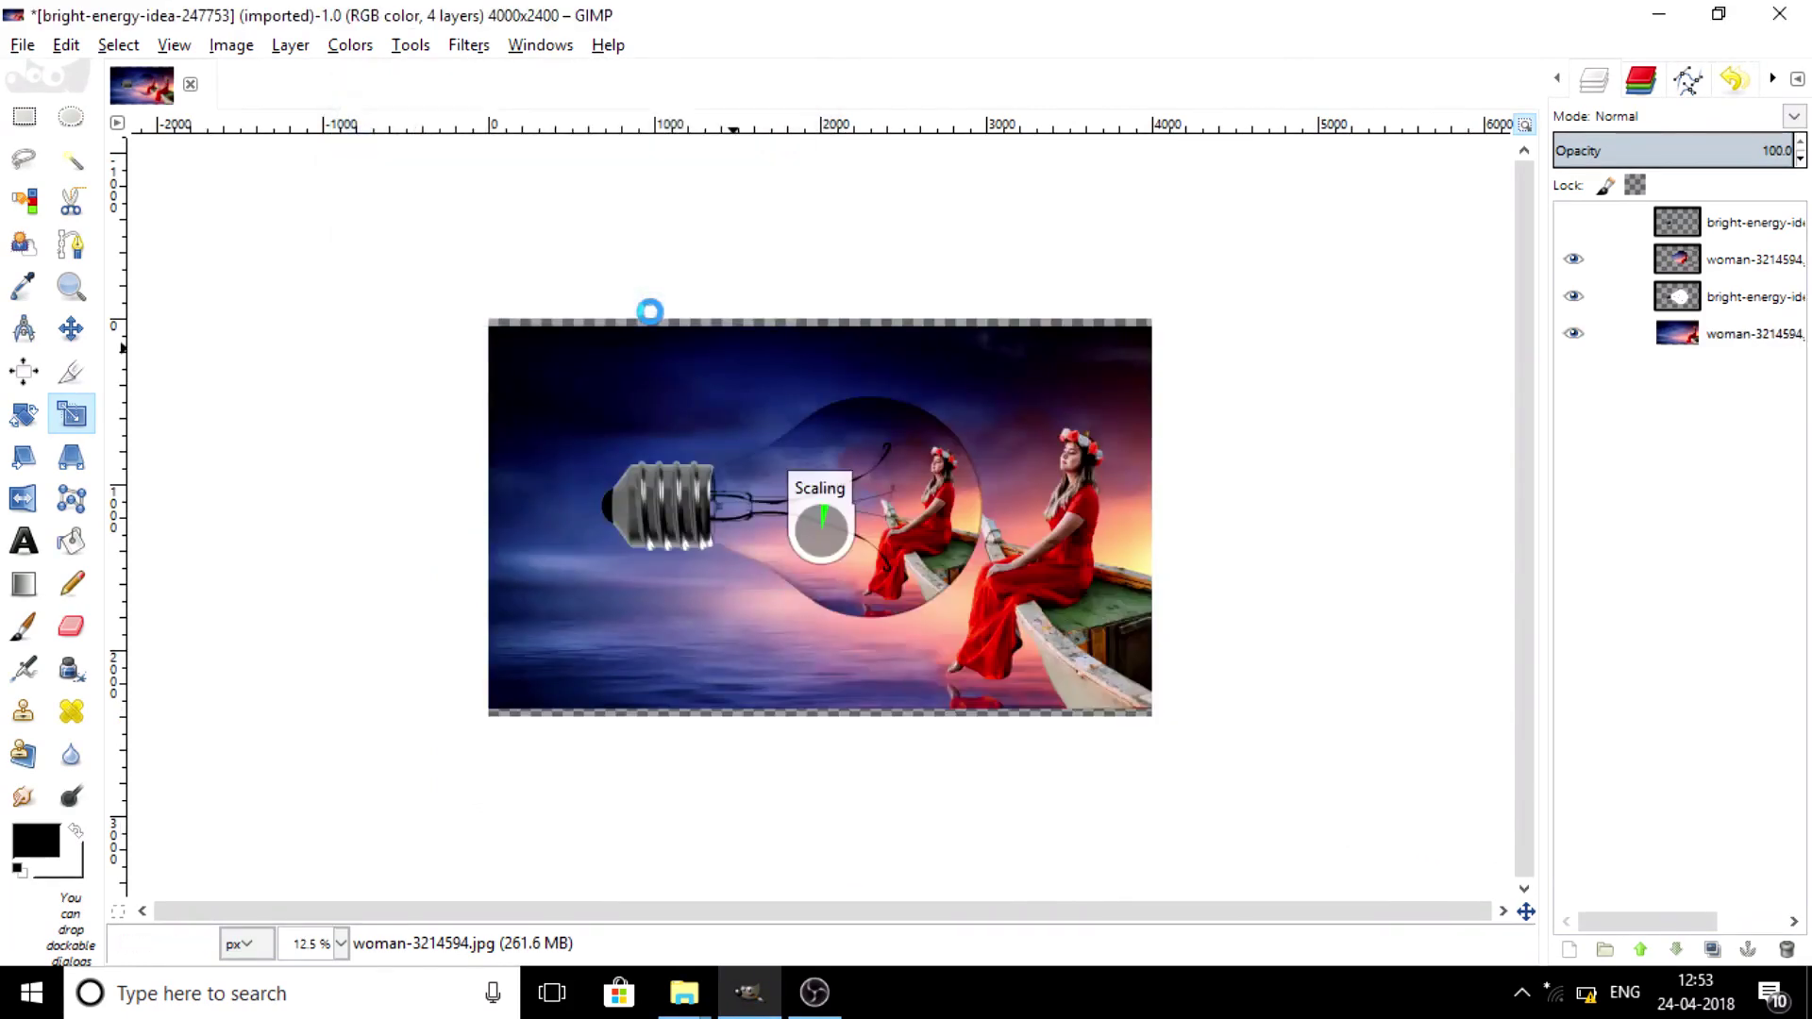
- Rescale the background layer further to 5865 × 3380
left_click(660, 406)
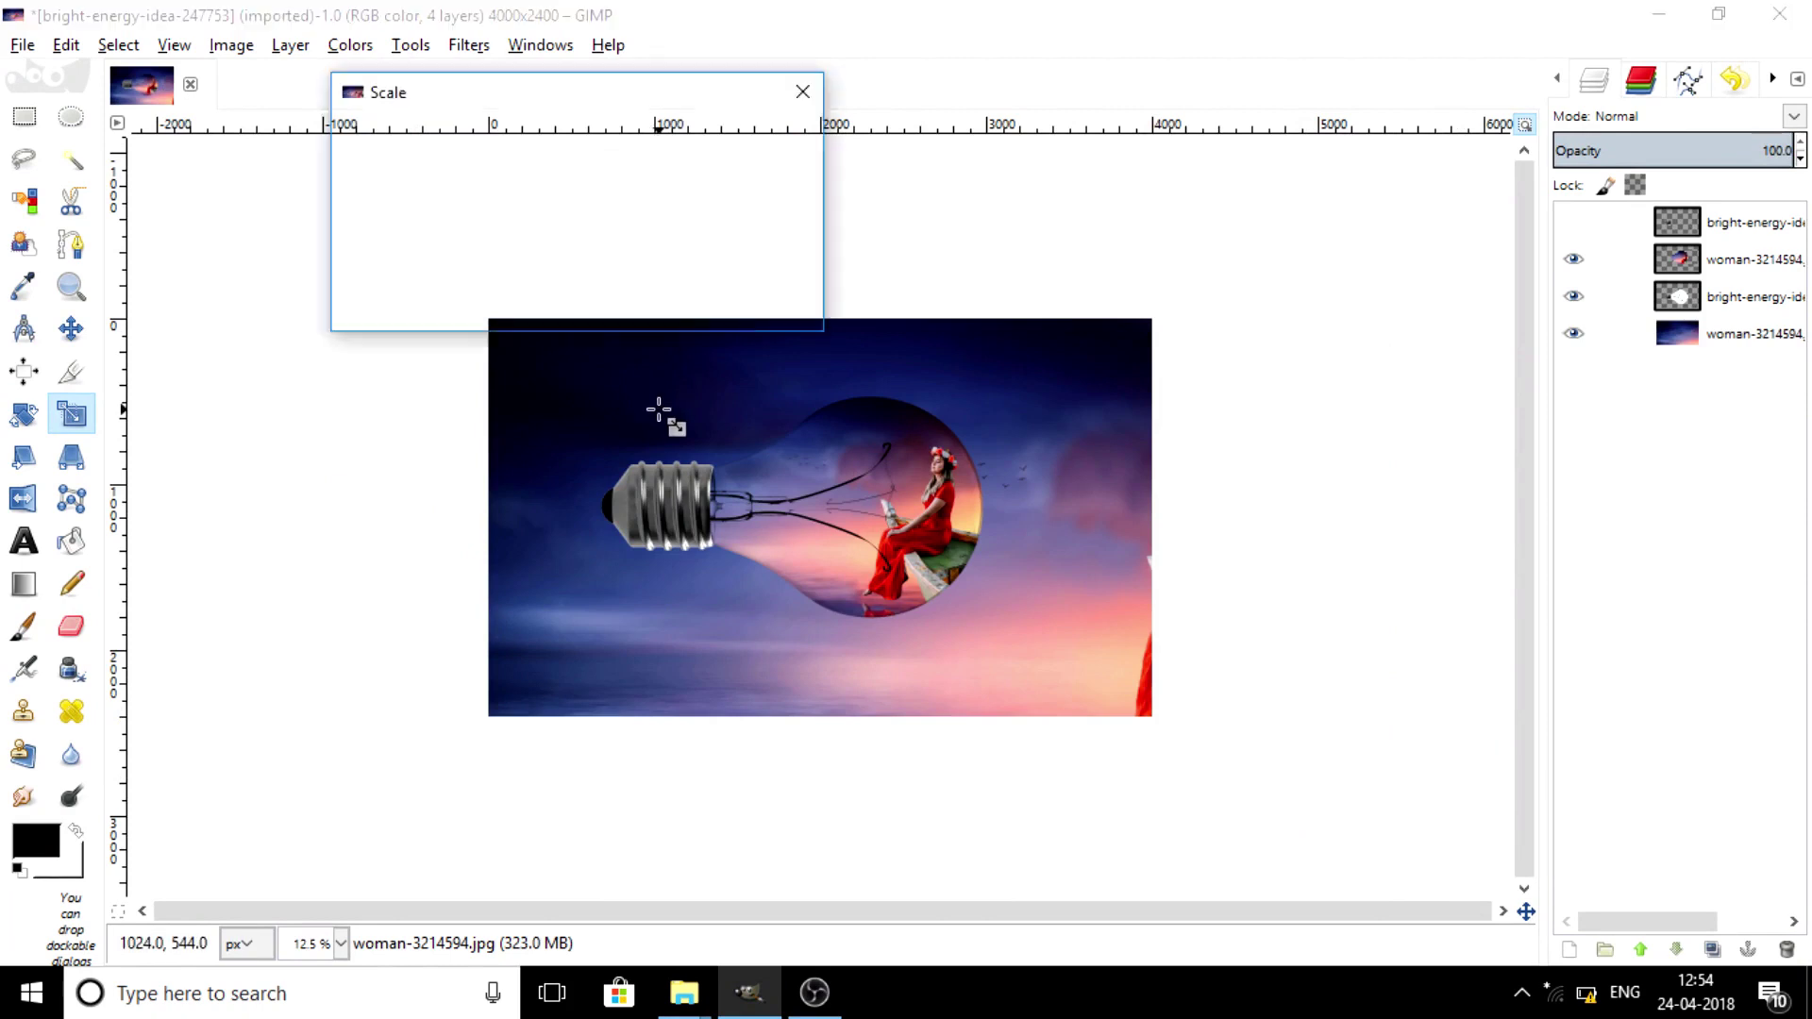
left_click_drag(1387, 552, 1423, 559)
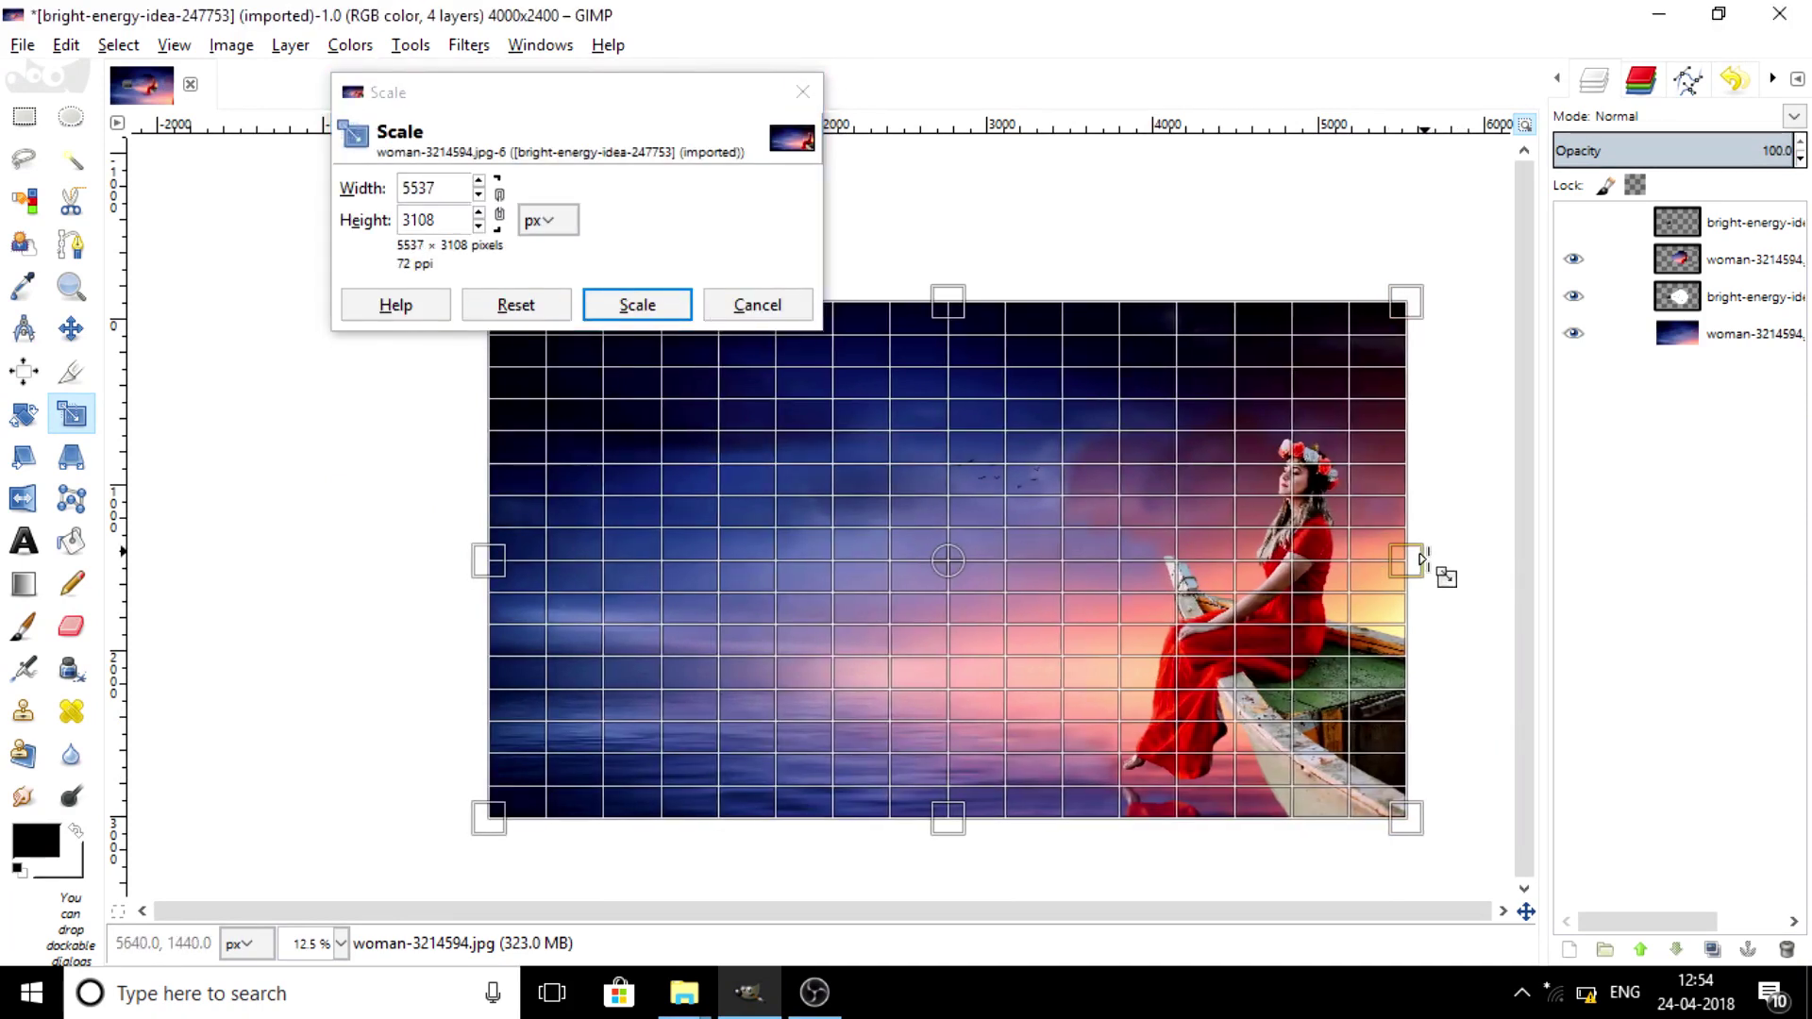
left_click_drag(956, 813, 955, 846)
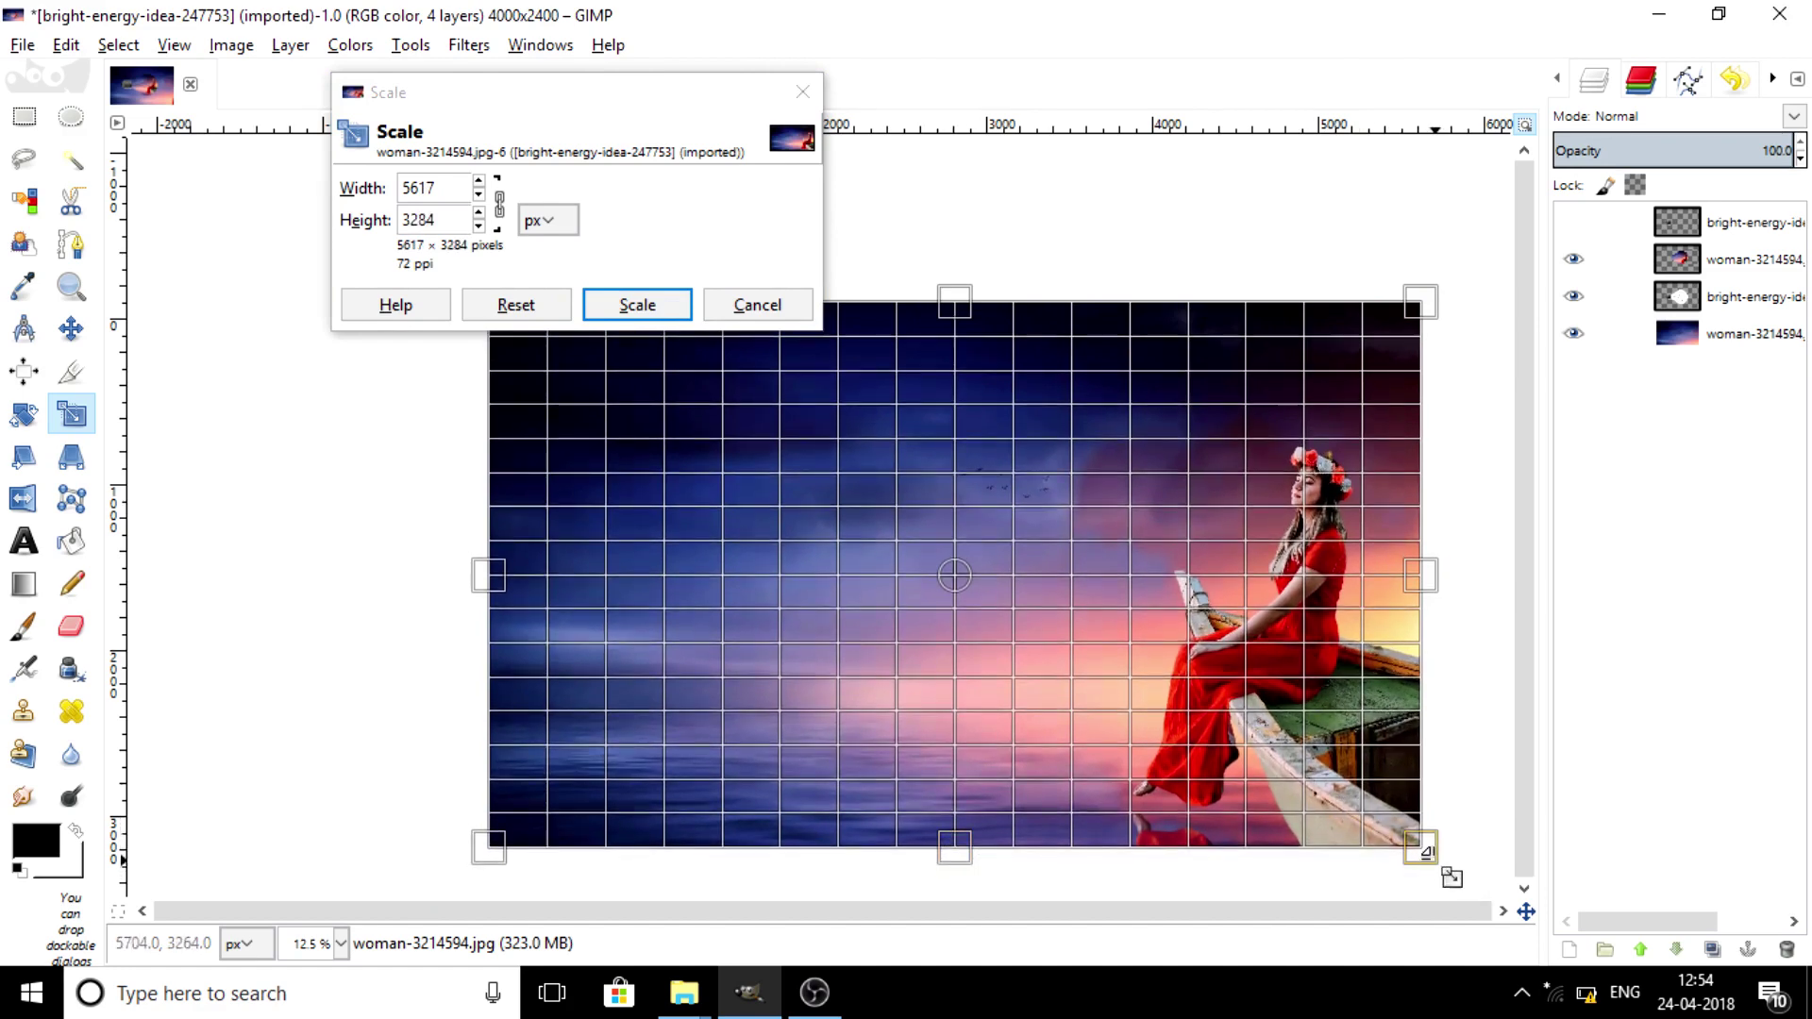
left_click_drag(1447, 864, 1488, 878)
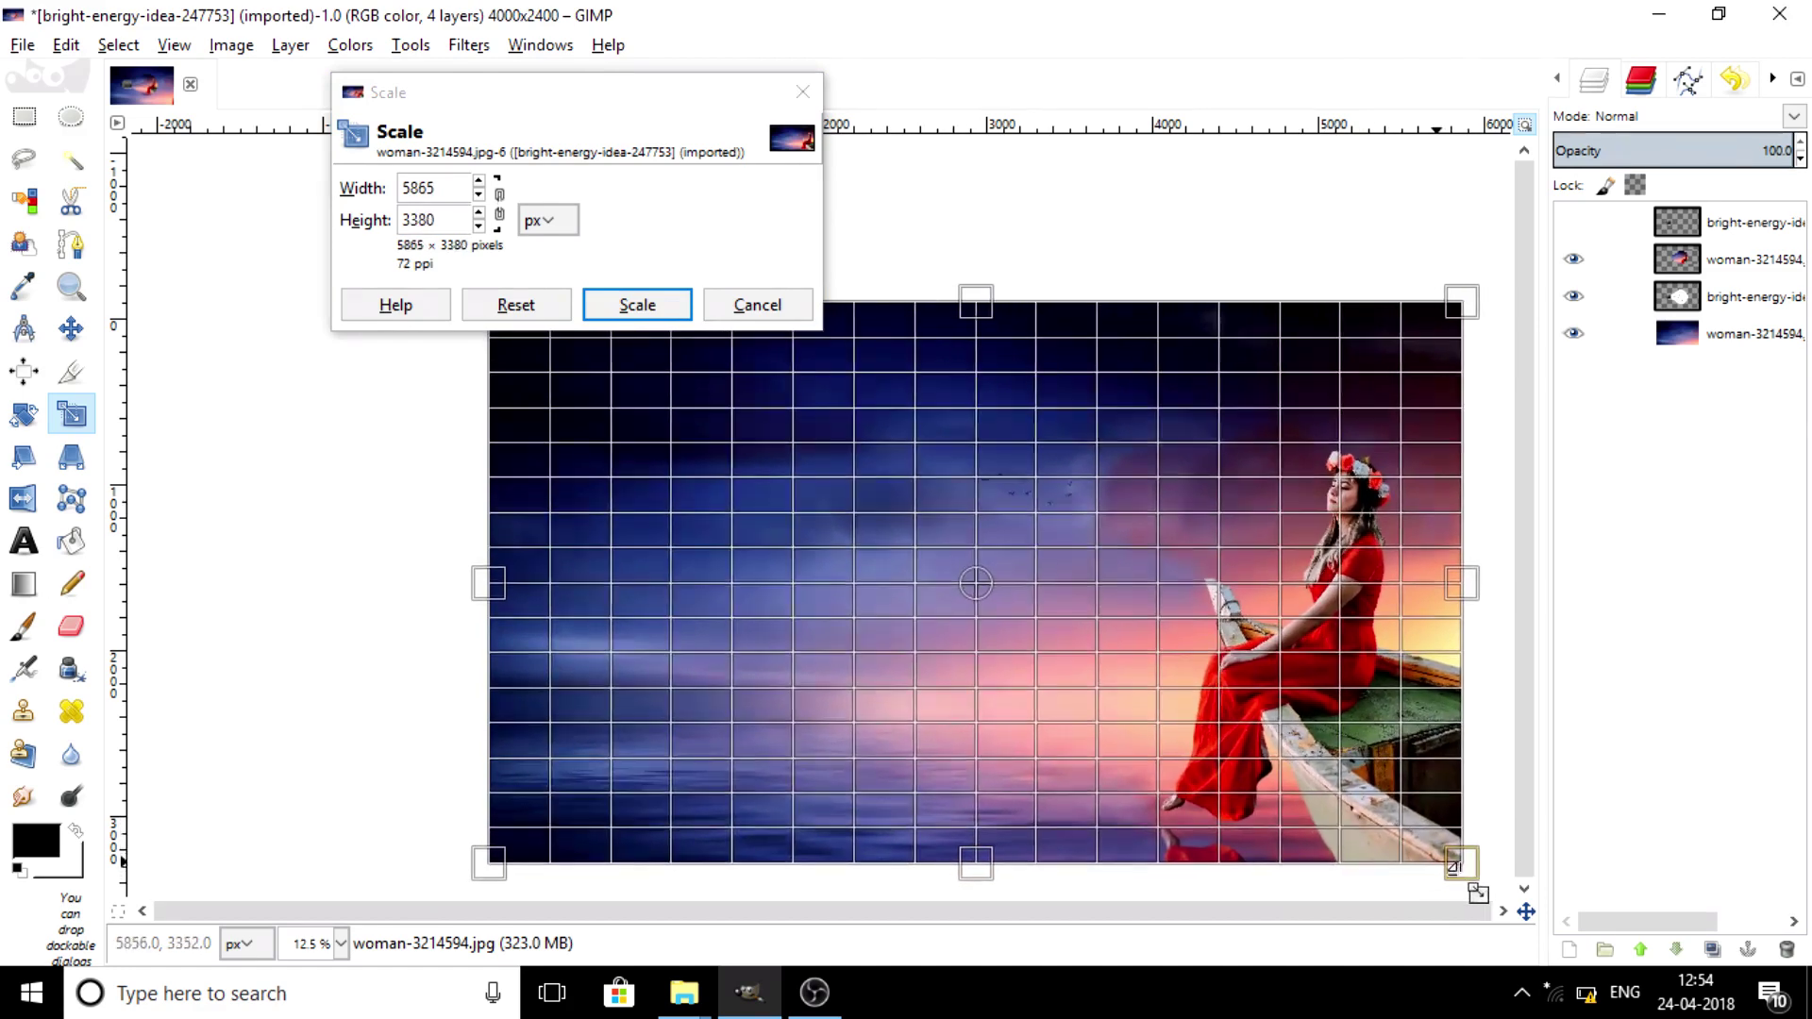
left_click(680, 304)
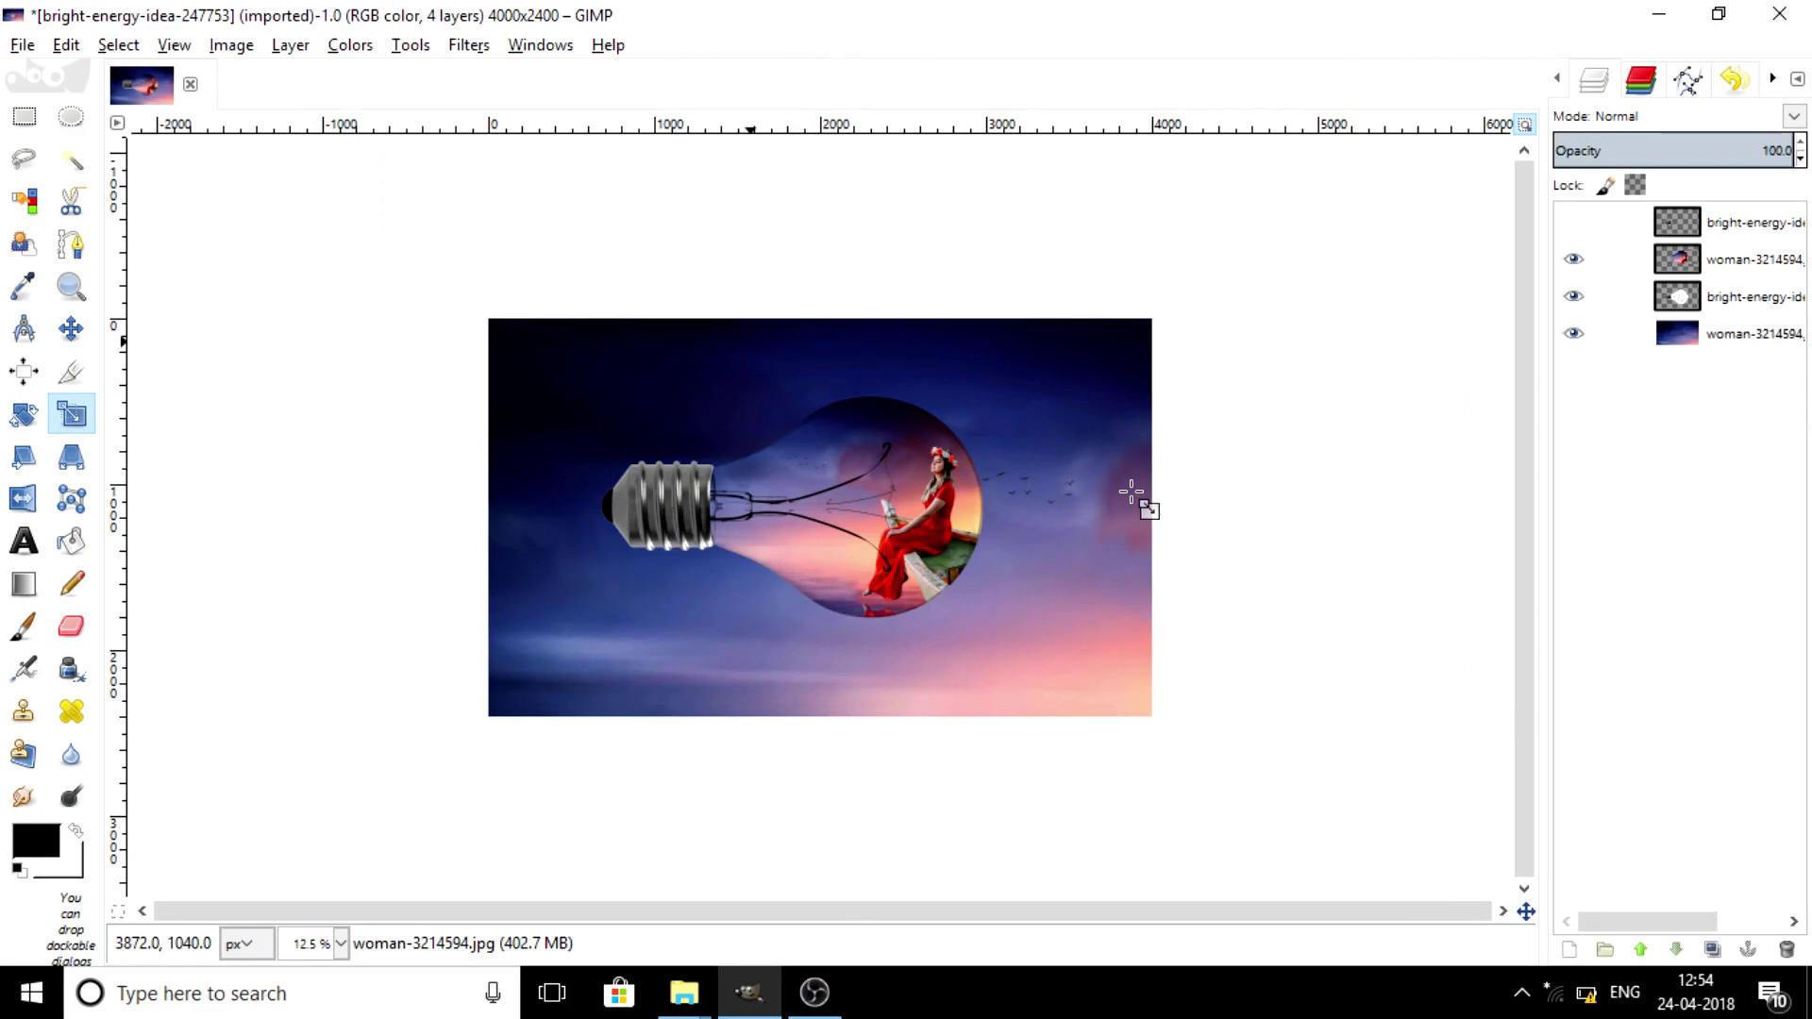
left_click(71, 328)
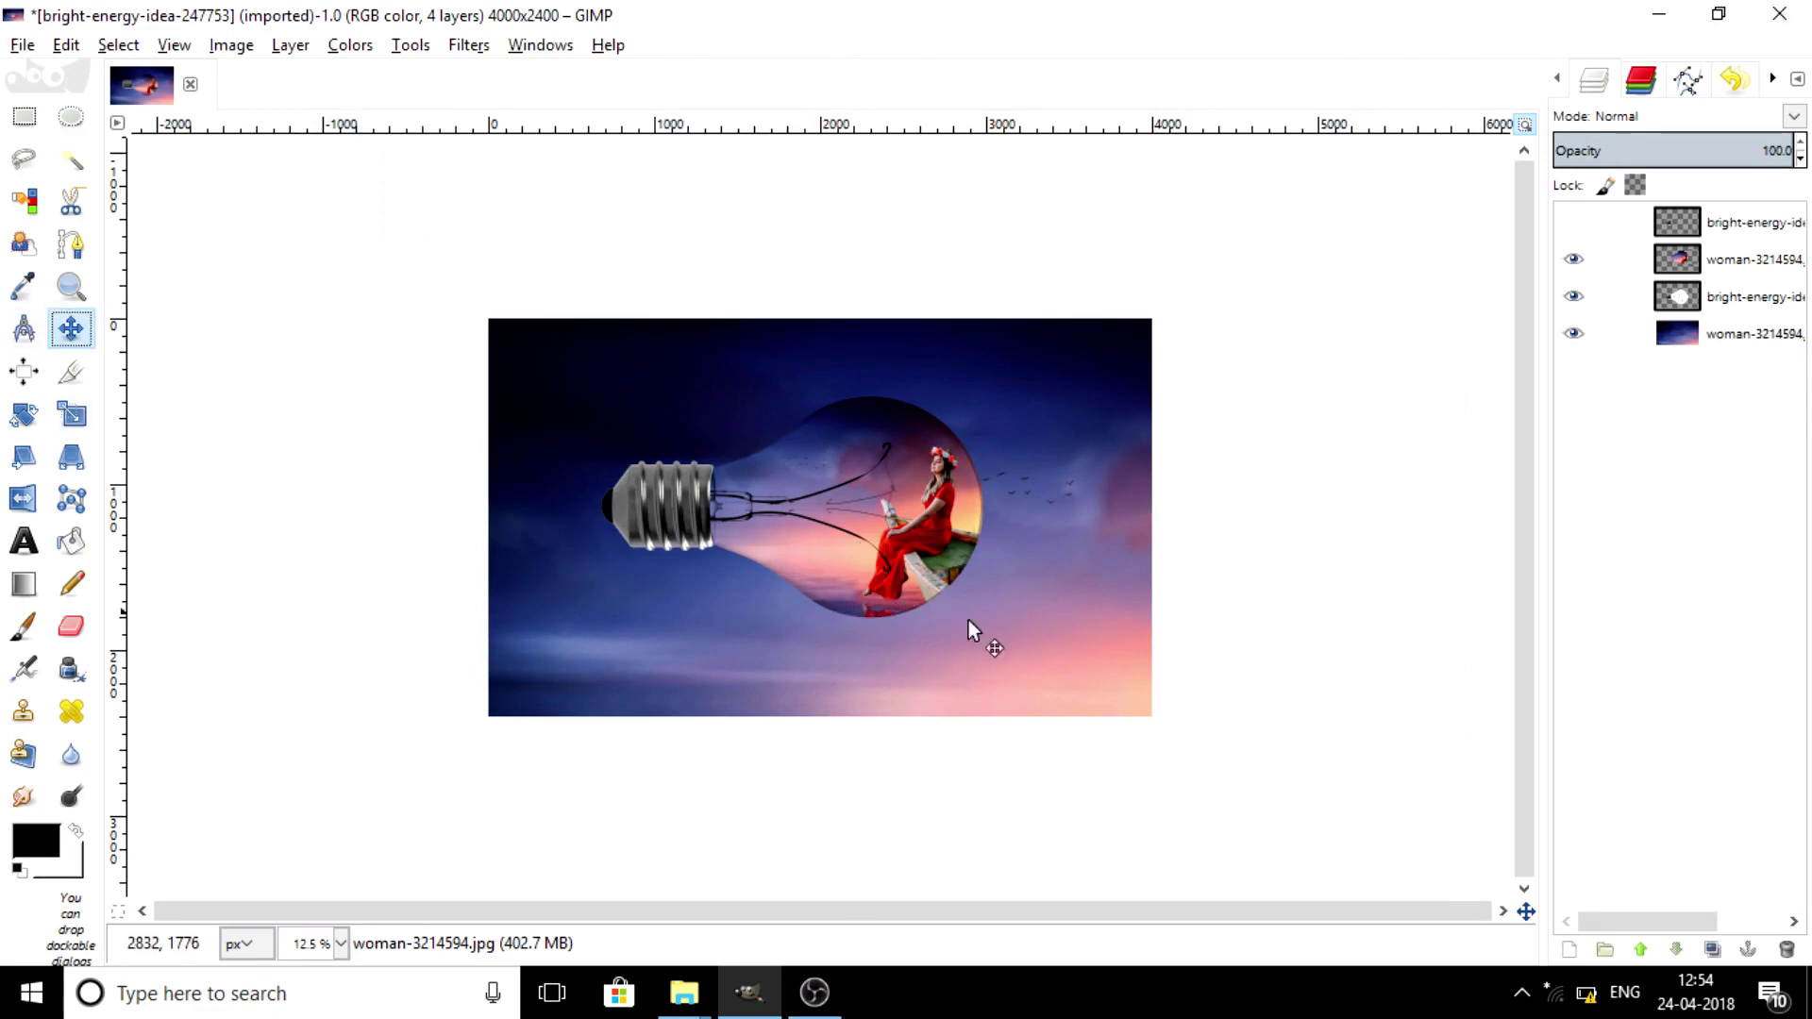
- Move the background up, then link the bulb and woman layers and drag them down together
left_click_drag(1018, 676, 1014, 587)
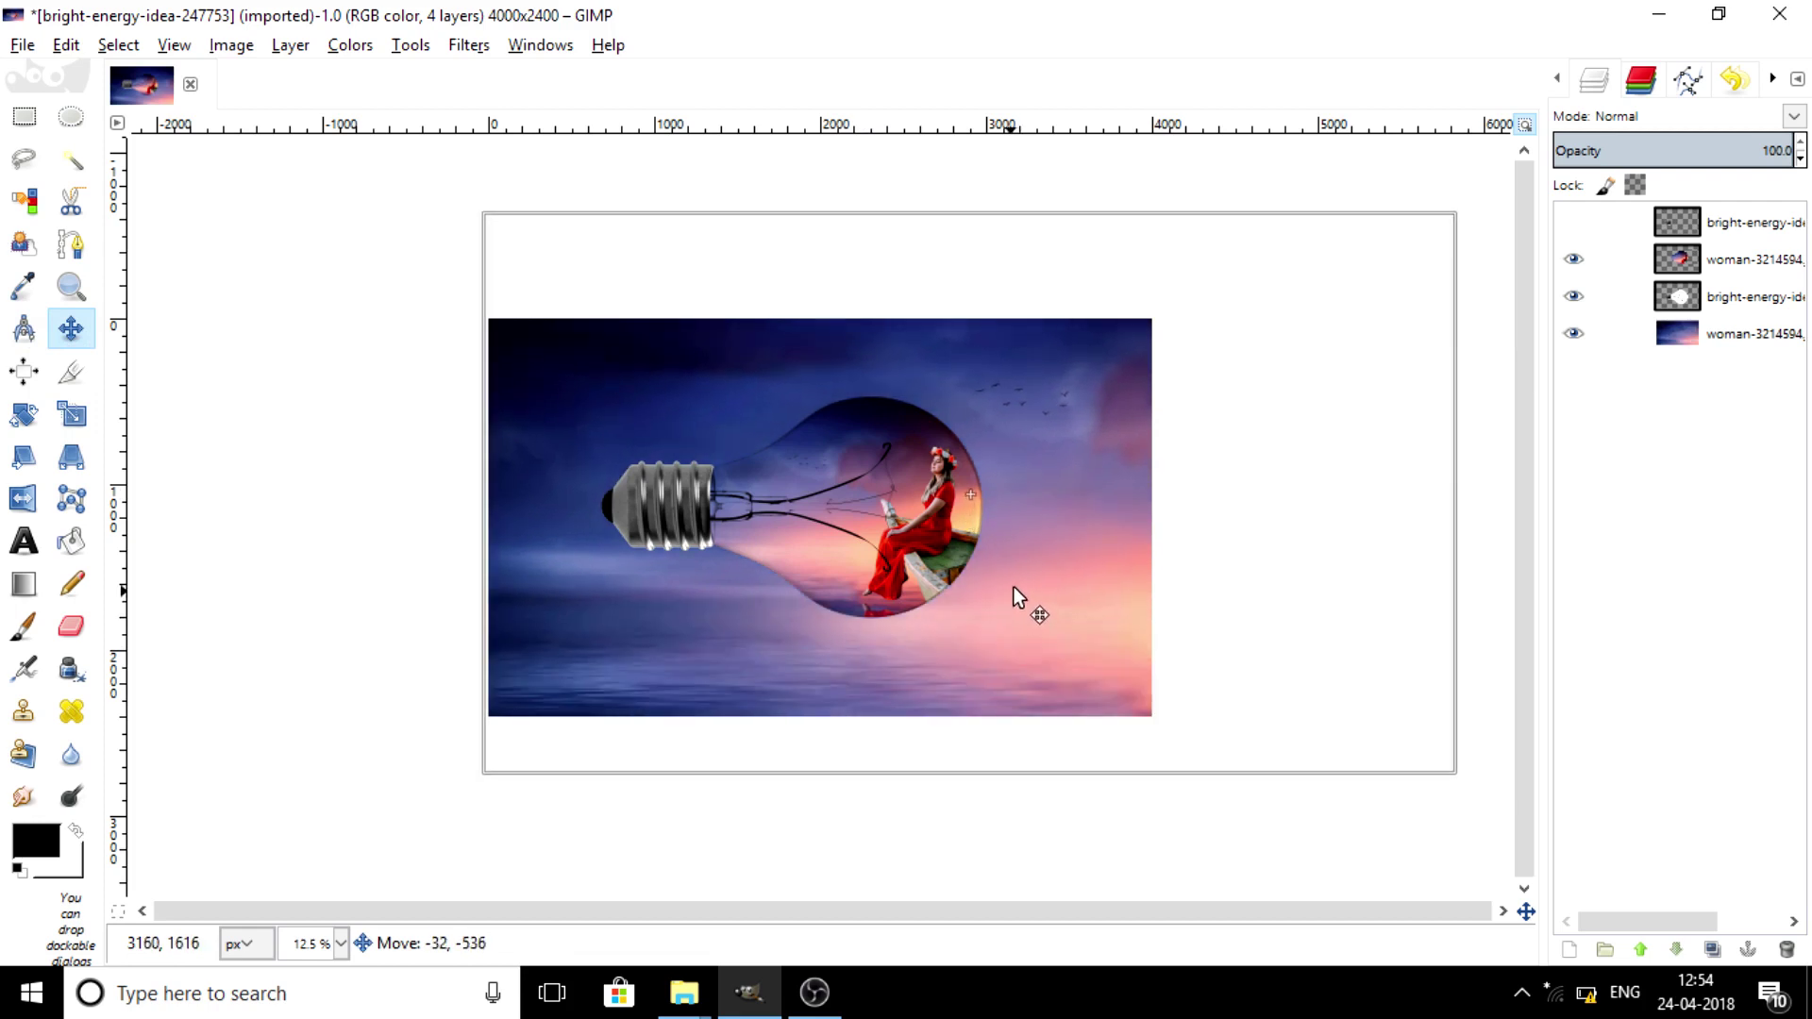
left_click_drag(1029, 673, 1025, 632)
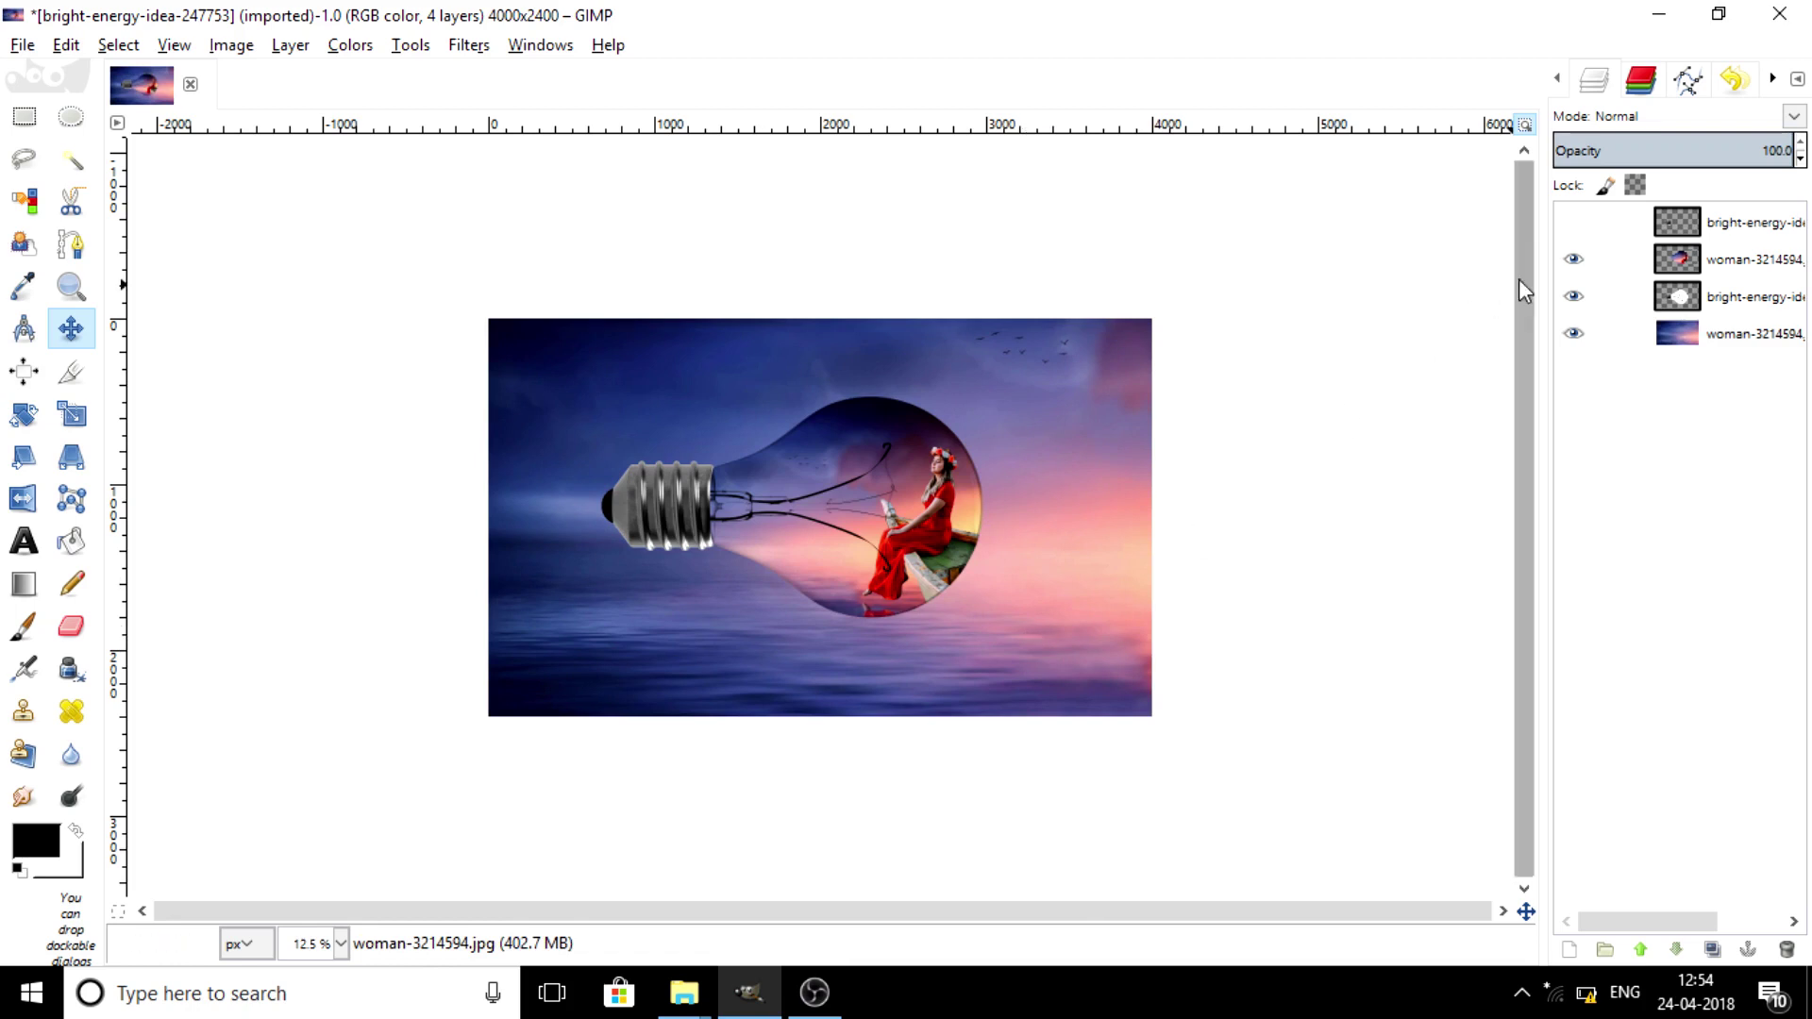
left_click(1526, 124)
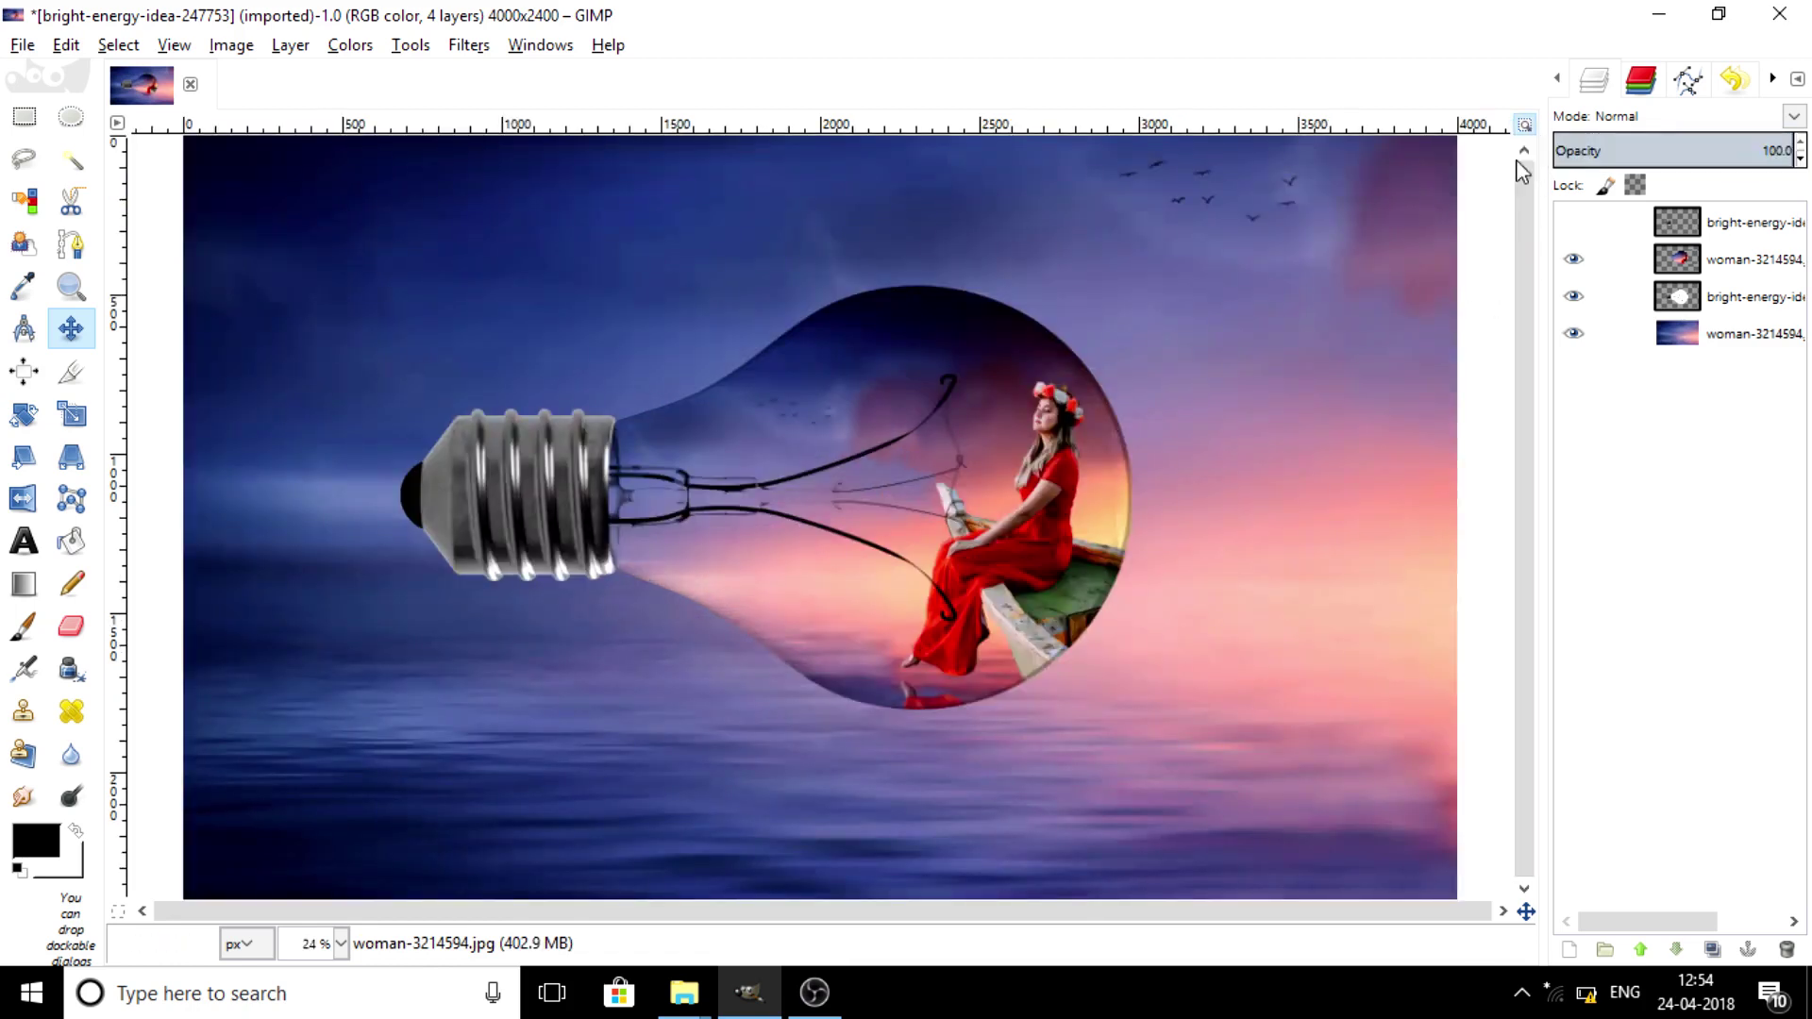
left_click(1611, 301)
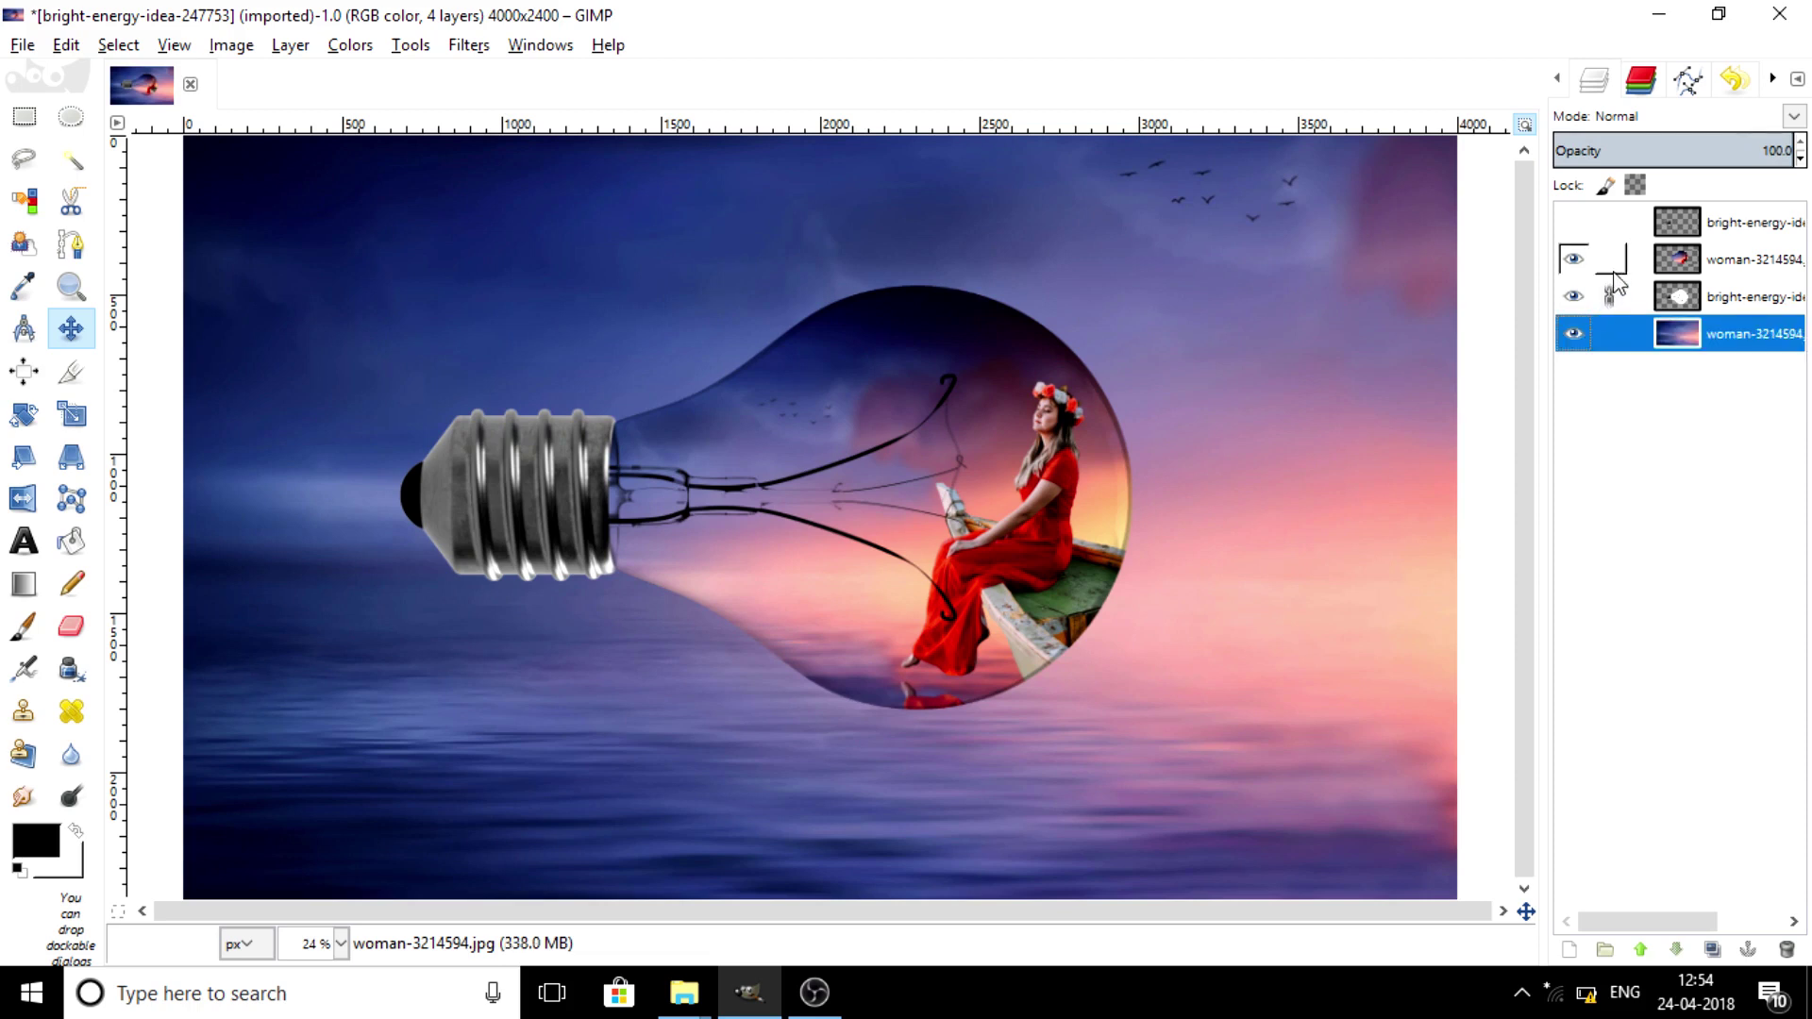
left_click(1610, 222)
left_click(1610, 258)
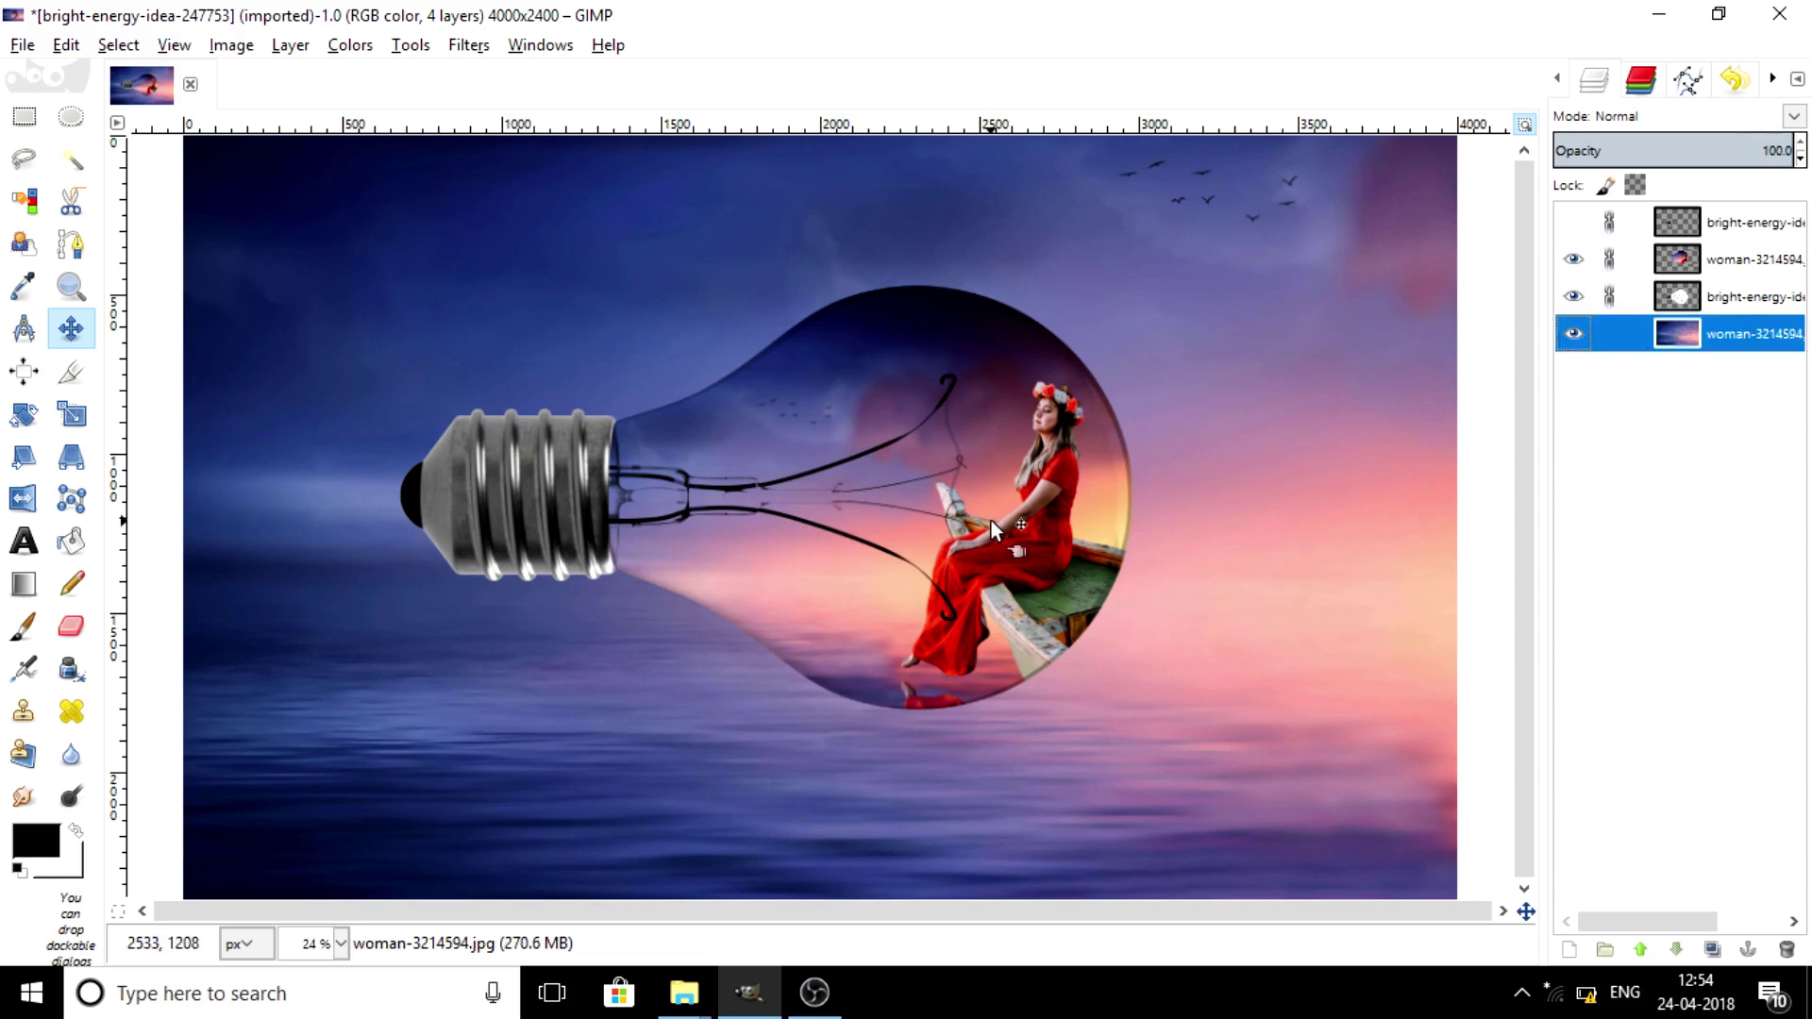
left_click_drag(991, 520, 993, 574)
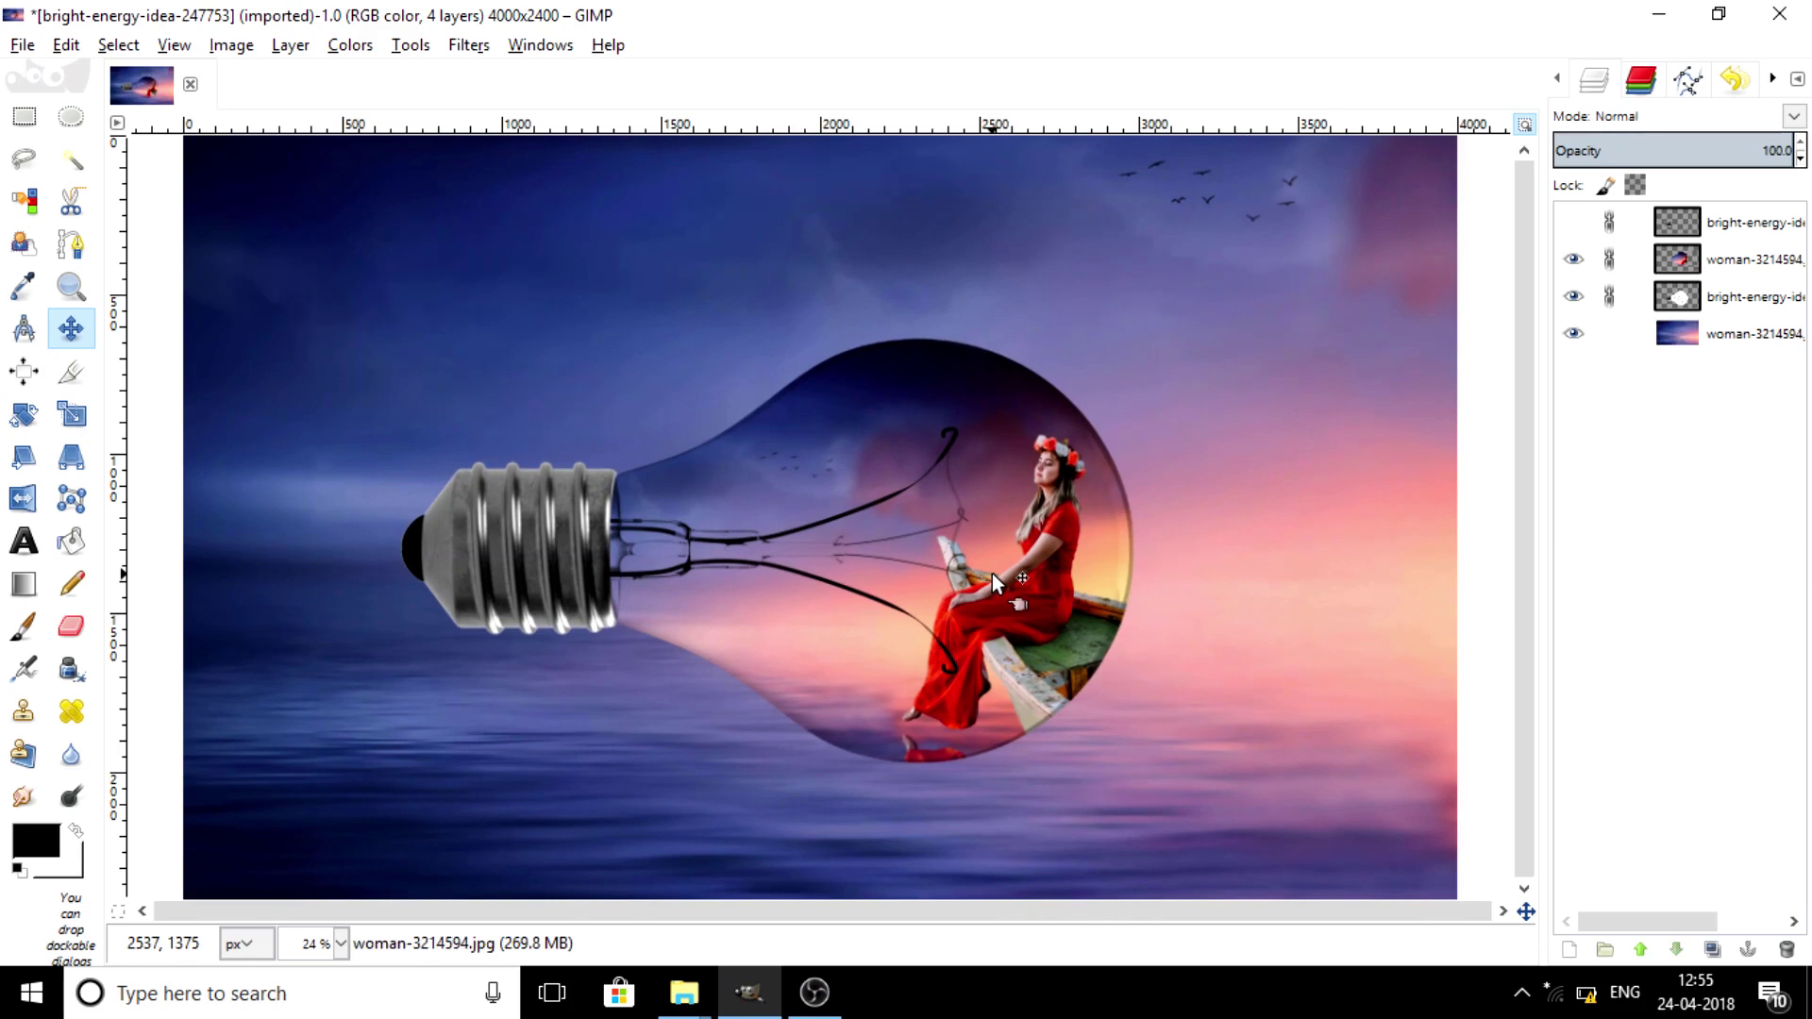
- Add a transparent layer above the background and set up a size-108 paintbrush for the shadow
left_click(1569, 951)
left_click(1593, 925)
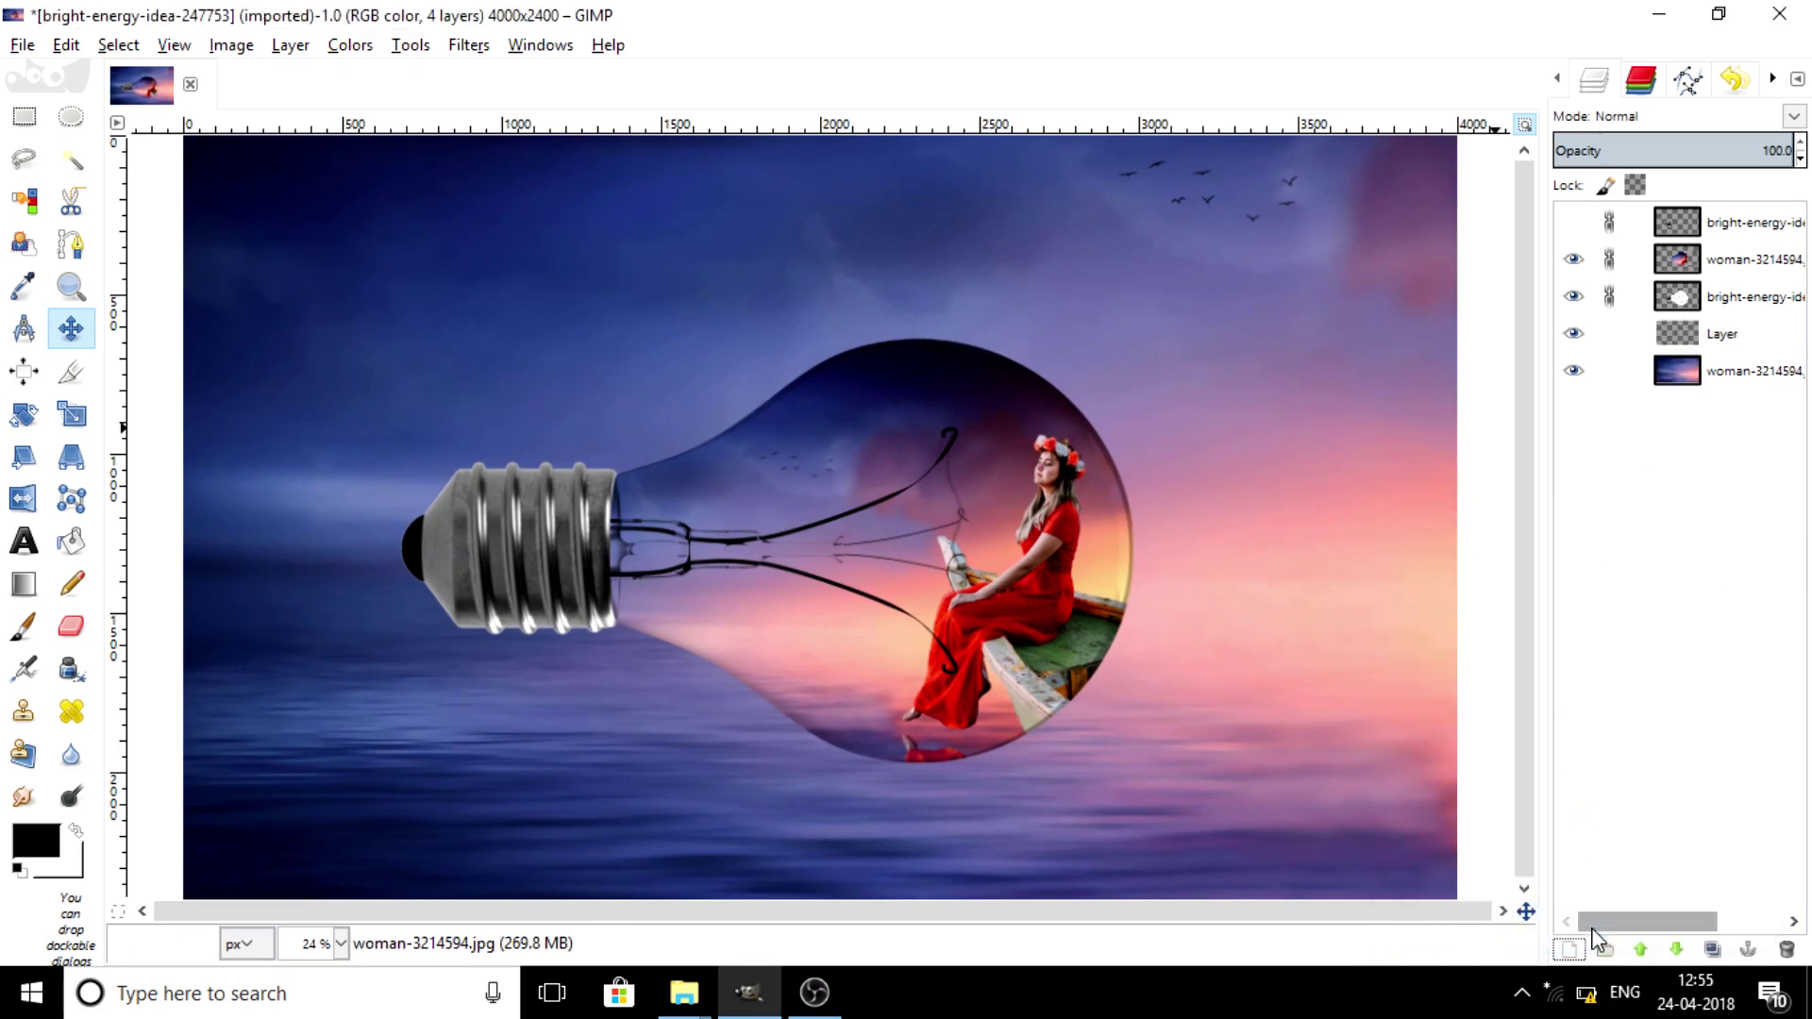
left_click(21, 627)
key("bracketleft")
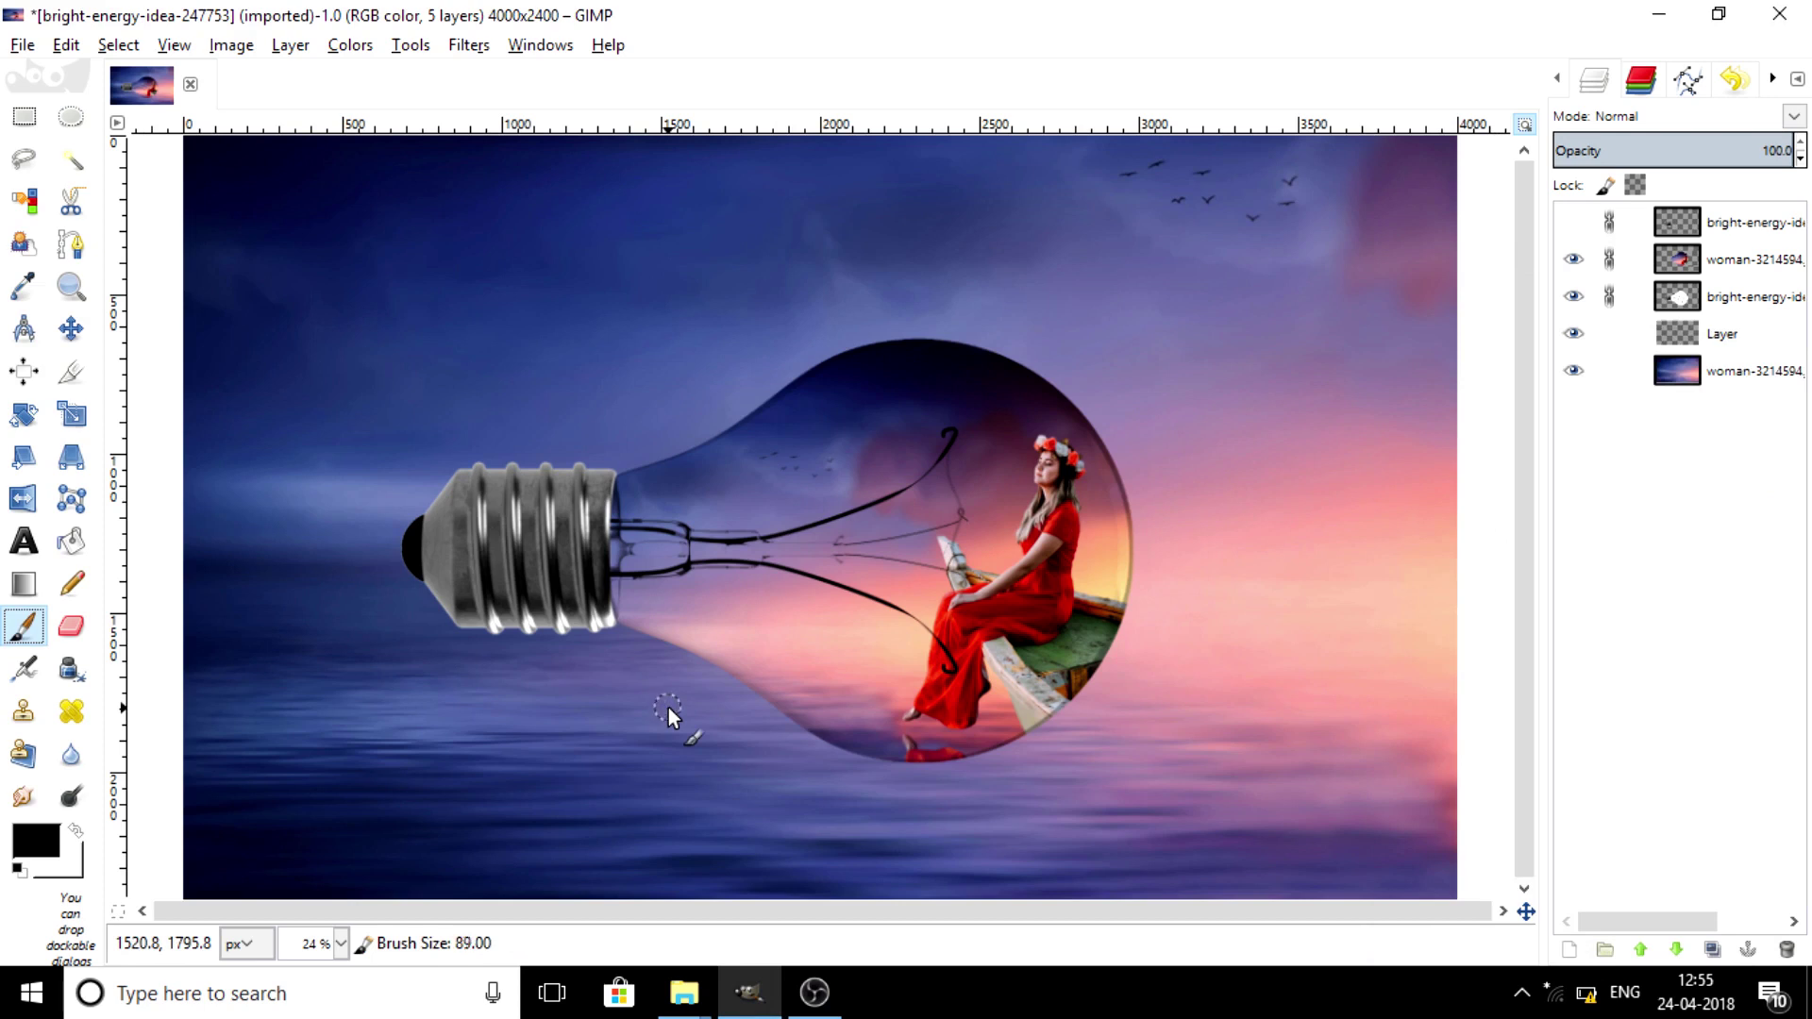
key("bracketright")
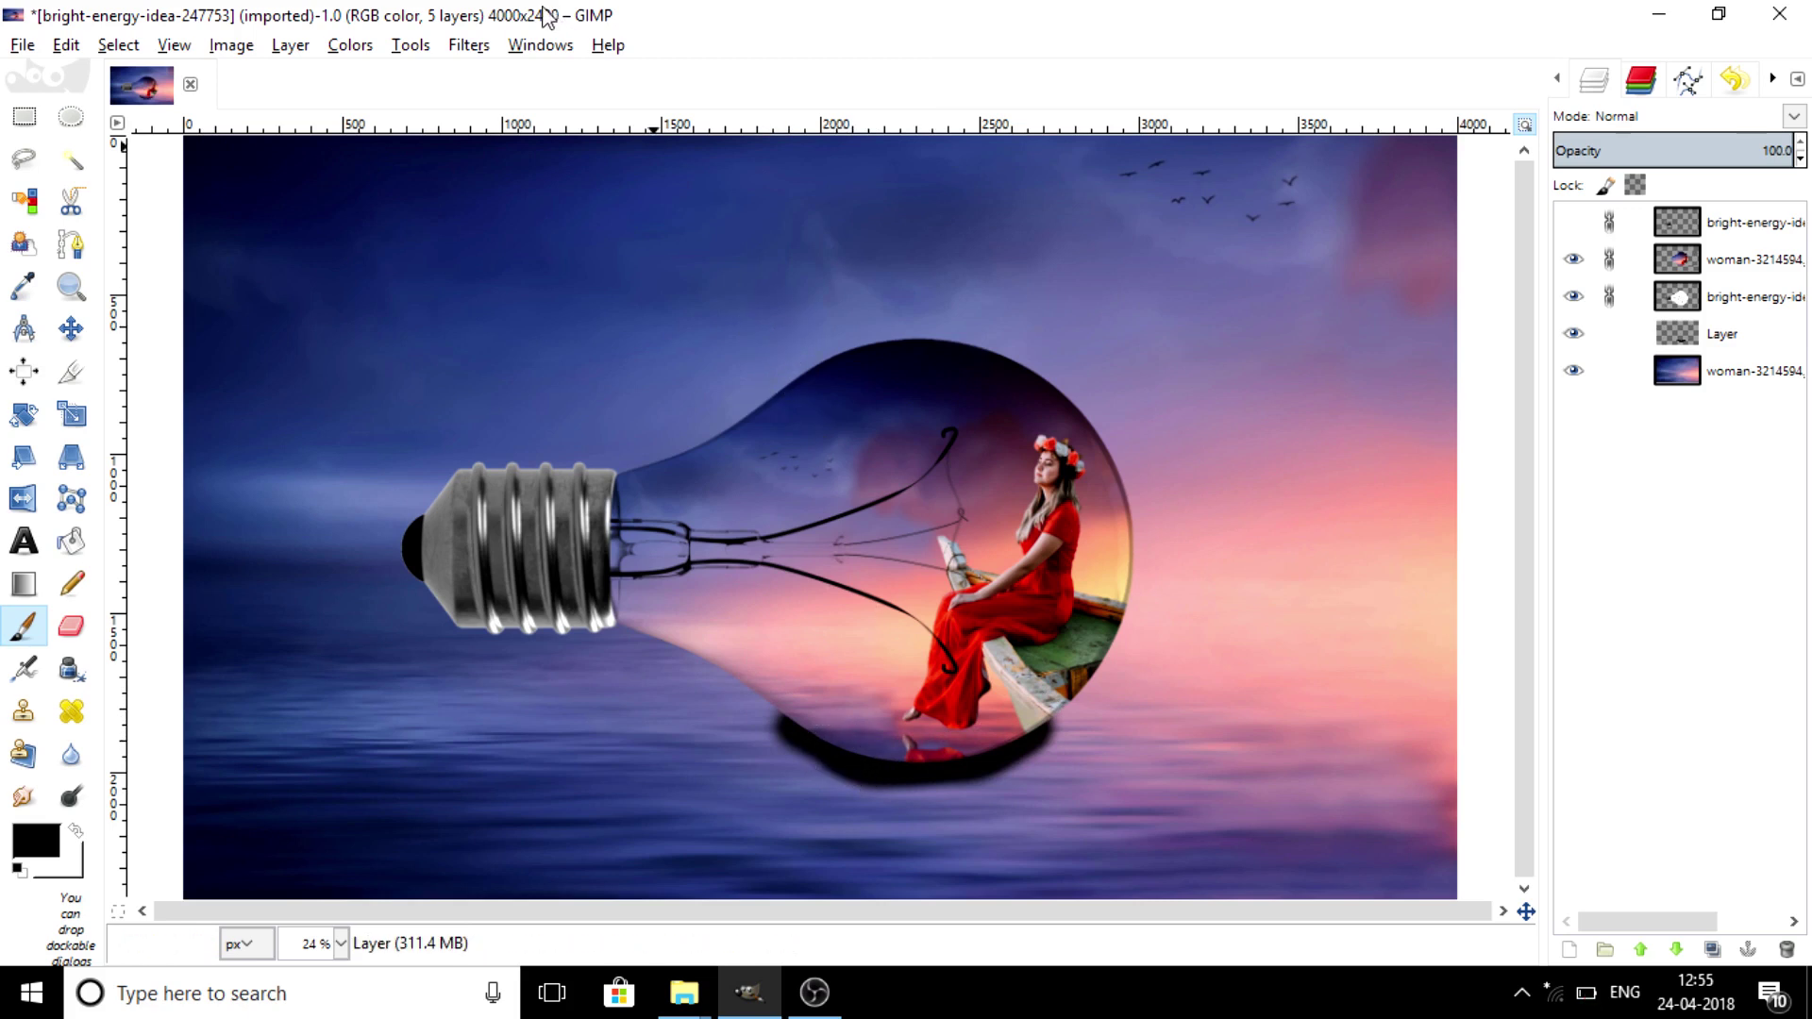
- Apply a Gaussian Blur with radius 200 to the shadow layer
left_click(469, 46)
mouse_move(496, 172)
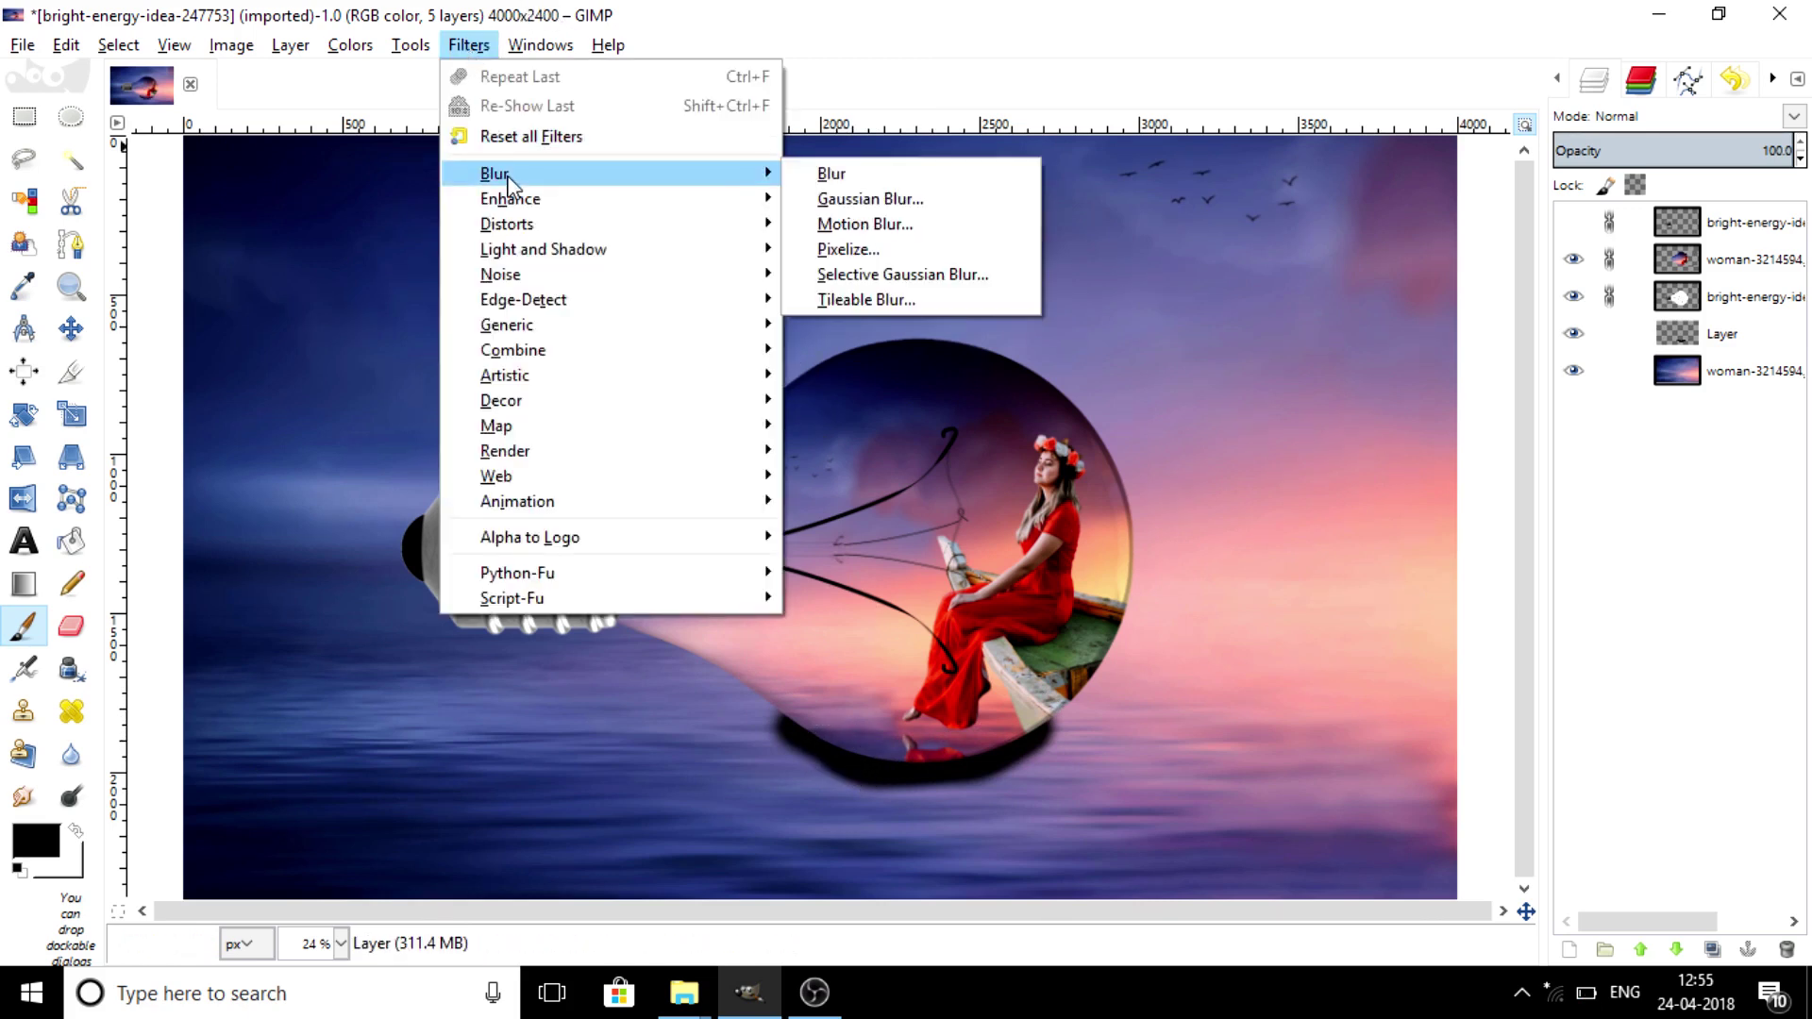
left_click(870, 199)
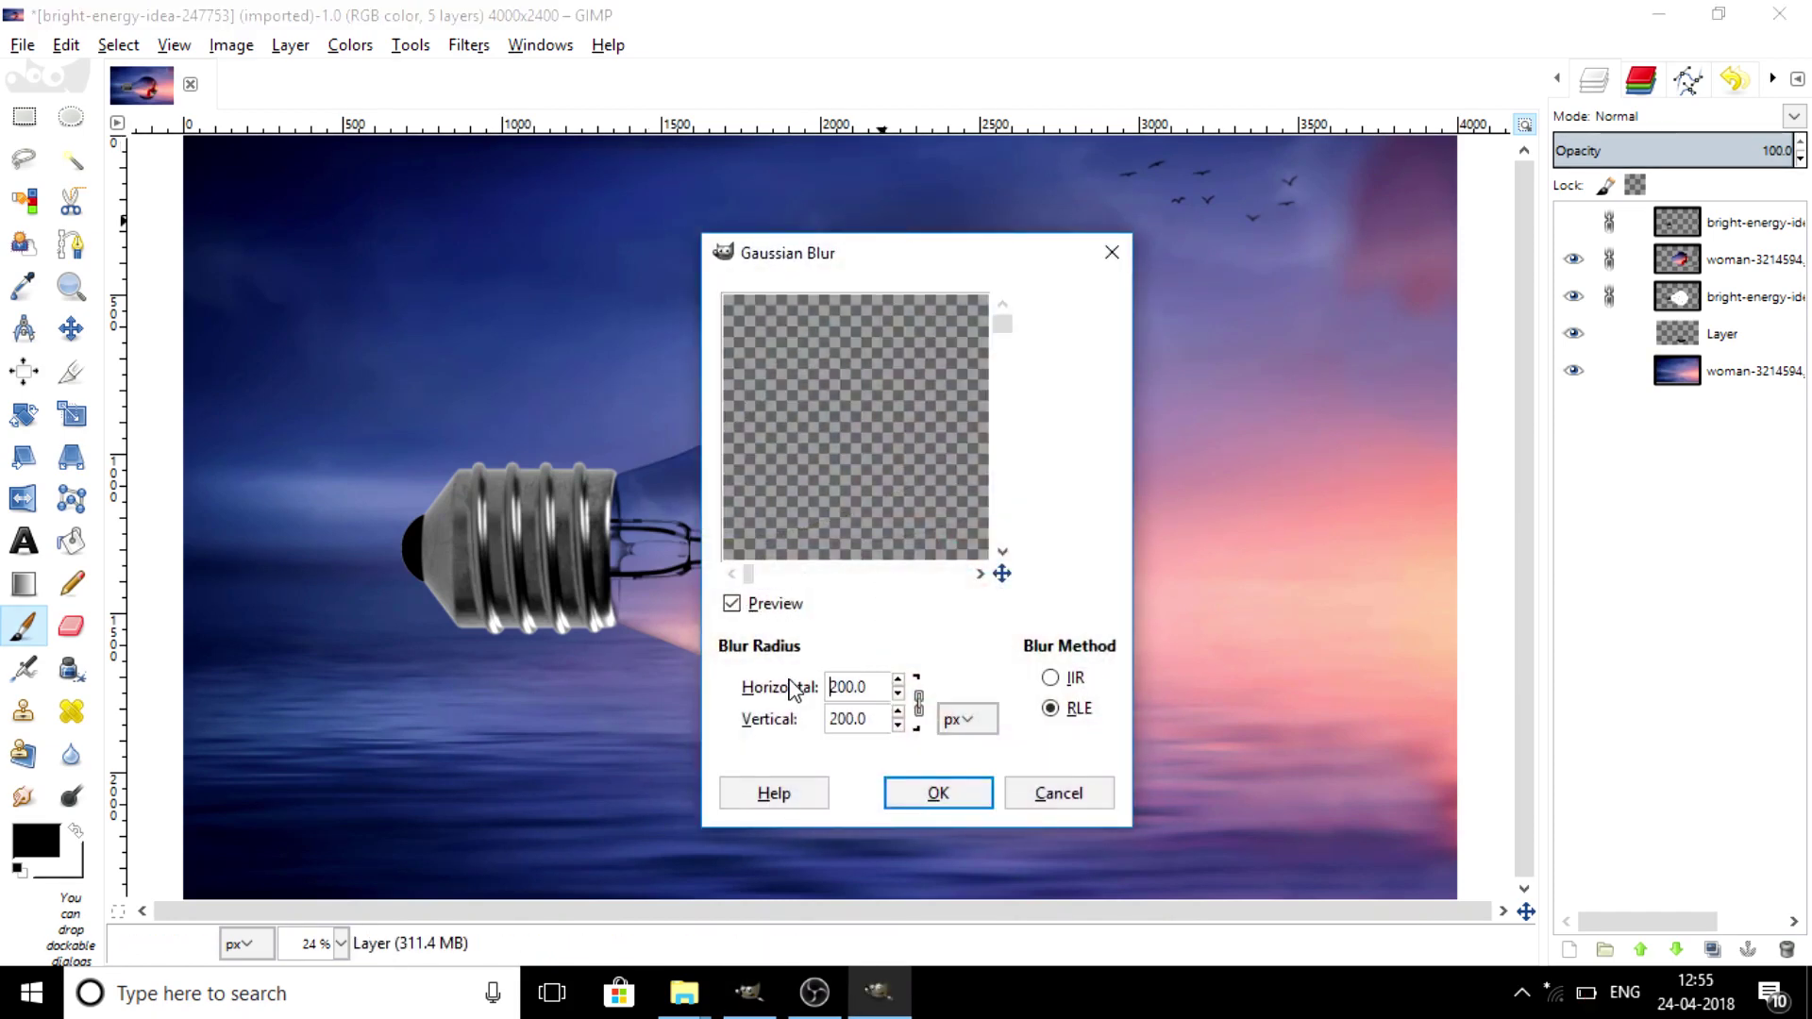
left_click(916, 791)
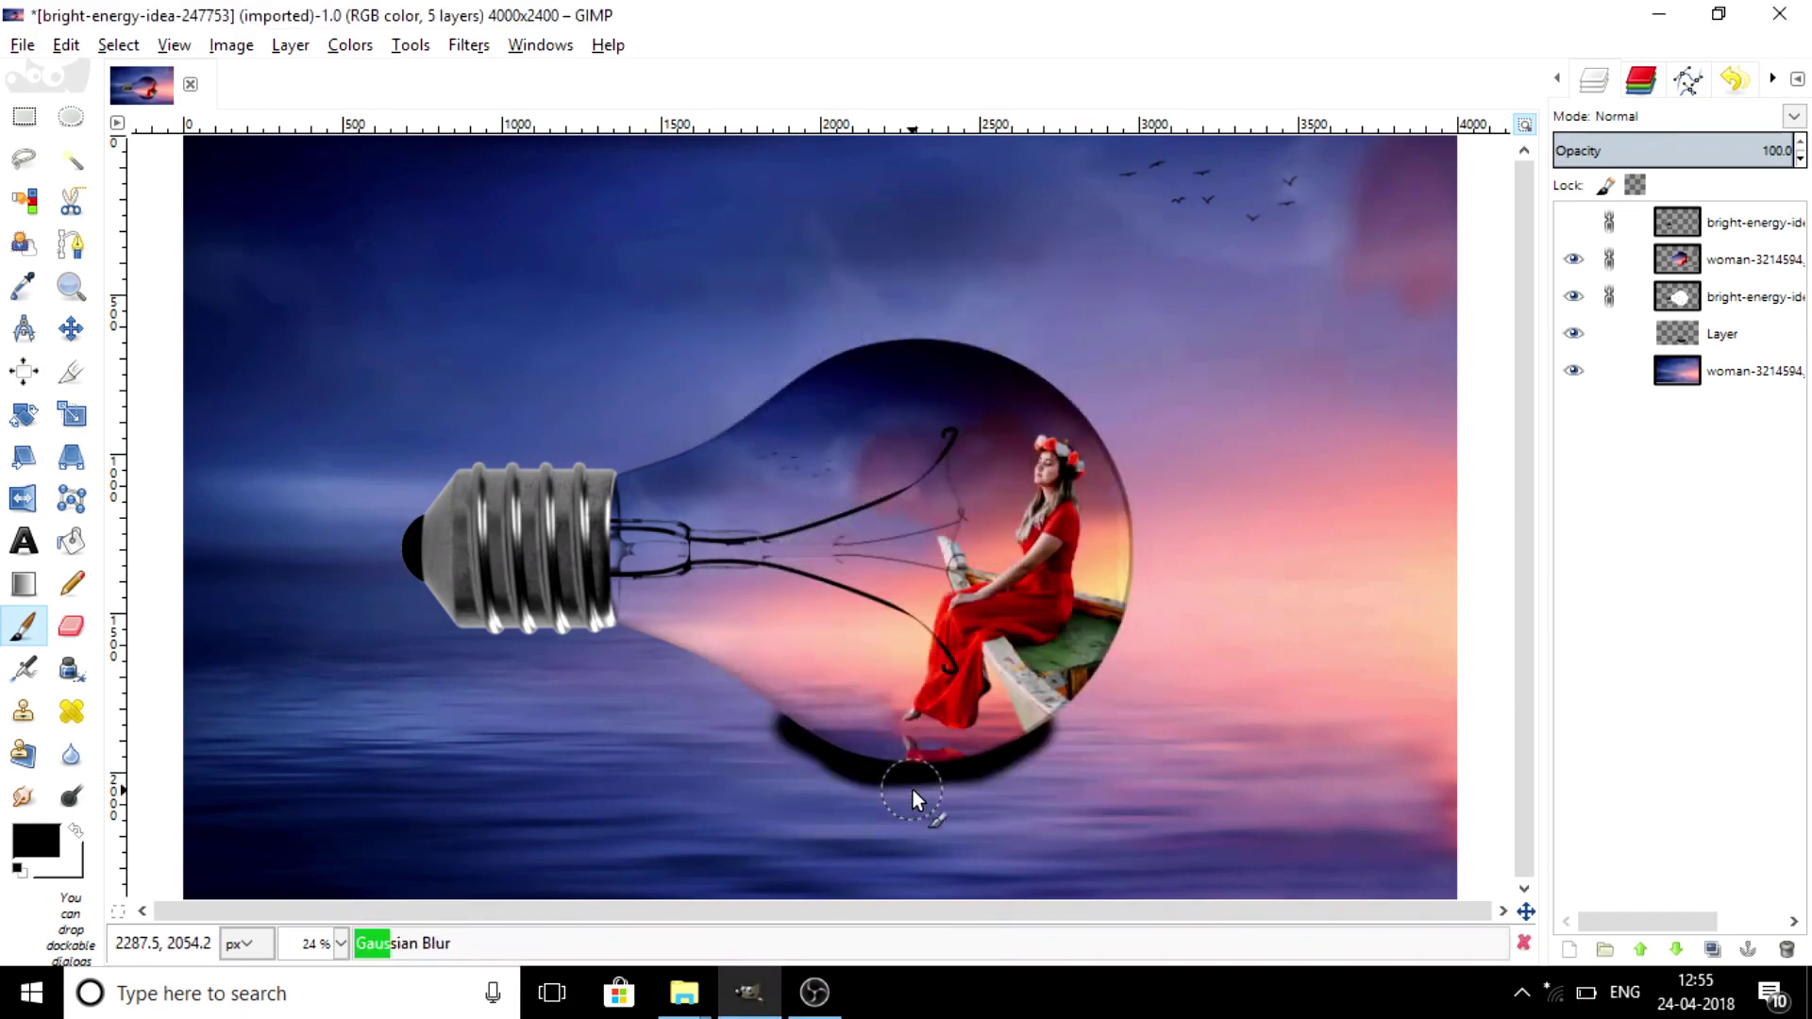